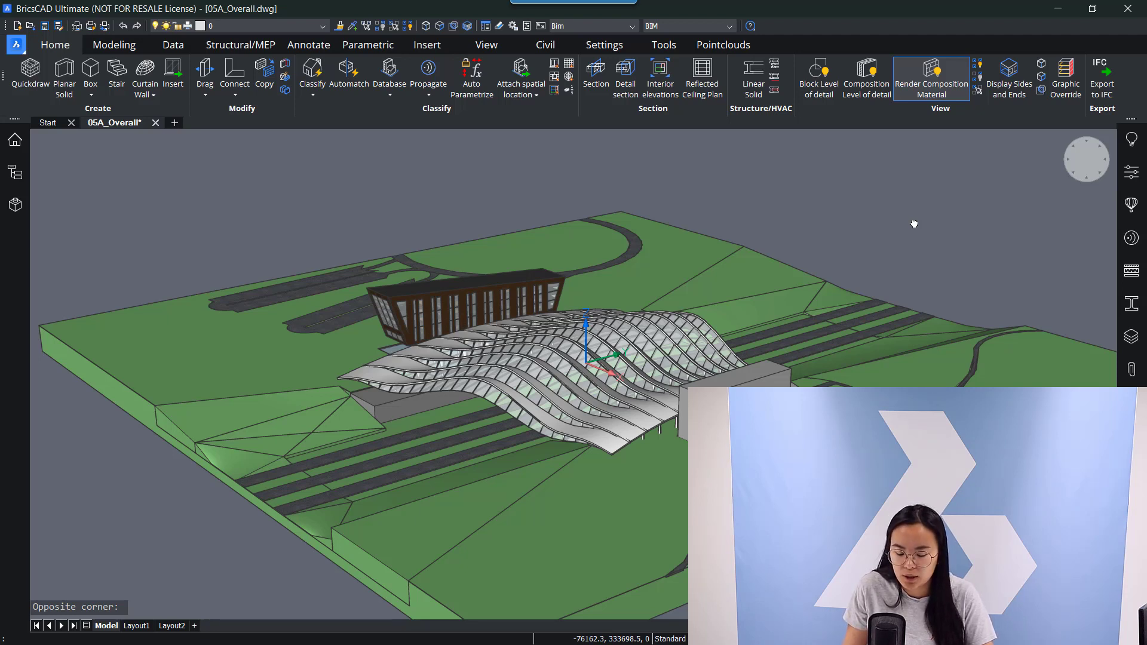
Step: Open the external reference of the plain grey box beside the wavy roof in a separate window
middle_drag(914, 224, 914, 222)
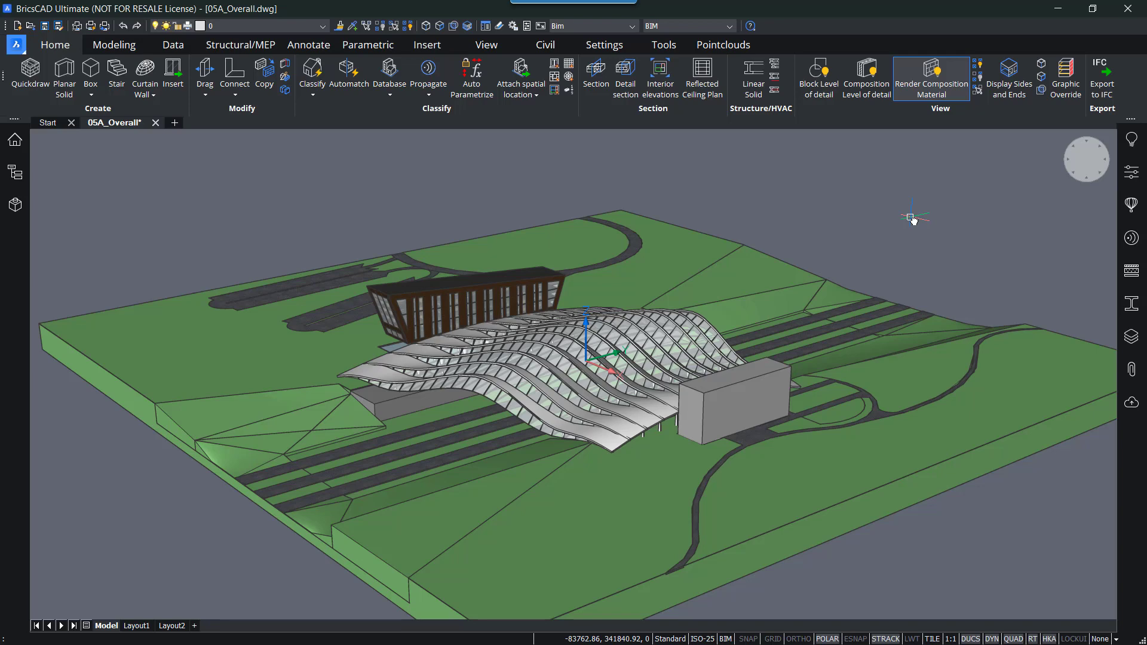
middle_drag(889, 221, 862, 222)
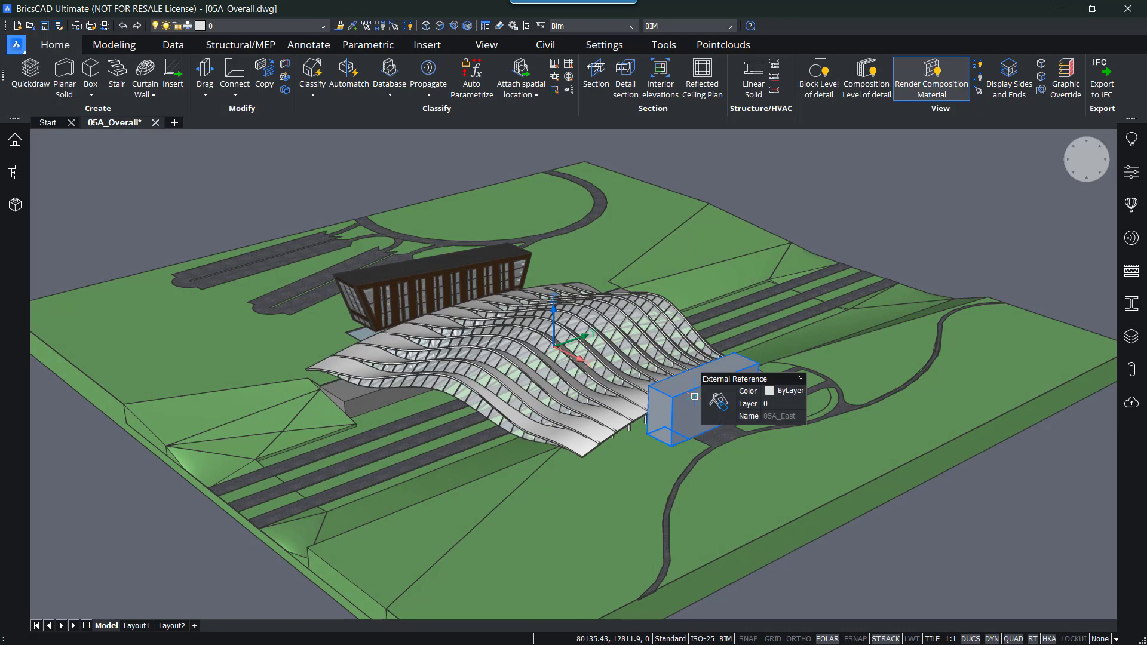
scroll(650, 353, up, 3)
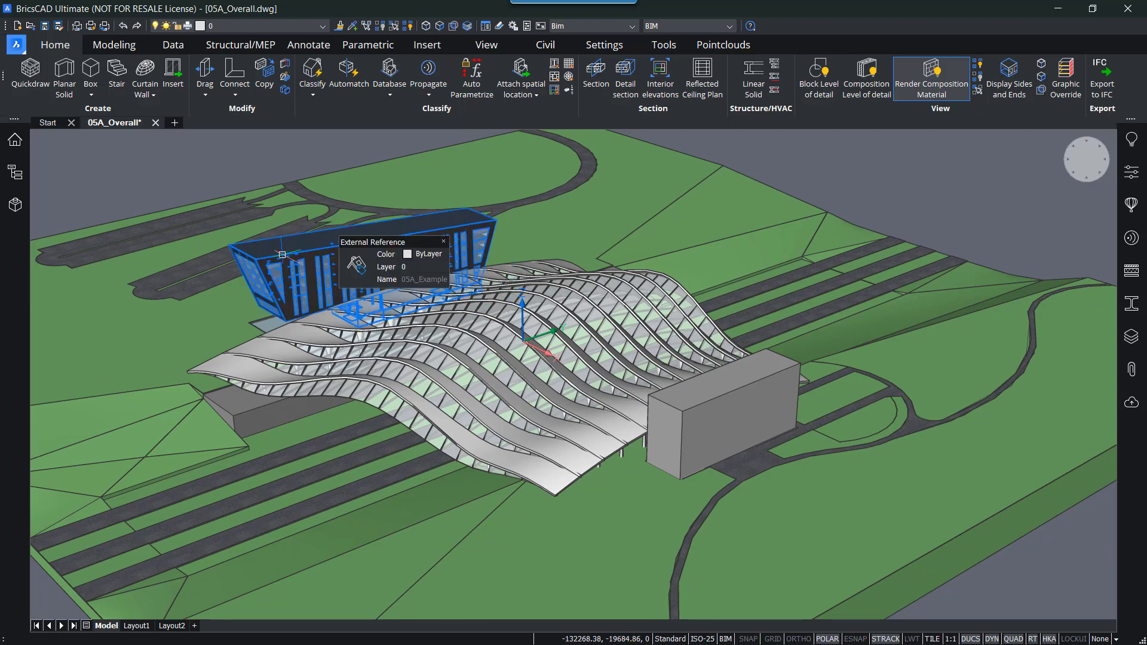
middle_drag(292, 263, 454, 344)
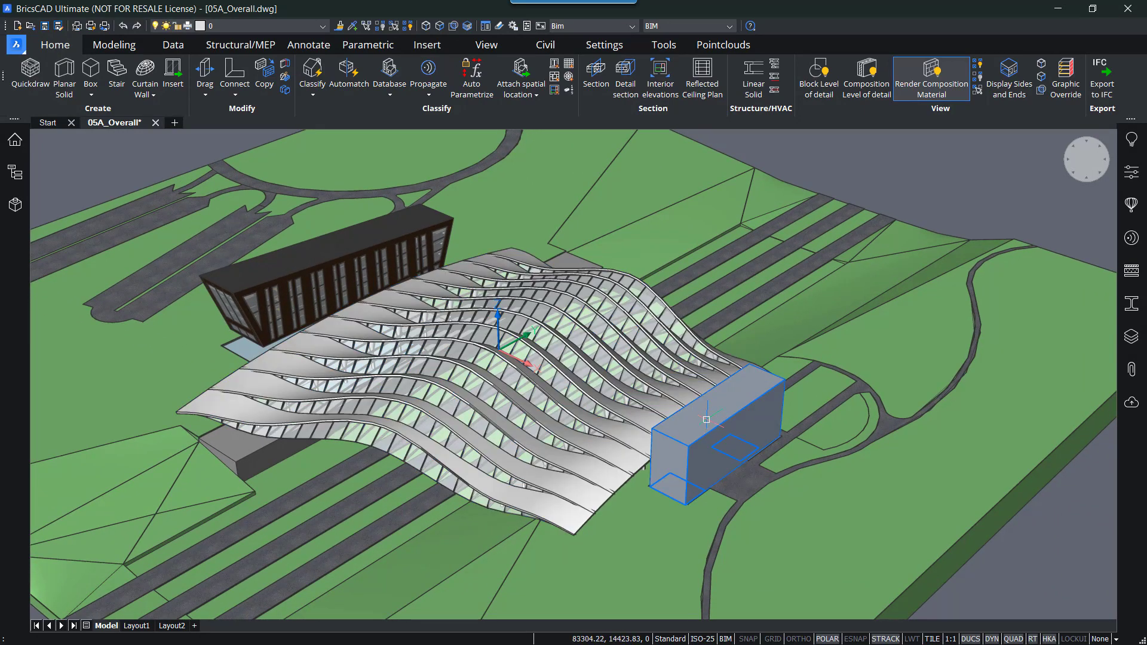
mouse_move(706, 420)
mouse_move(720, 453)
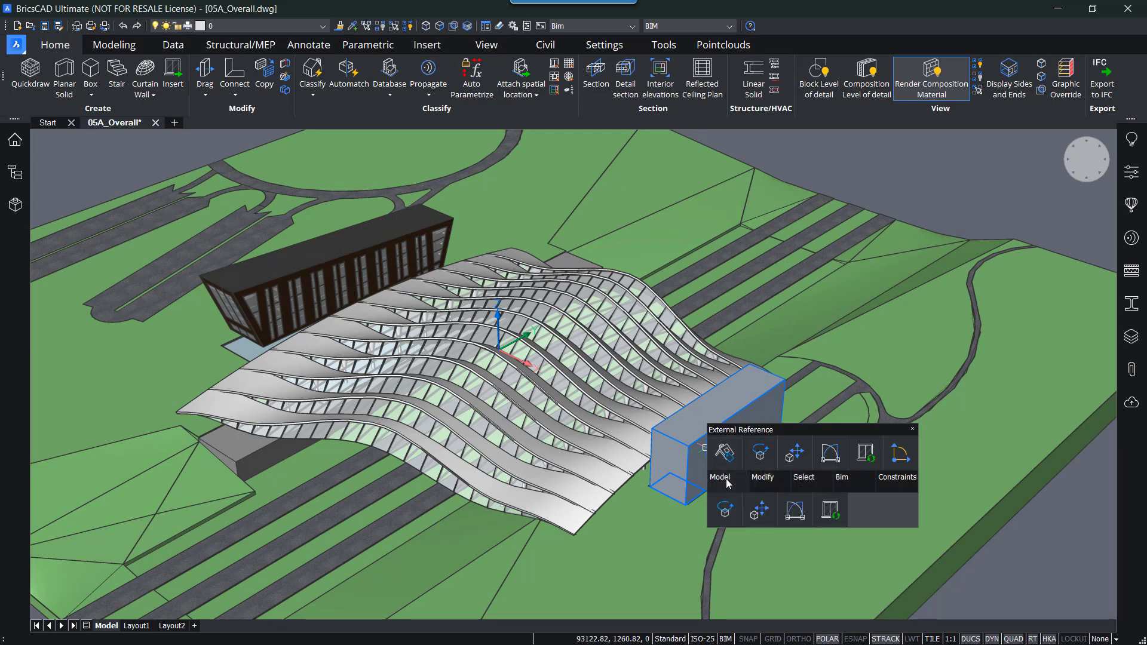
mouse_move(837, 482)
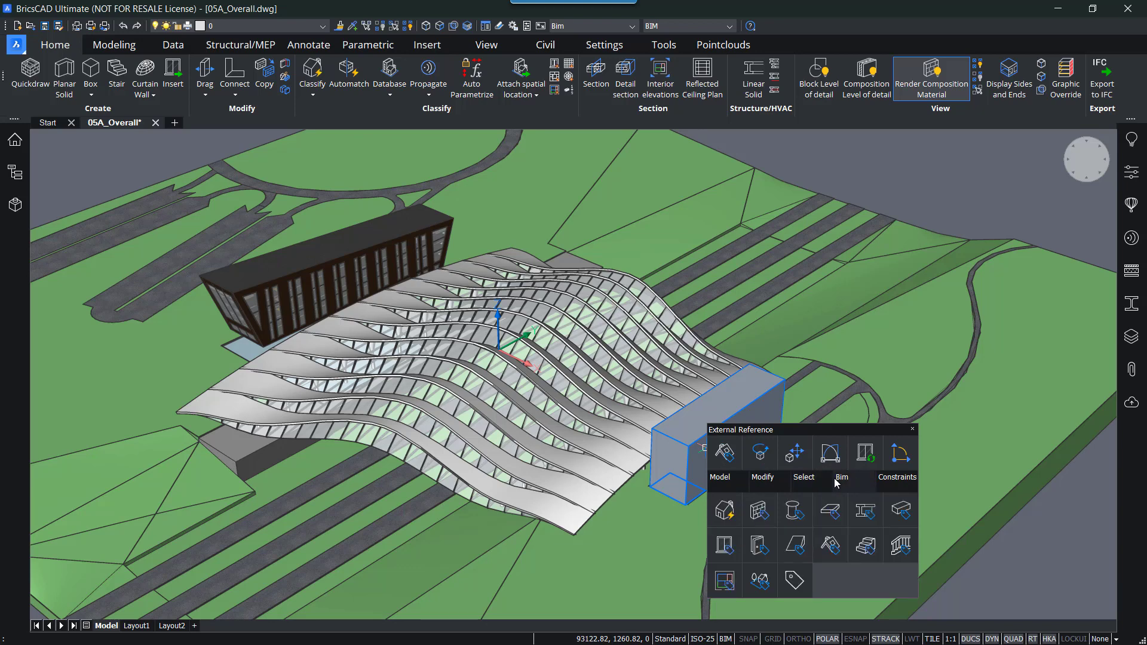
mouse_move(802, 483)
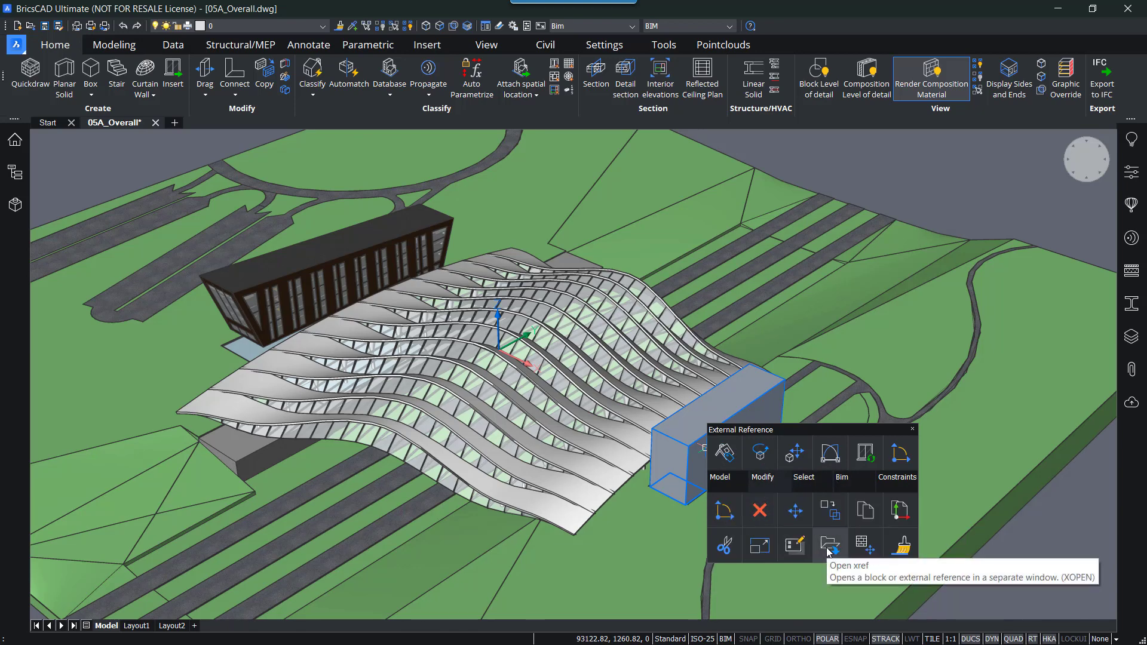
click(829, 548)
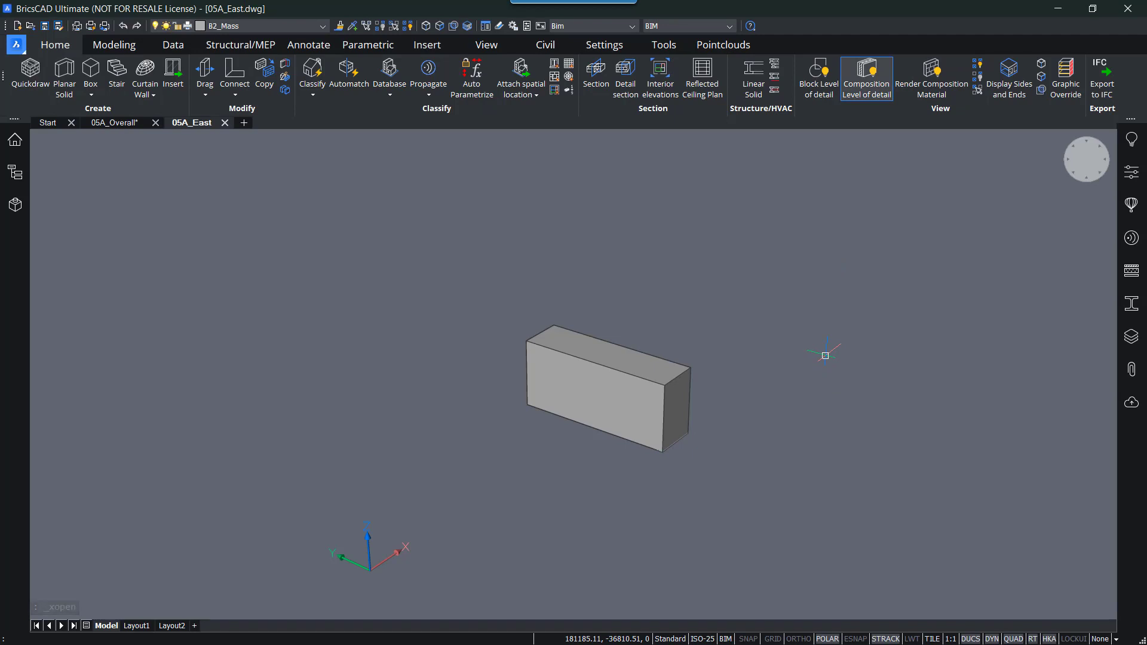
Step: Turn on prioritized selection of solid faces for editing the box mass
scroll(679, 328, up, 3)
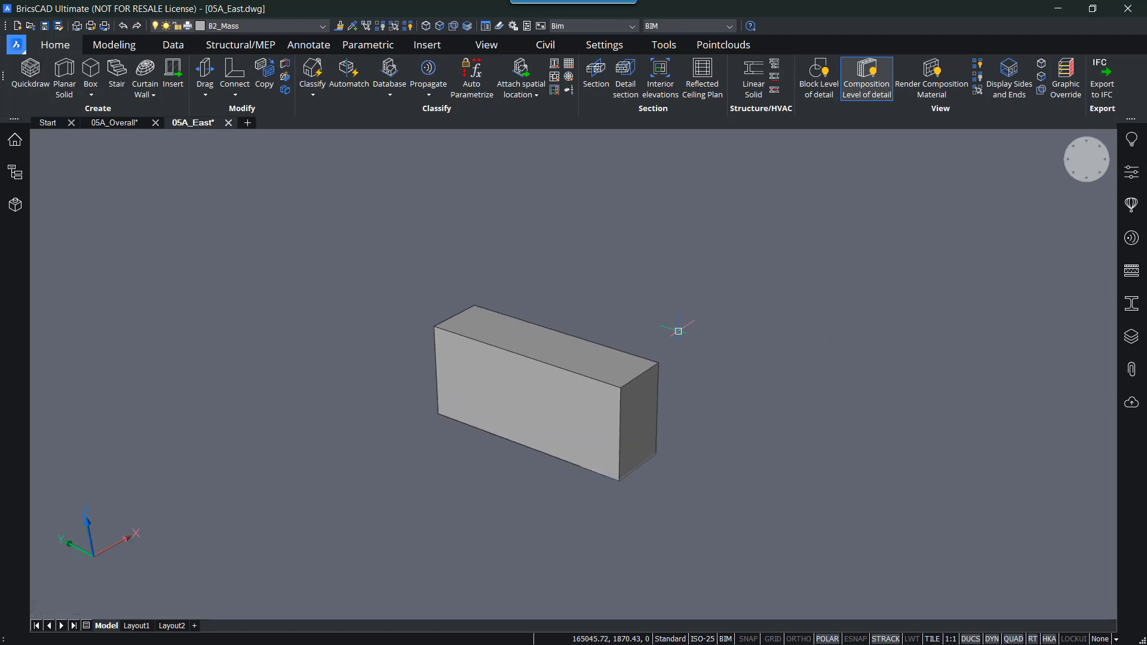
middle_drag(686, 322, 702, 274)
scroll(696, 292, up, 2)
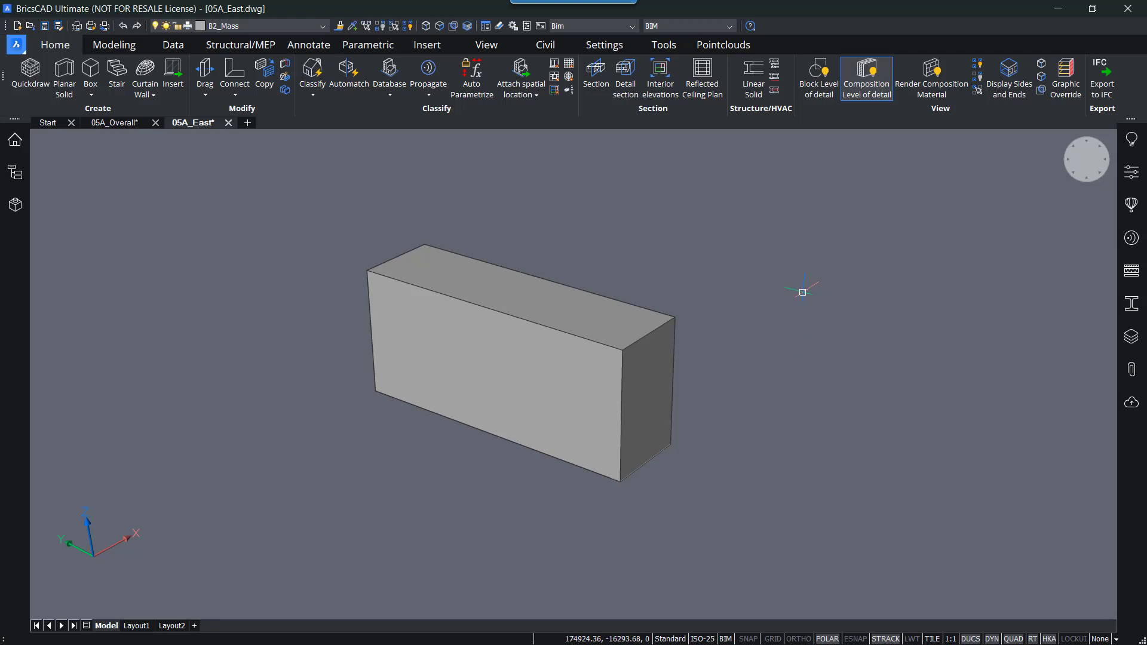
scroll(777, 306, up, 2)
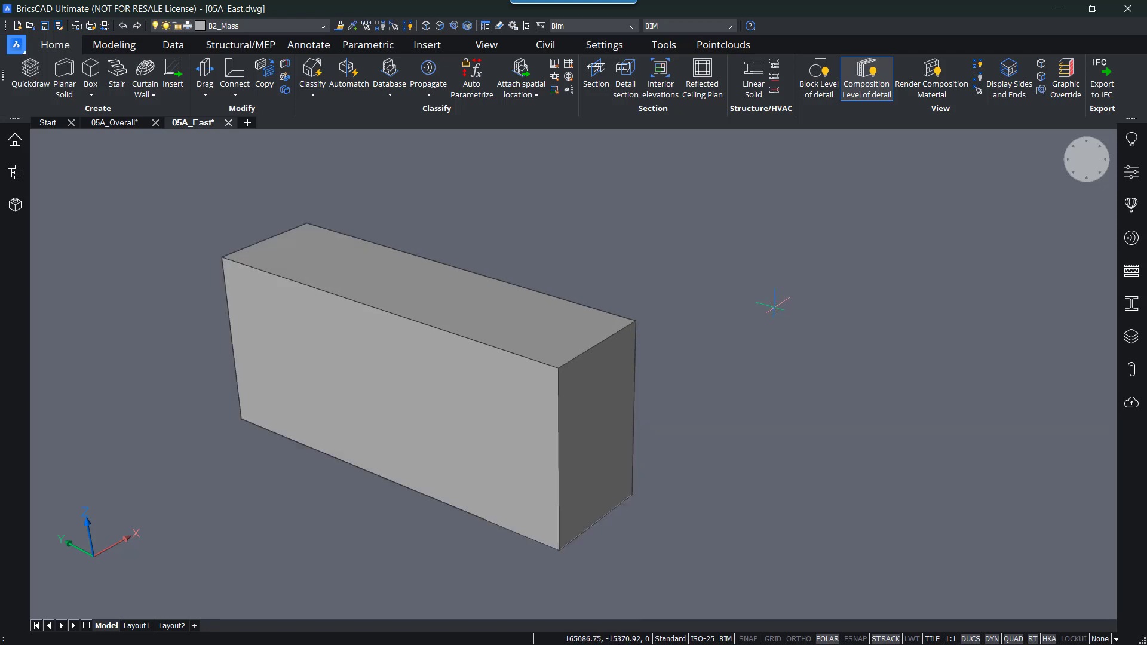
middle_drag(706, 341, 772, 331)
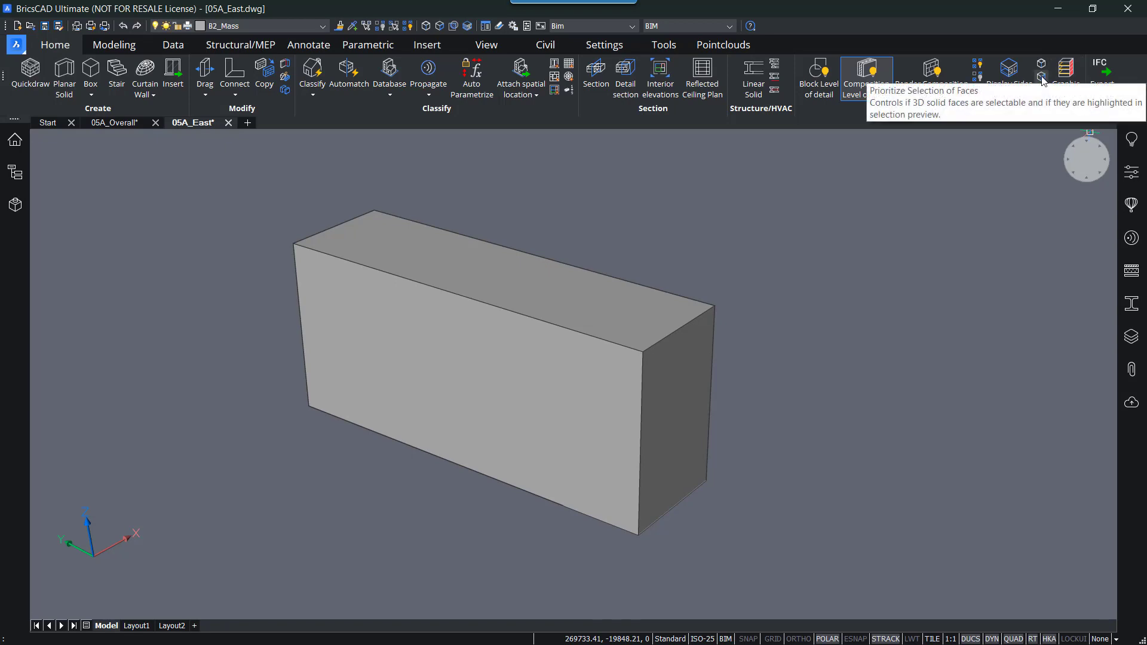
click(441, 27)
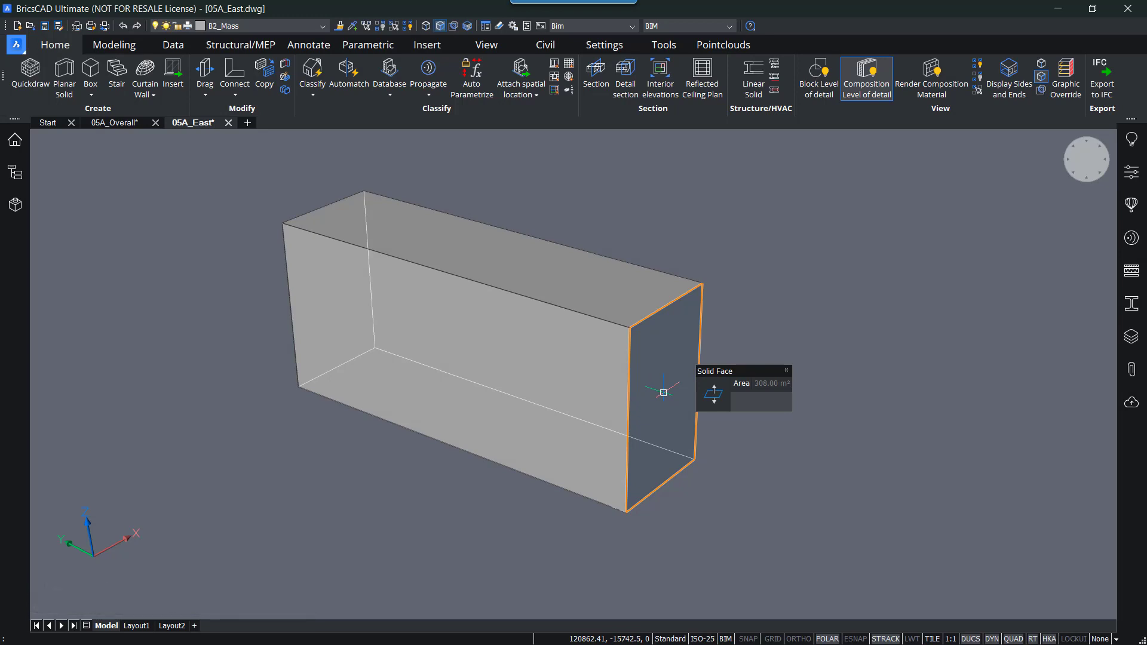
Step: Rotate one short end face of the box outward by 10 degrees about its bottom edge
mouse_move(714, 394)
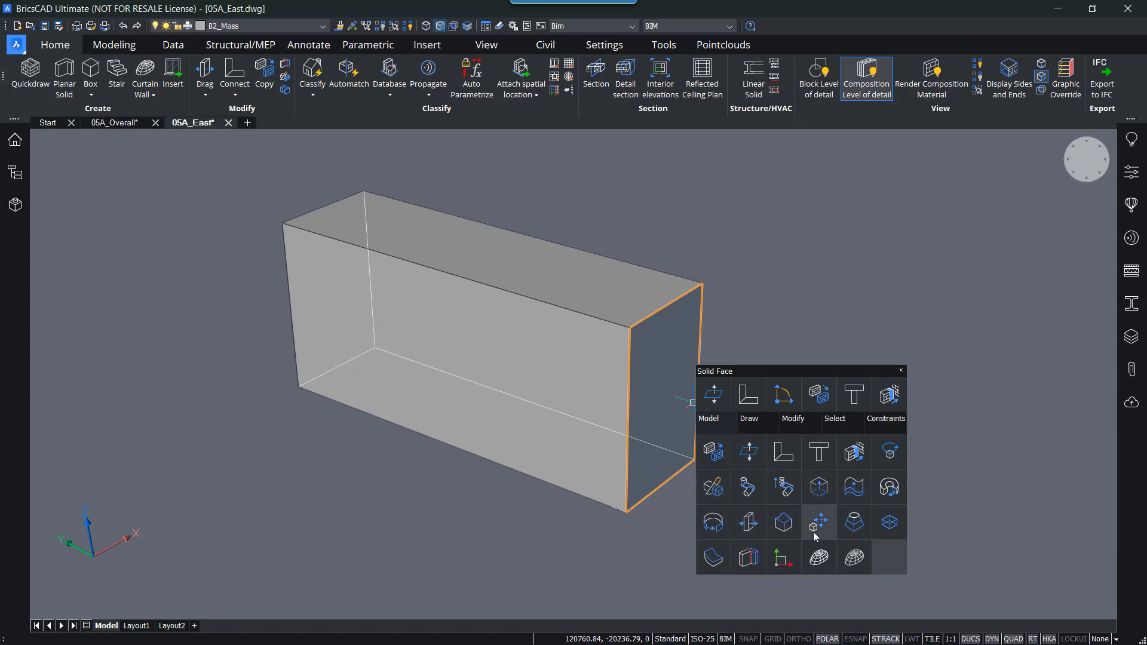
click(891, 453)
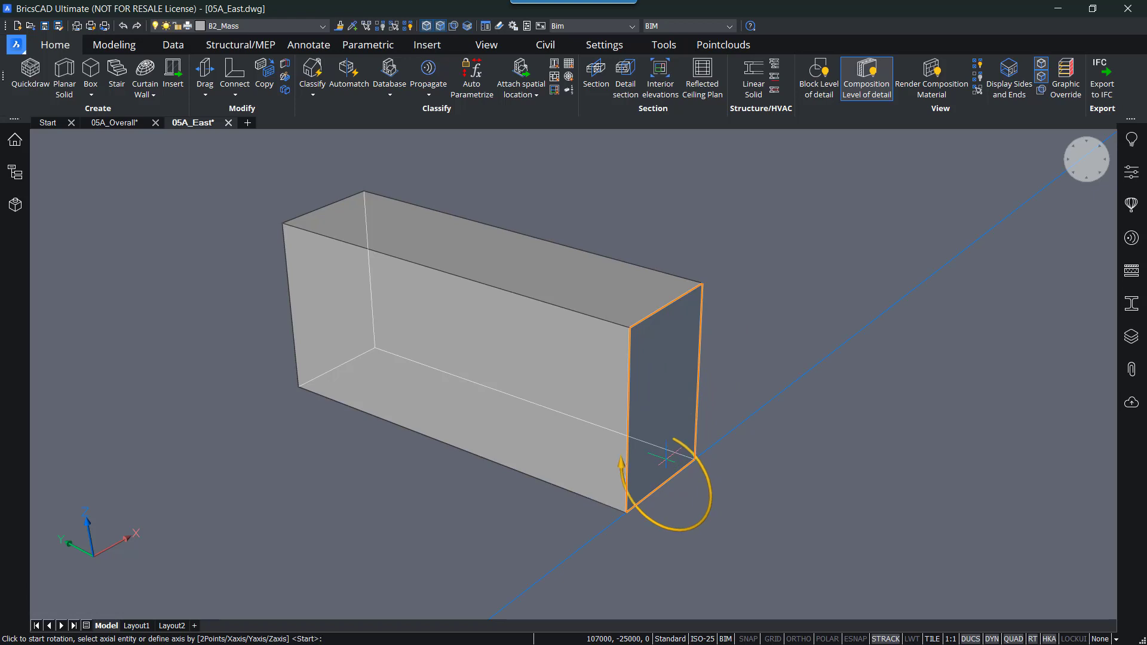
click(666, 457)
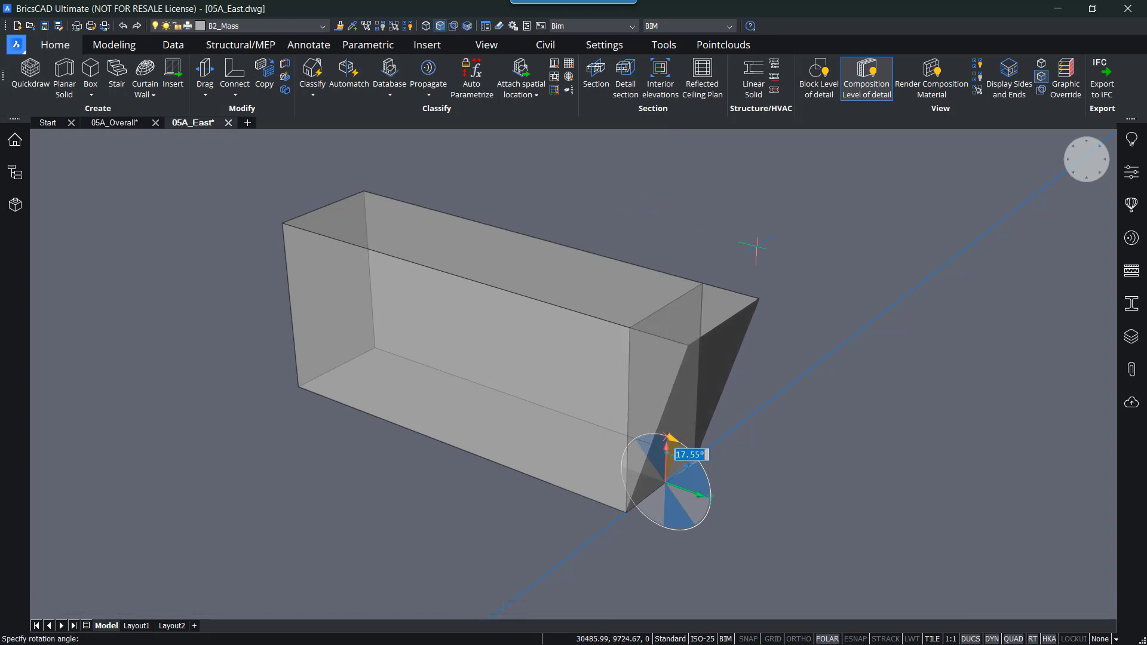
text(10)
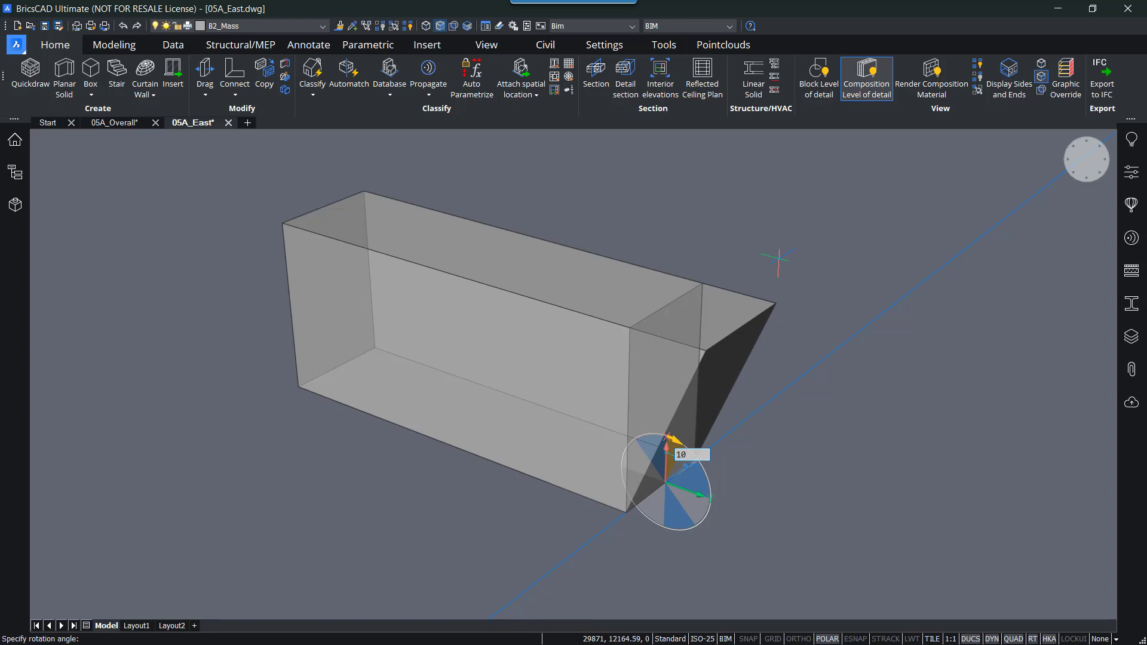
key(Return)
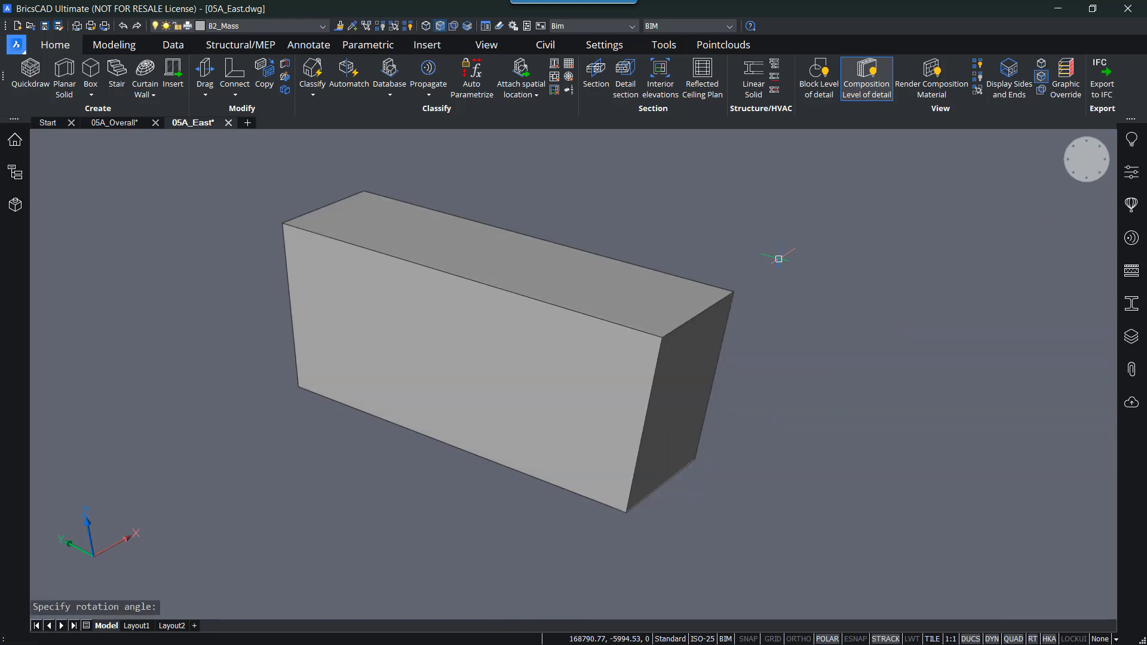
Step: Try to rotate the top face upward by 10 degrees about its short edge at the vertical end
middle_drag(714, 400, 812, 361)
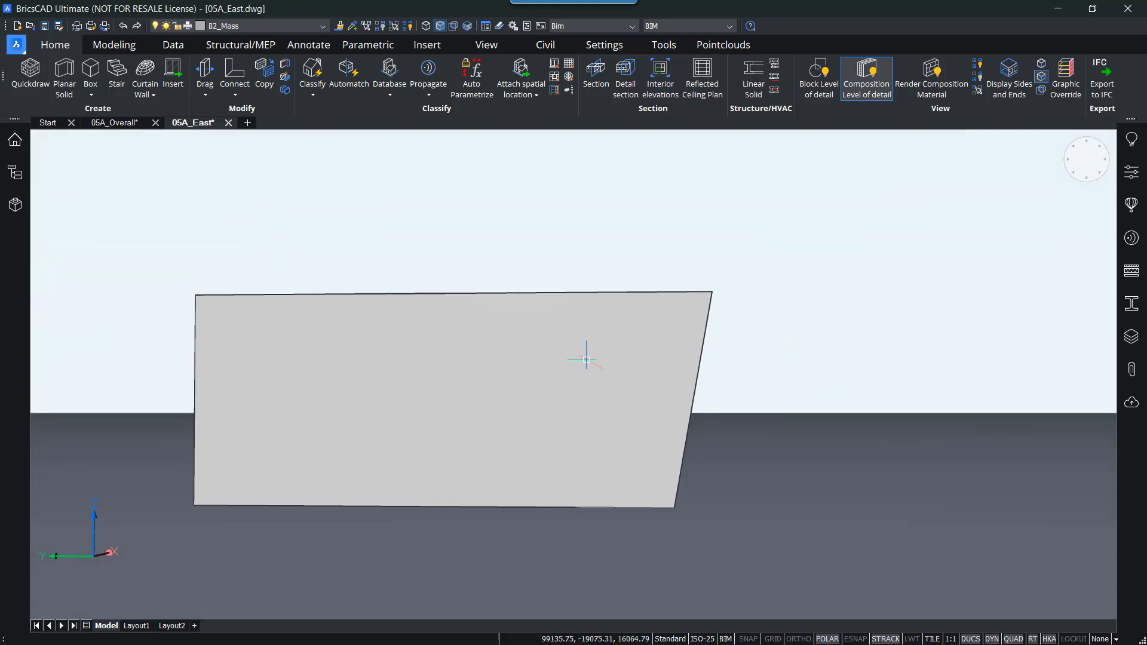
shift+middle_drag(584, 354, 595, 417)
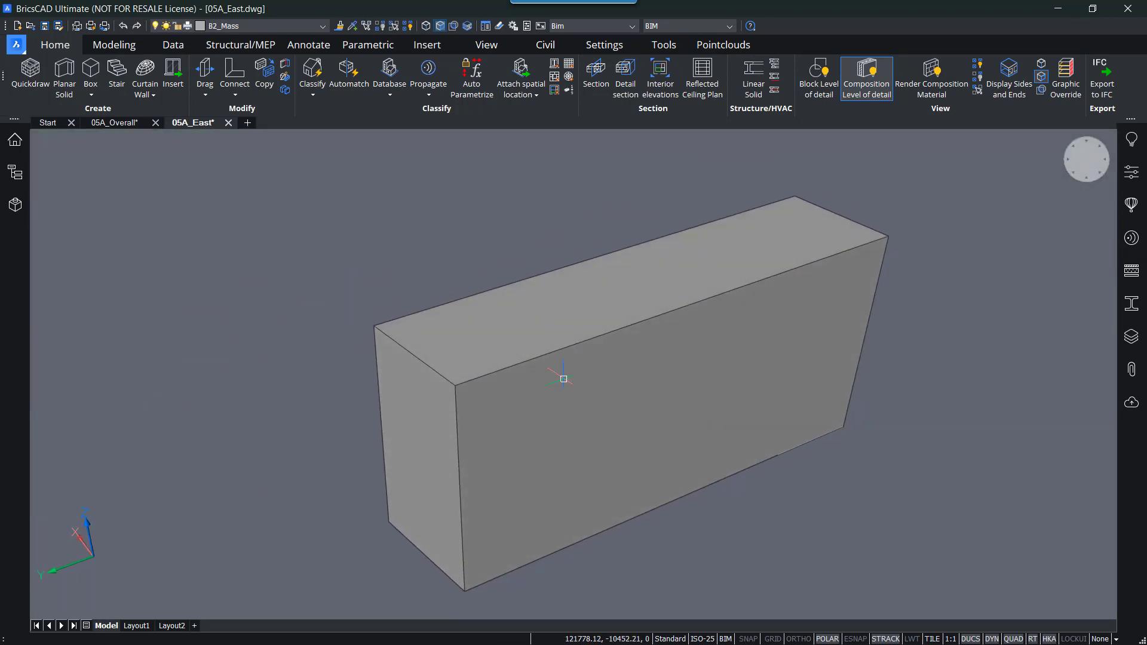
mouse_move(469, 335)
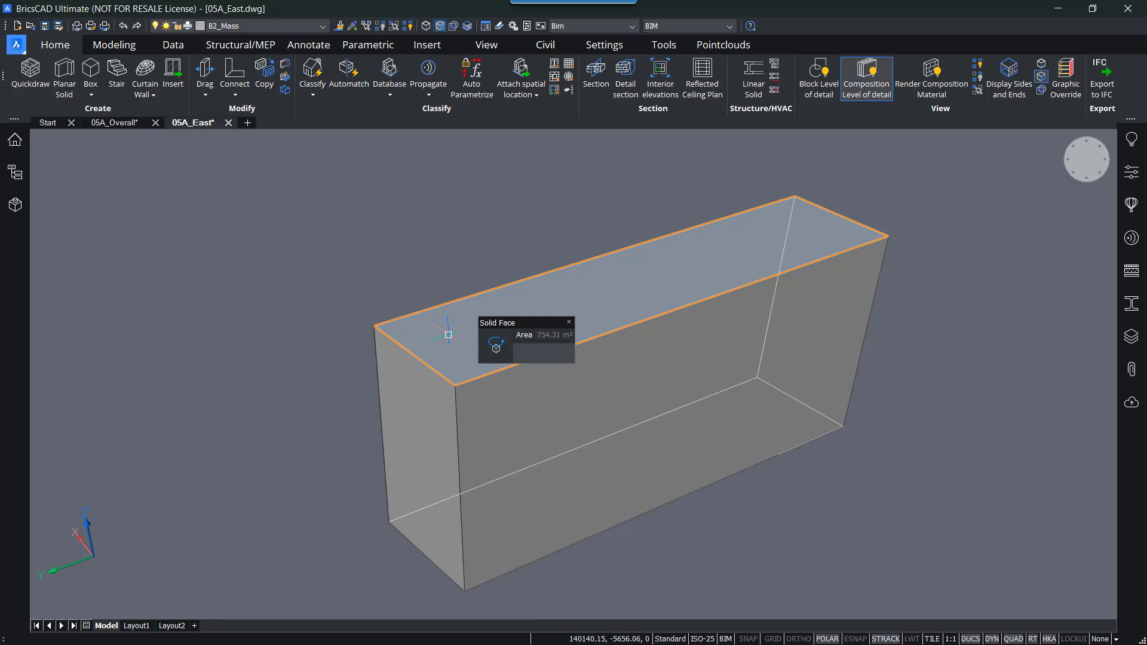
click(495, 344)
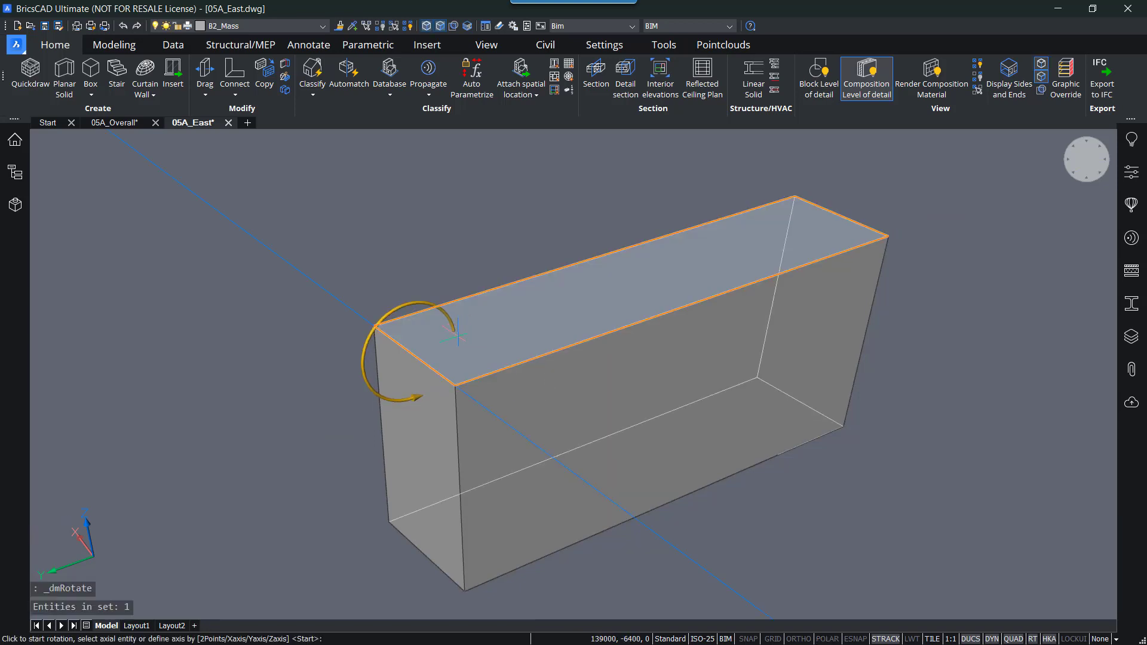
click(423, 360)
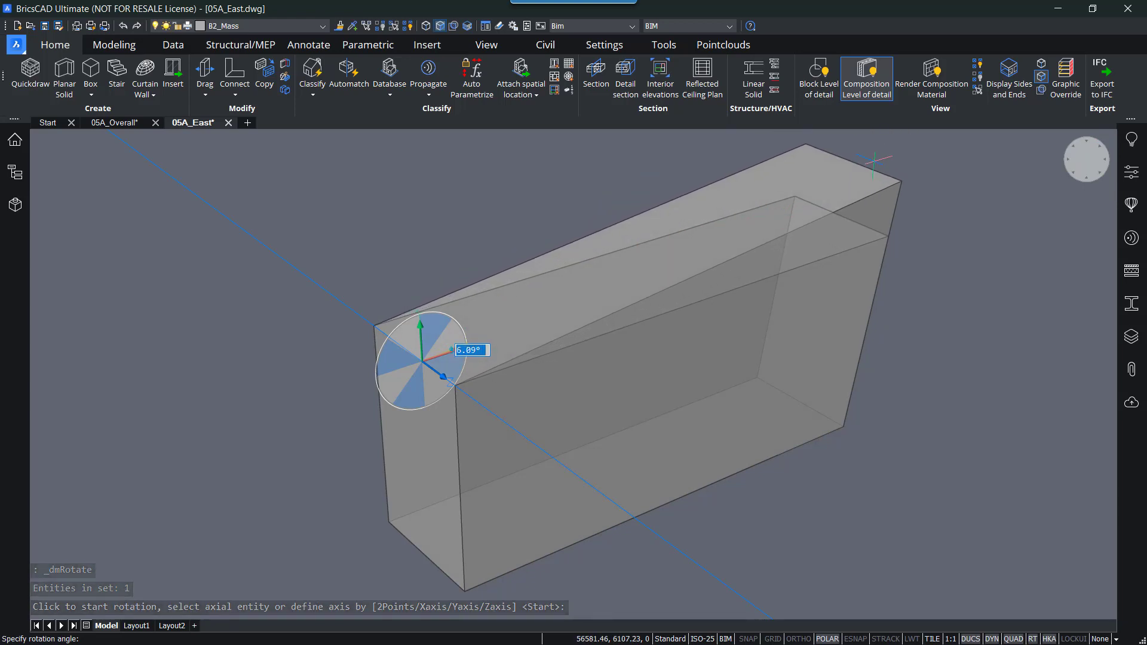
text(1)
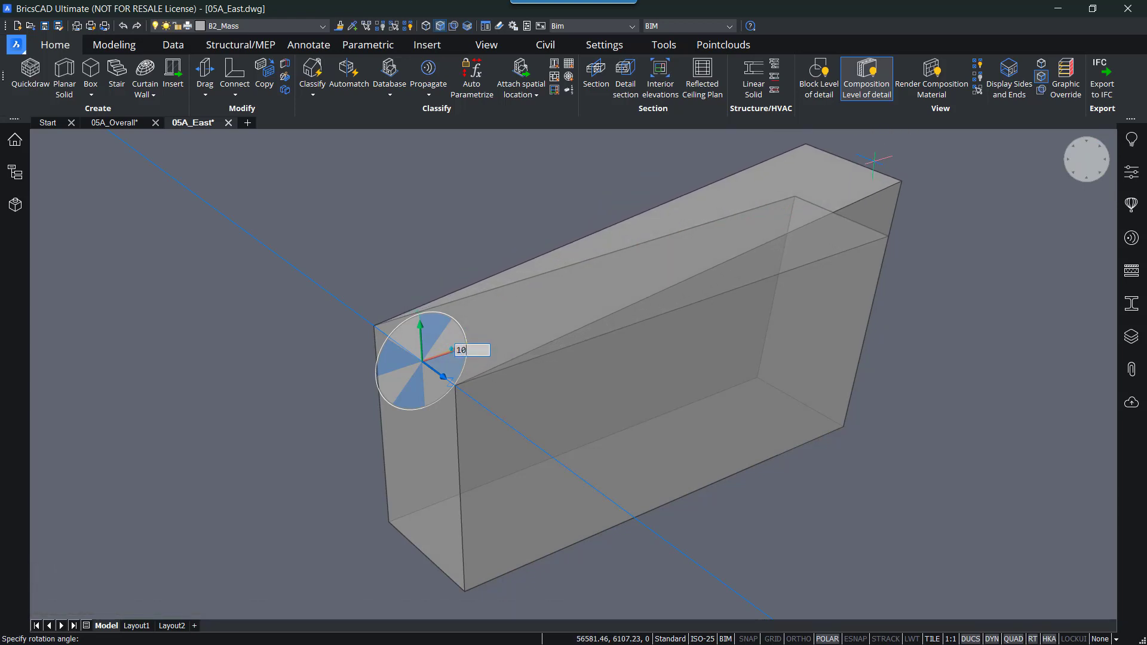
text(0)
key(Return)
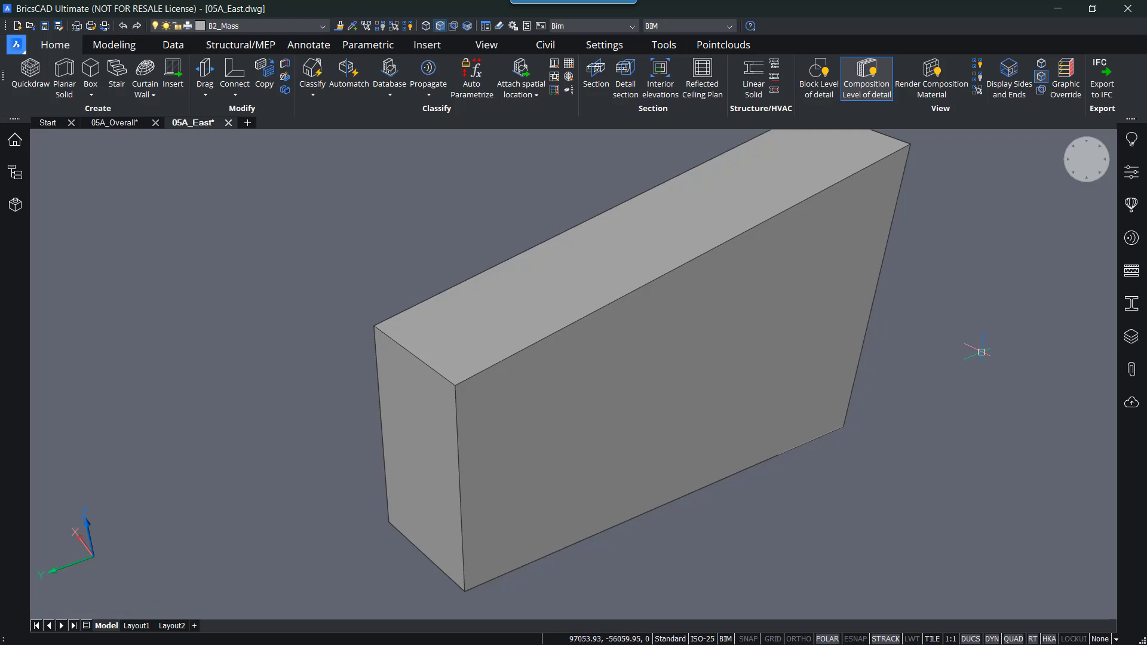
key(ctrl+z)
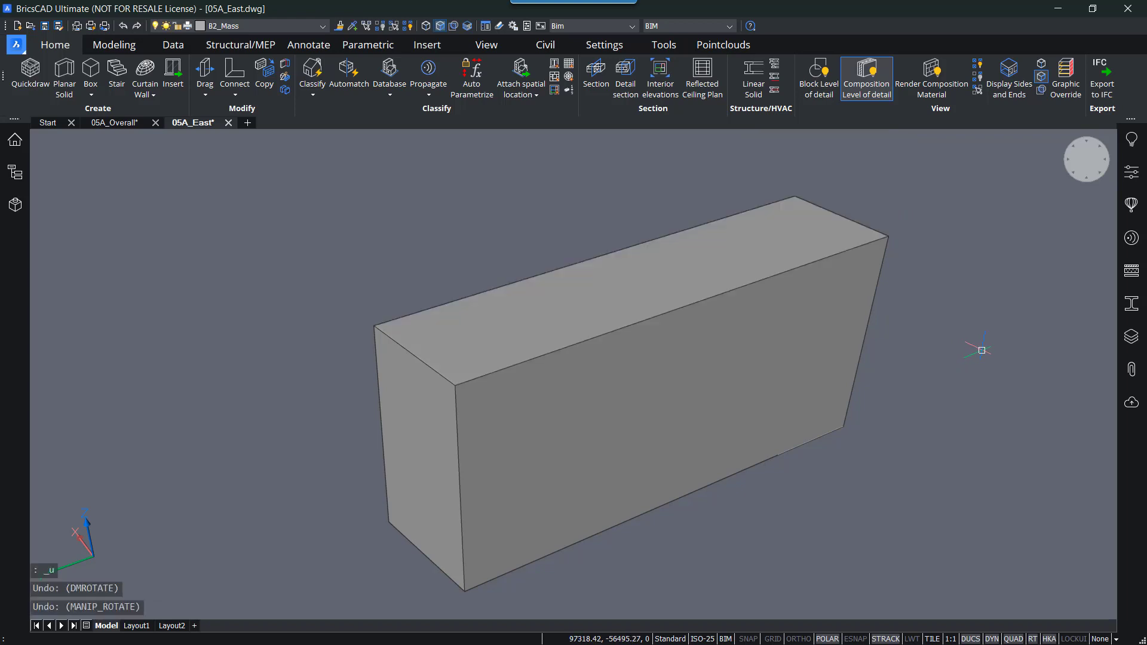
Step: Rotate the top face by 10 degrees about its short edge at the vertical end, sloping down toward the slanted end
click(561, 317)
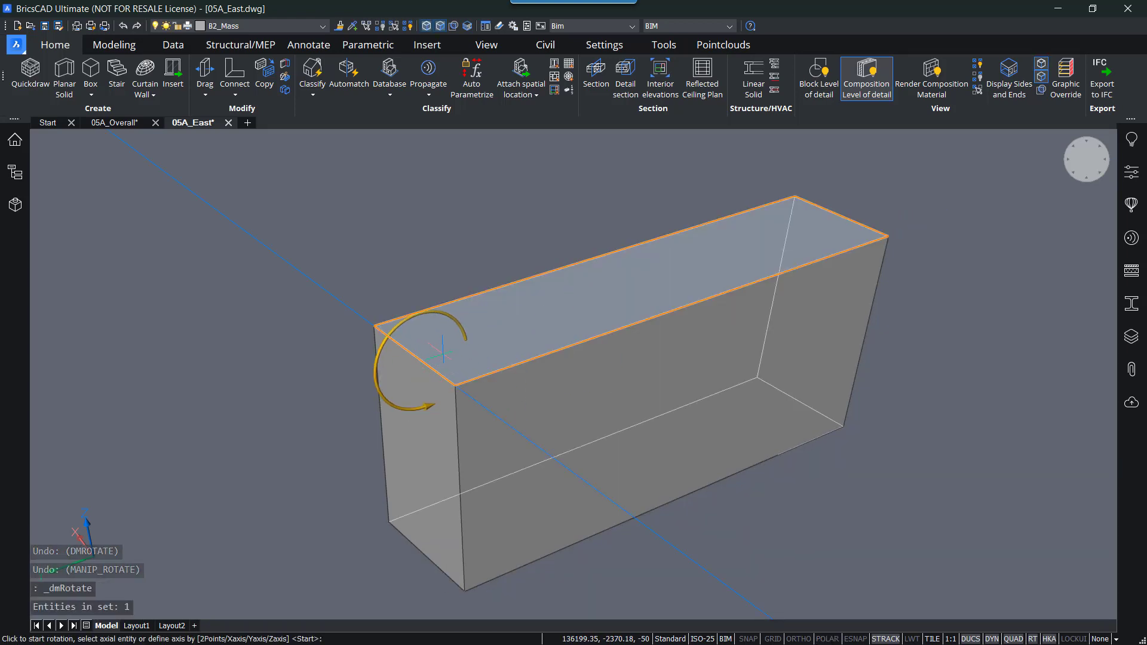
click(415, 362)
text(1)
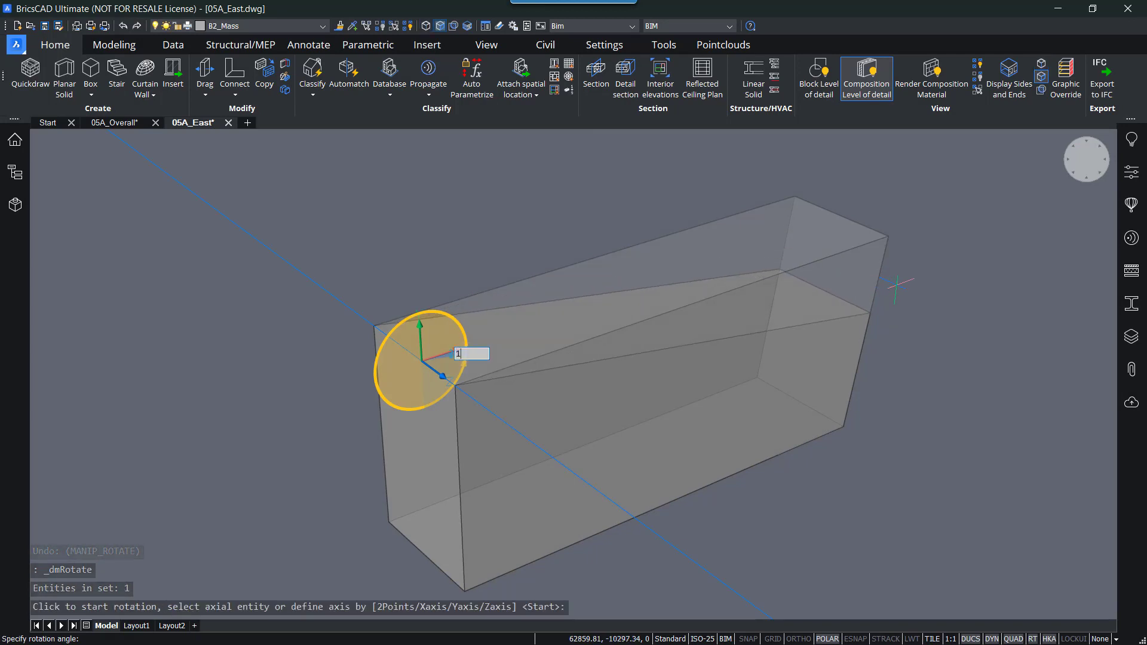
text(0)
key(Return)
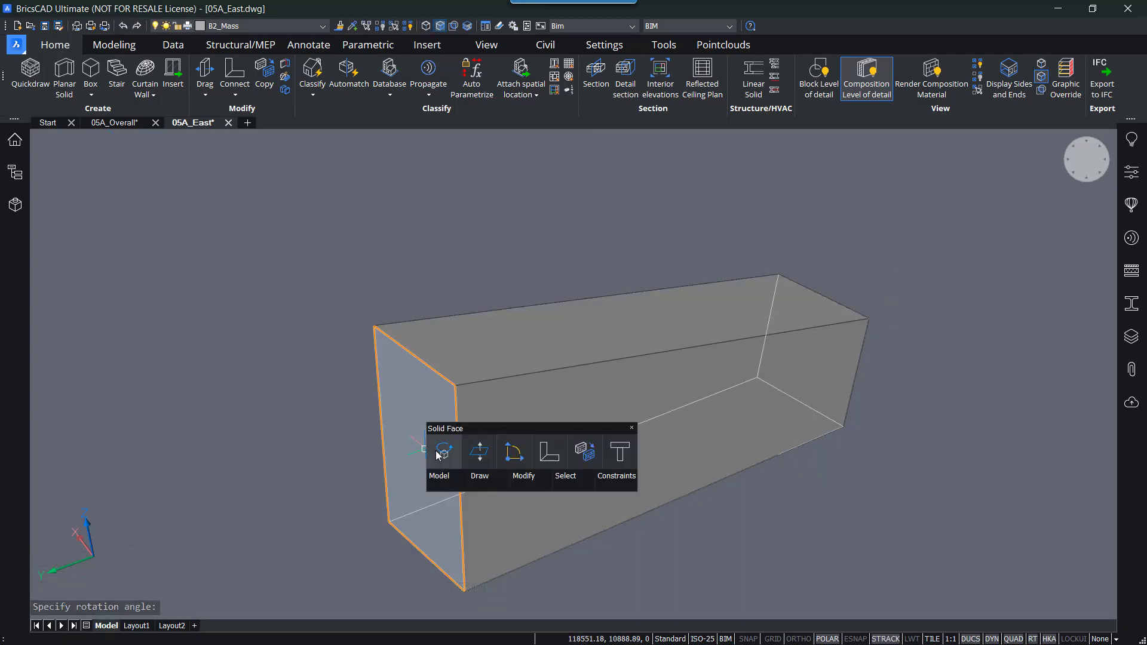
Step: Rotate the remaining vertical end face outward by 15 degrees about its bottom edge
click(444, 451)
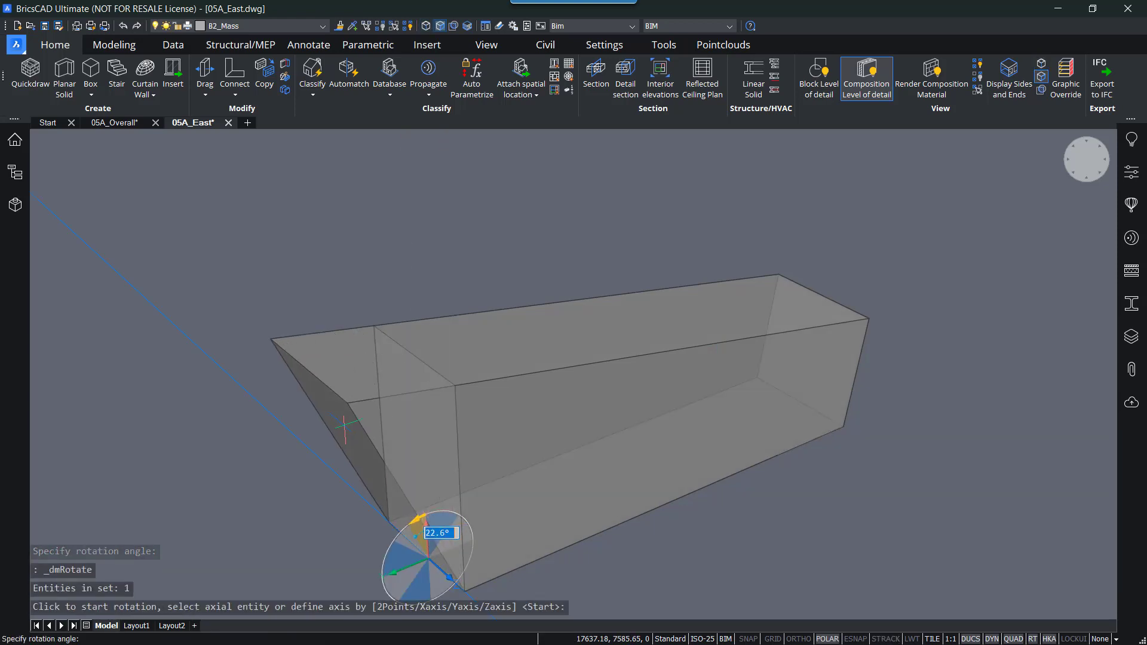
text(15)
key(Return)
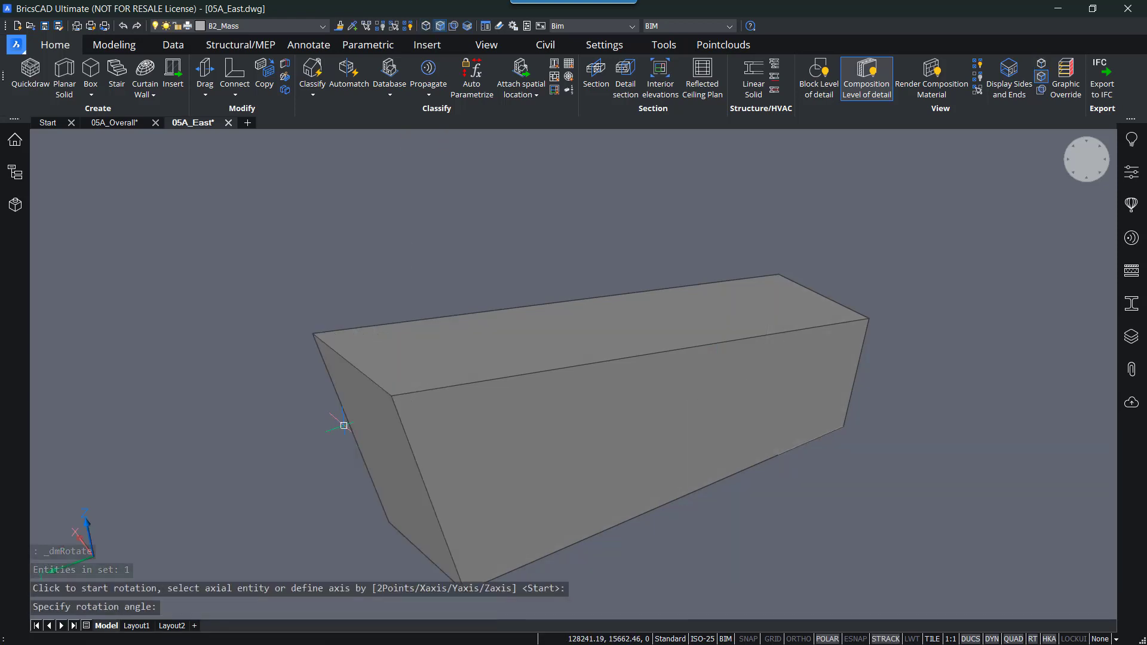
shift+middle_drag(194, 307, 185, 217)
shift+middle_drag(232, 315, 353, 377)
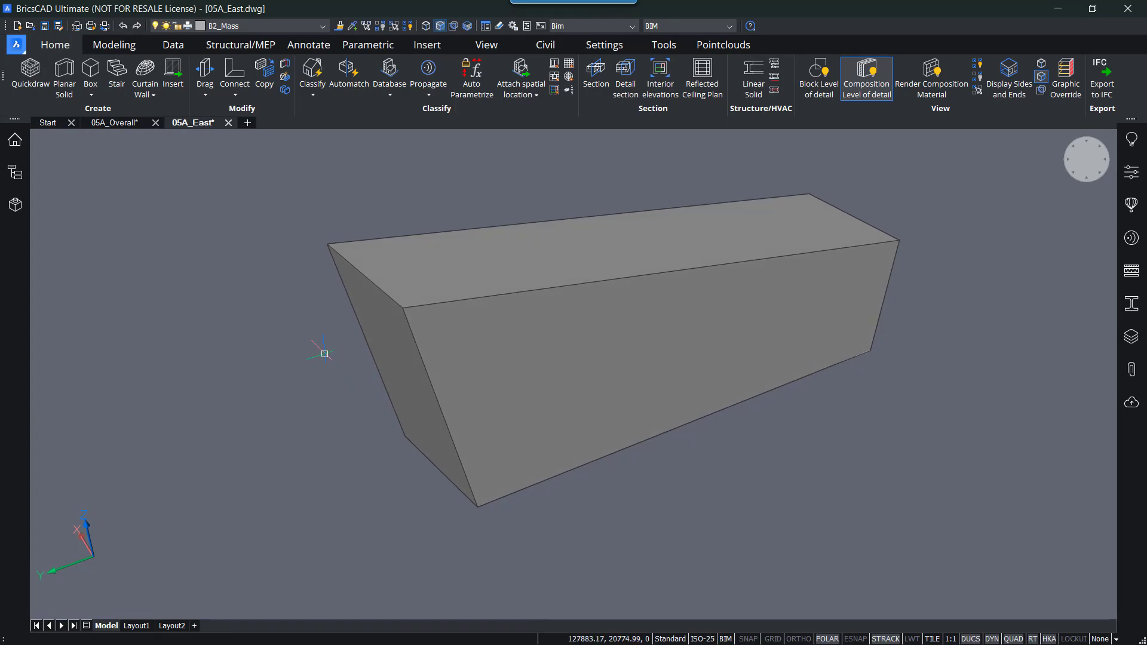
middle_drag(341, 317, 312, 345)
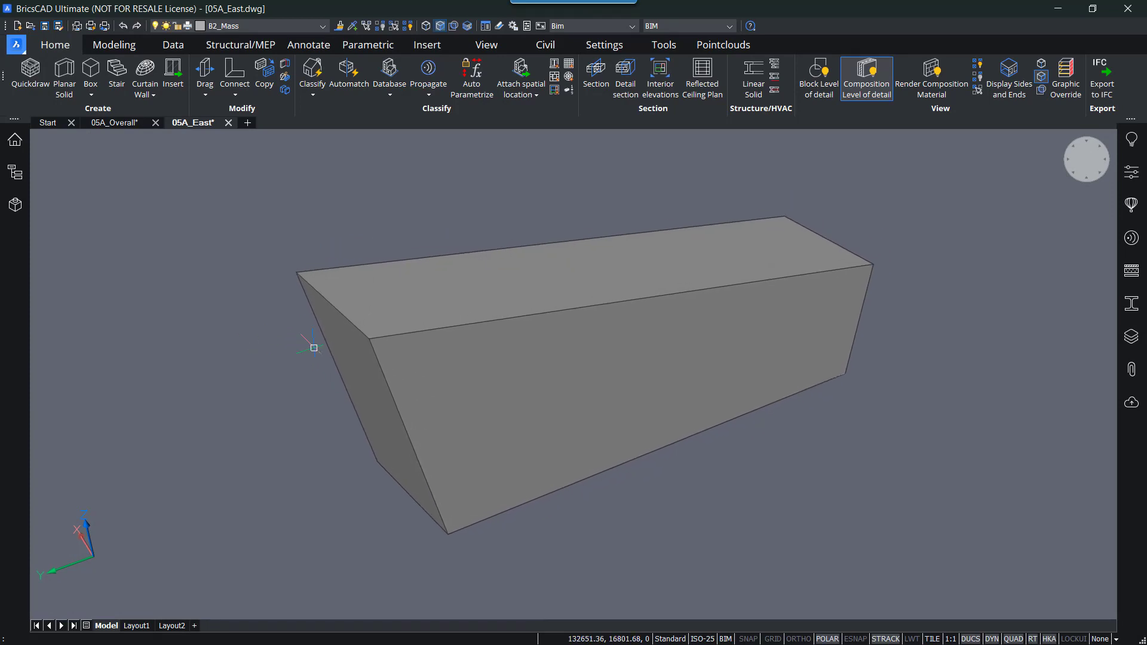
middle_drag(508, 387, 519, 367)
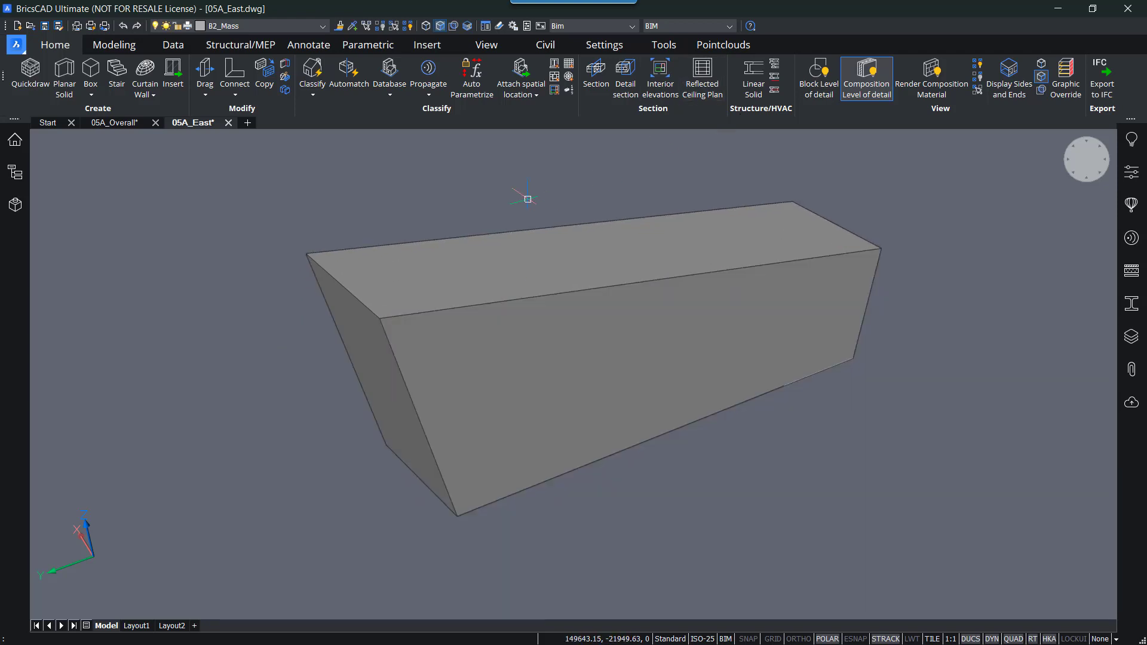
middle_drag(506, 206, 511, 166)
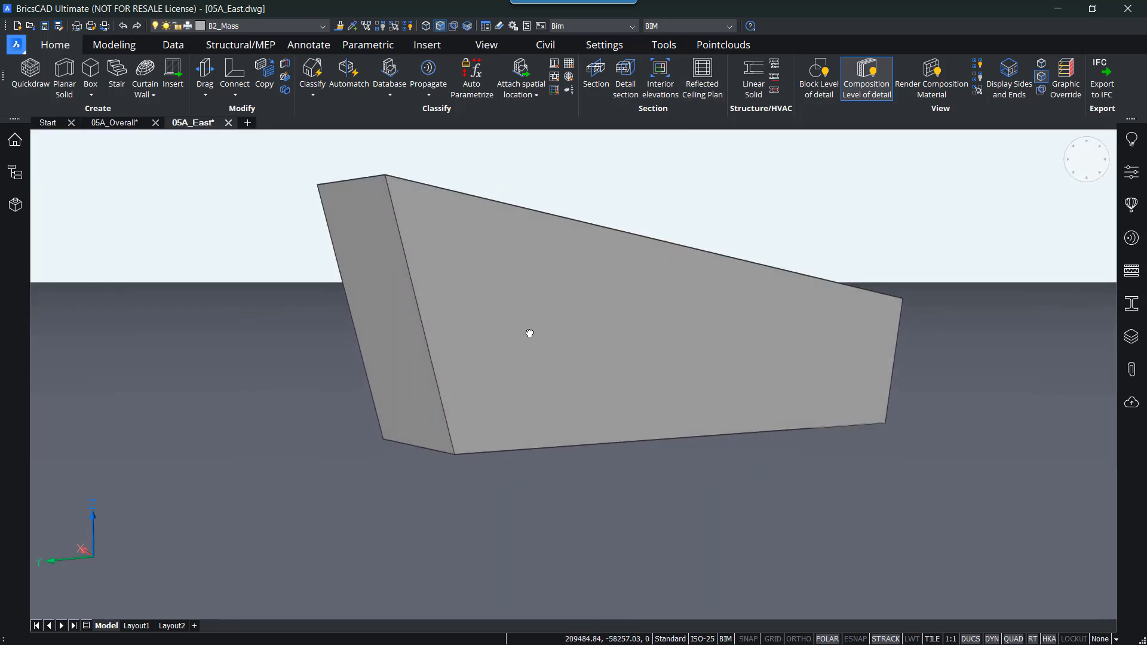
Step: Examine the underside of the mass and the two closed outlines lying on its bottom face
middle_drag(530, 332, 506, 290)
middle_drag(526, 358, 536, 418)
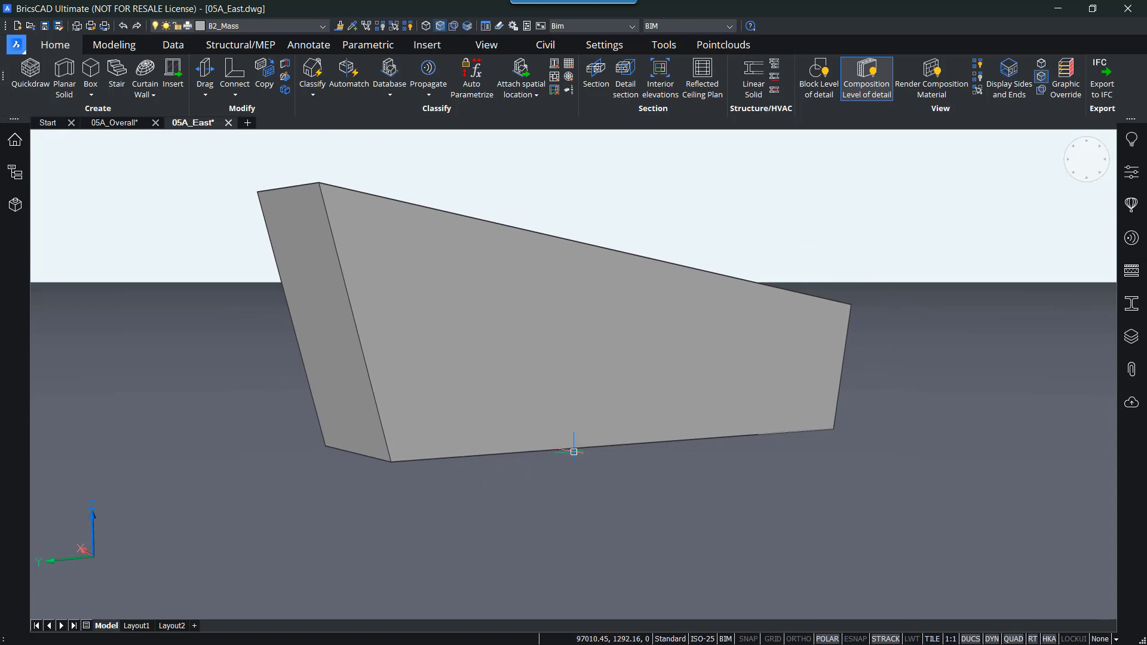
middle_drag(546, 514, 498, 566)
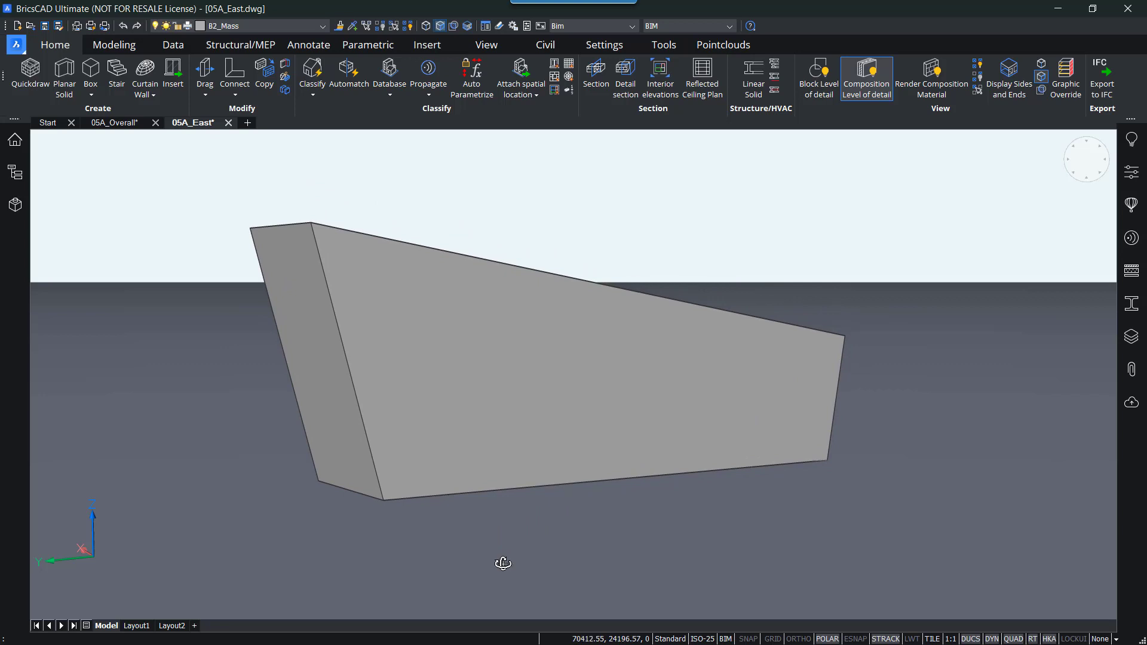
shift+middle_drag(504, 561, 520, 440)
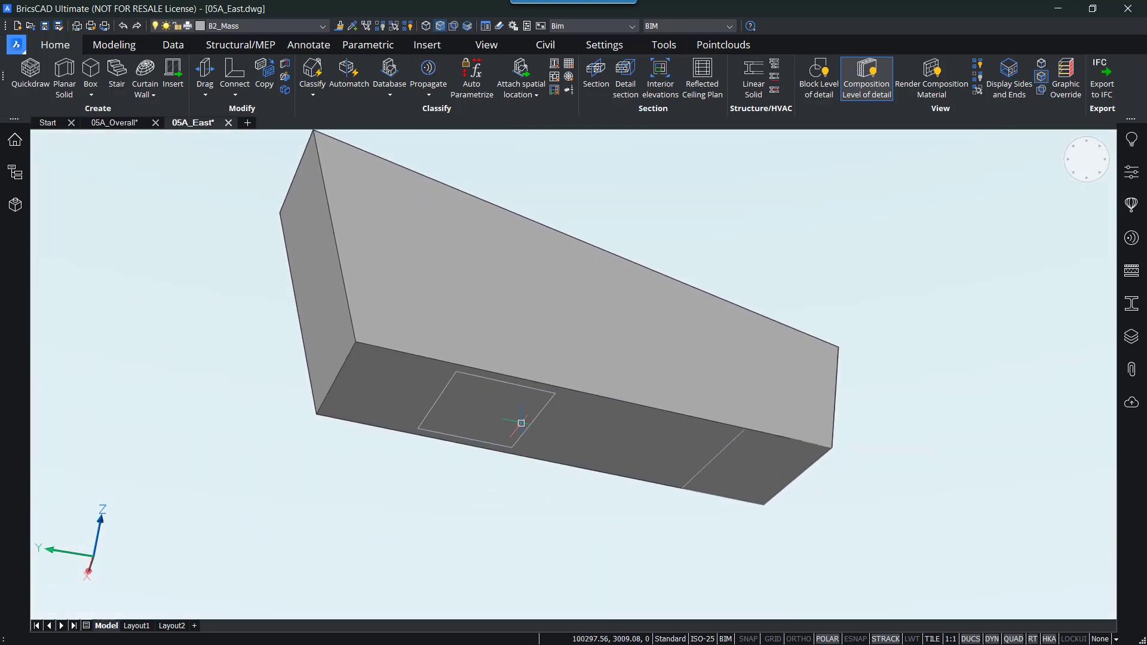
scroll(516, 392, up, 2)
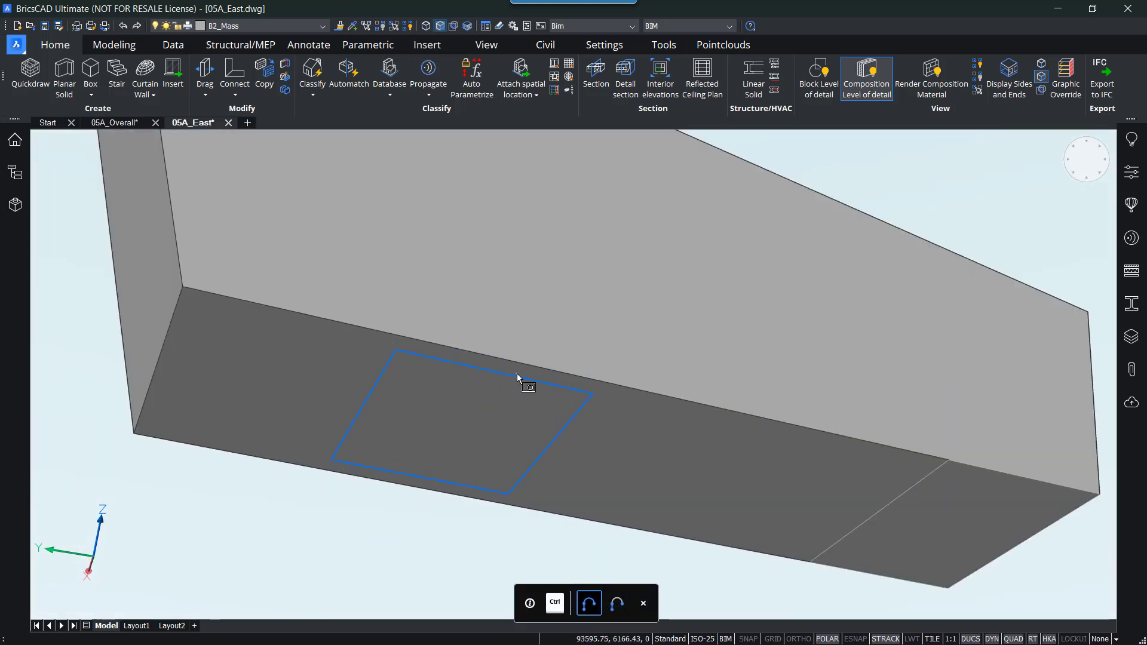
click(517, 377)
key(Escape)
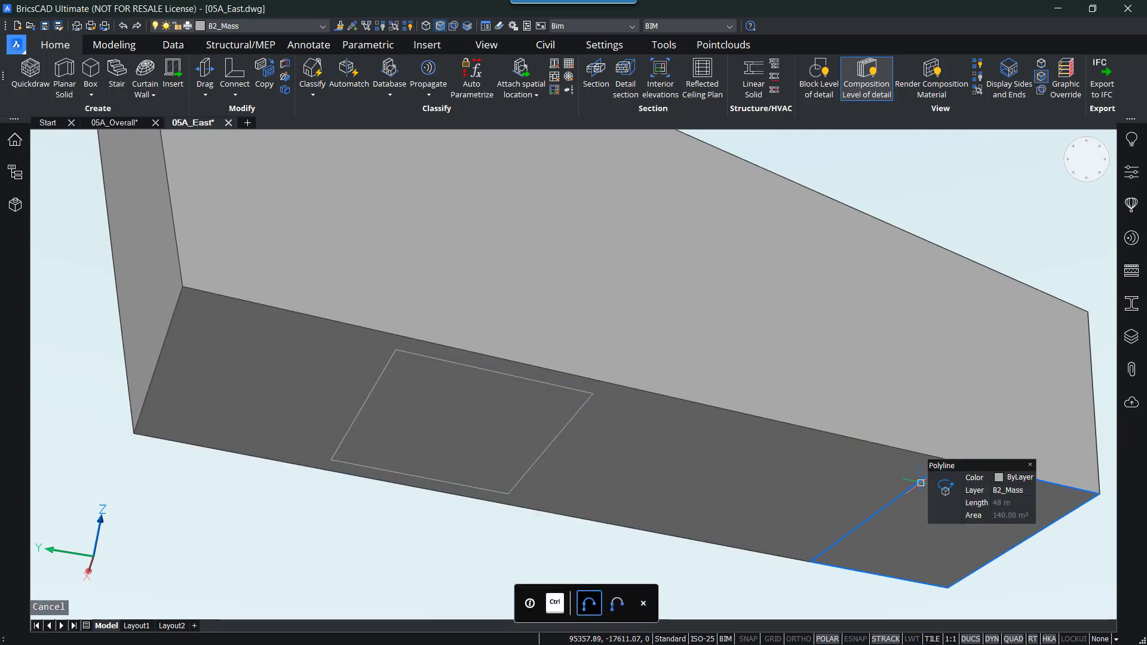
click(927, 485)
key(Escape)
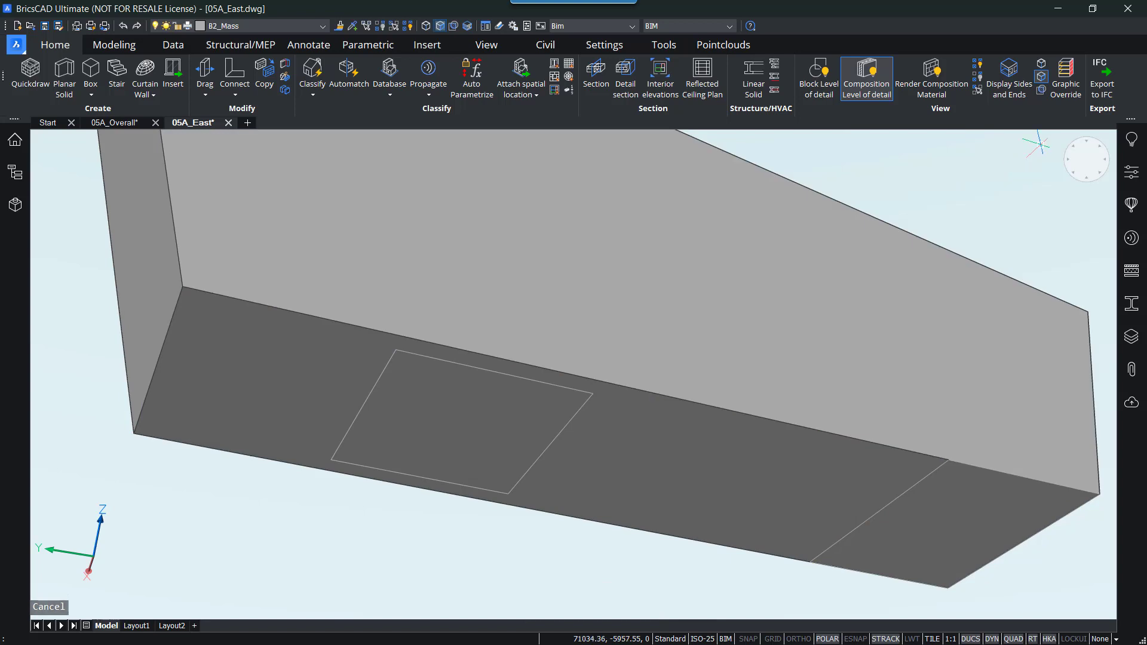
Step: Enable boundary detection and check the separate regions that the outlines form on the bottom face
click(1041, 90)
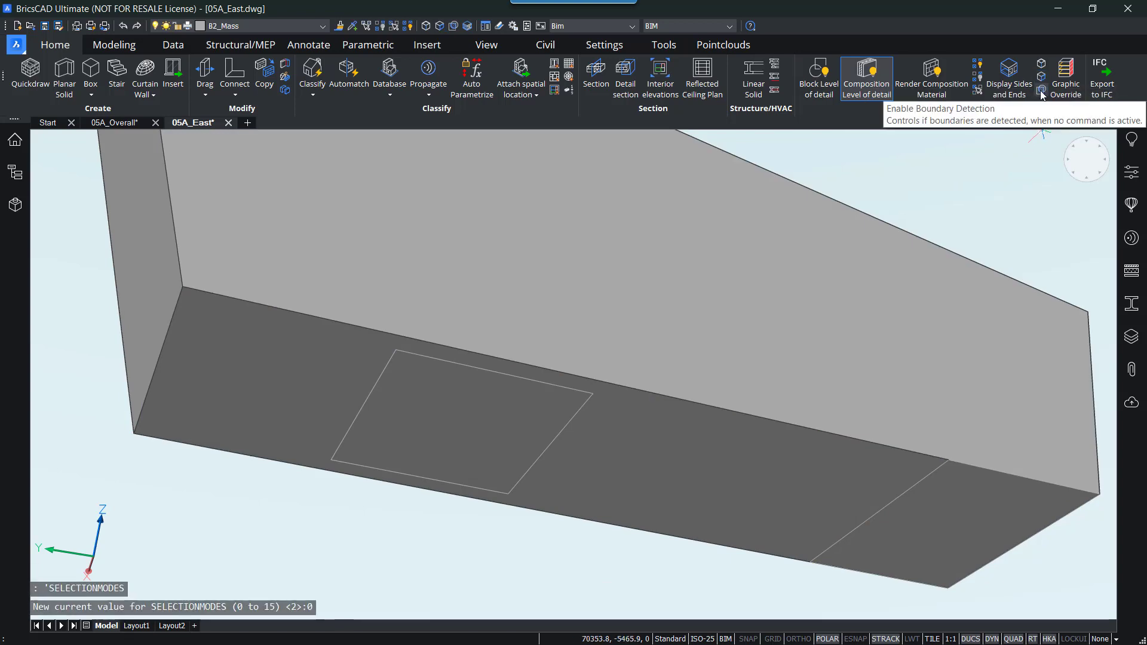
click(1041, 91)
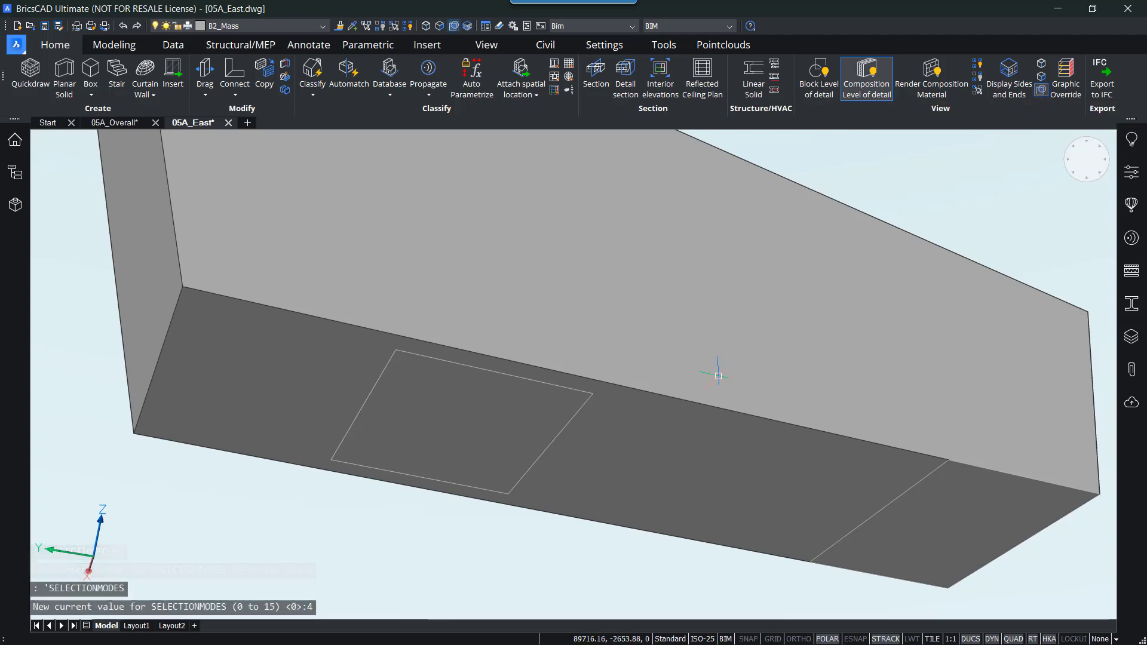
click(648, 446)
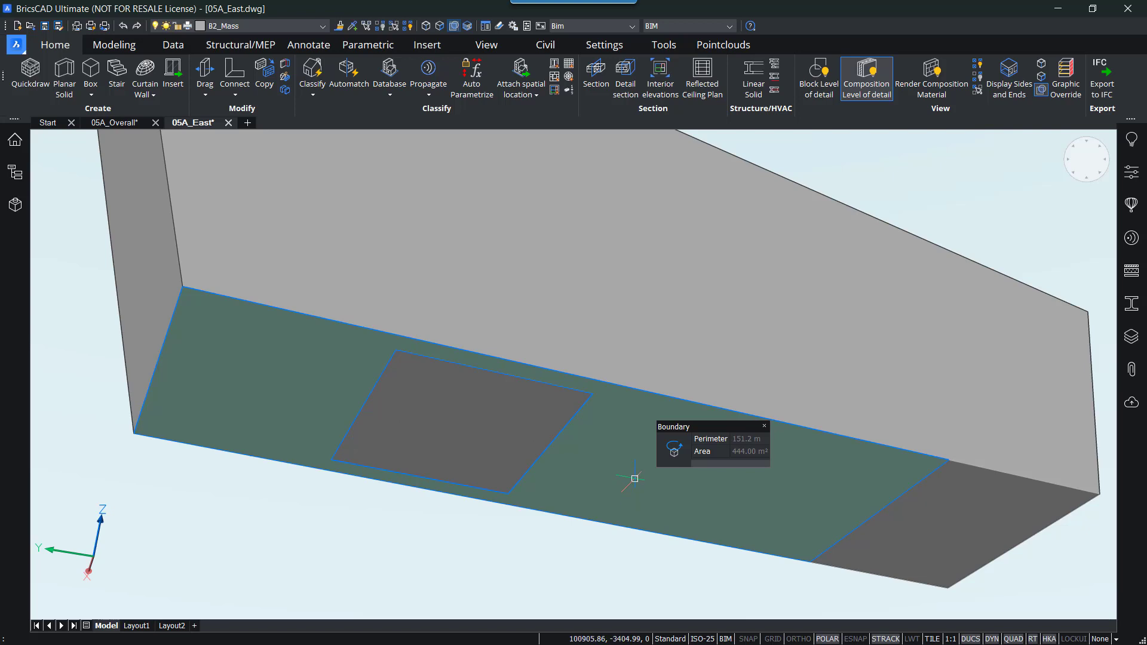
click(546, 449)
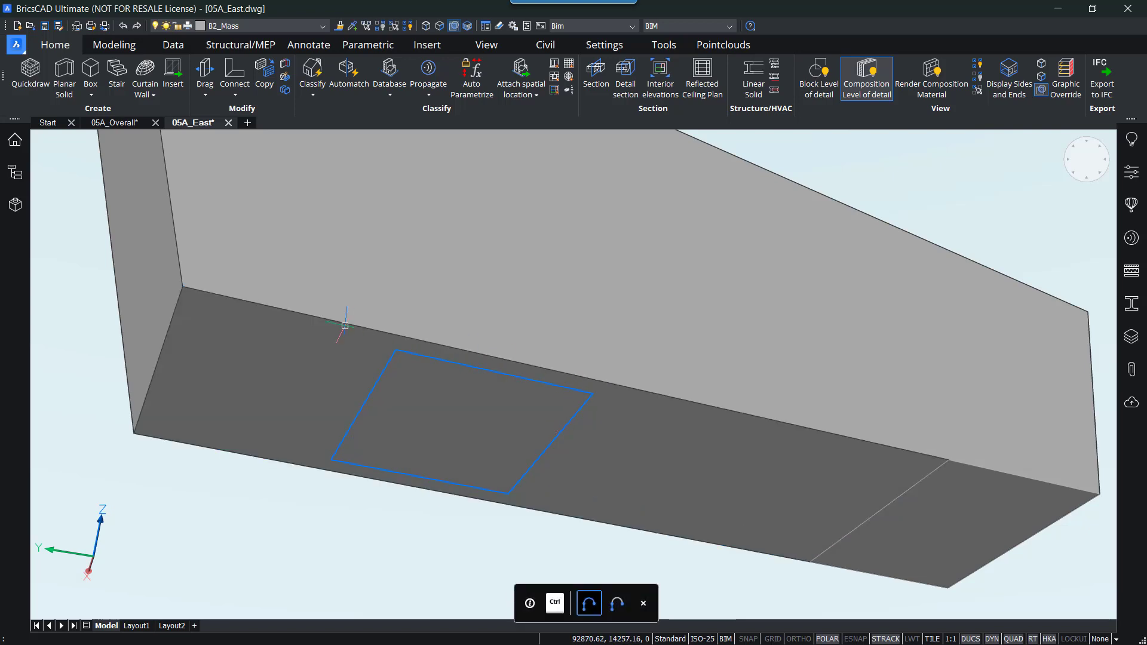
mouse_move(376, 389)
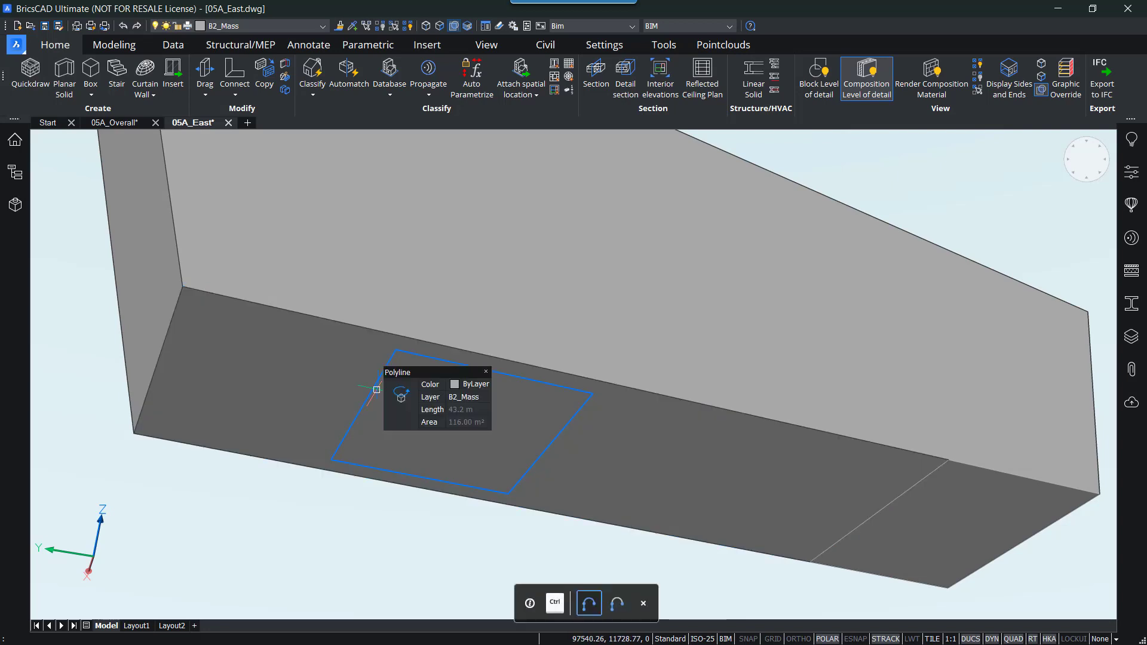
mouse_move(888, 510)
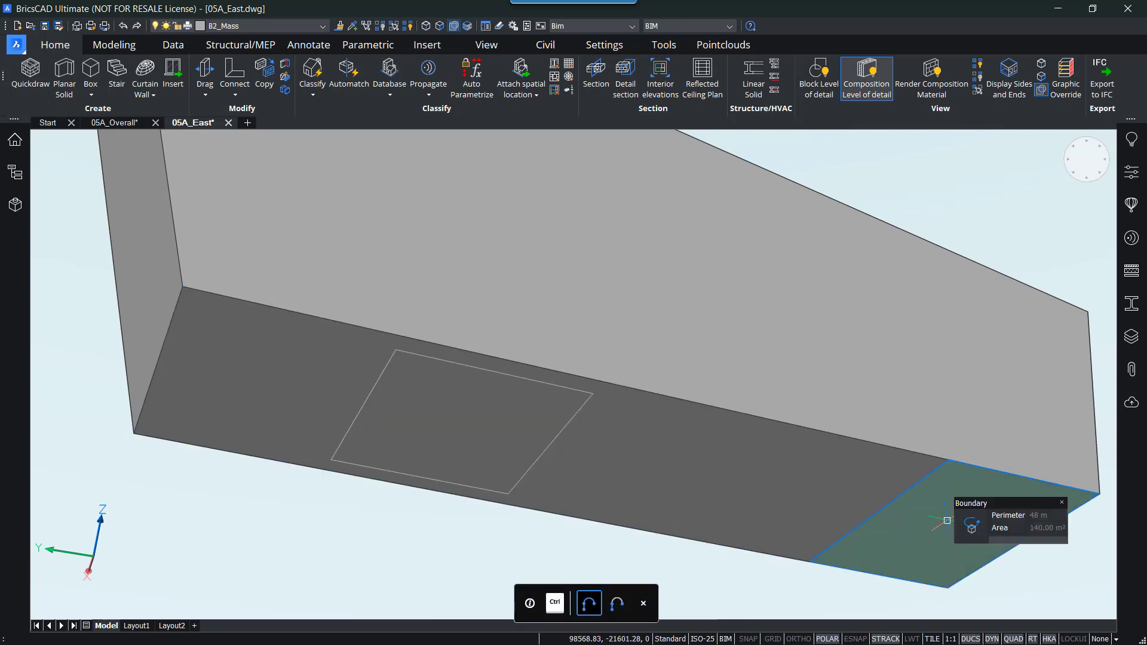
Step: Extrude the large bottom region around the two outlines 5500 mm up into the mass, subtracting it from the solid
mouse_move(727, 464)
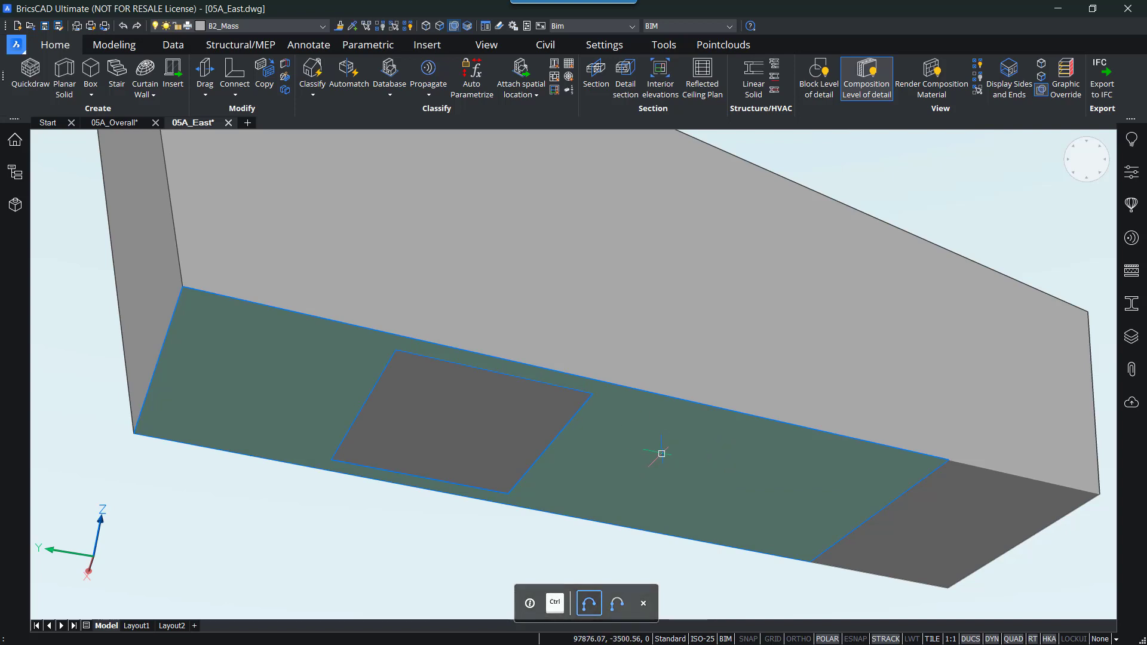
mouse_move(687, 457)
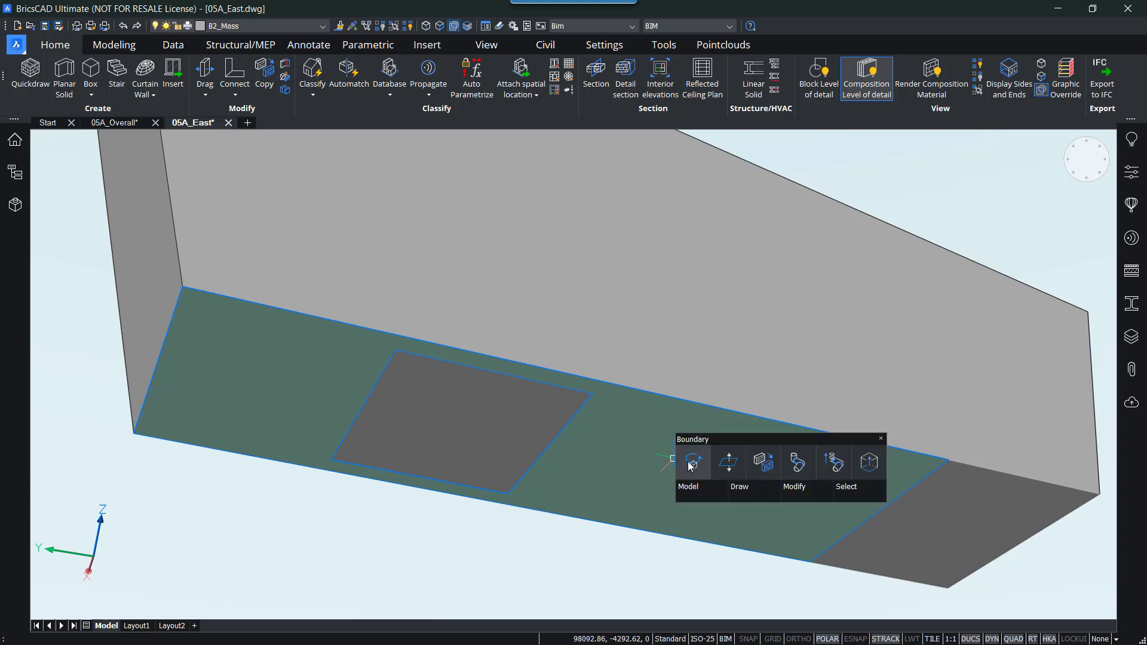
click(729, 463)
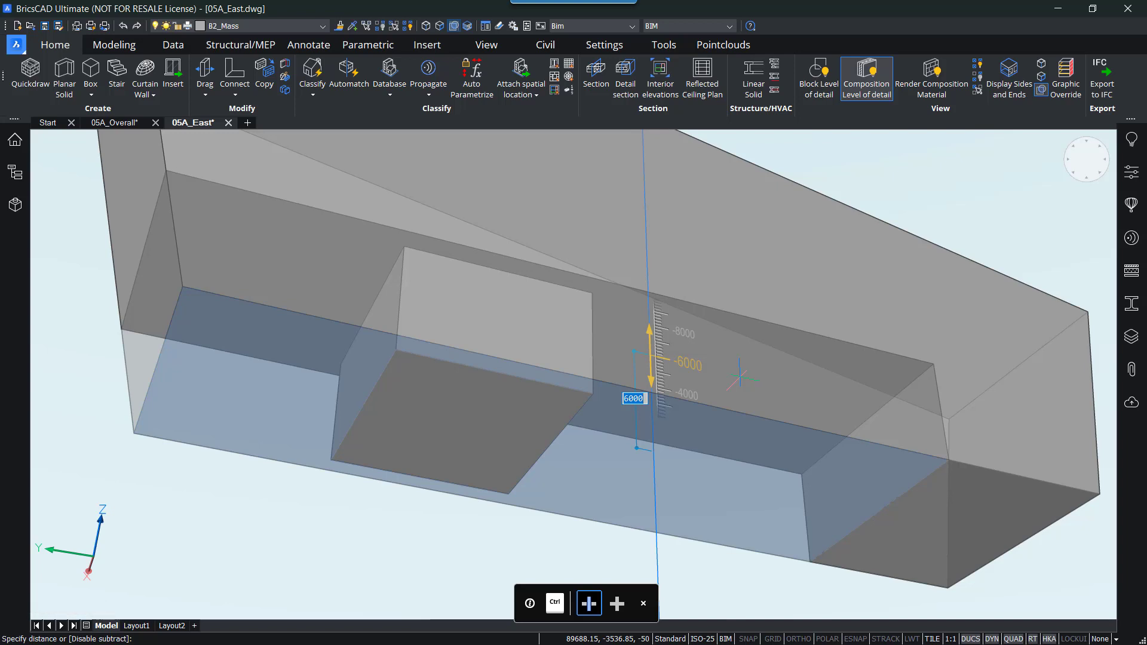
text(550)
key(Return)
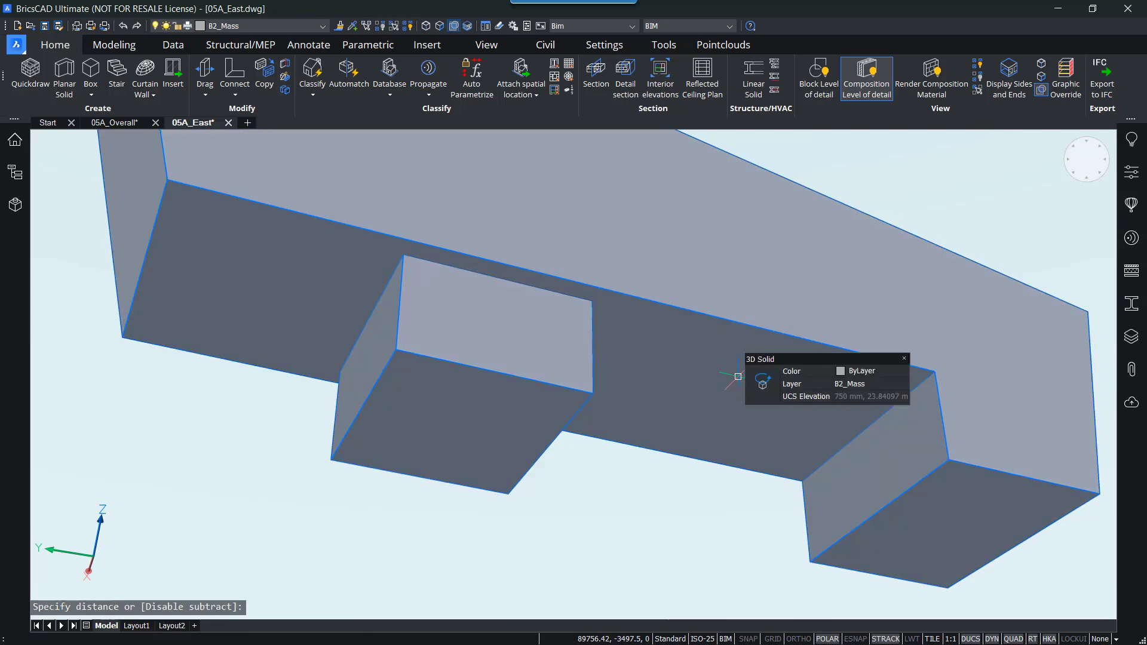
Step: Disable boundary detection and place a BIM section on the mass's long side face, moved 3000 mm inward with clipping on
shift+middle_drag(672, 293, 722, 520)
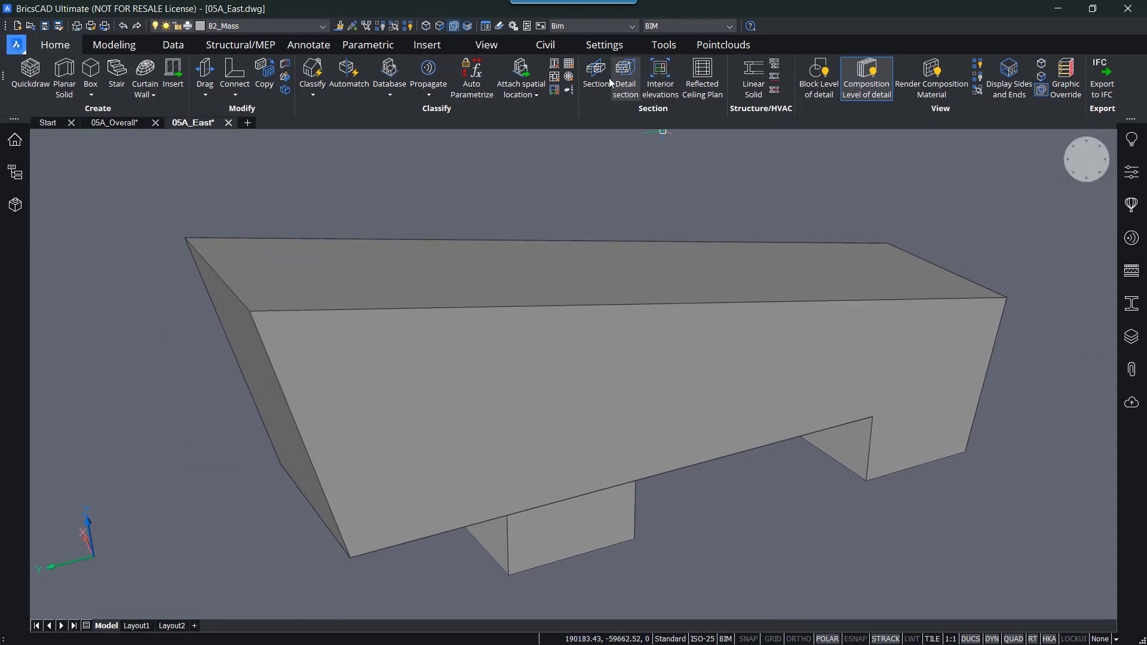
click(1042, 90)
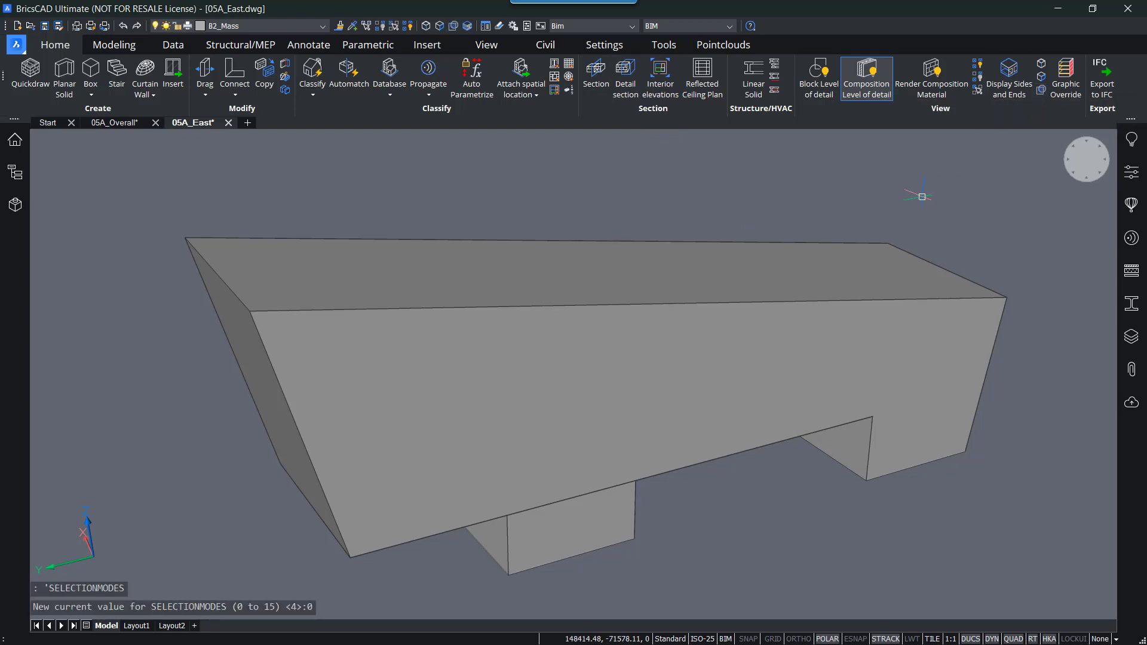
click(601, 80)
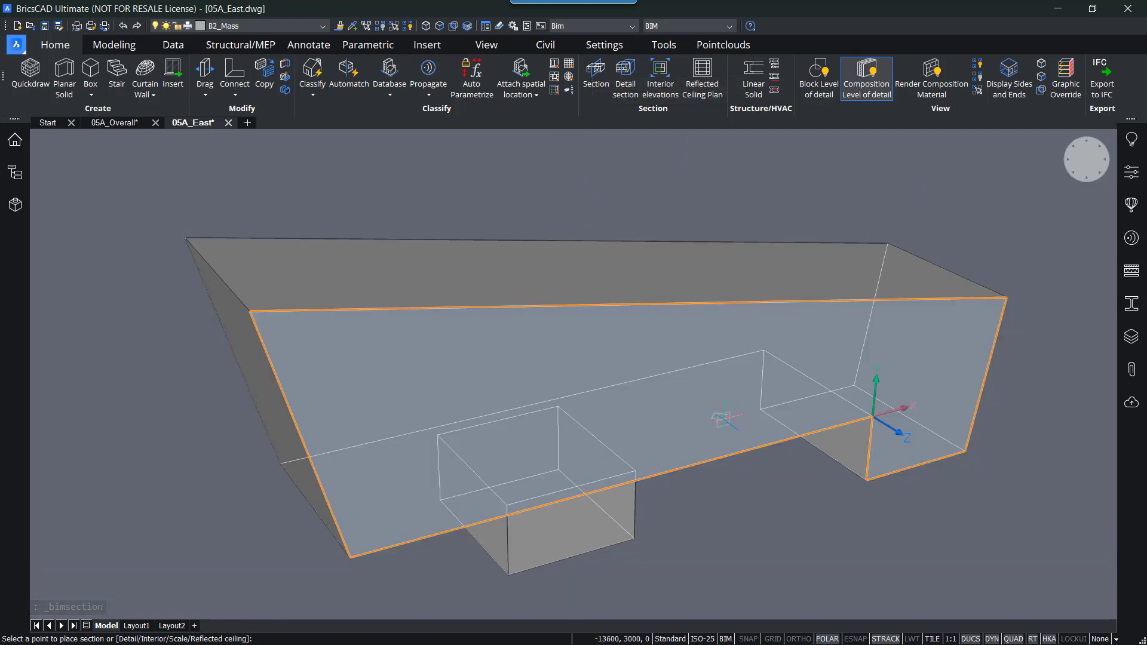
click(681, 399)
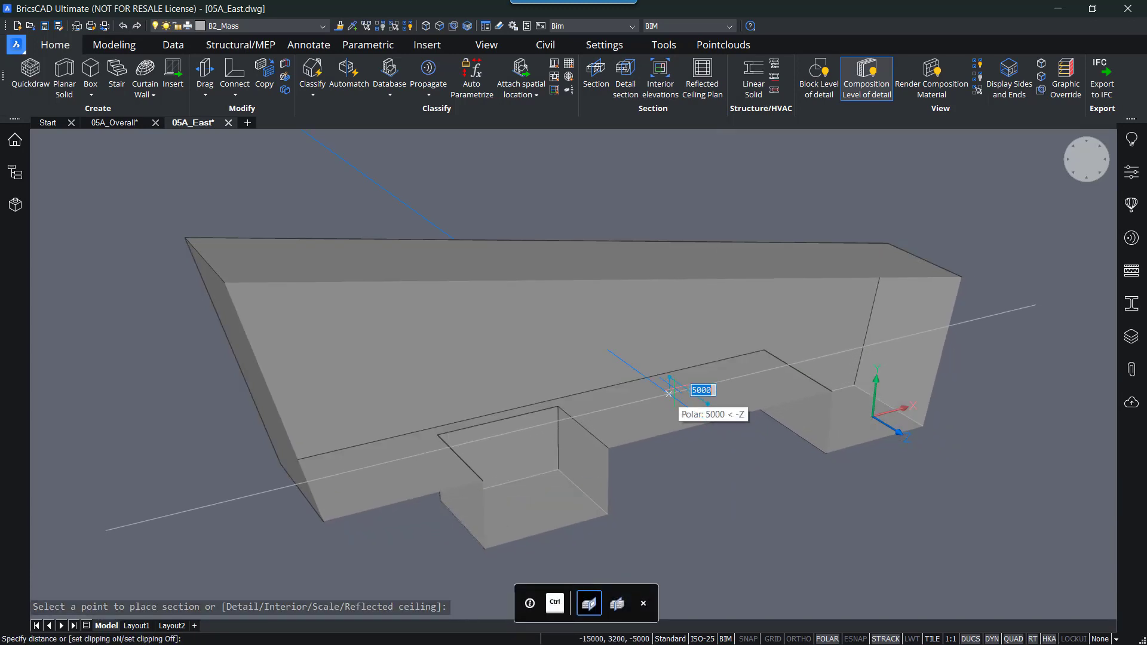
text(3)
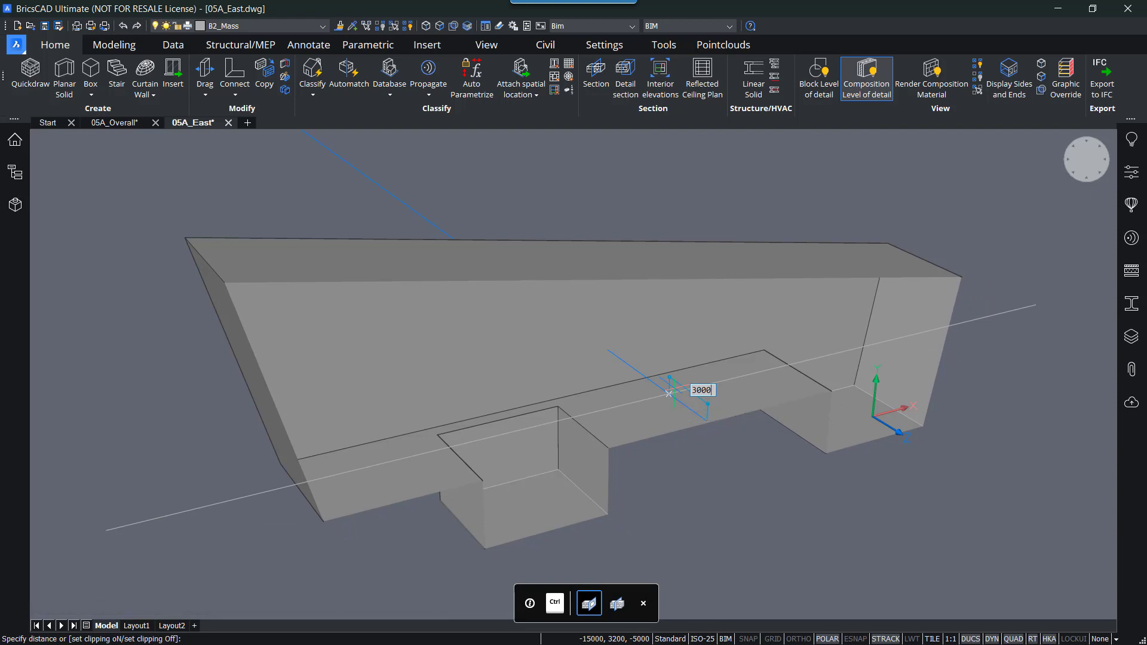
key(Return)
middle_drag(734, 499, 774, 481)
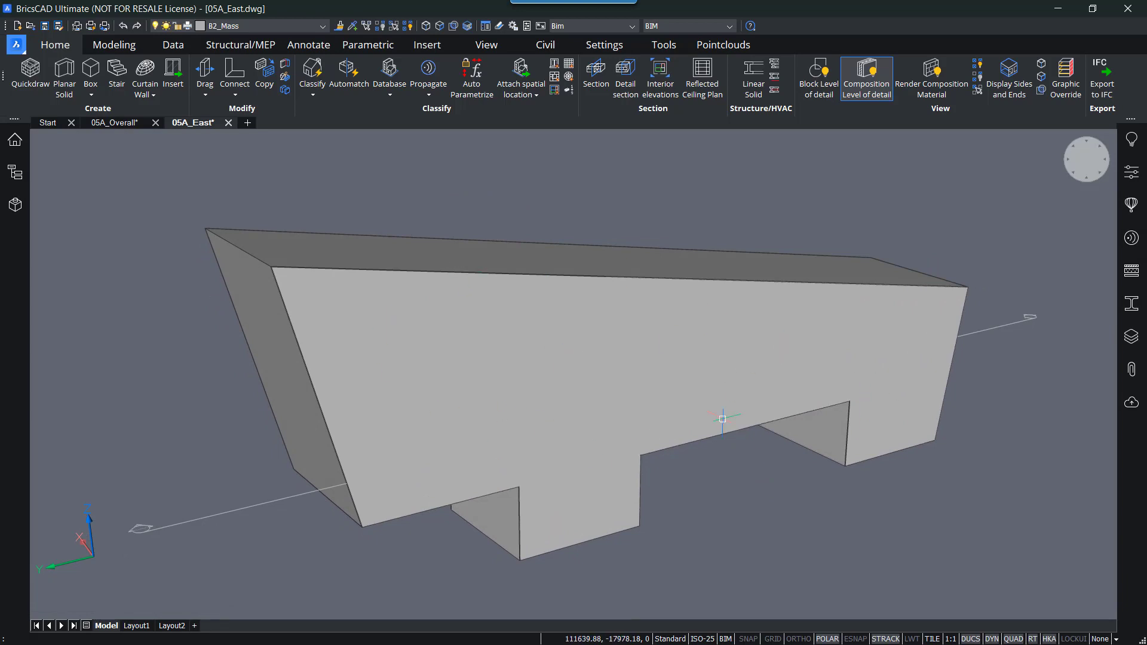
Step: Shell the mass solid into a hollow body with thin walls, without removing any face
click(558, 367)
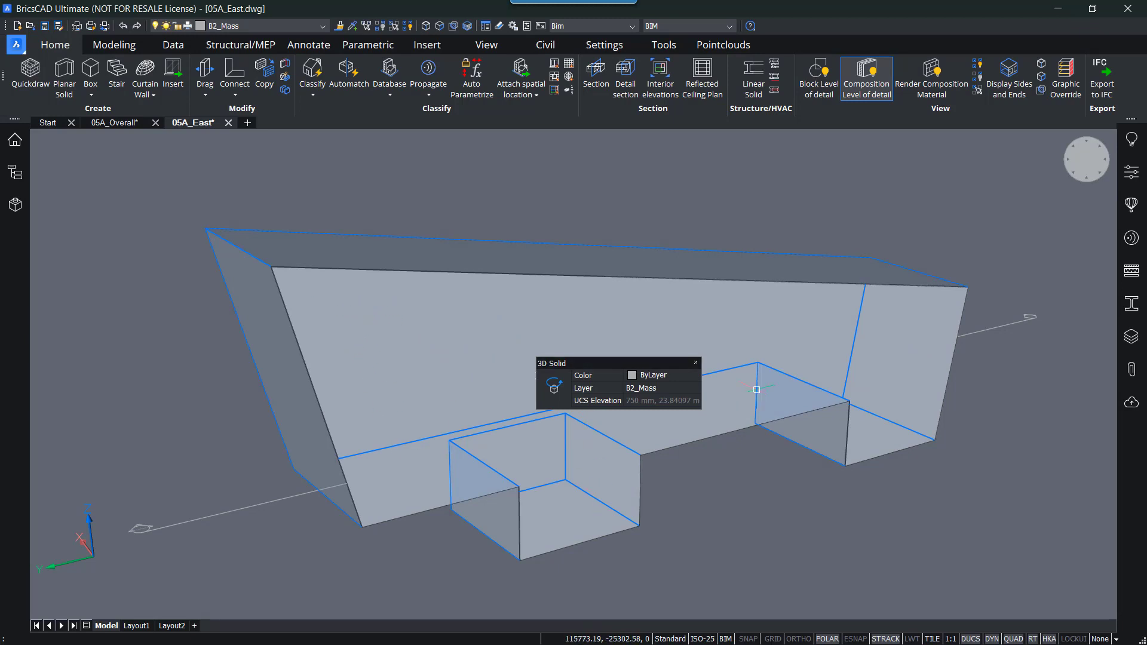
key(Escape)
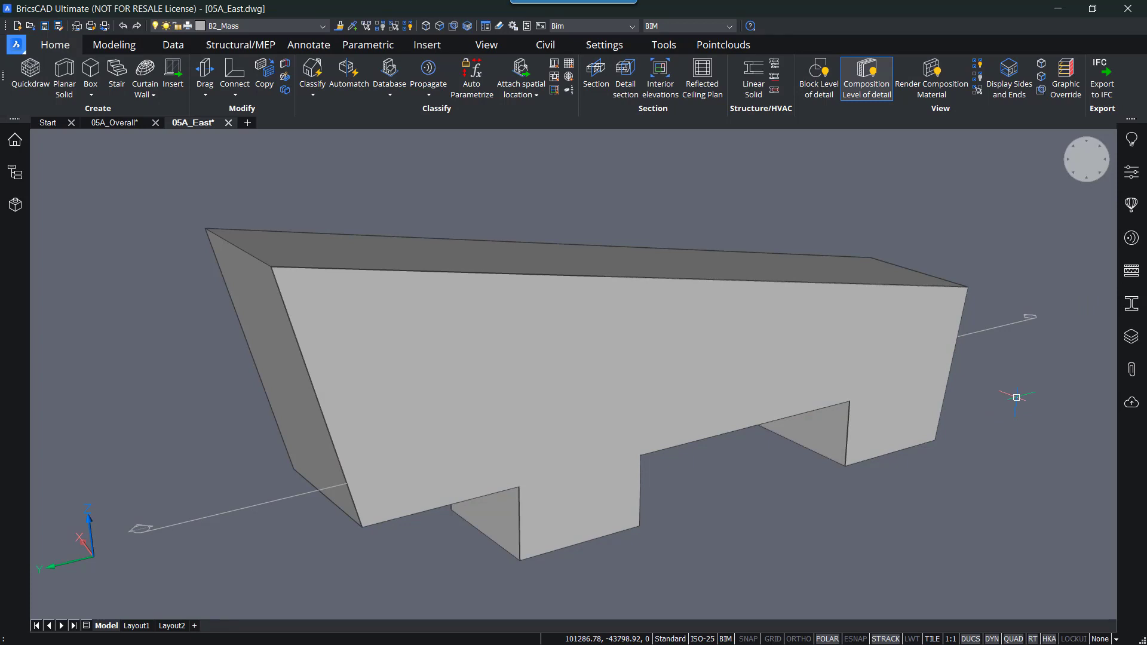
click(111, 46)
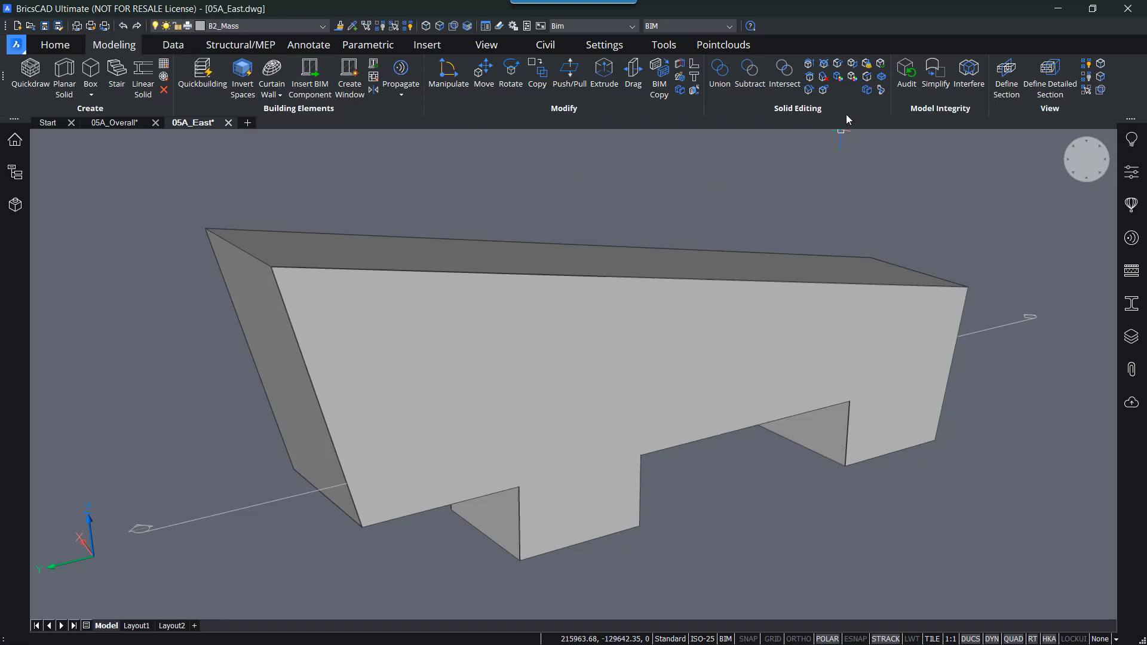
click(884, 82)
click(499, 303)
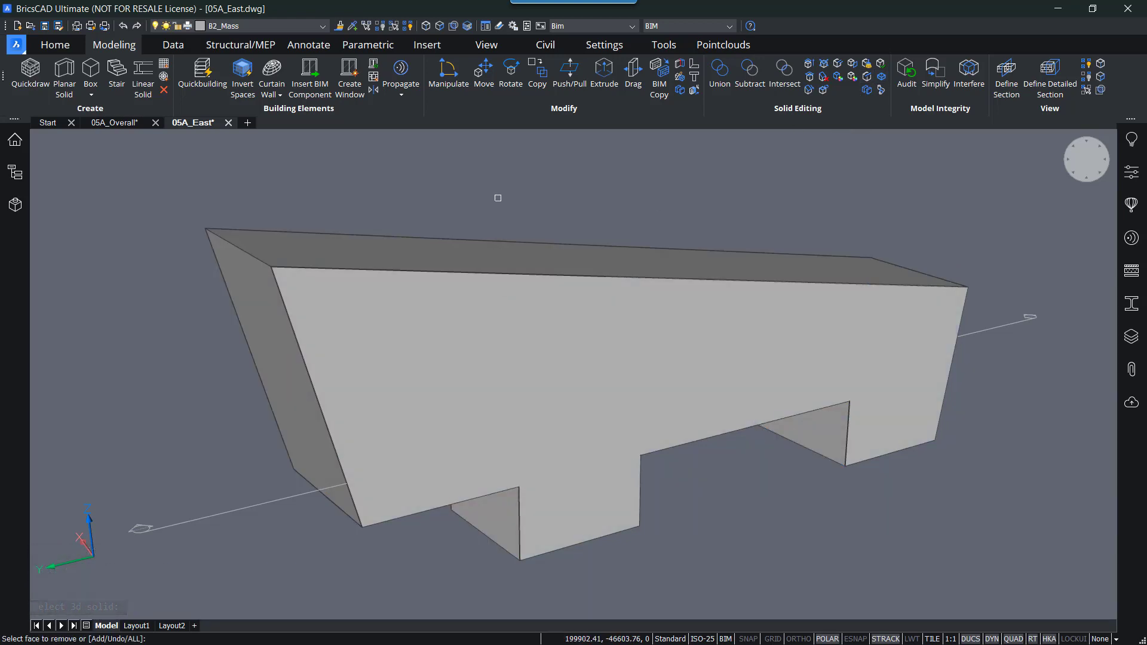
key(Return)
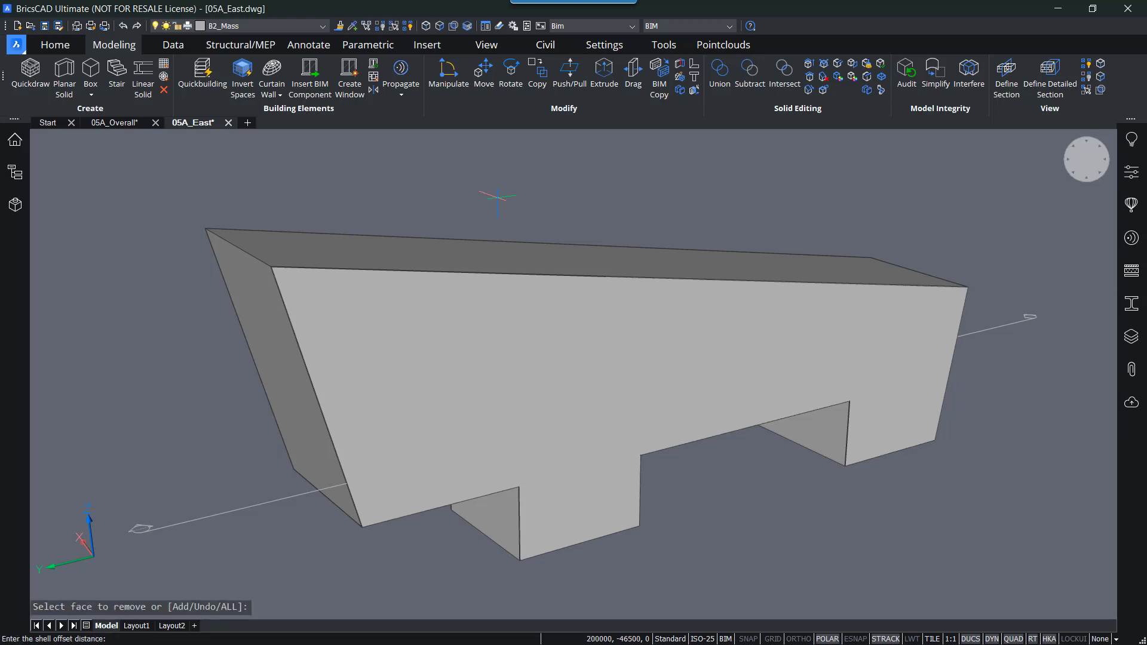
key(Return)
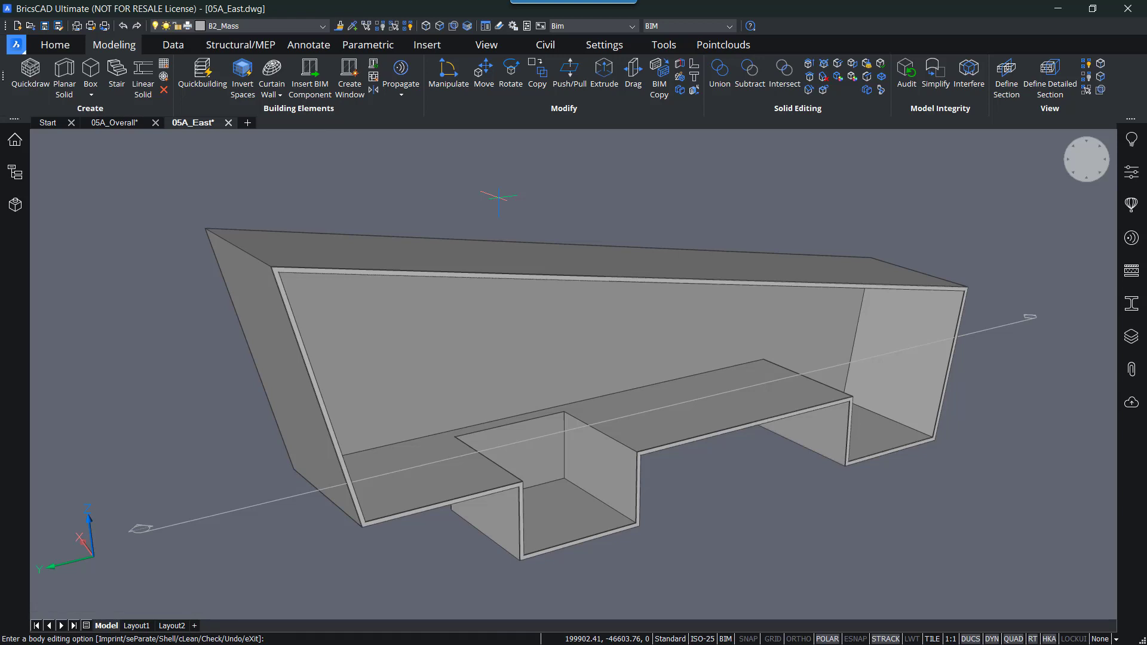
key(Return)
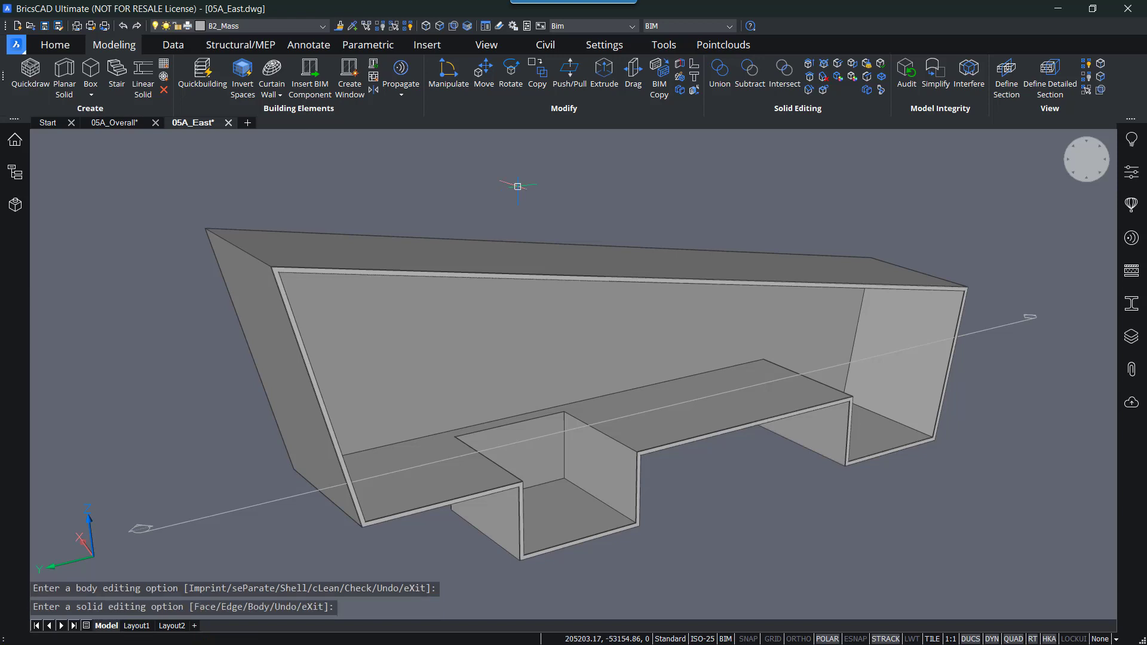
Step: Inspect the hollow interior and turn off the section's clipping so the whole mass is displayed
shift+middle_drag(520, 185, 338, 228)
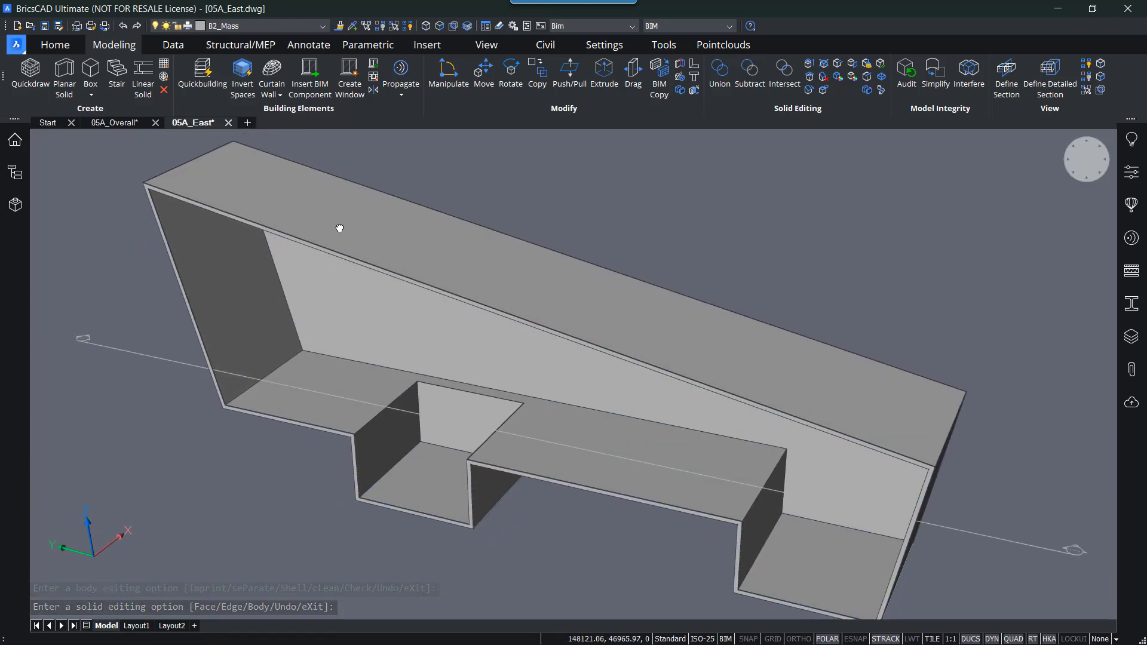
double_click(194, 356)
scroll(606, 305, down, 2)
shift+middle_drag(606, 306, 482, 366)
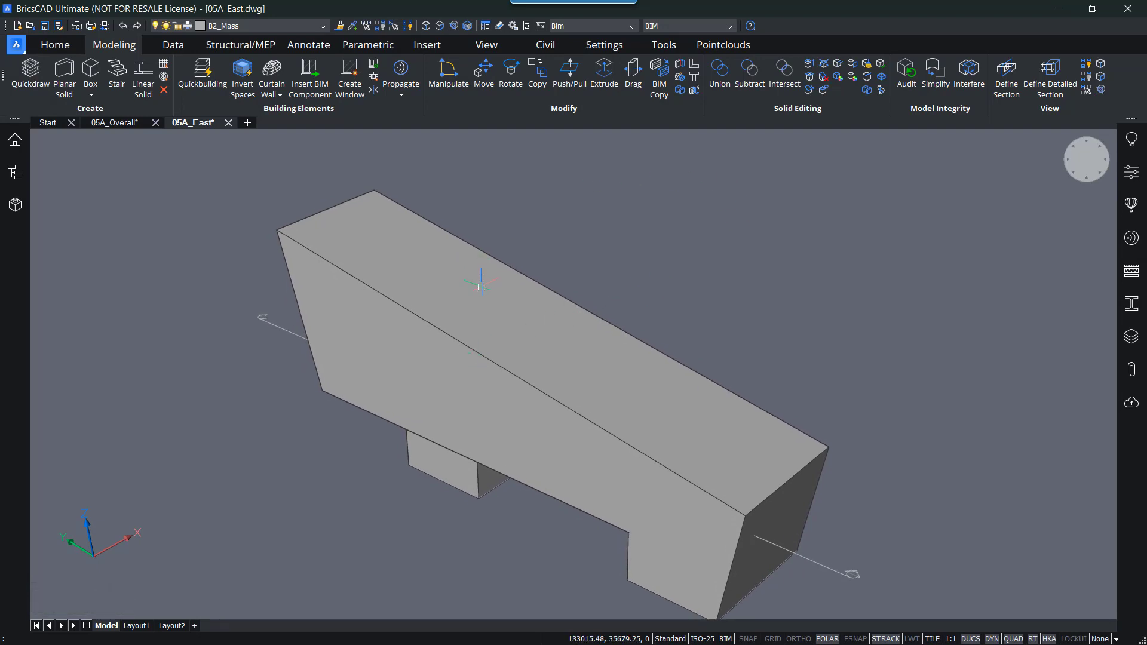
click(486, 268)
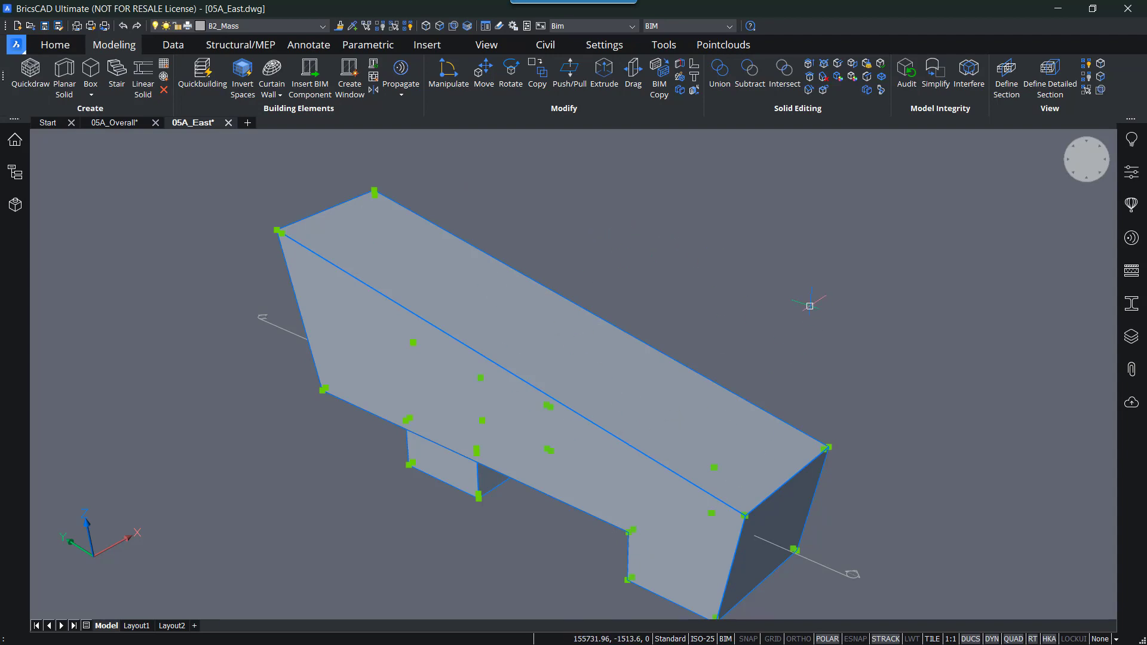
key(Escape)
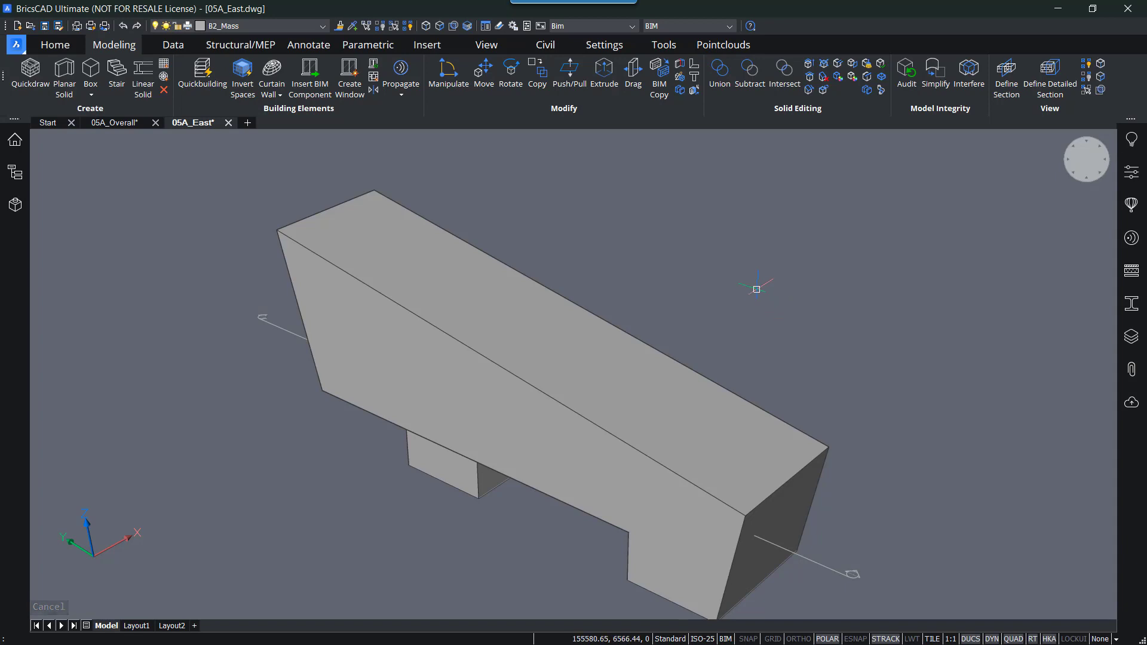
Step: Split the hollow mass solid into separate parts for its walls, roof and floors
middle_drag(758, 288, 762, 278)
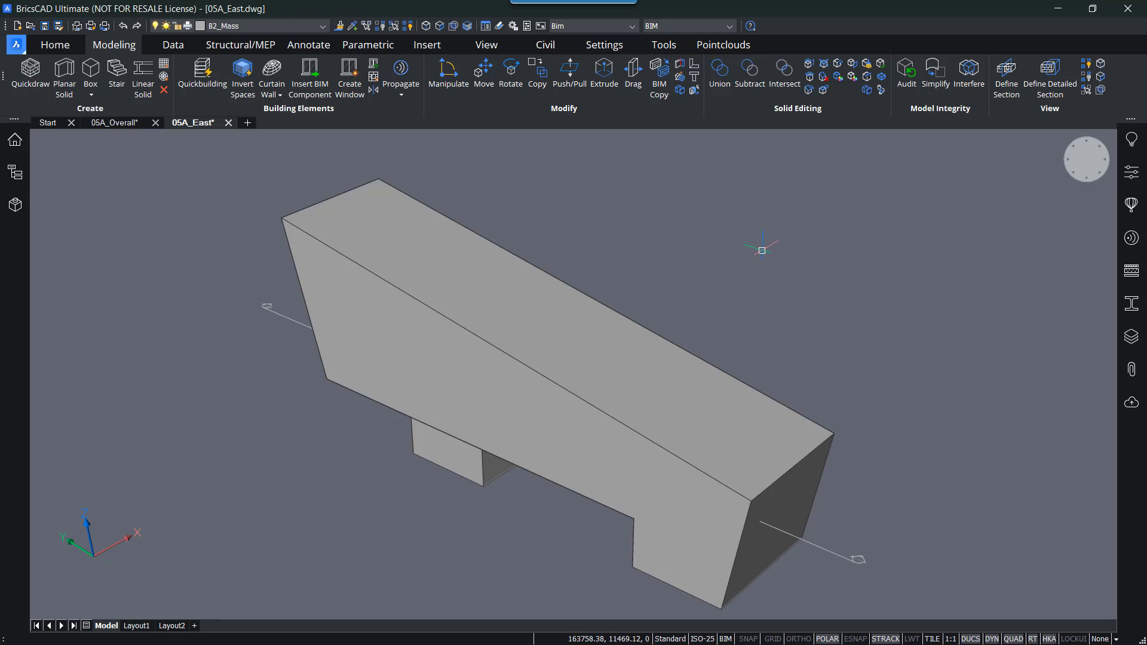
click(535, 296)
mouse_move(547, 335)
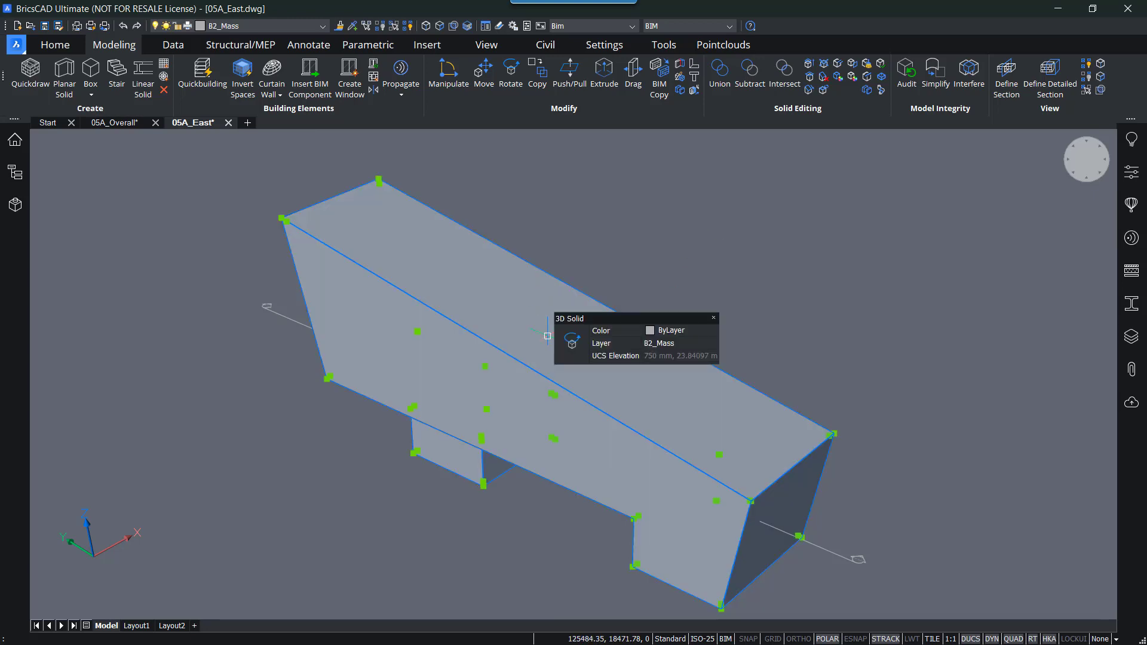
mouse_move(573, 349)
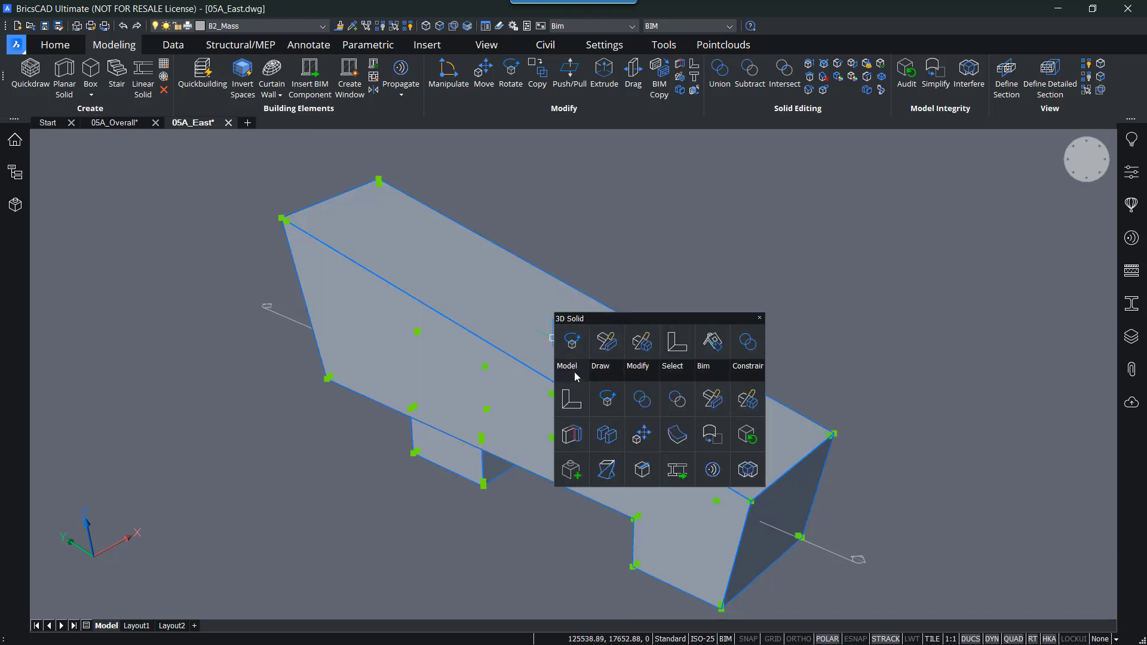
click(569, 436)
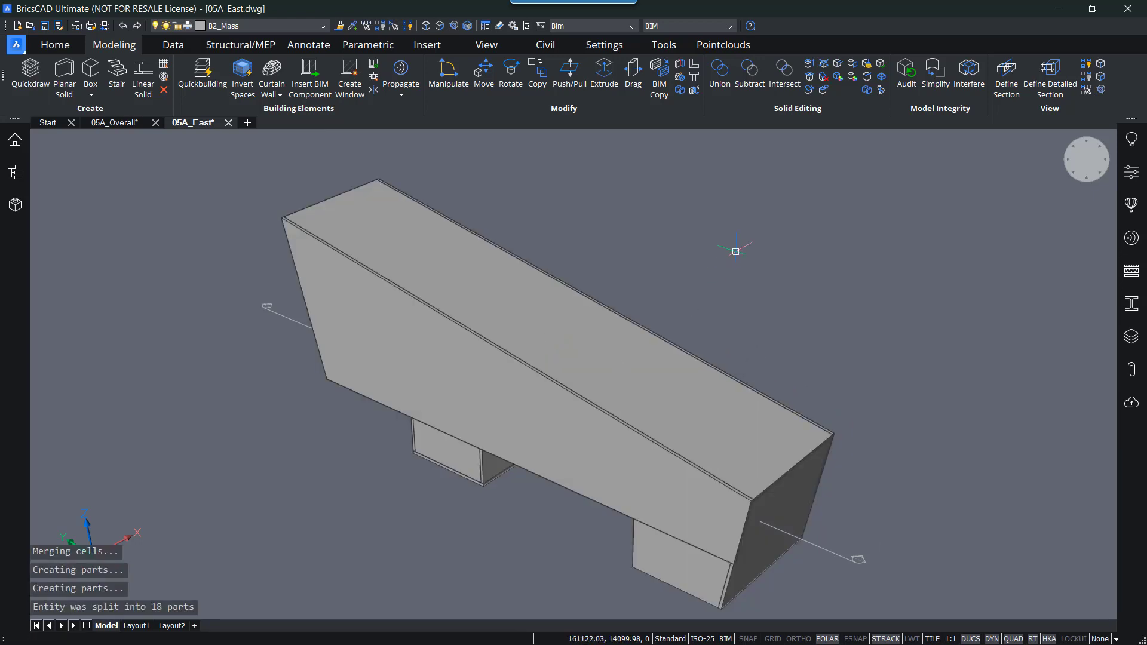
Step: Examine the separated parts by selecting the roof, a long side wall and the end wall one at a time
mouse_move(504, 277)
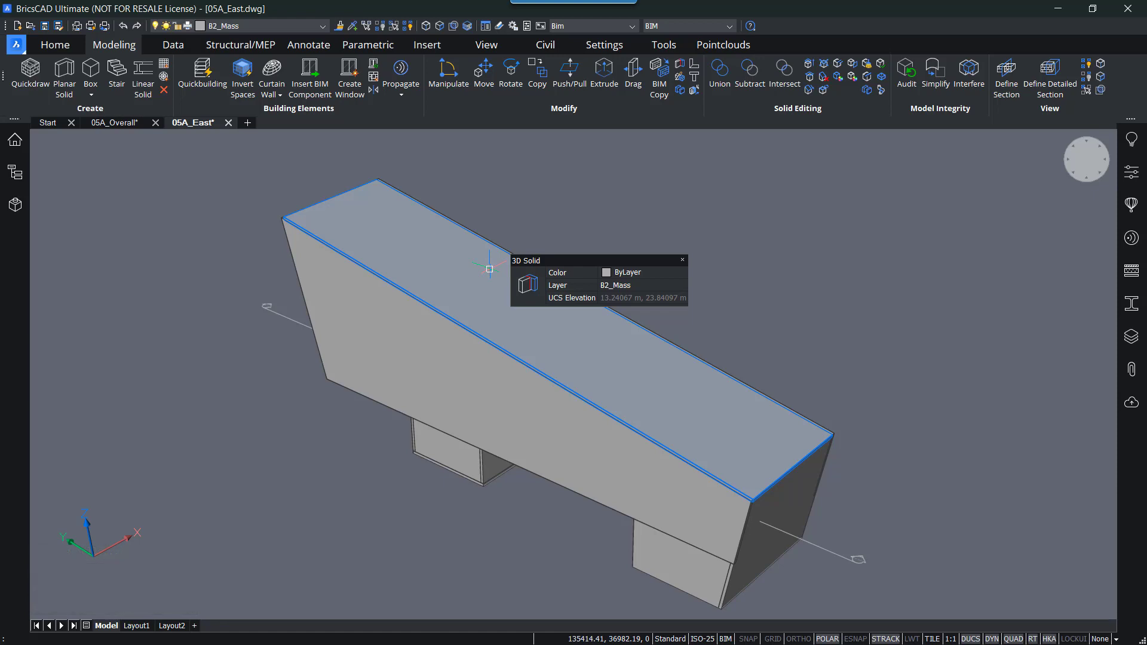
click(489, 270)
key(Escape)
click(430, 352)
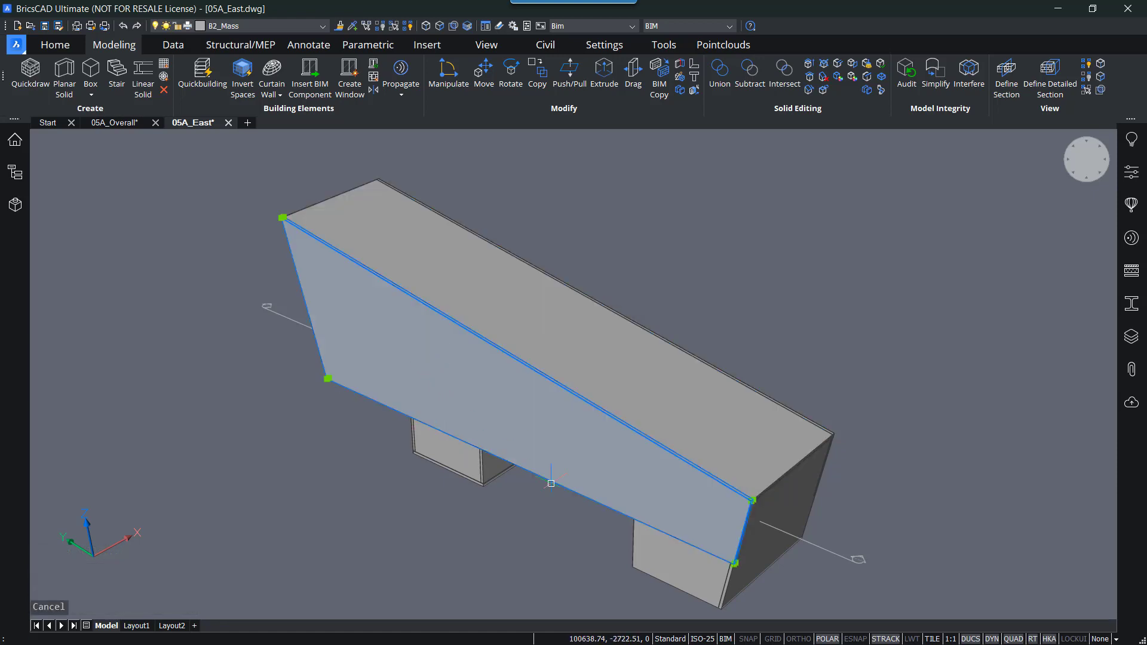
key(Escape)
key(Escape)
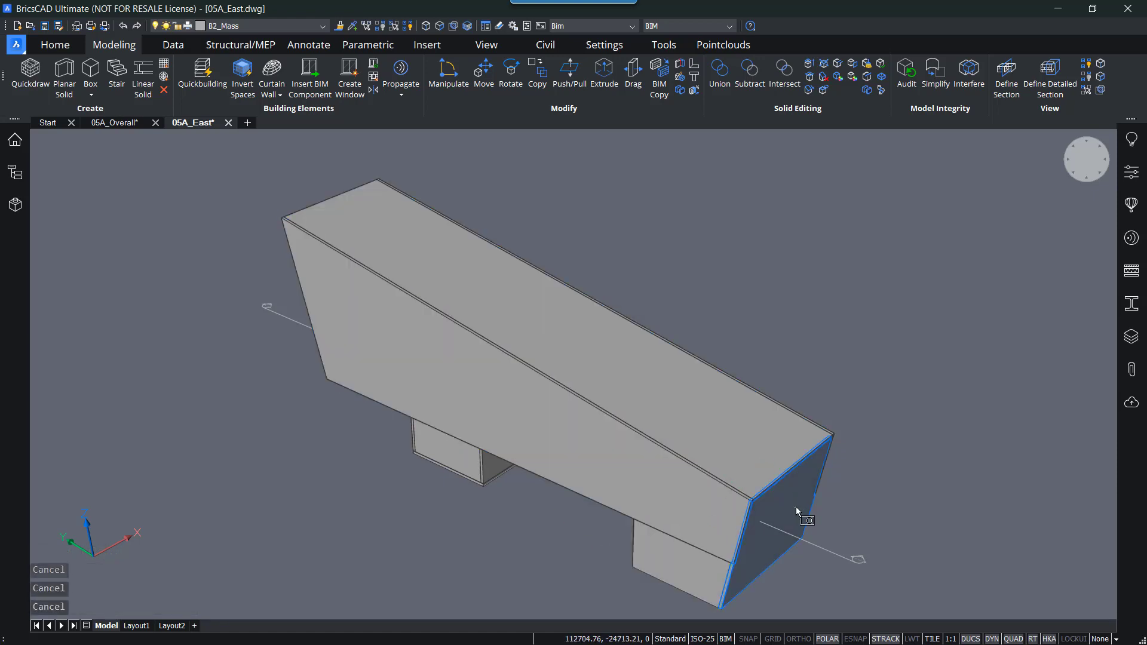
click(797, 508)
middle_drag(848, 354, 613, 393)
key(Escape)
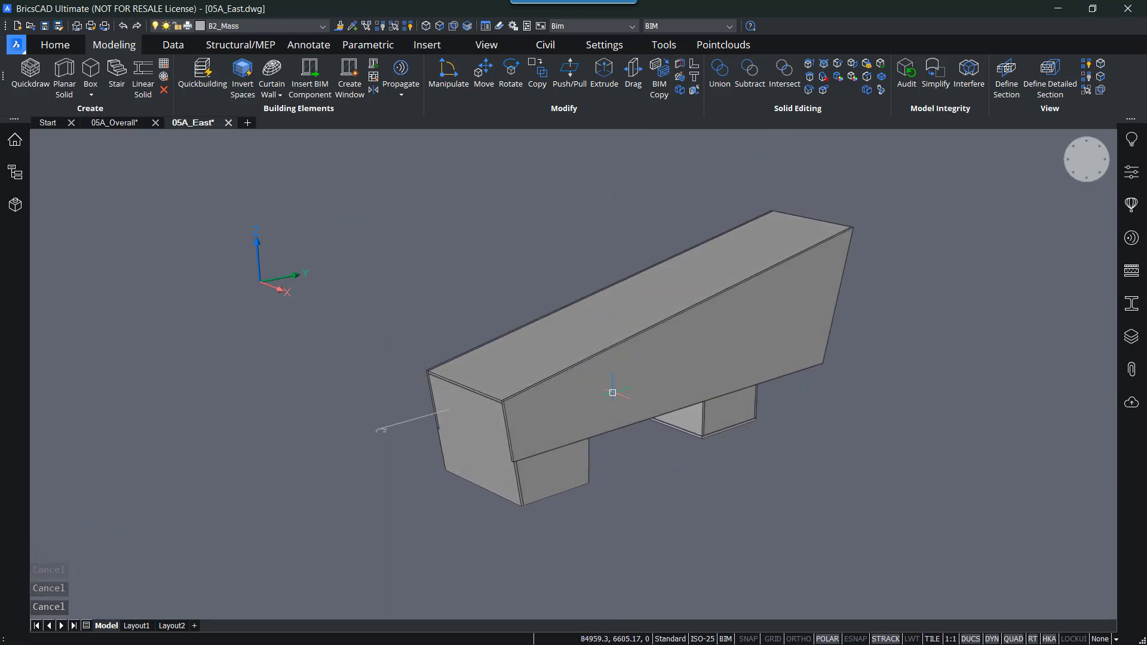
Step: Union the long slanted side wall with the lower wall piece below it at the building's low end
scroll(599, 392, up, 6)
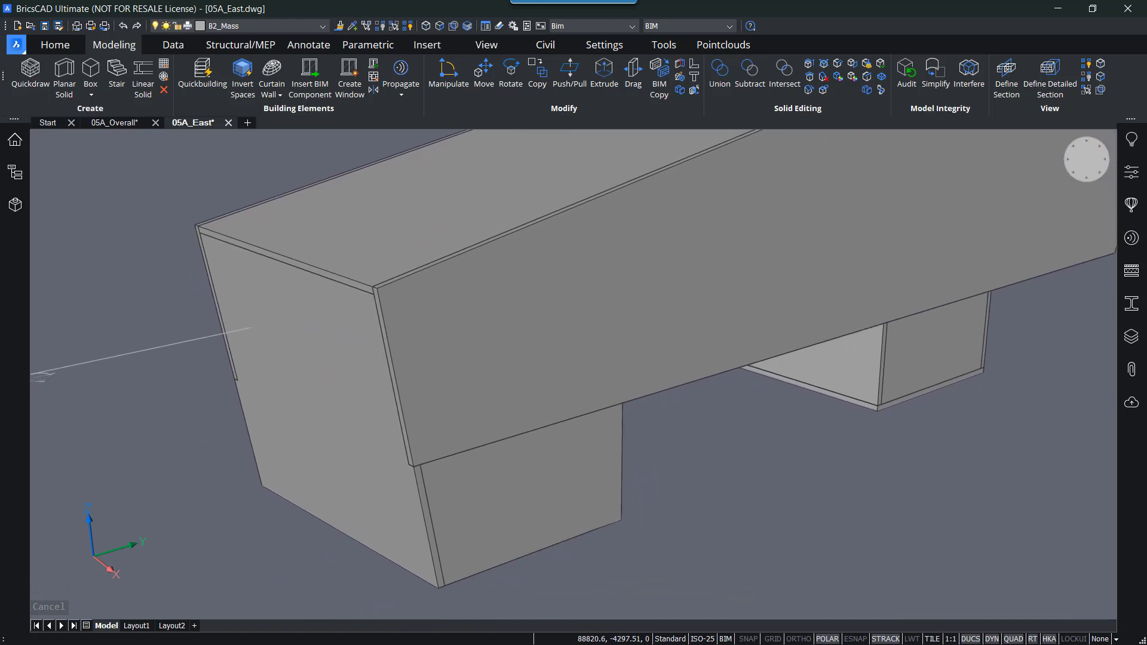
click(553, 356)
click(543, 482)
scroll(542, 481, down, 2)
middle_drag(631, 505, 620, 547)
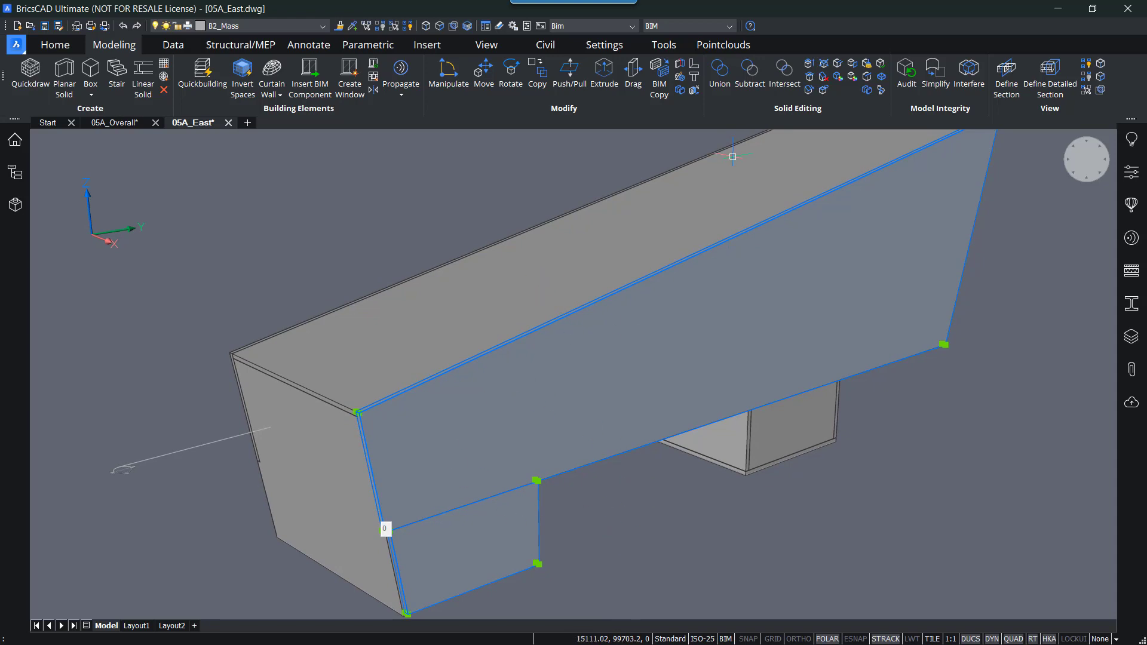
click(720, 78)
Step: Union the opposite long side wall with its own lower wall piece at the low end
shift+middle_drag(524, 522, 549, 430)
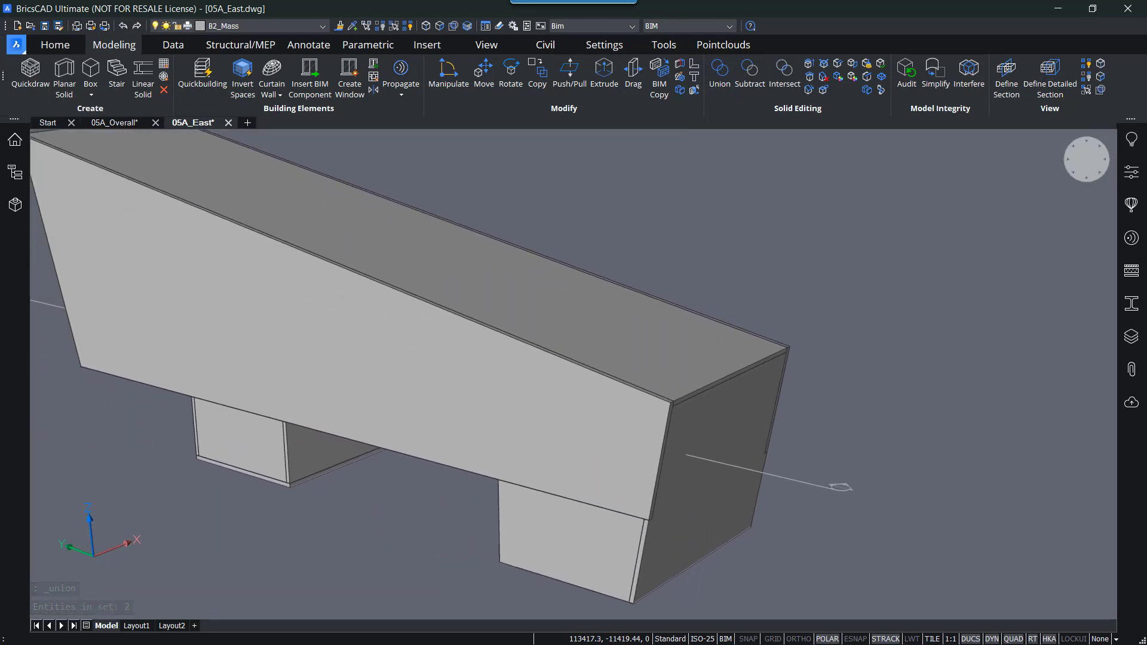
scroll(426, 370, down, 3)
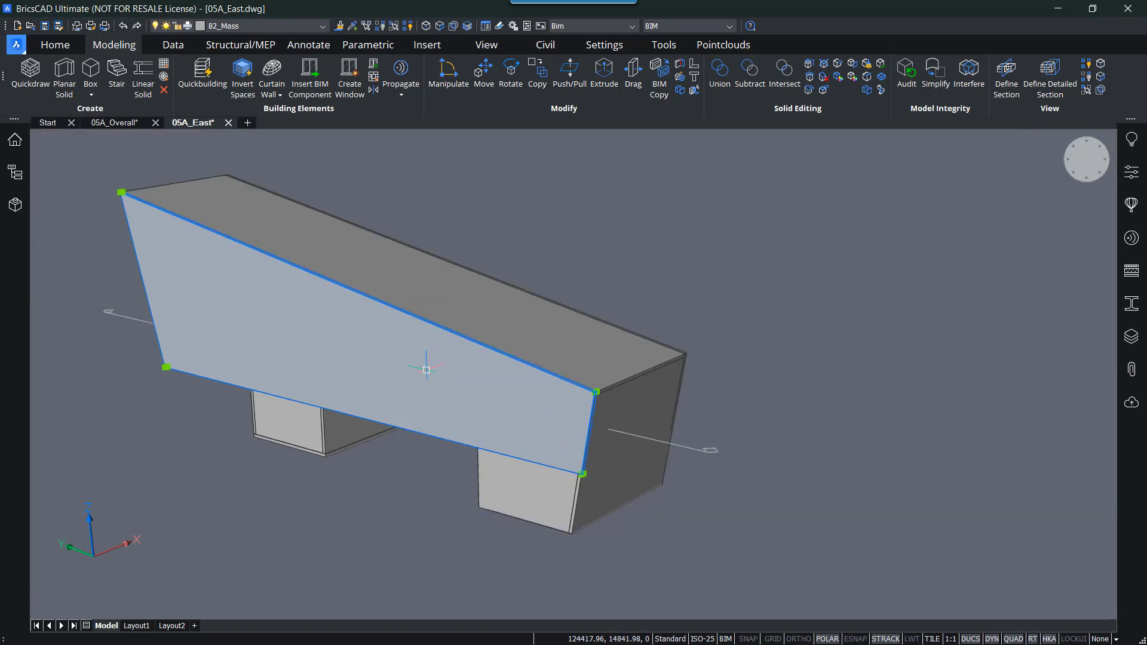
shift+middle_drag(424, 367, 525, 435)
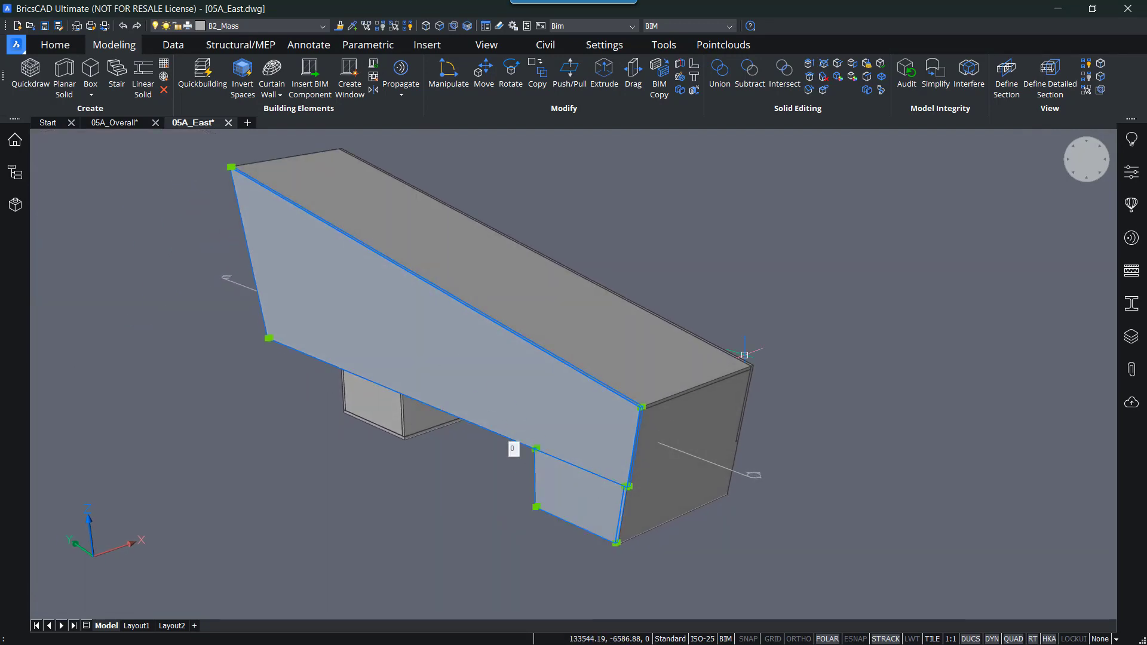
click(720, 70)
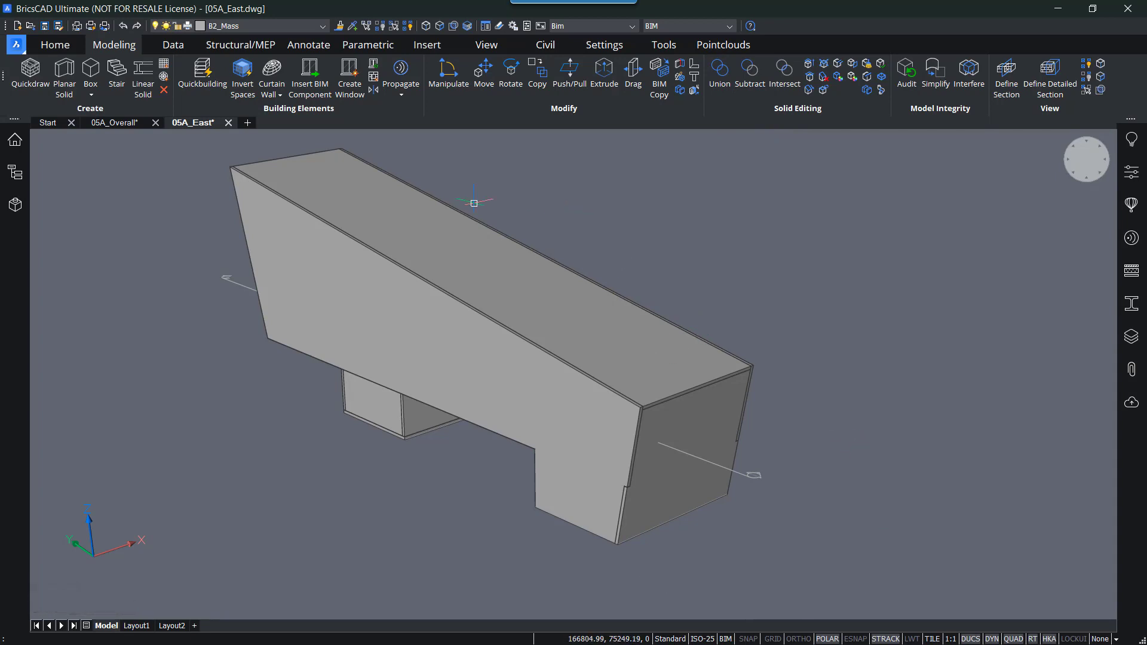
Step: Set the DMPUSHPULLSUBTRACT system variable to 1 so that Push/Pull subtracts from intersecting solids
scroll(687, 526, up, 5)
middle_drag(683, 505, 653, 420)
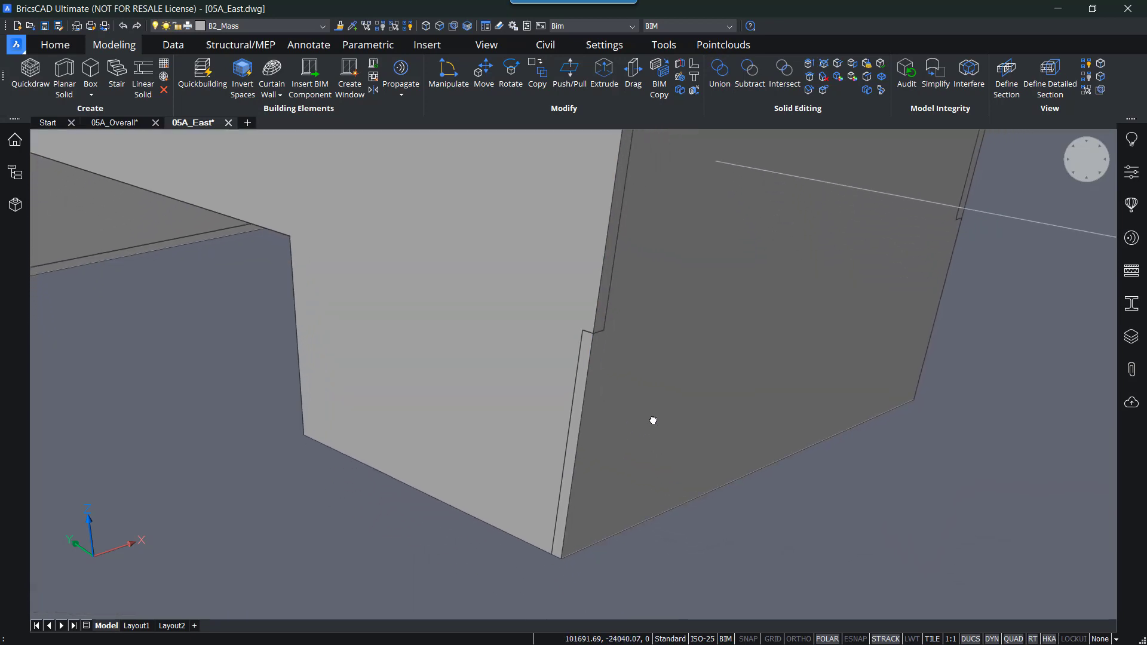
middle_drag(603, 383, 583, 494)
scroll(677, 366, down, 2)
shift+middle_drag(722, 355, 696, 404)
scroll(693, 402, up, 4)
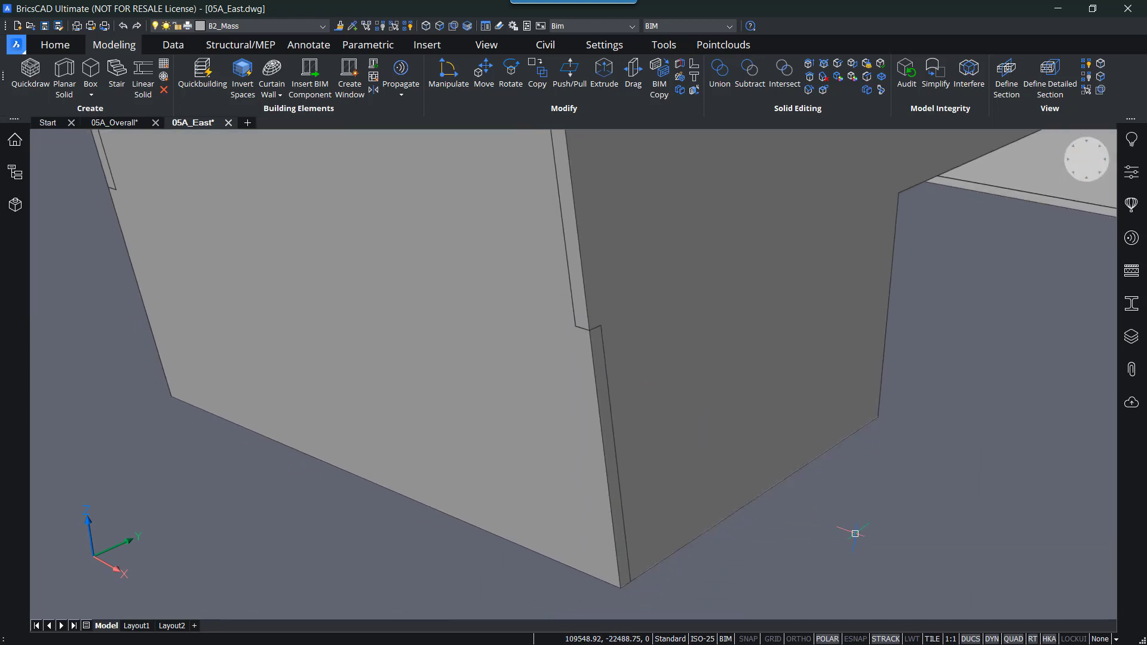
click(839, 535)
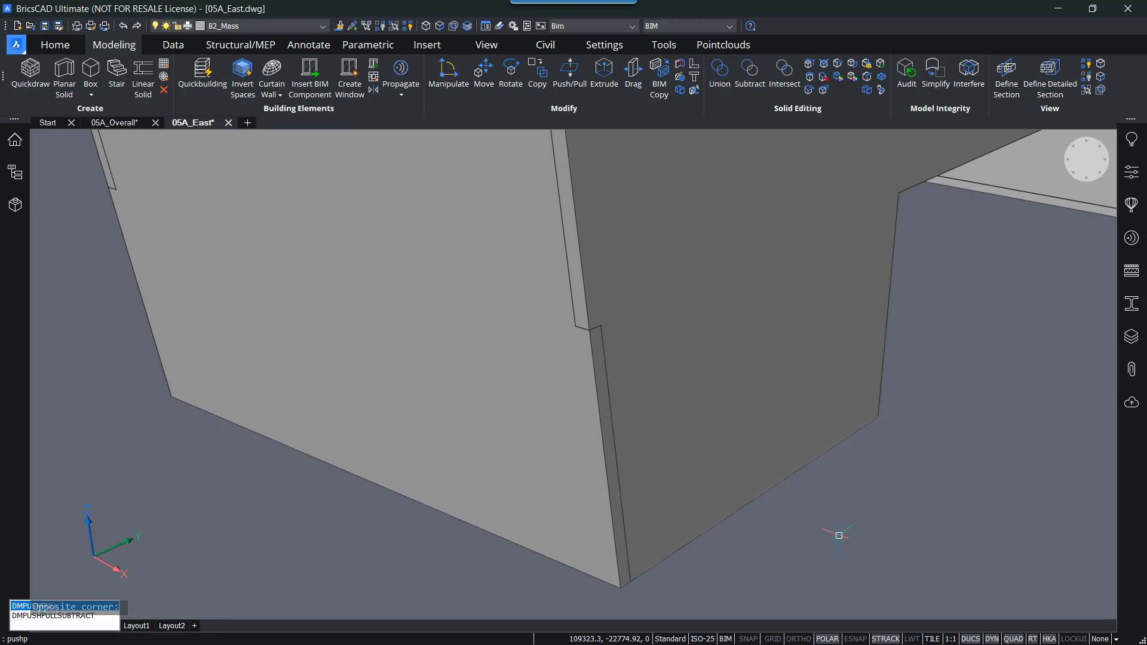
key(Down)
key(Down)
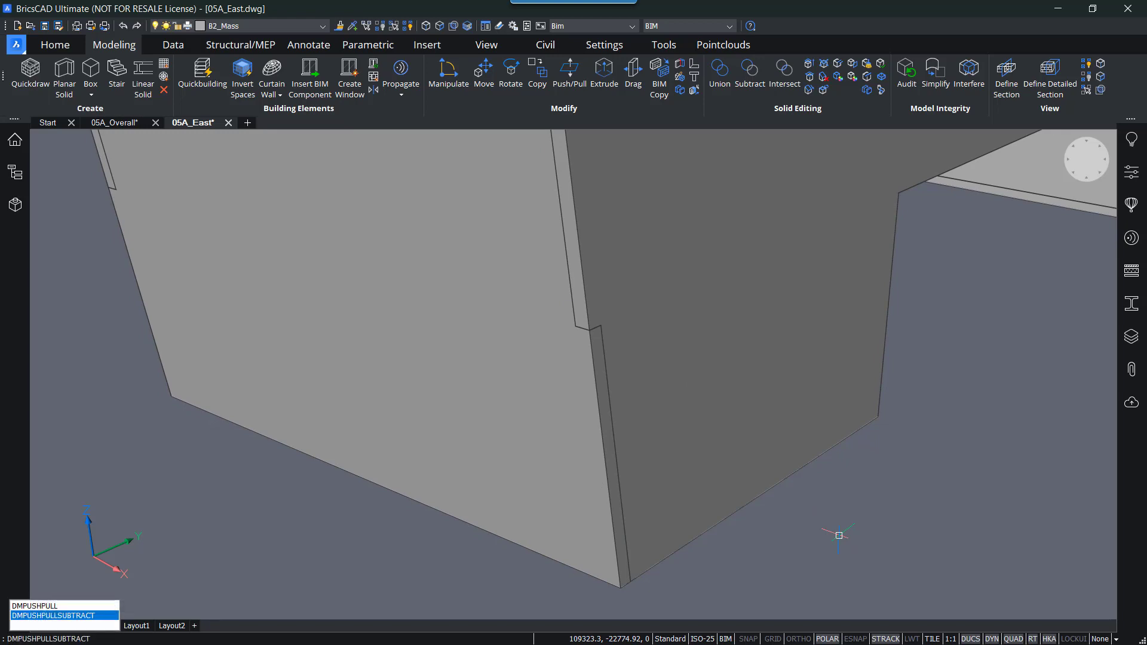
key(Return)
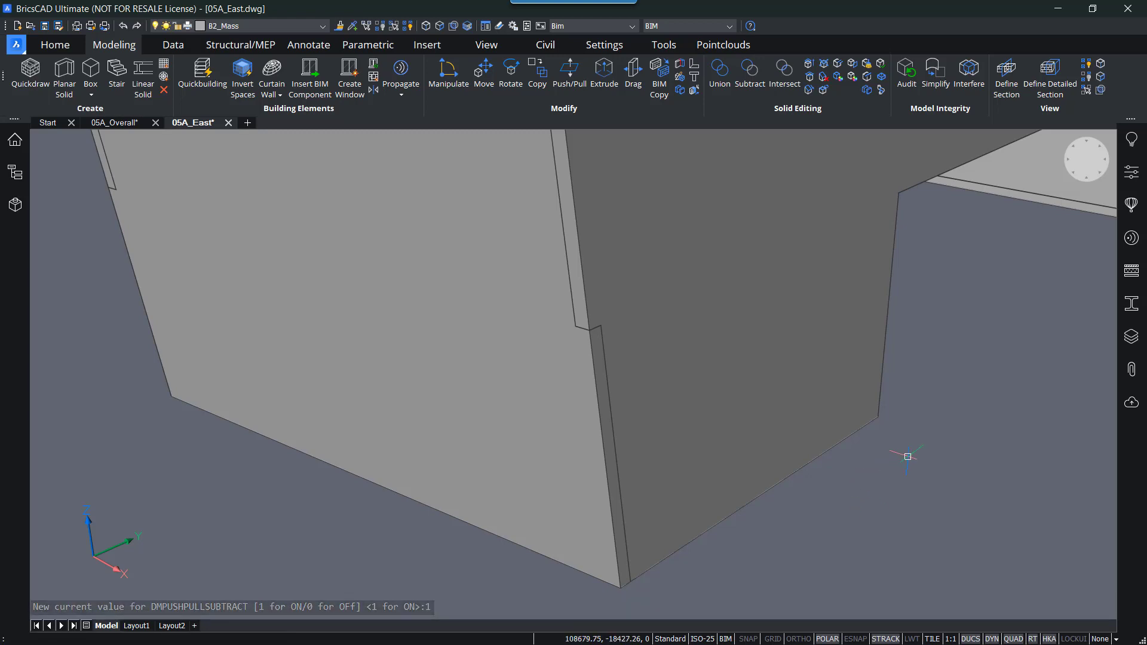
Step: Enable face selection (selection mode 2) for working on the stepped joint at the low end's wall corner
middle_drag(904, 455, 914, 453)
scroll(645, 392, up, 4)
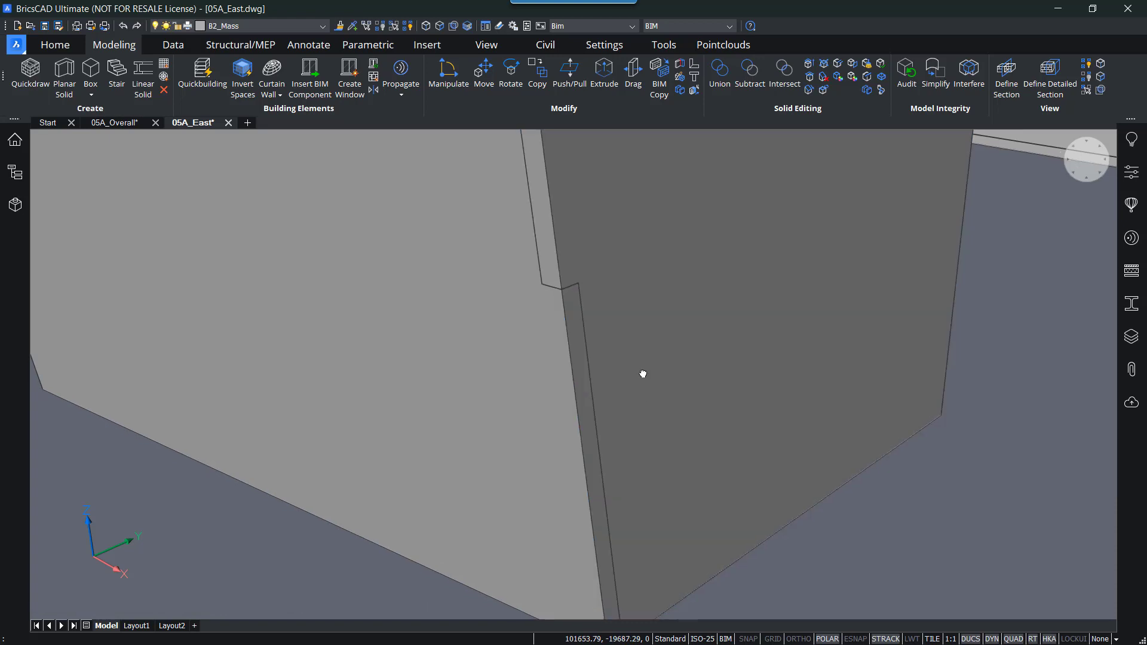
shift+middle_drag(645, 344, 606, 348)
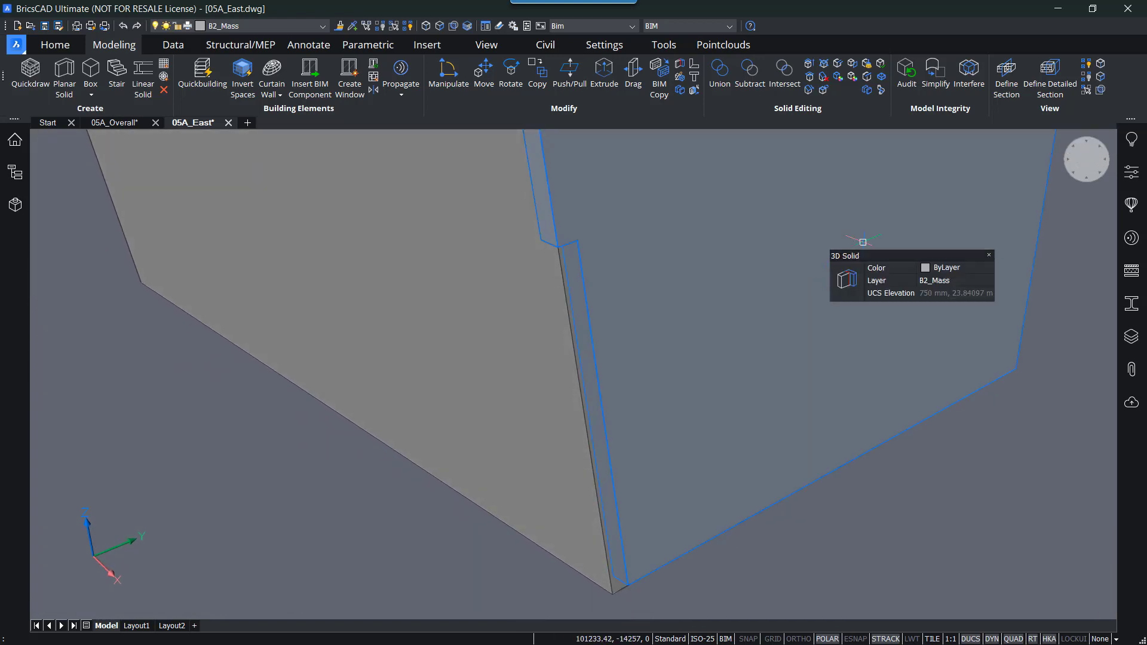
scroll(604, 251, up, 4)
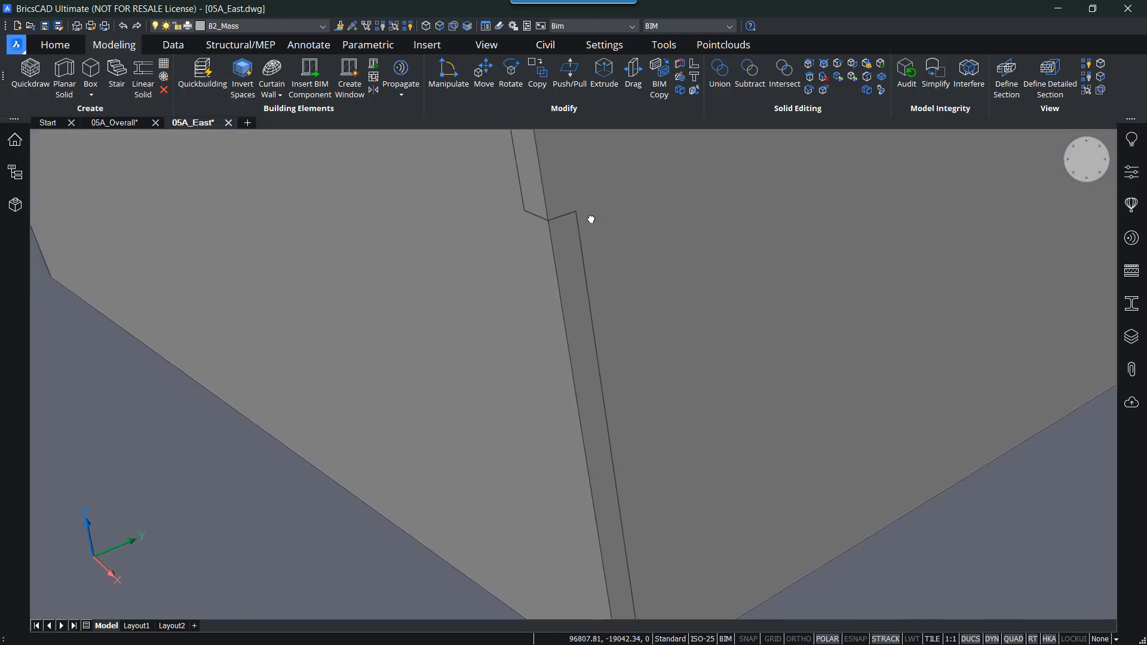
click(441, 27)
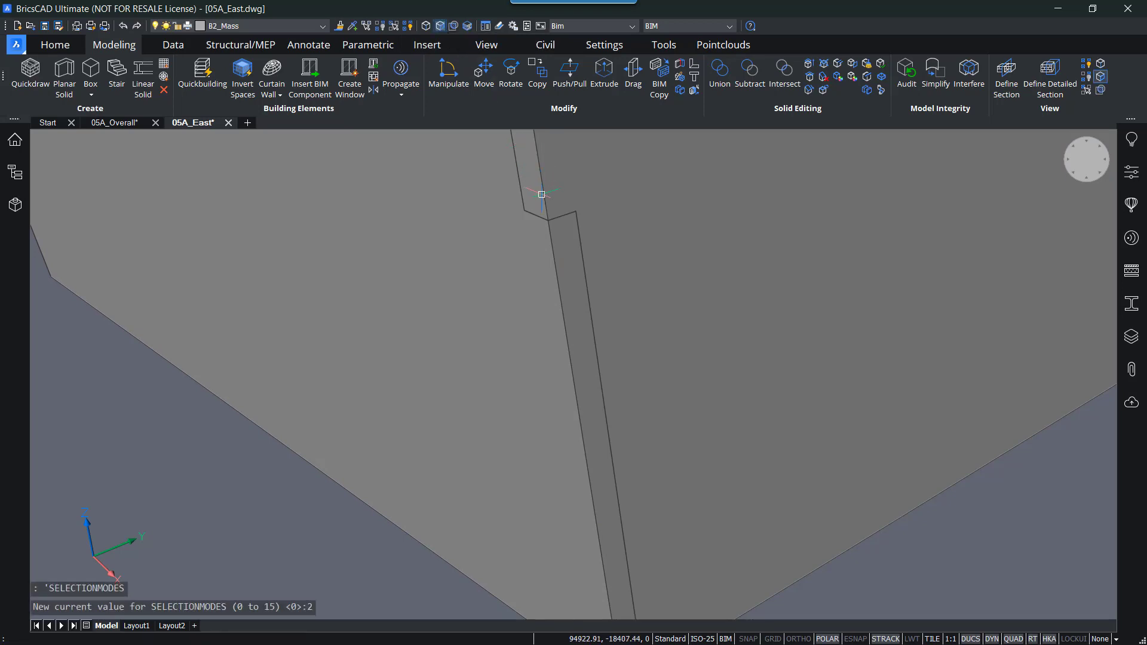
mouse_move(580, 319)
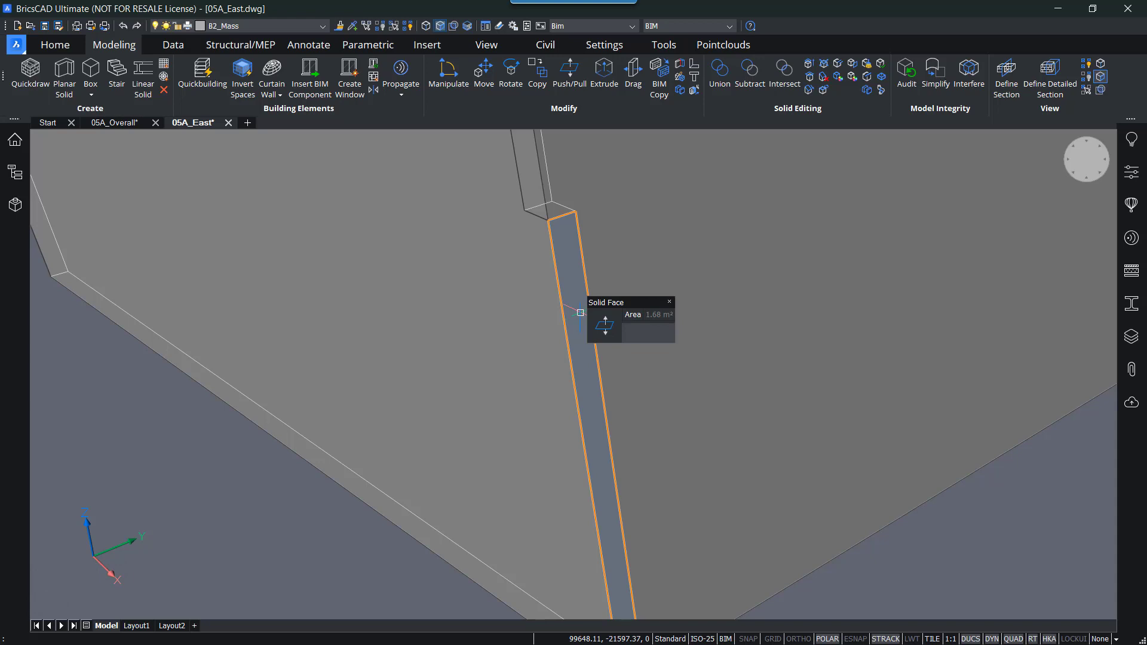
key(Tab)
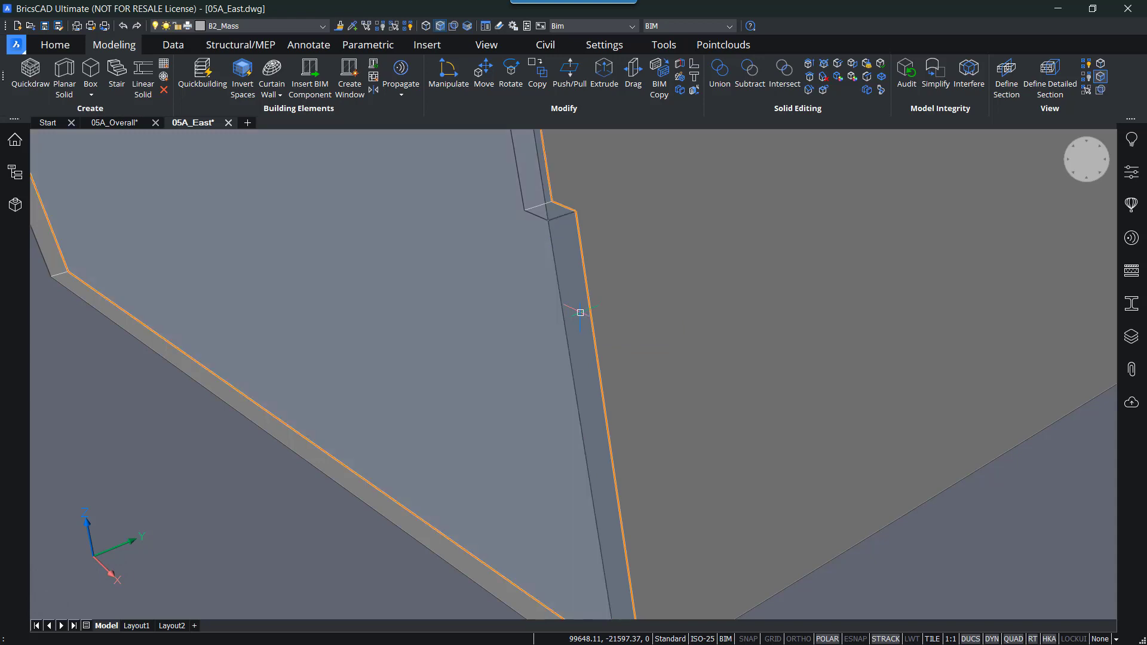
click(580, 313)
key(Escape)
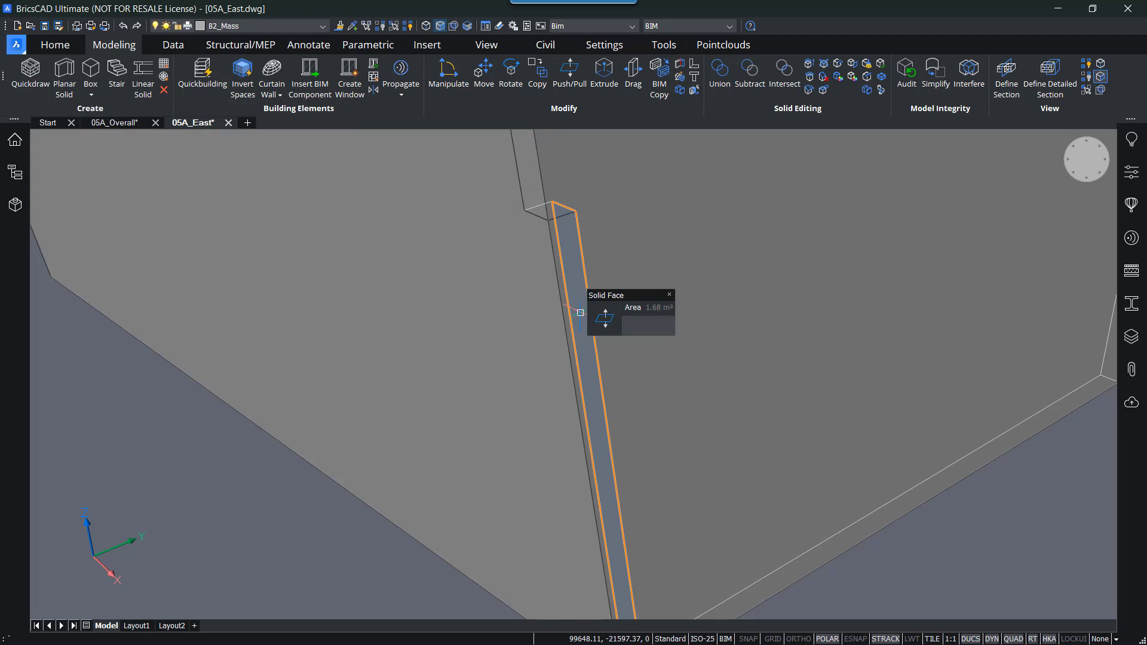
click(594, 318)
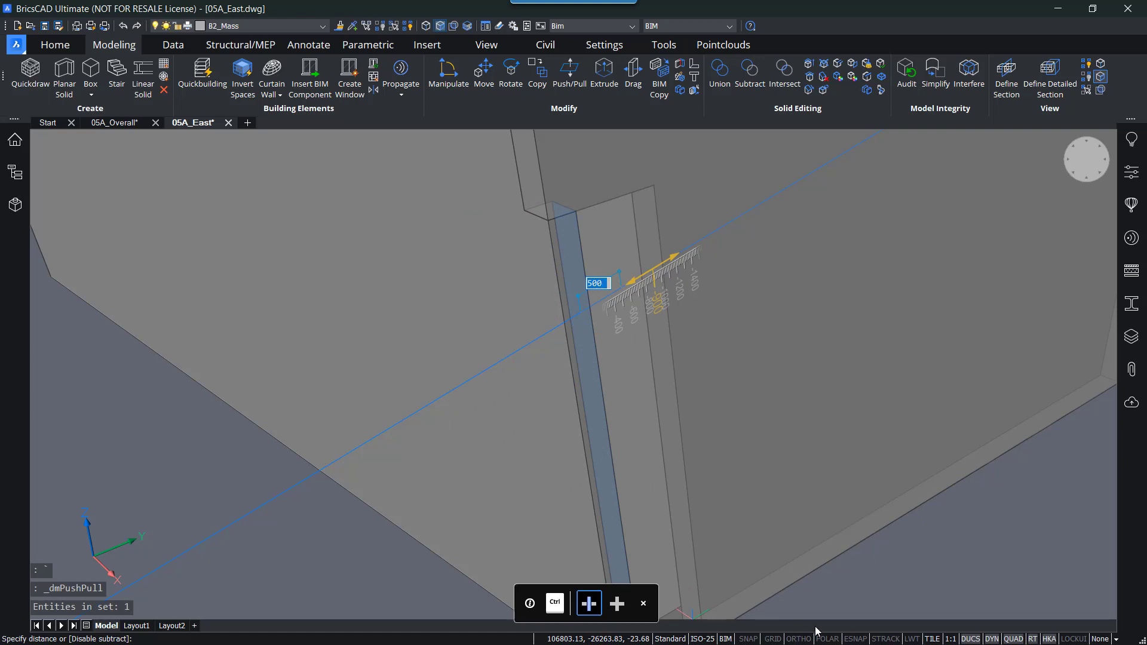
click(866, 639)
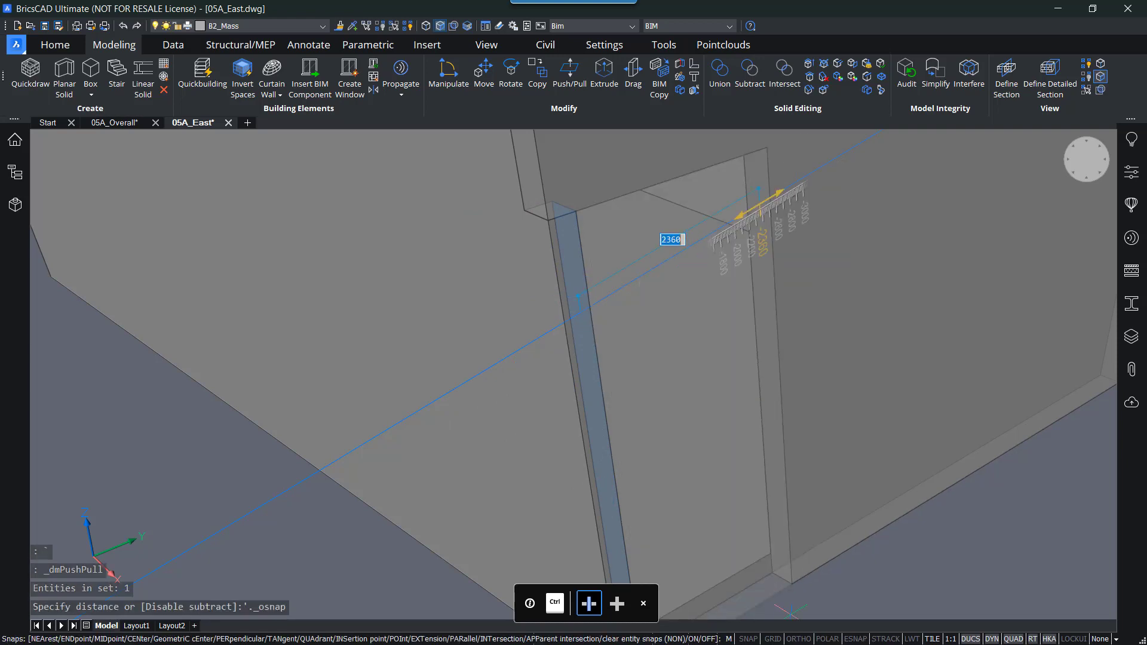
key(Escape)
key(Escape)
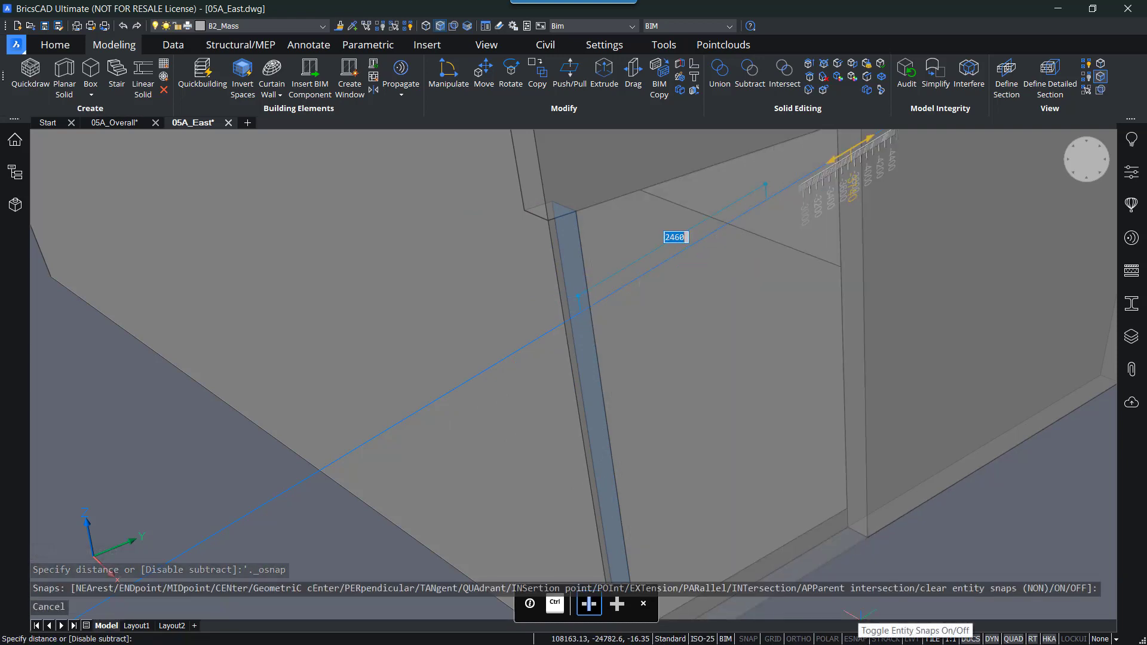
key(ctrl+z)
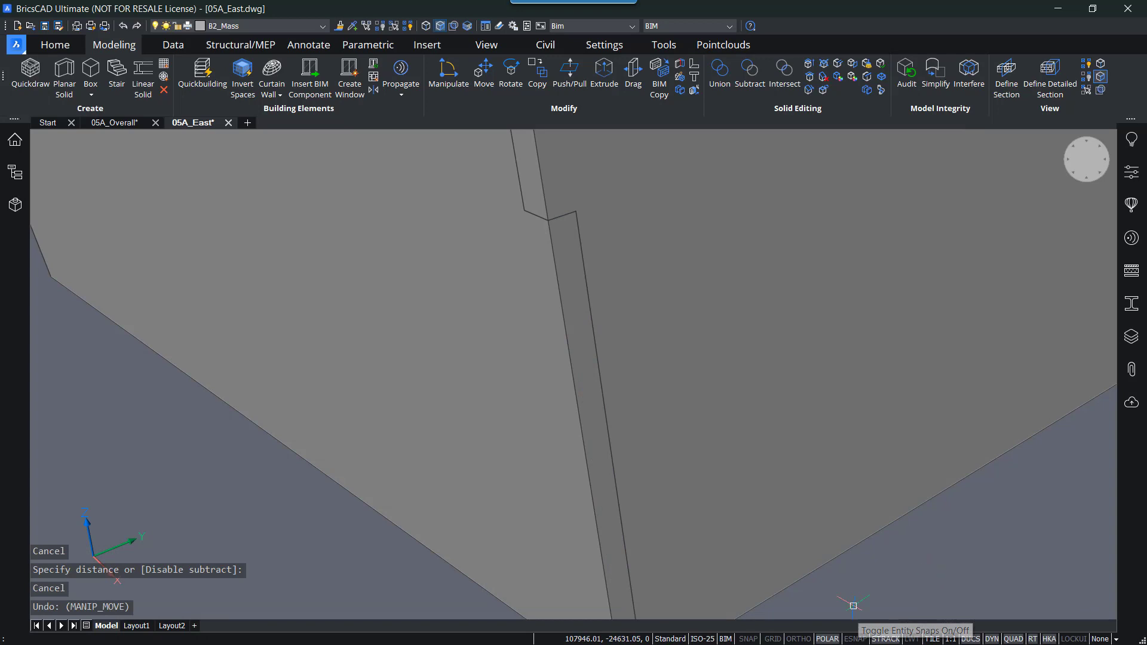
Step: Enable the Endpoint and Midpoint entity snaps in the drafting settings
click(856, 639)
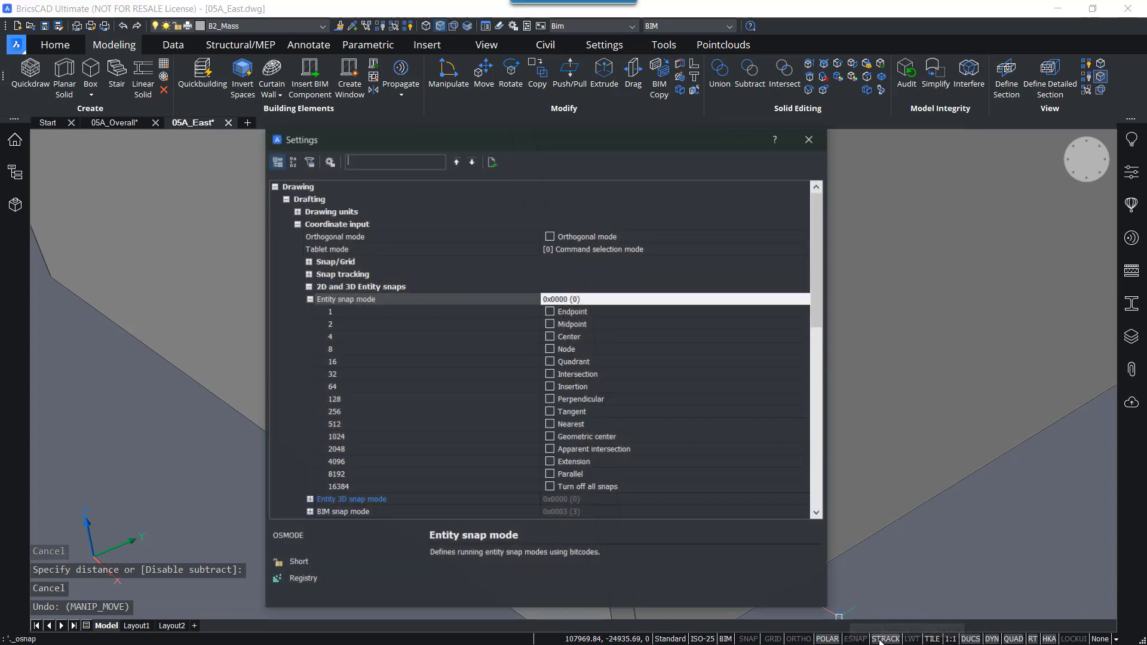
click(550, 312)
click(550, 324)
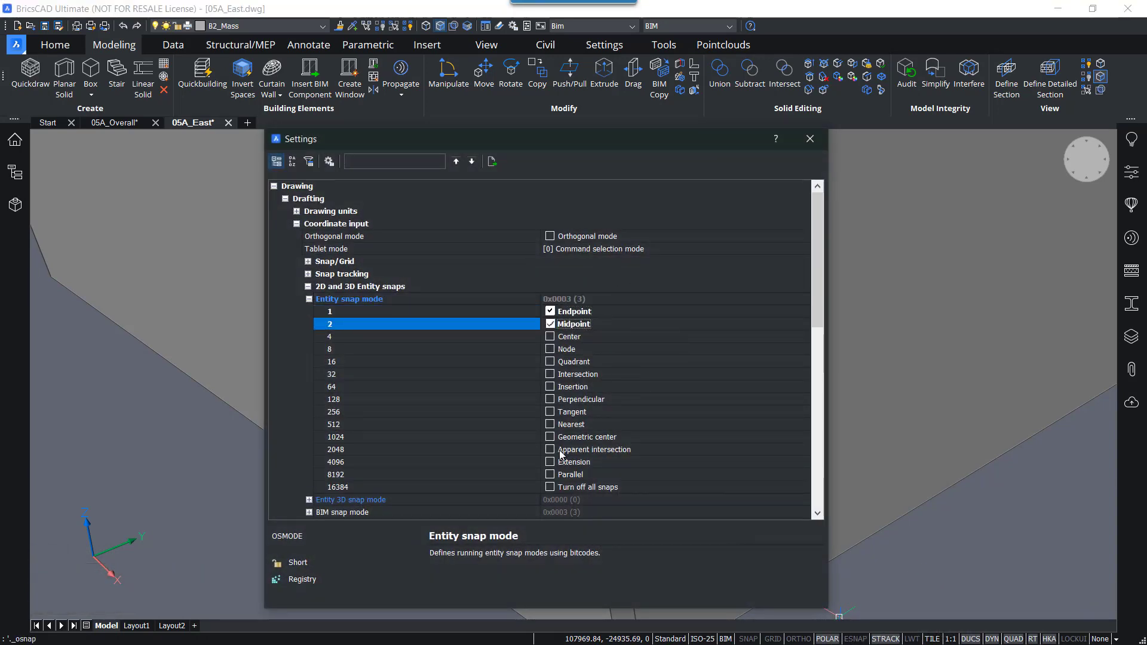
click(810, 138)
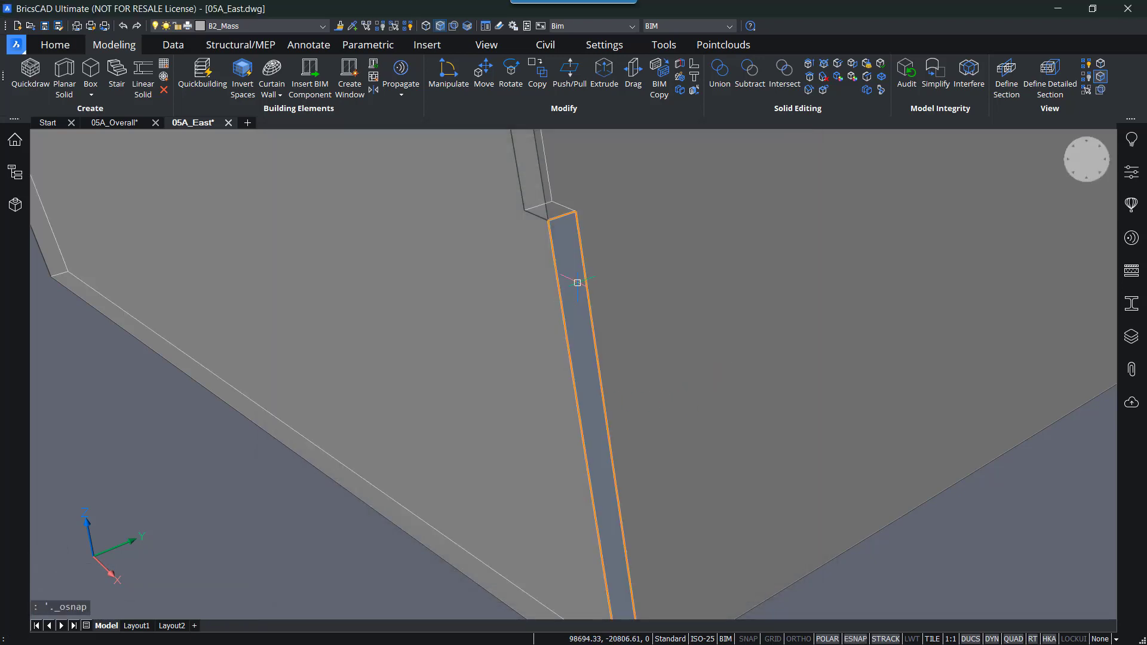
Step: Push/Pull the hidden narrow face below the stepped joint to the upper section's outer corner endpoint, aligning the low end's wall corner
mouse_move(577, 283)
key(Tab)
key(Tab)
key(Tab)
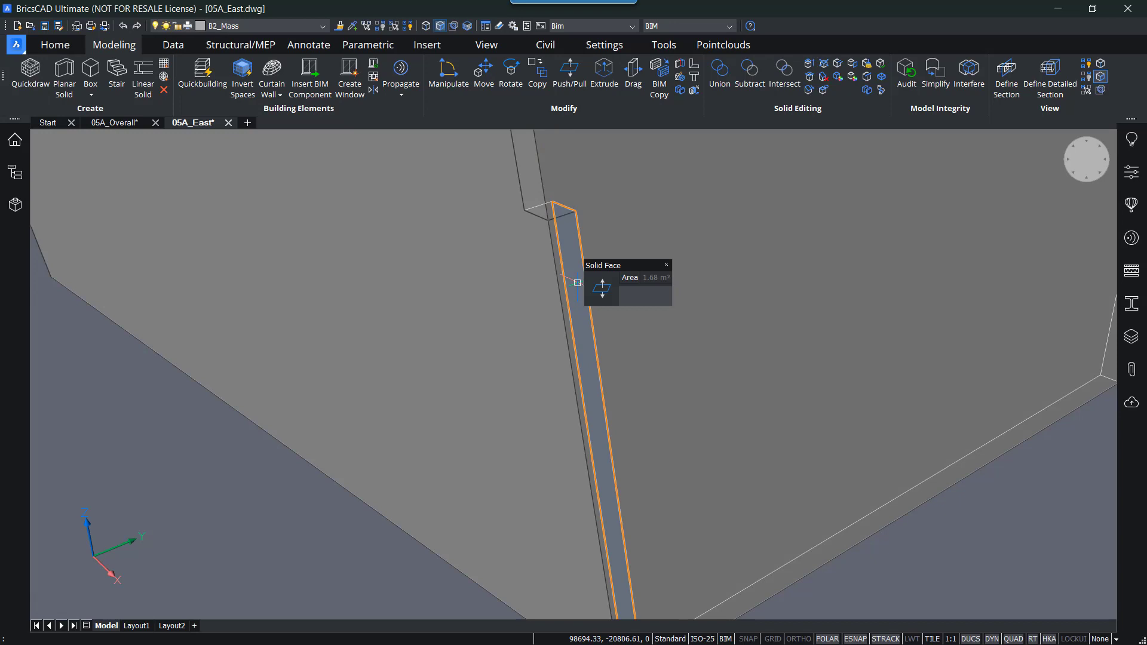
click(602, 288)
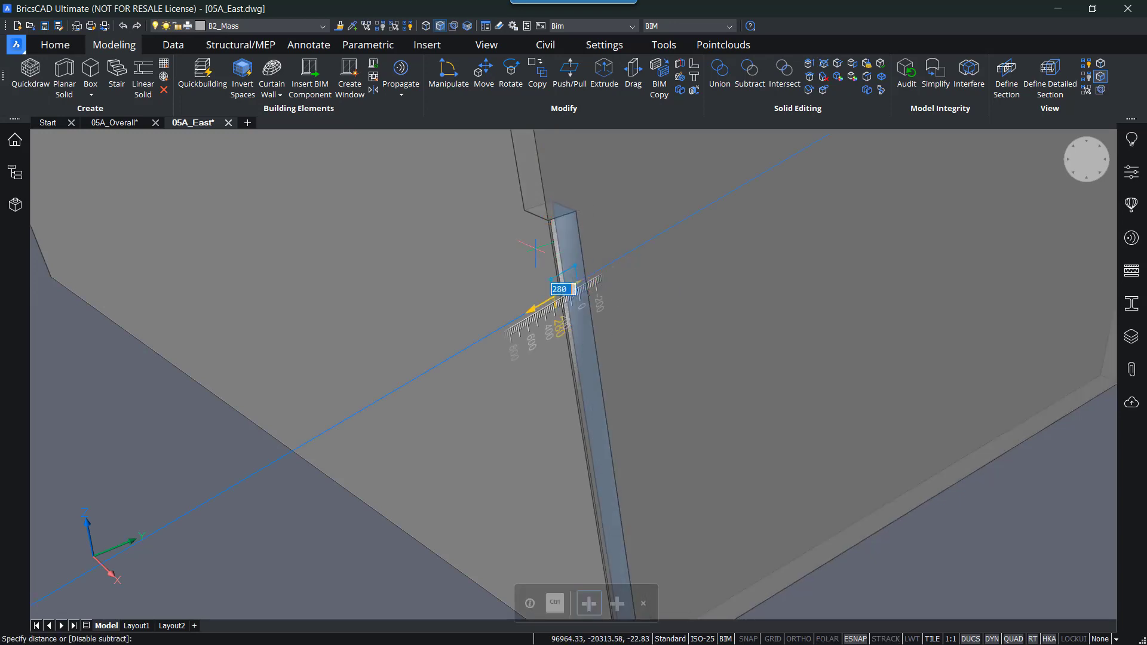
click(524, 210)
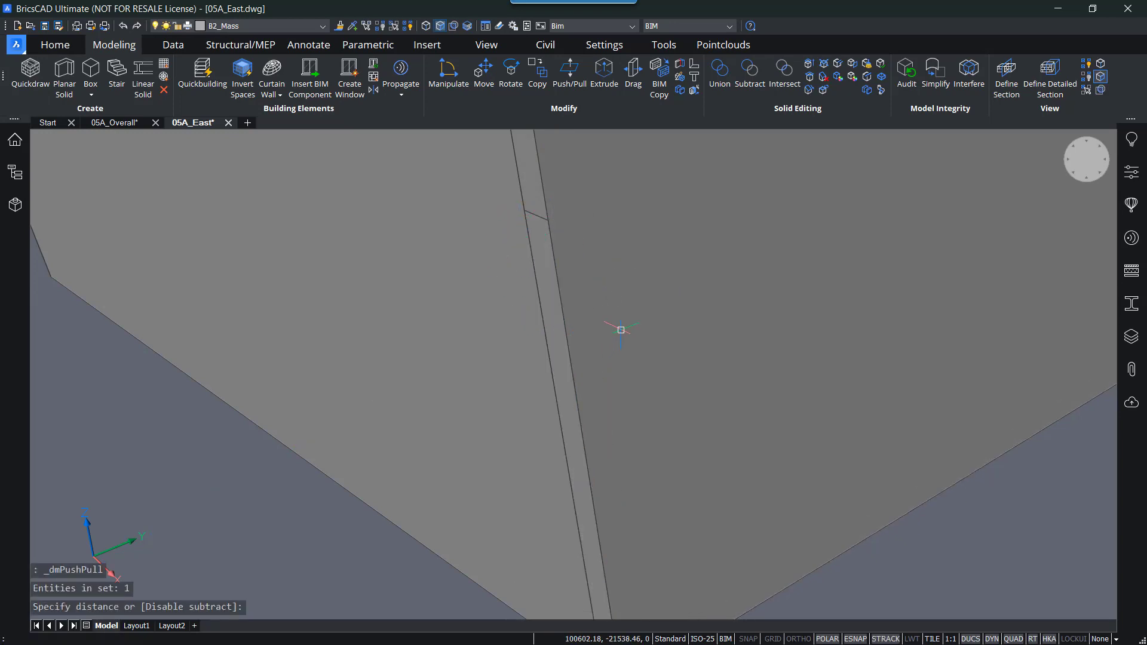
Step: Delete the leftover short edge across the narrow wall face at the corrected corner, merging its upper and lower parts
scroll(620, 328, down, 2)
middle_drag(647, 304, 625, 306)
scroll(600, 220, down, 2)
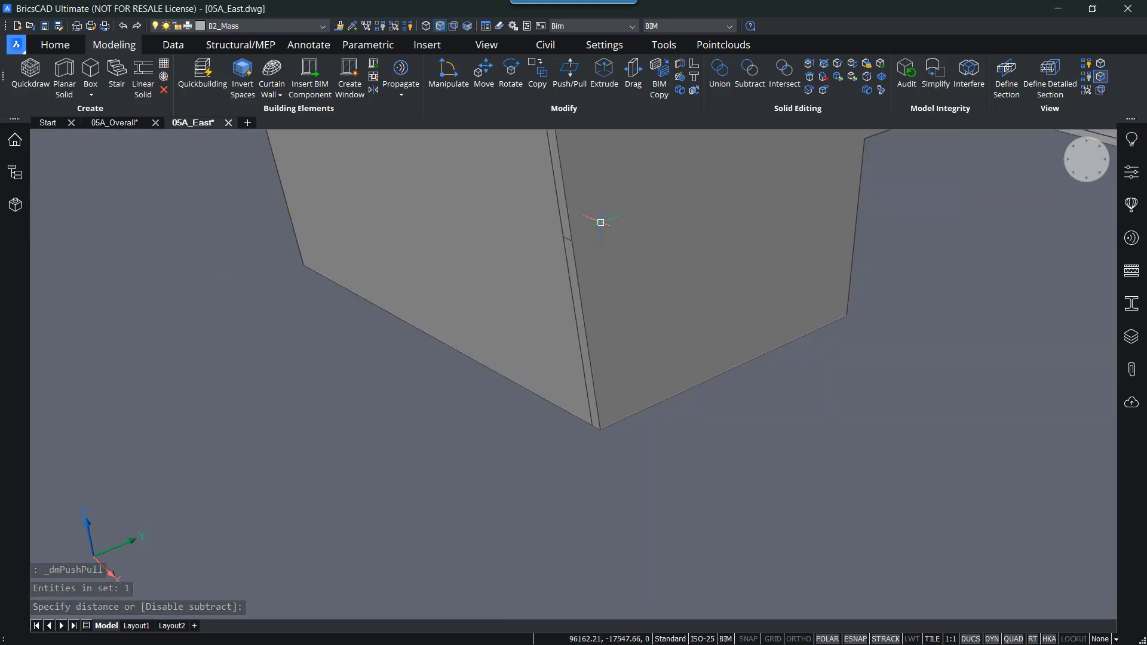
middle_drag(604, 246, 586, 463)
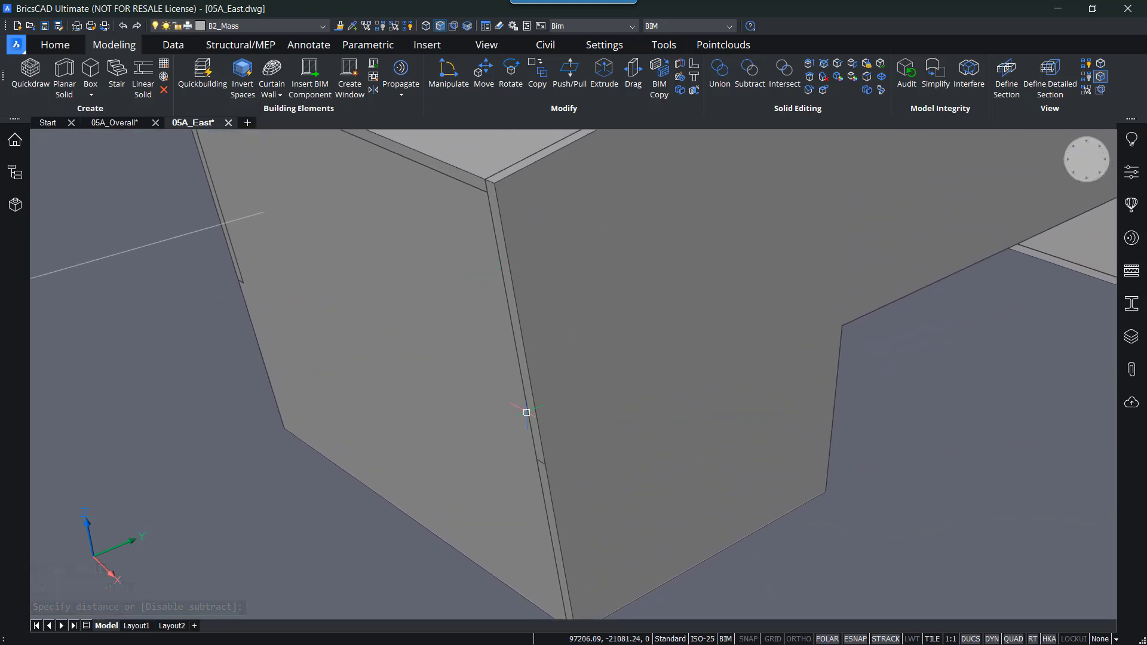
middle_drag(644, 487, 622, 394)
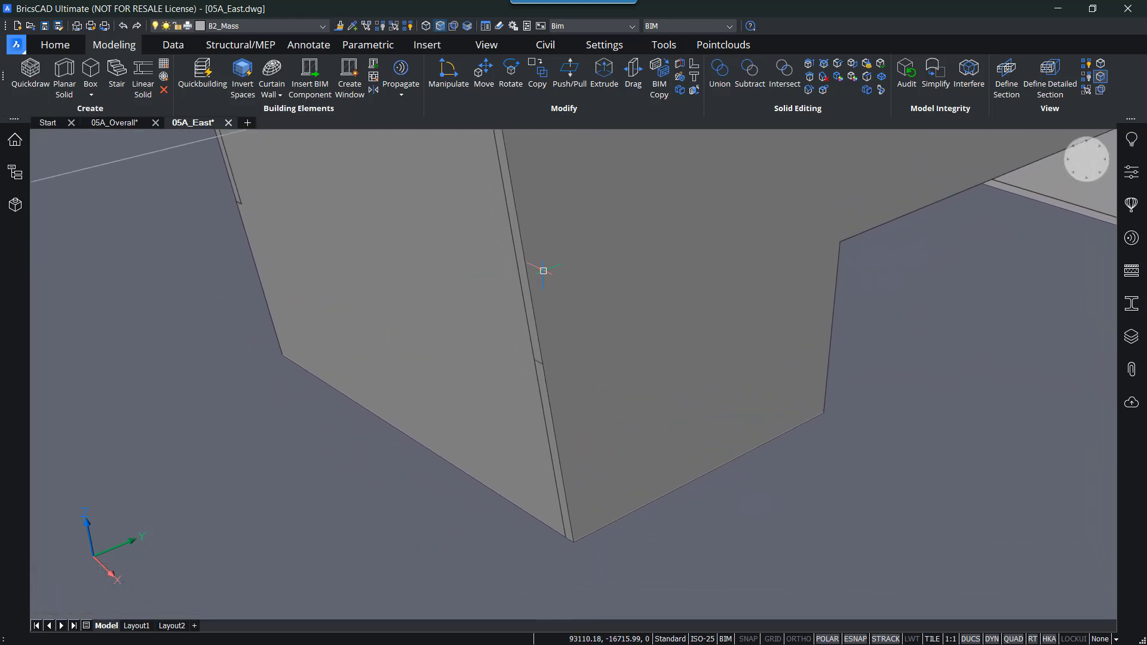
scroll(534, 336, up, 2)
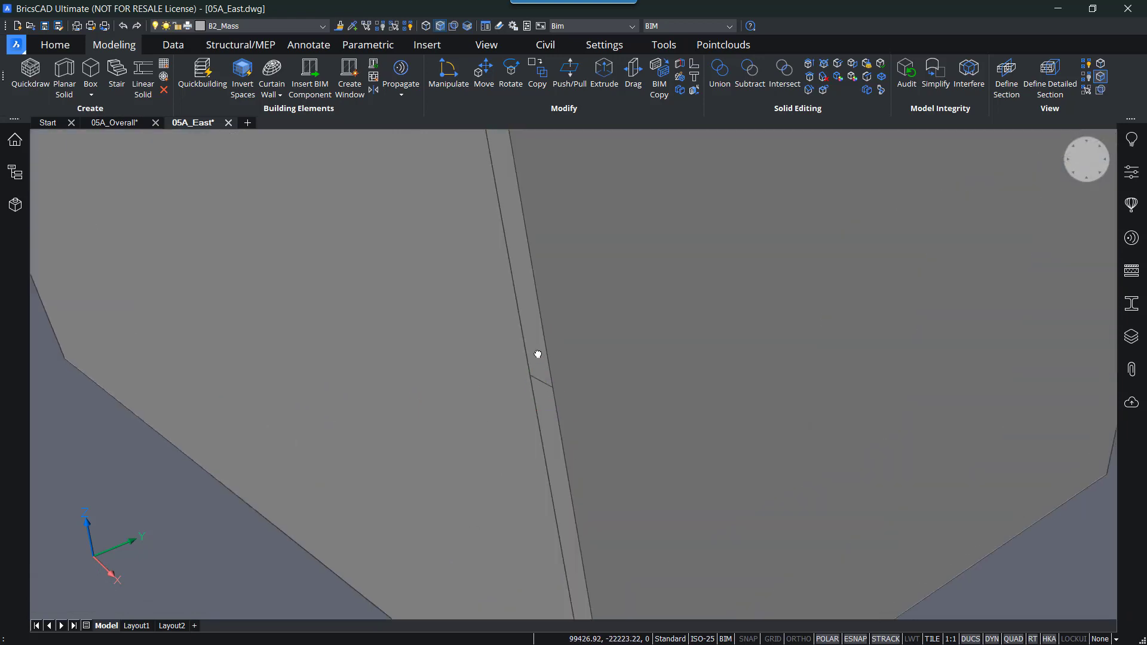
scroll(532, 340, up, 2)
mouse_move(525, 305)
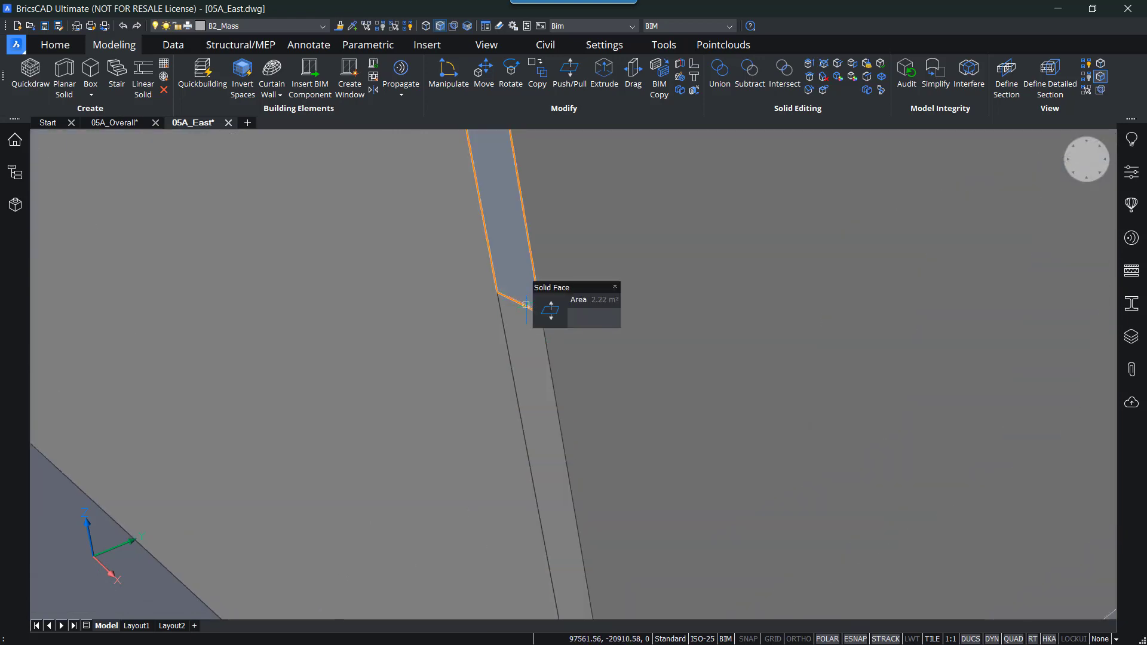
scroll(526, 304, up, 1)
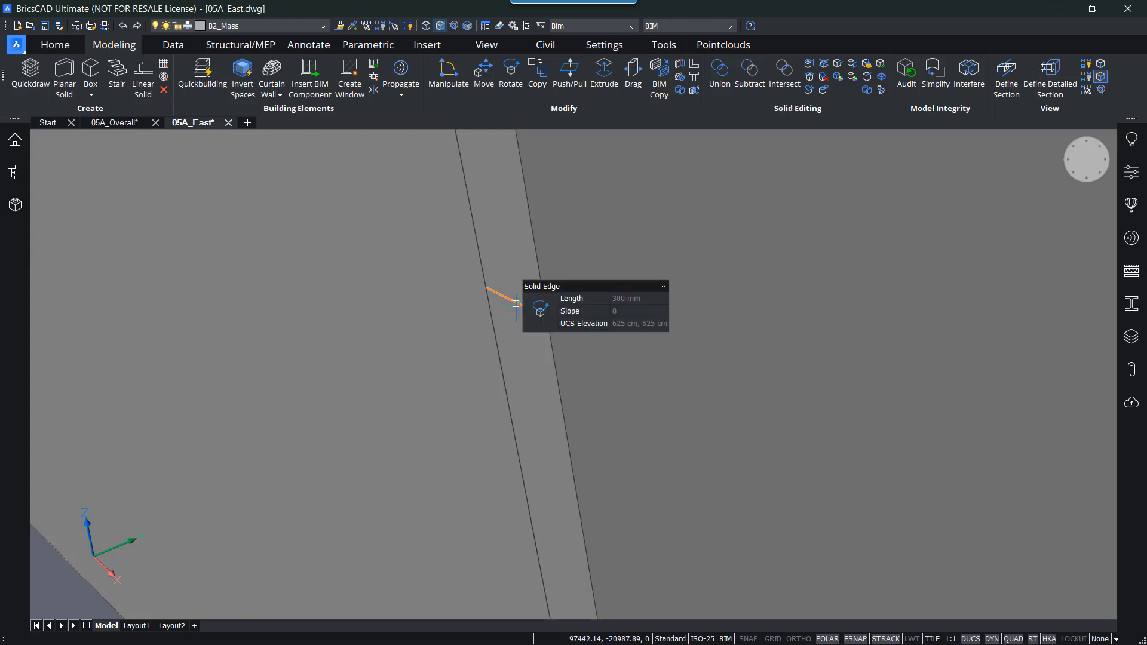
click(517, 303)
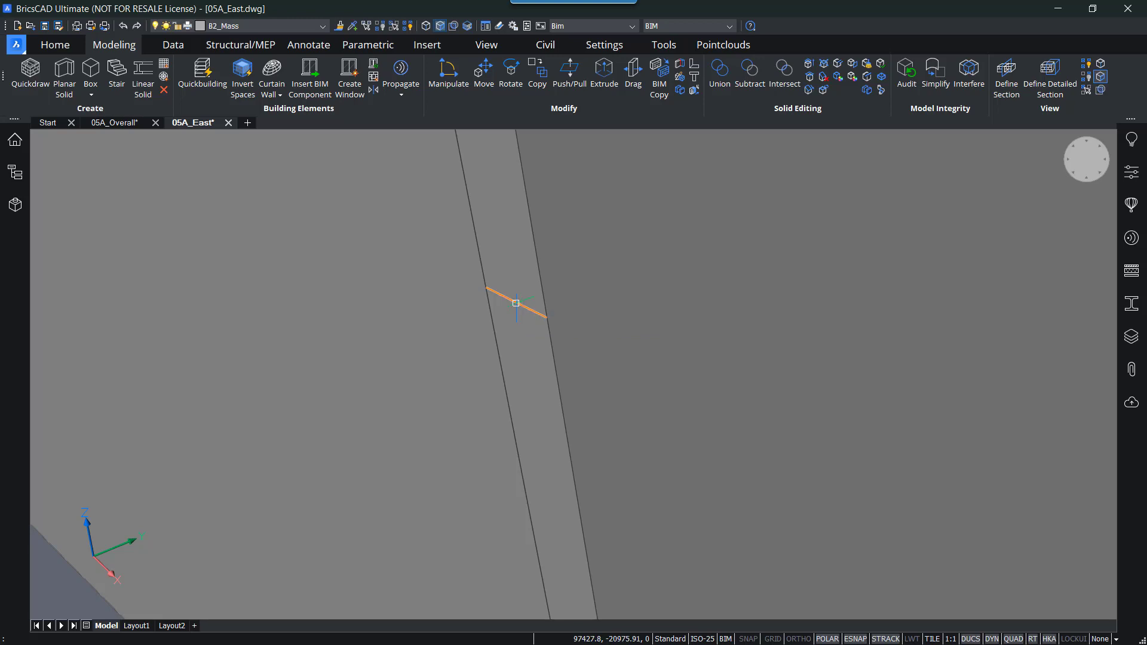
mouse_move(517, 263)
key(Delete)
scroll(523, 354, down, 5)
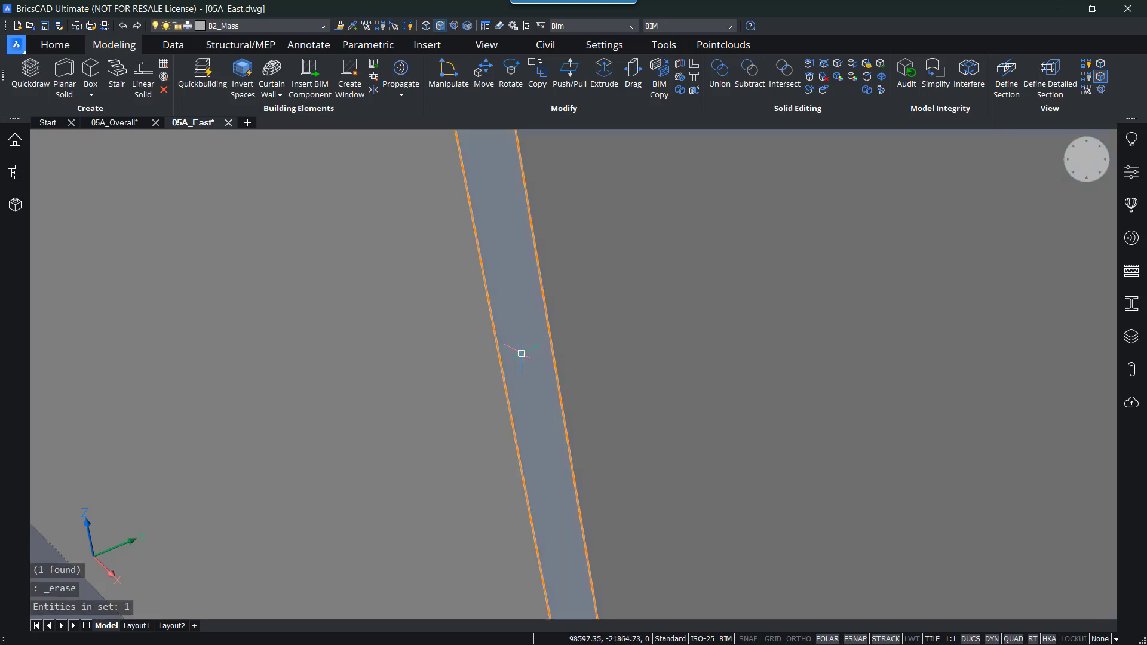
Step: Push/Pull the hidden narrow face of the stepped joint at the opposite wall corner flush with the upper section
shift+middle_drag(515, 383, 512, 310)
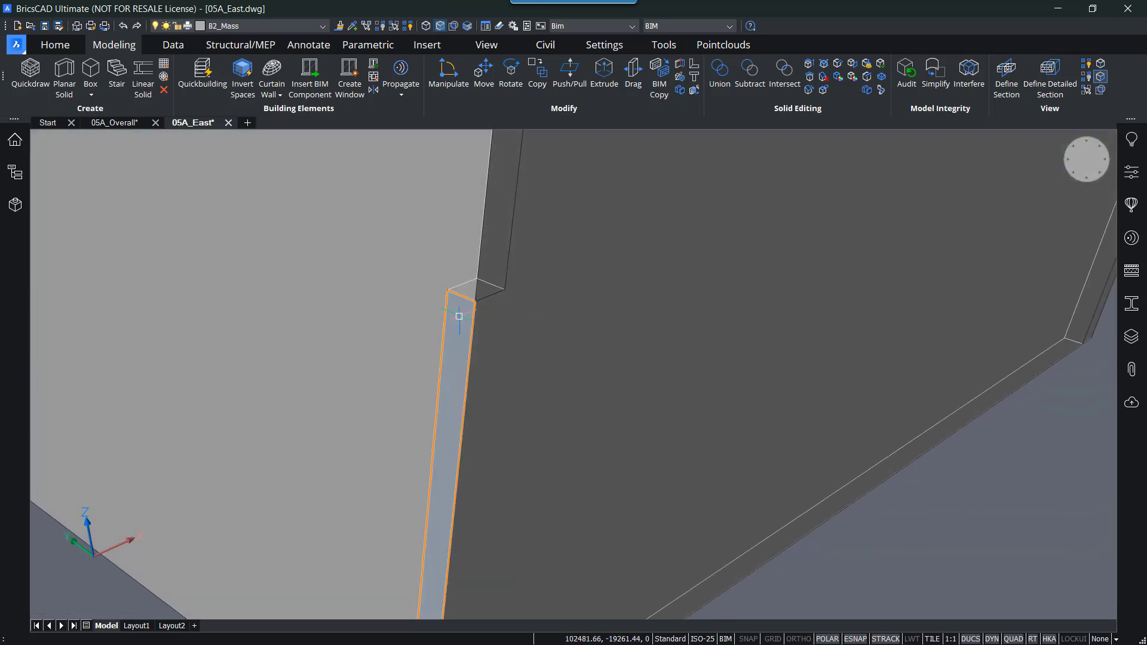
mouse_move(458, 316)
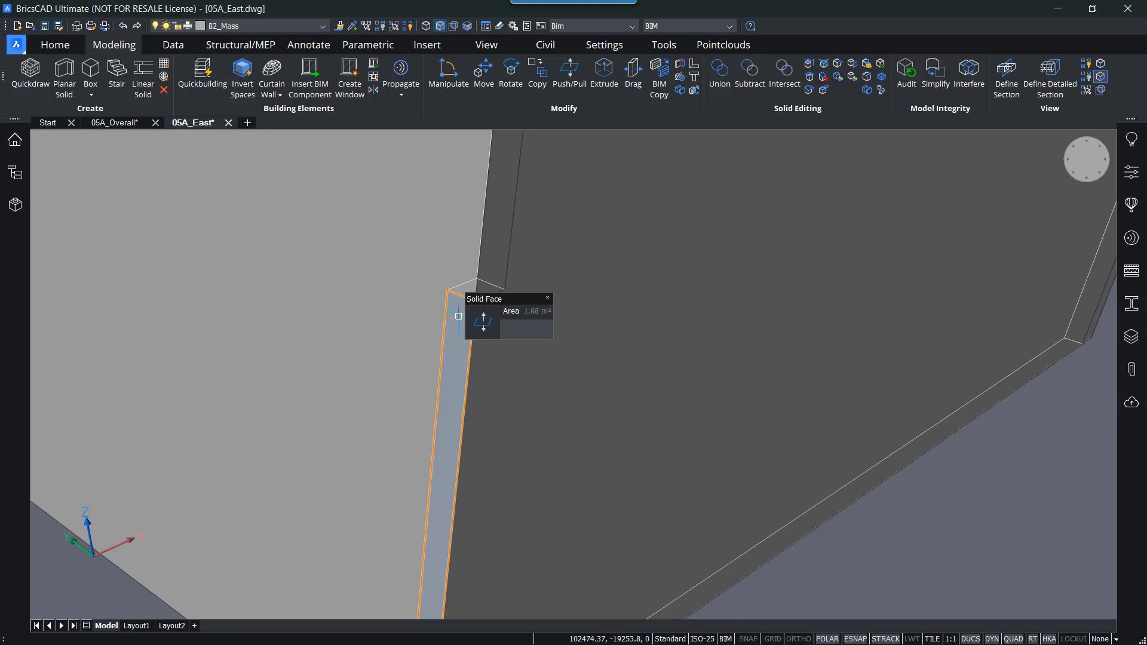
key(Tab)
key(Tab)
key(Tab)
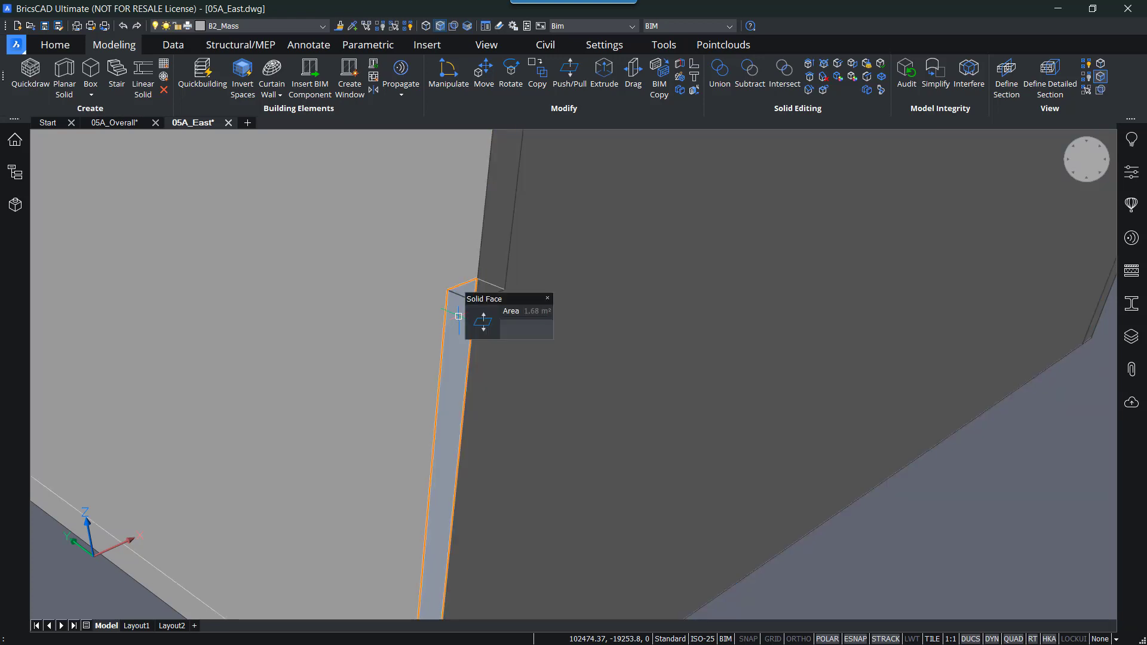
click(483, 322)
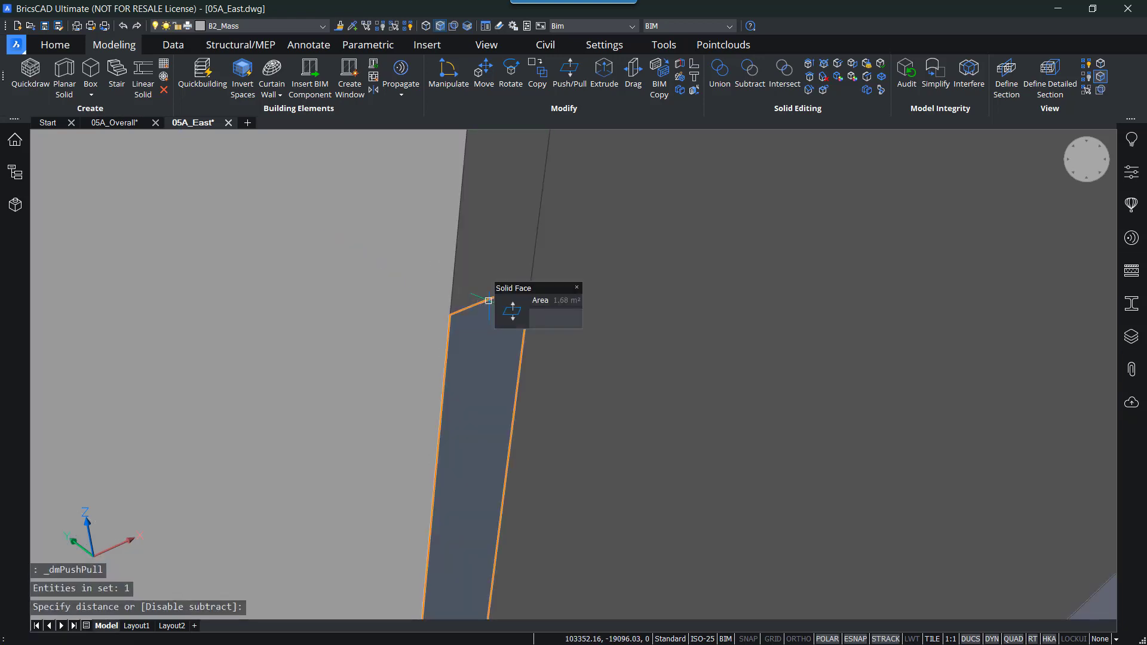
Step: Delete the leftover short edge across the narrow wall face at the opposite corner
click(488, 300)
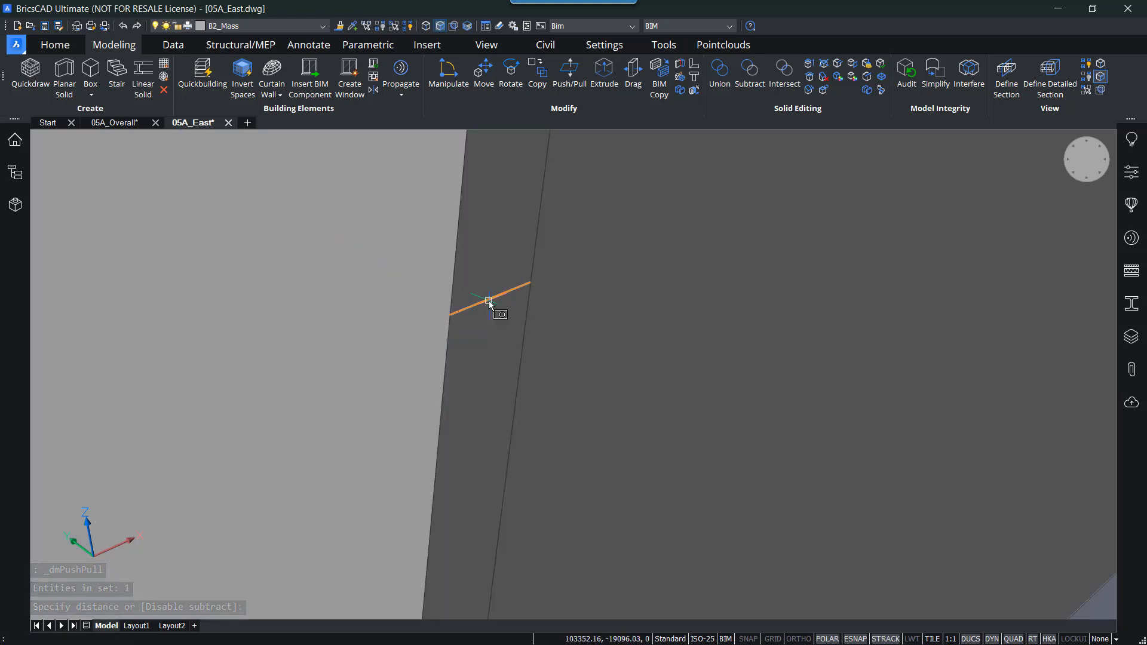
click(494, 261)
key(Delete)
scroll(487, 268, down, 4)
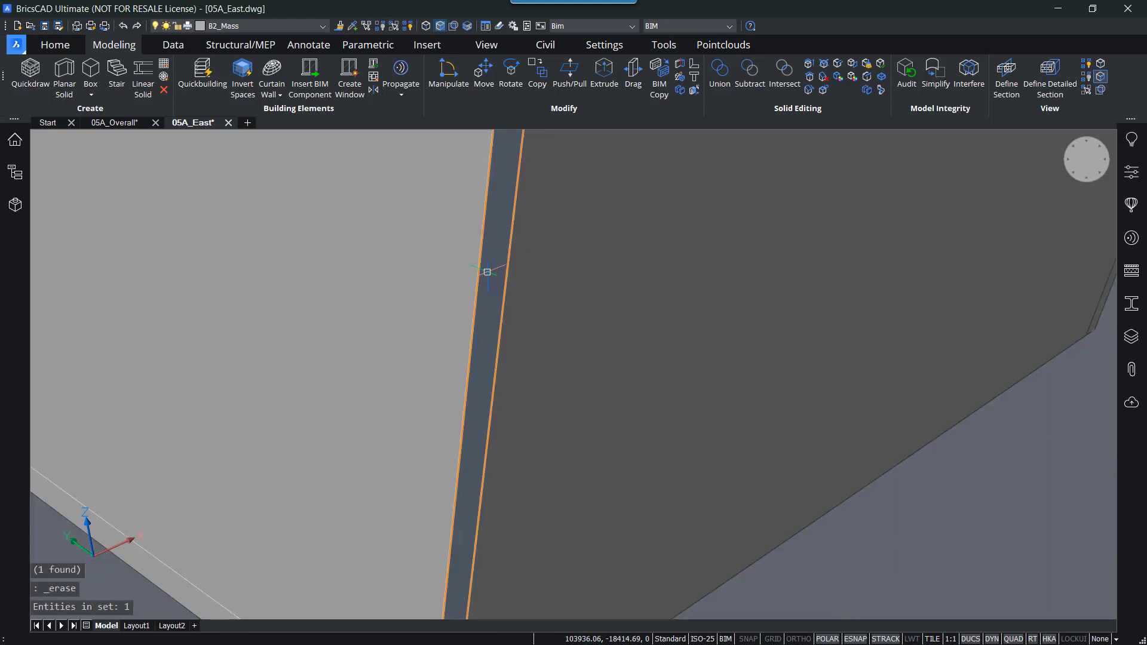
Step: Turn on clip display for the section plane running along the building and examine the interior
scroll(487, 272, down, 5)
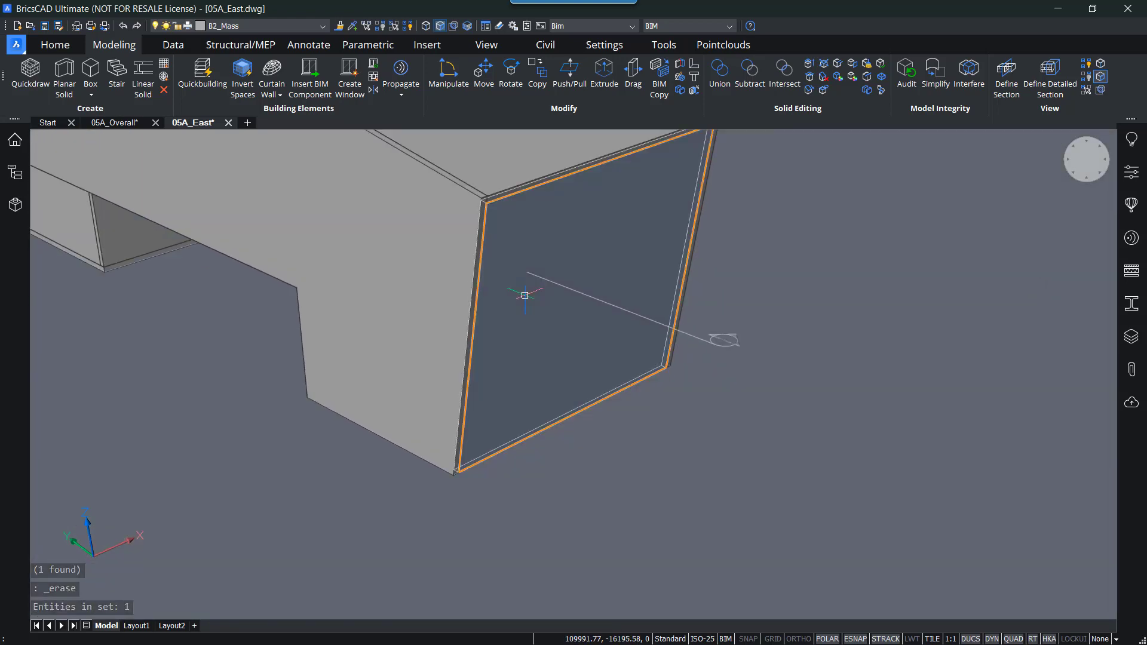
shift+middle_drag(500, 385, 582, 425)
scroll(581, 425, down, 2)
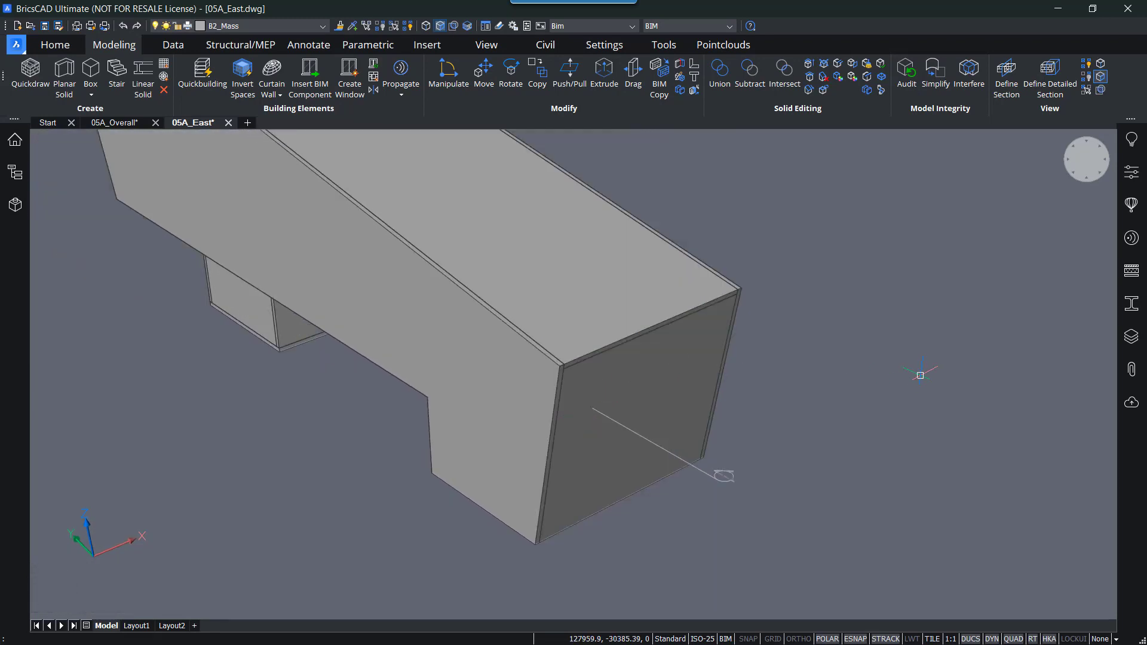
middle_drag(841, 324, 962, 402)
double_click(835, 515)
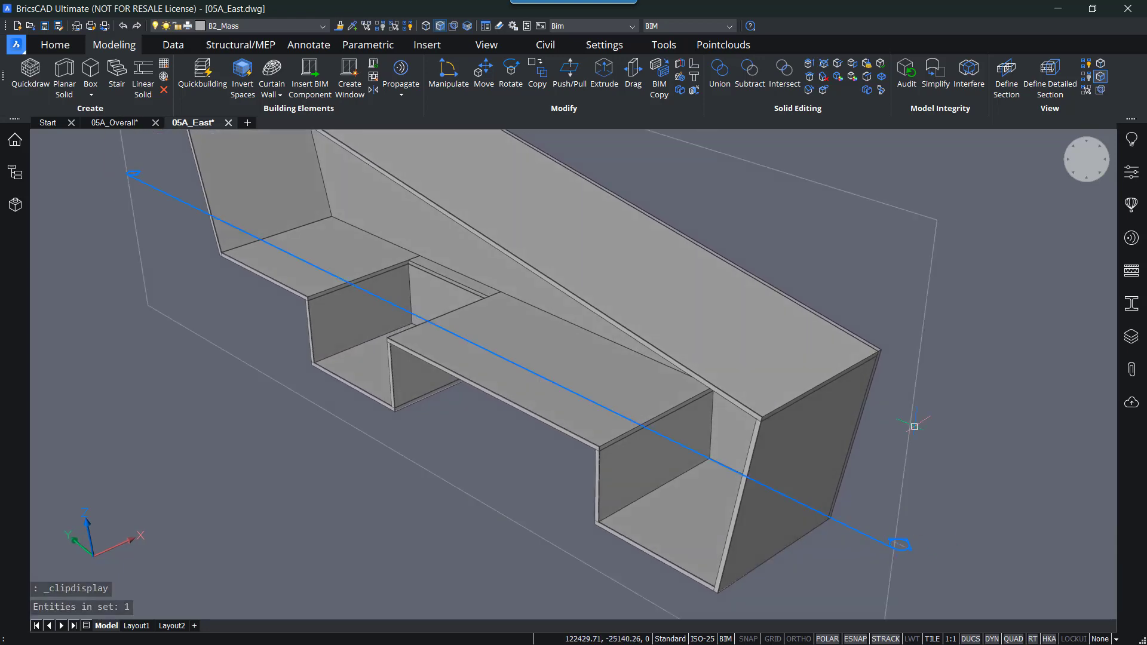
shift+middle_drag(395, 254, 619, 342)
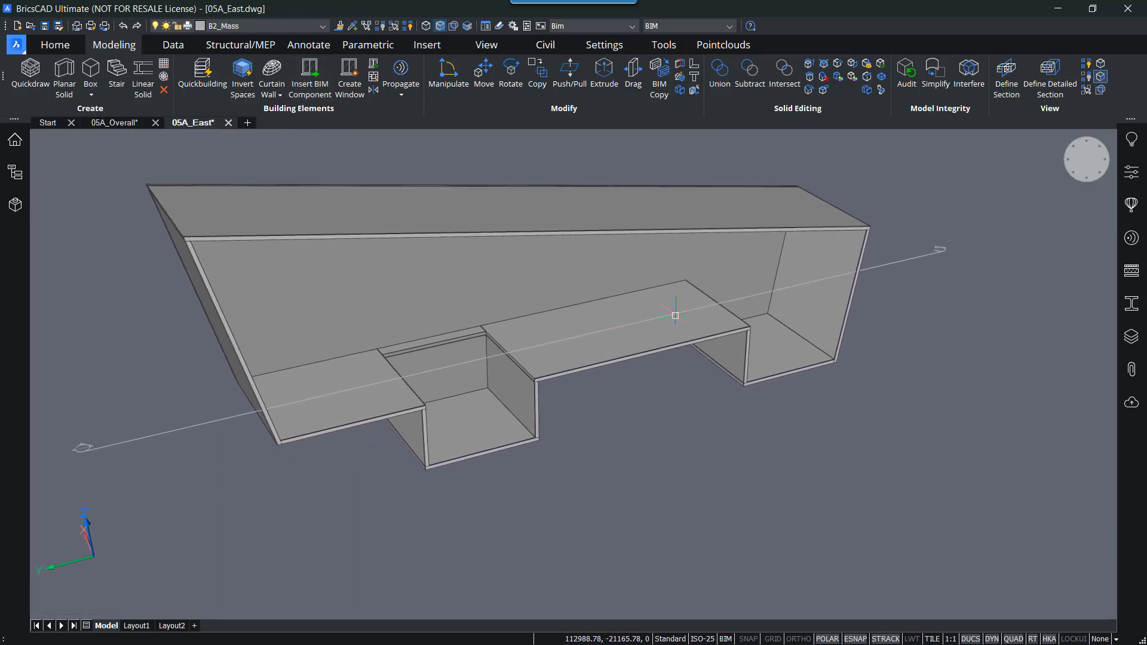
Step: Delete the section plane and set SELECTIONMODES to 0 so that whole solids are selected
click(918, 261)
key(Delete)
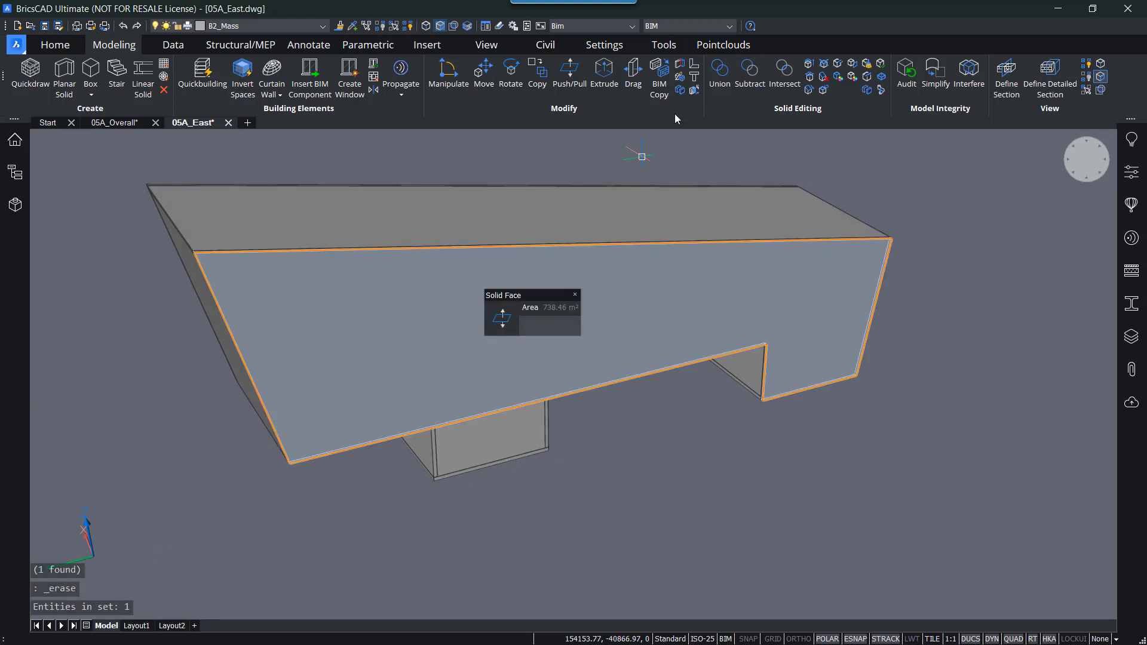
click(441, 26)
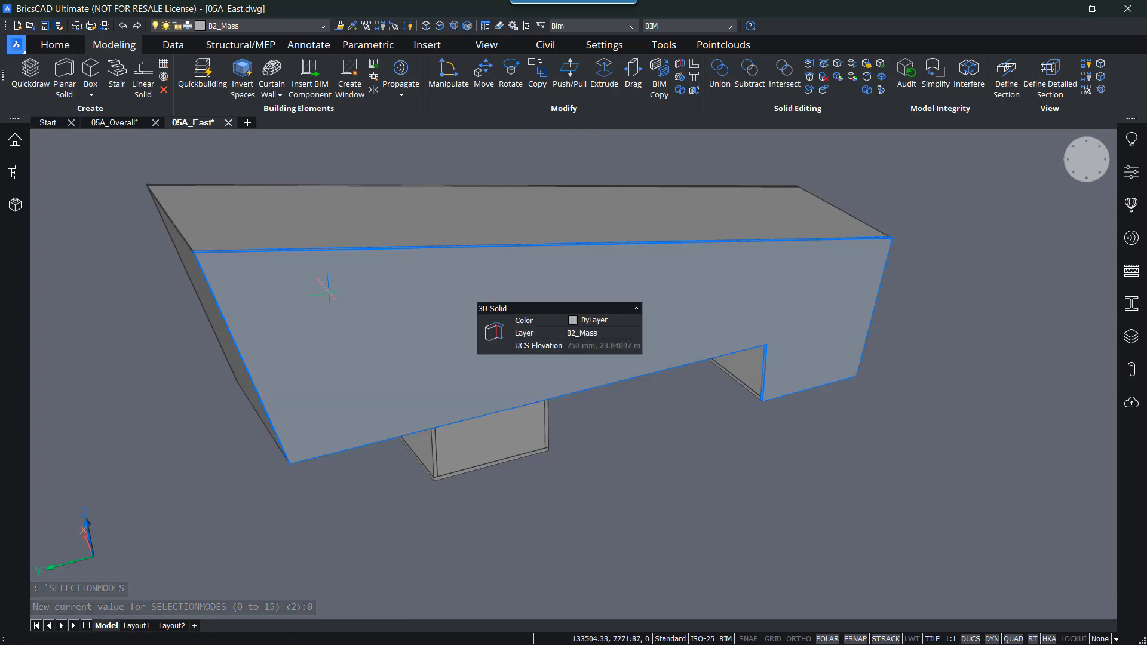
key(Escape)
Step: Hide the near long side wall to expose the floor pieces inside the building
shift+middle_drag(379, 304, 504, 322)
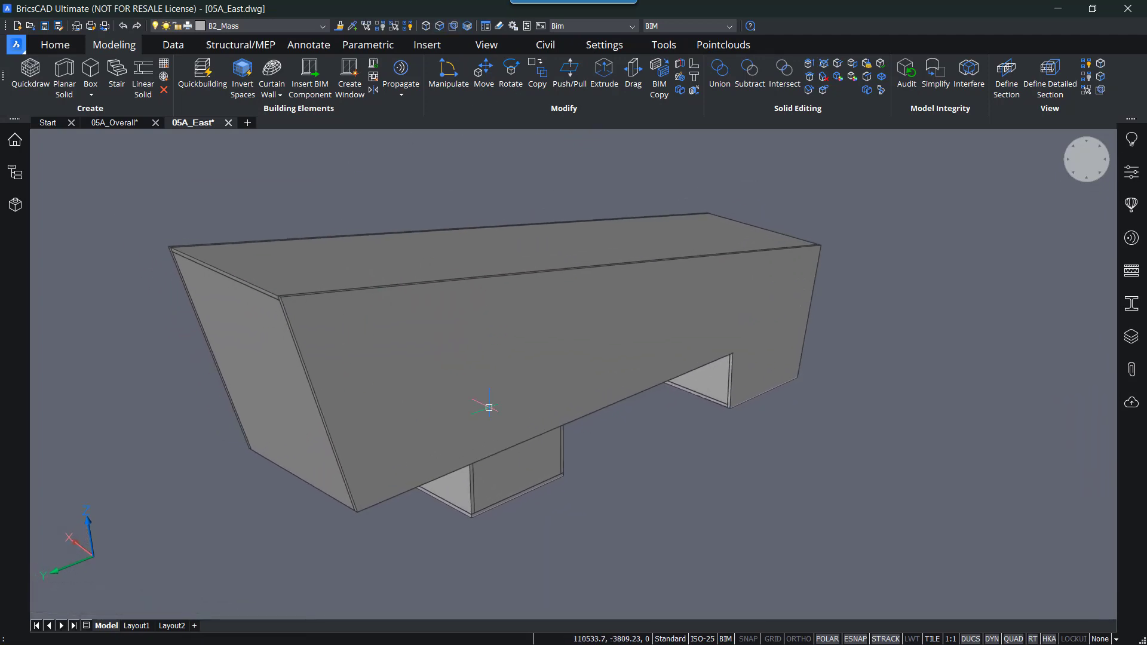
click(560, 368)
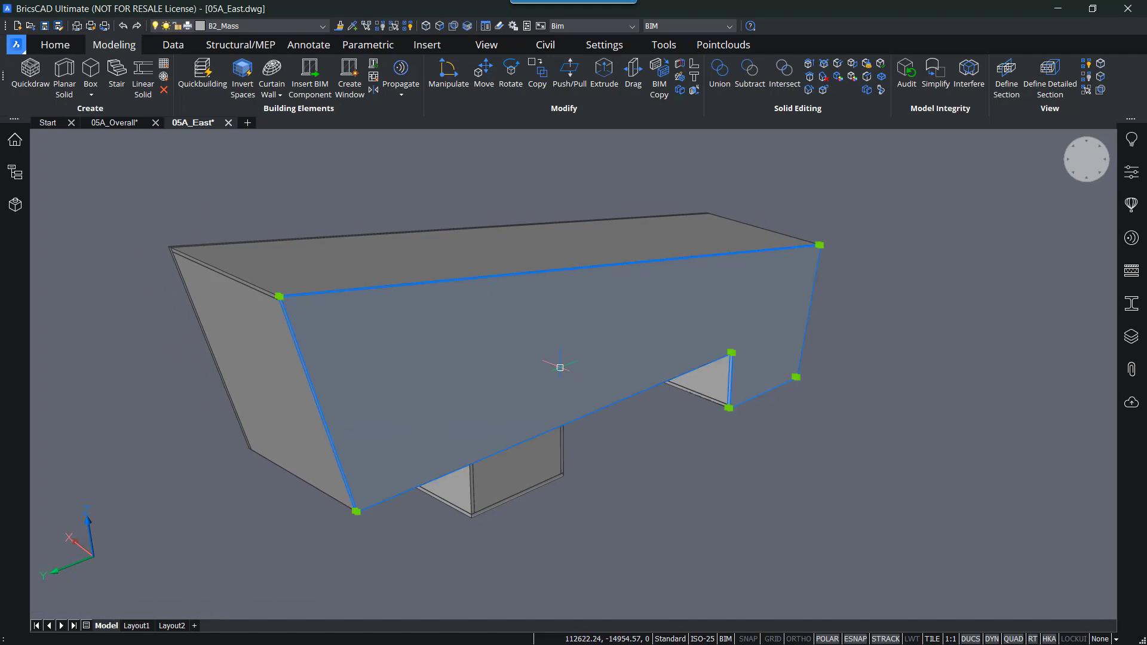
right_click(692, 460)
mouse_move(711, 495)
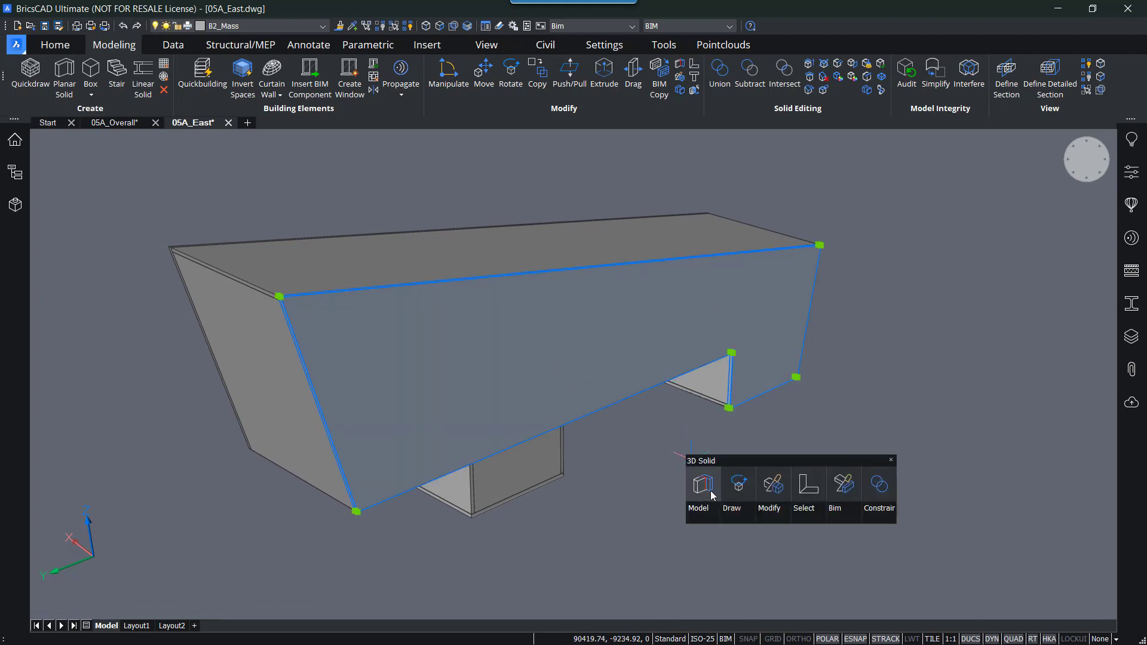
mouse_move(836, 519)
mouse_move(813, 490)
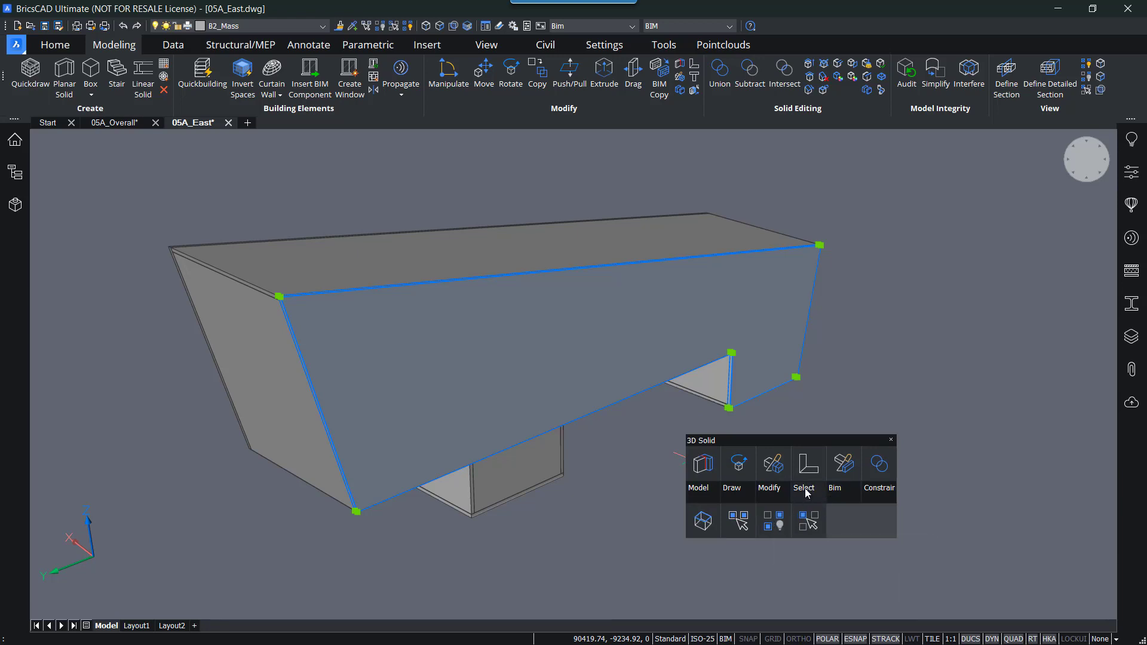
click(780, 524)
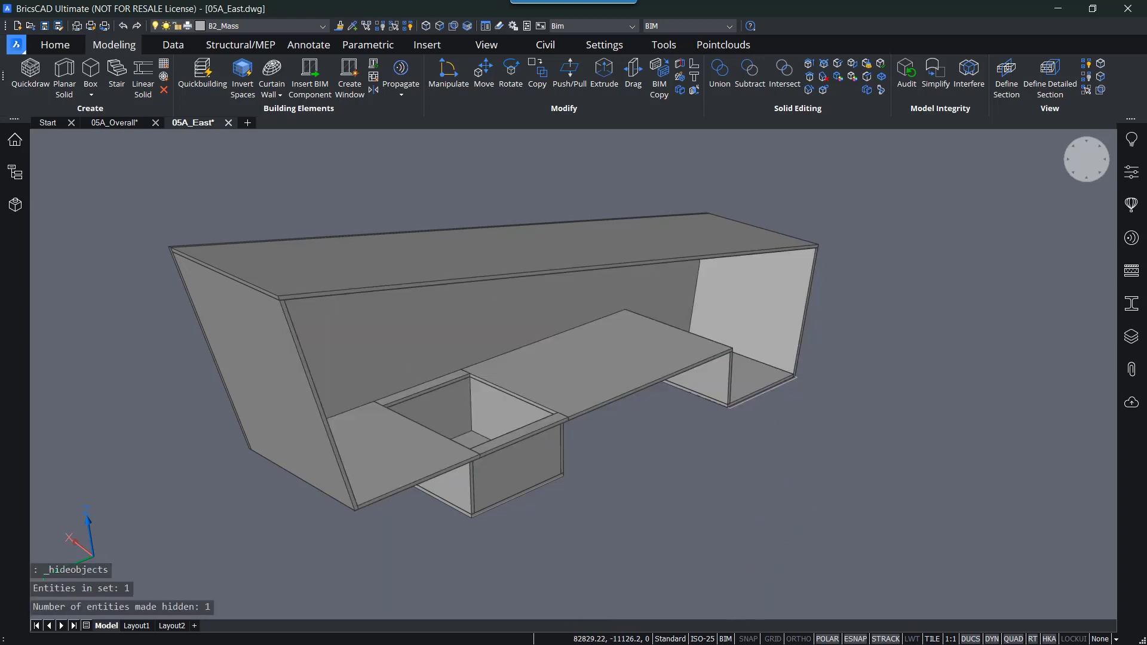
Step: Union the two large upper floor slabs with the two narrow strips alongside the lowered opening into one solid
middle_drag(778, 495, 787, 521)
middle_drag(721, 462, 676, 474)
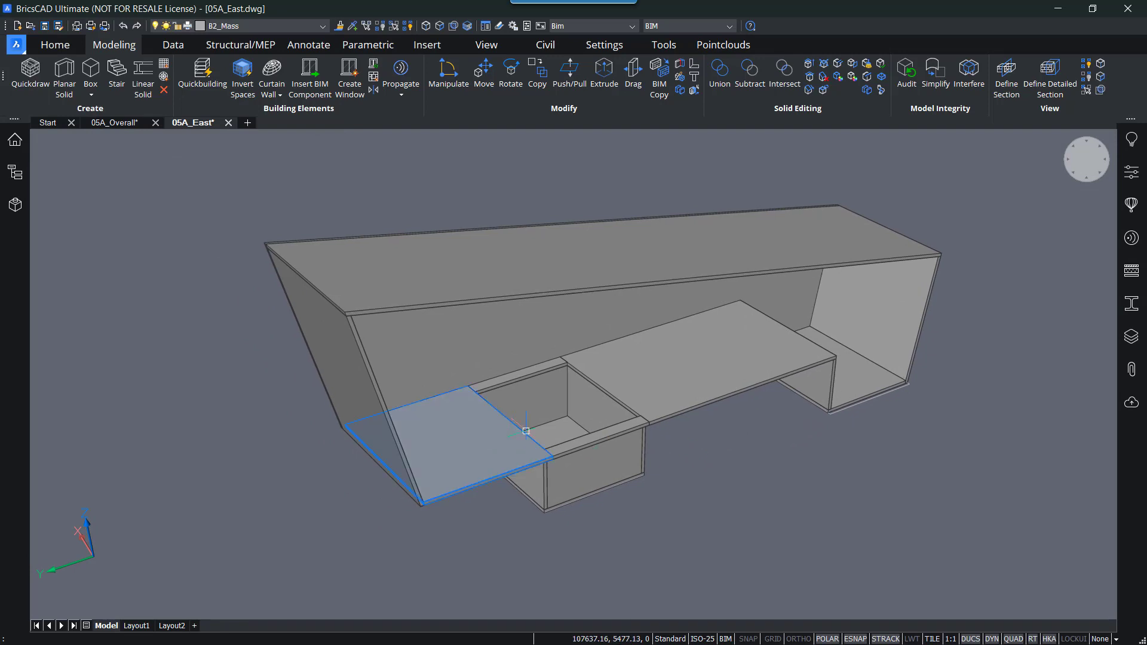
scroll(538, 435, up, 5)
scroll(484, 410, down, 4)
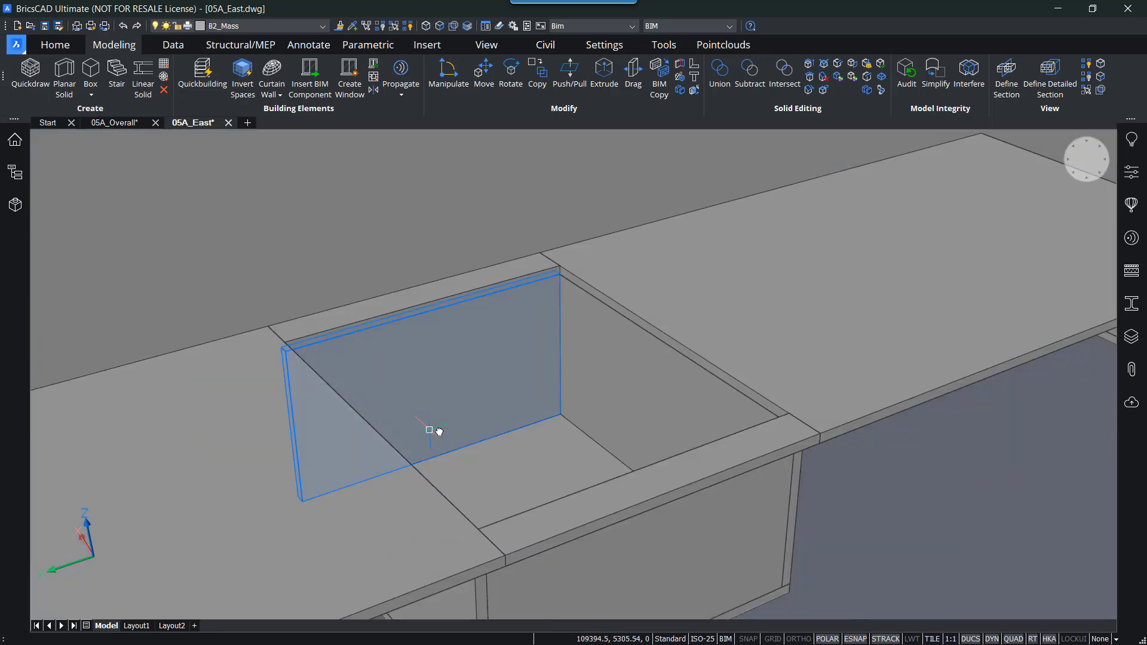
scroll(594, 316, up, 3)
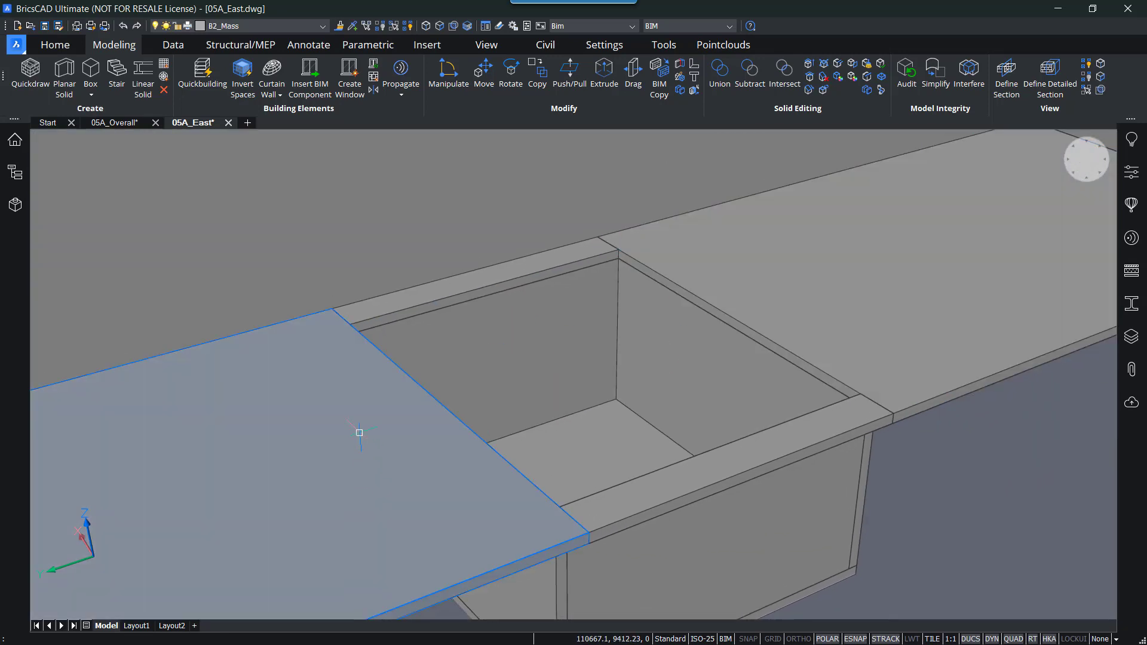
mouse_move(358, 429)
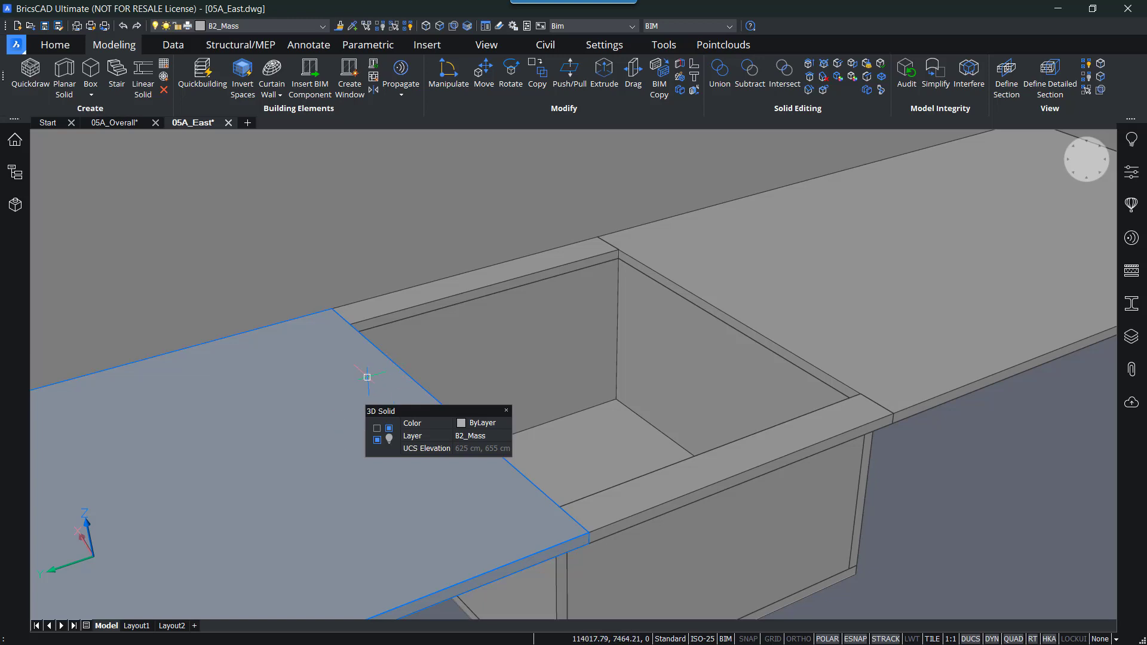
scroll(363, 380, down, 3)
scroll(284, 418, up, 2)
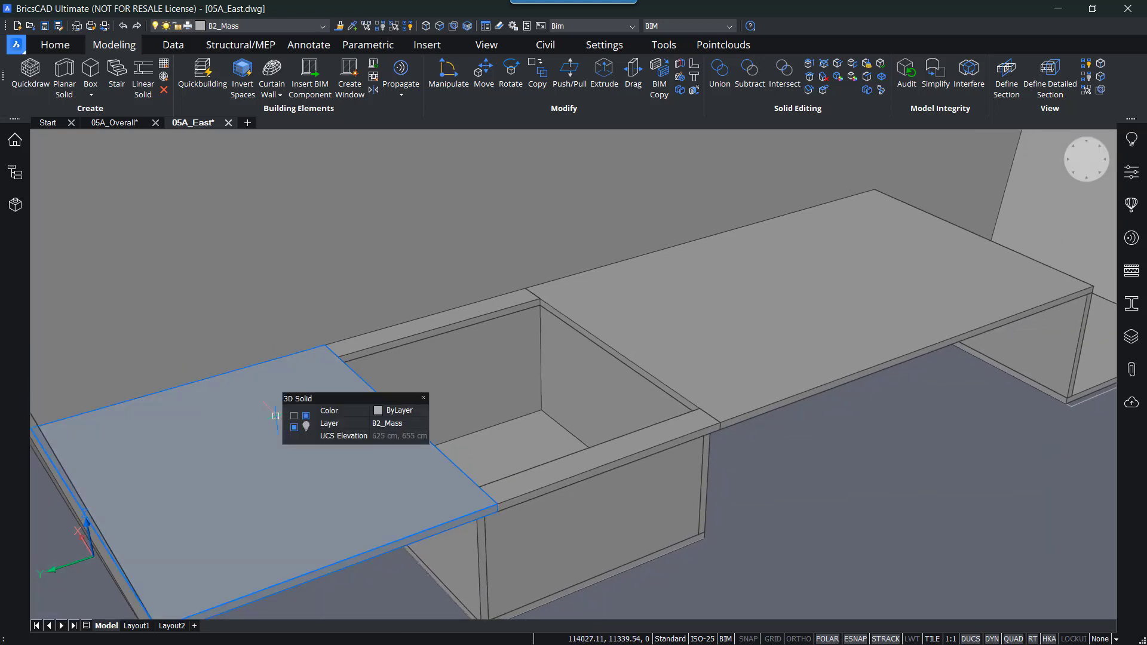
click(317, 376)
click(379, 340)
click(612, 337)
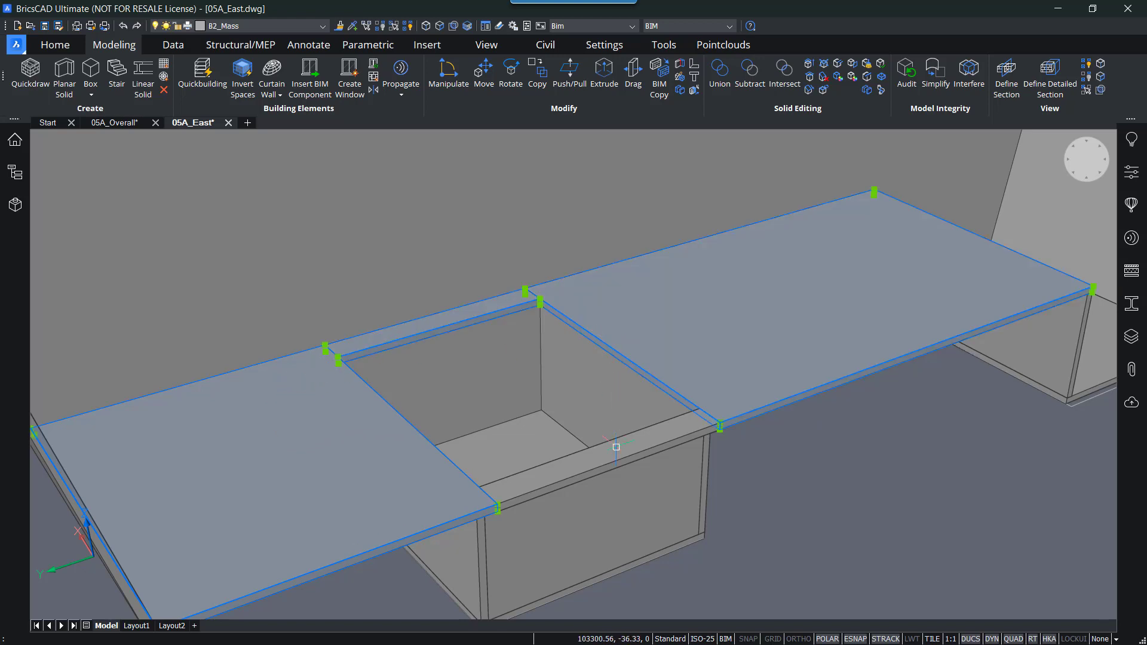
click(616, 449)
click(720, 71)
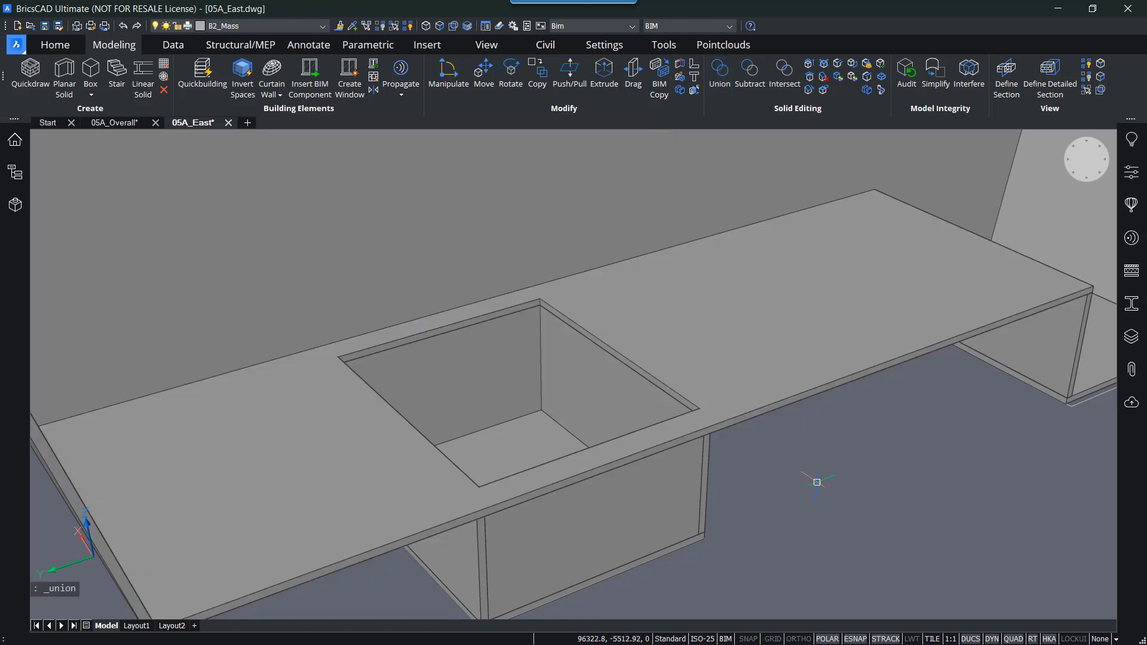
Step: Close the opening in the upper floor slab by connecting its narrow side face to the nearest solid
scroll(672, 395, up, 1)
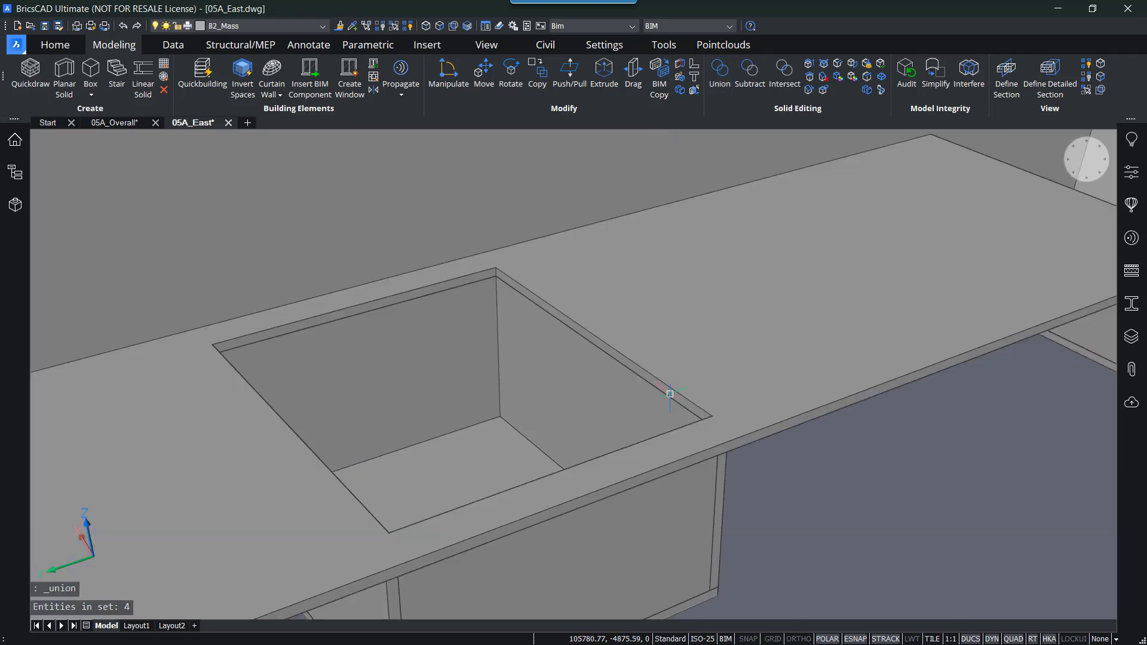
scroll(670, 393, up, 1)
scroll(672, 393, up, 1)
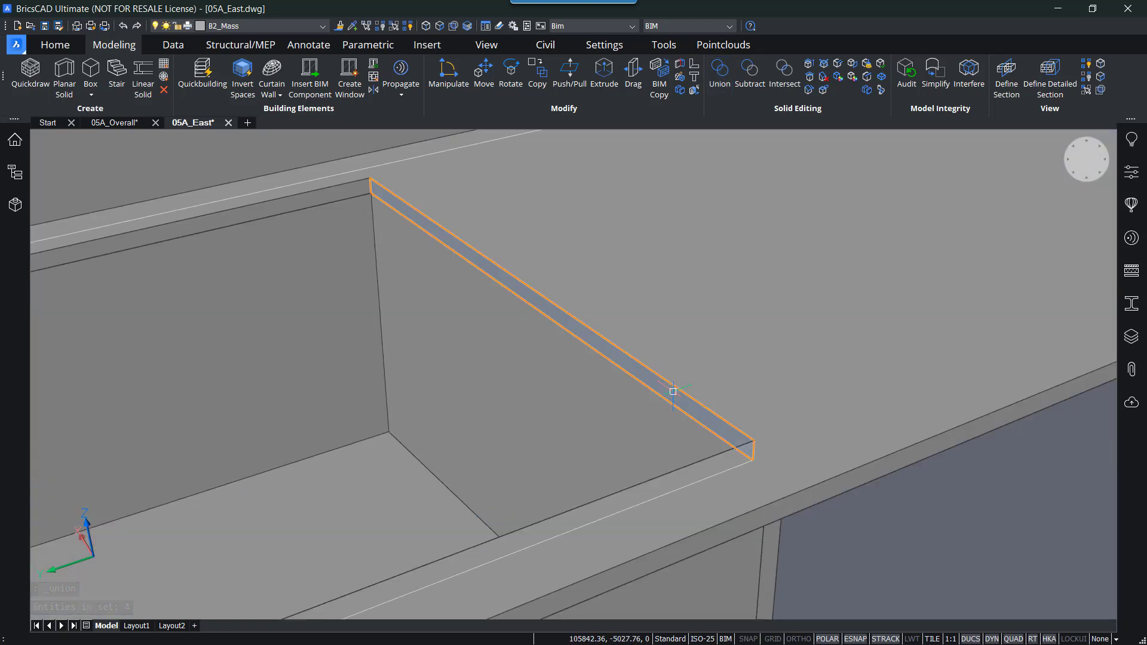
mouse_move(673, 392)
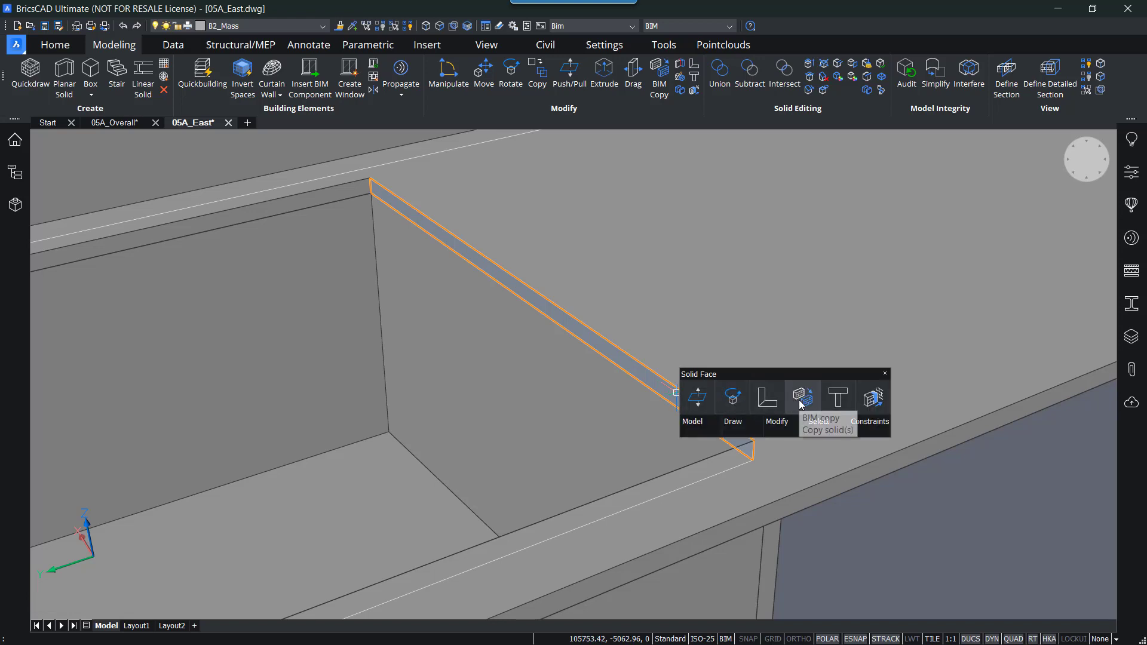
click(872, 397)
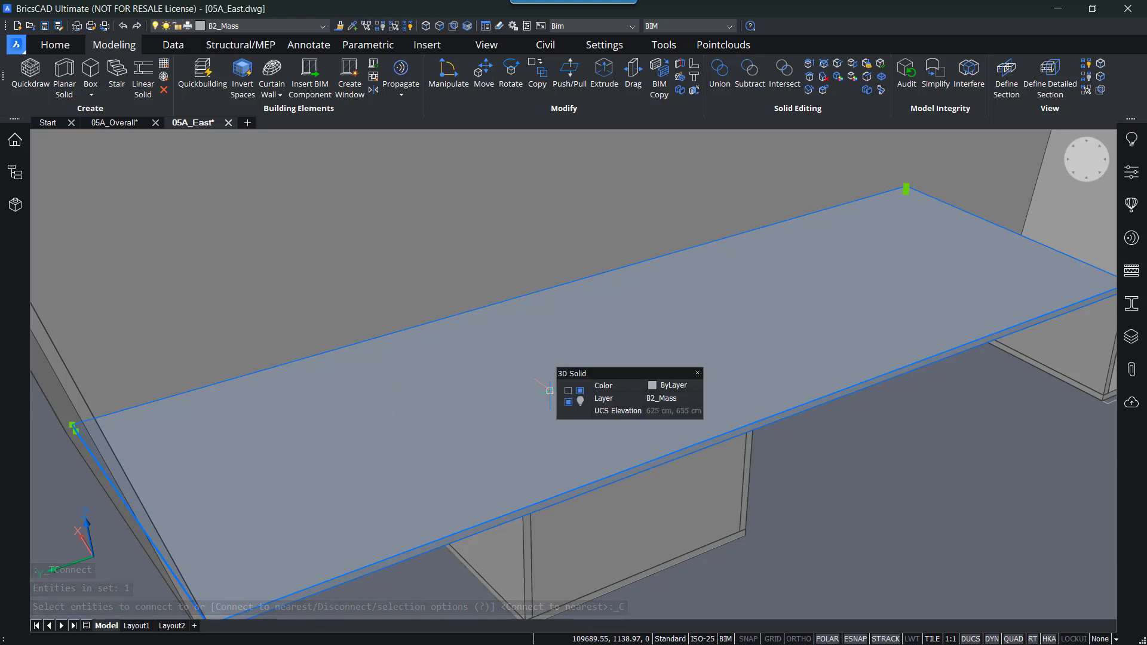
Step: Apply an L-Connect between the upper floor slab and the short wall beneath its far end
shift+middle_drag(645, 354, 400, 400)
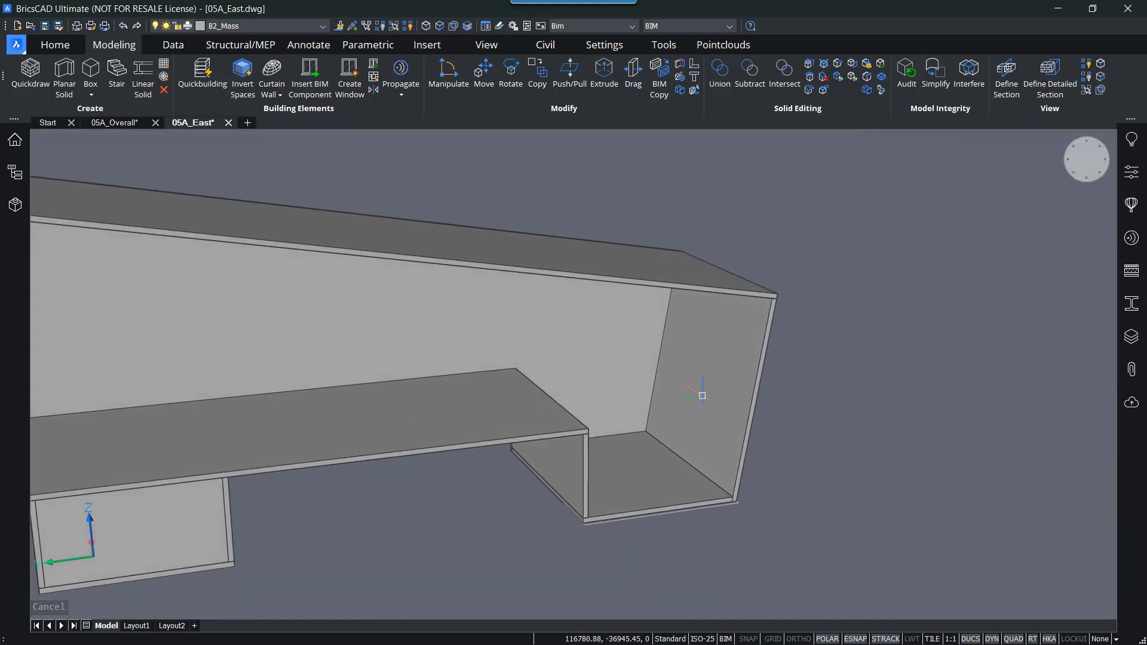
middle_drag(513, 401, 420, 421)
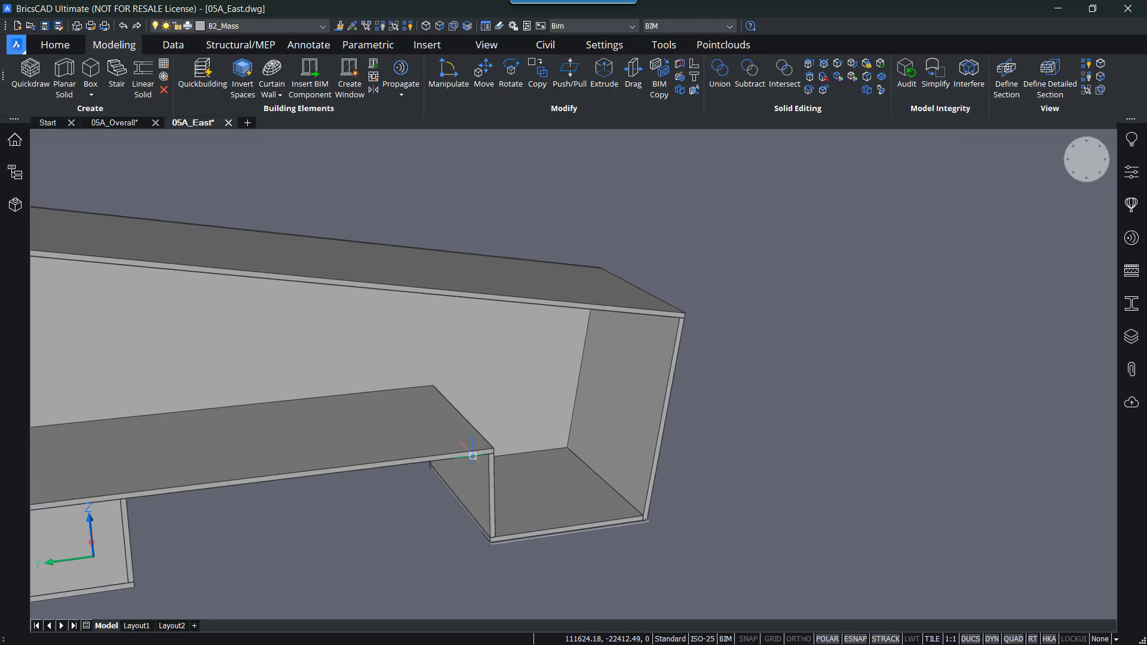
click(492, 499)
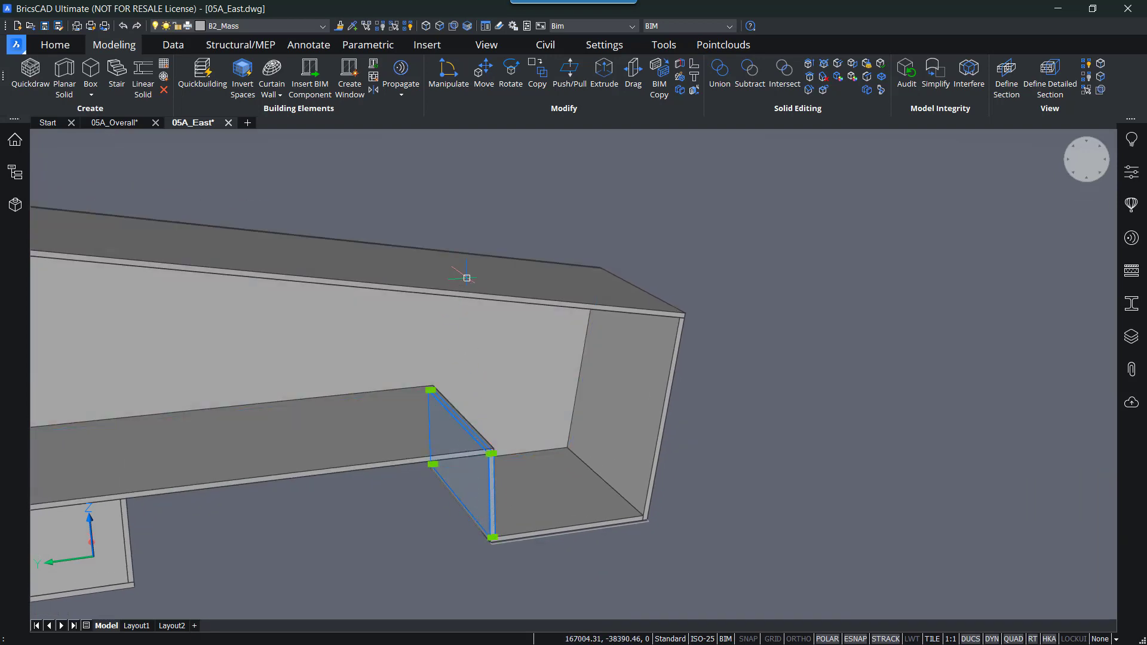
mouse_move(496, 481)
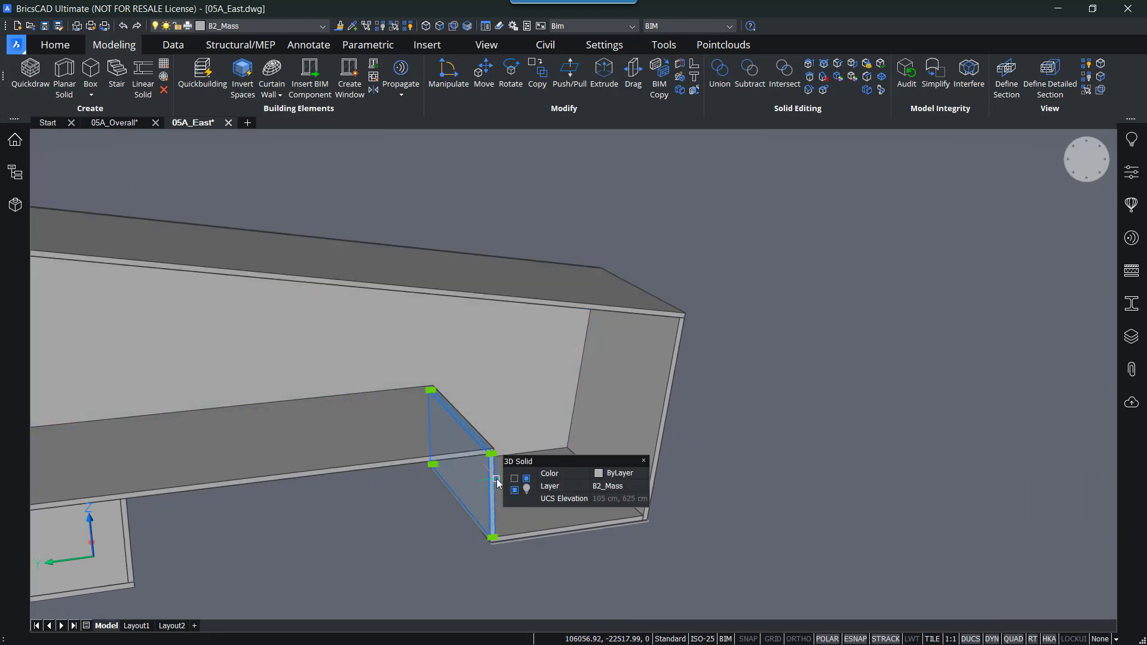
key(Escape)
scroll(494, 477, up, 5)
middle_drag(484, 474, 524, 484)
shift+middle_drag(524, 484, 364, 479)
middle_drag(491, 474, 416, 451)
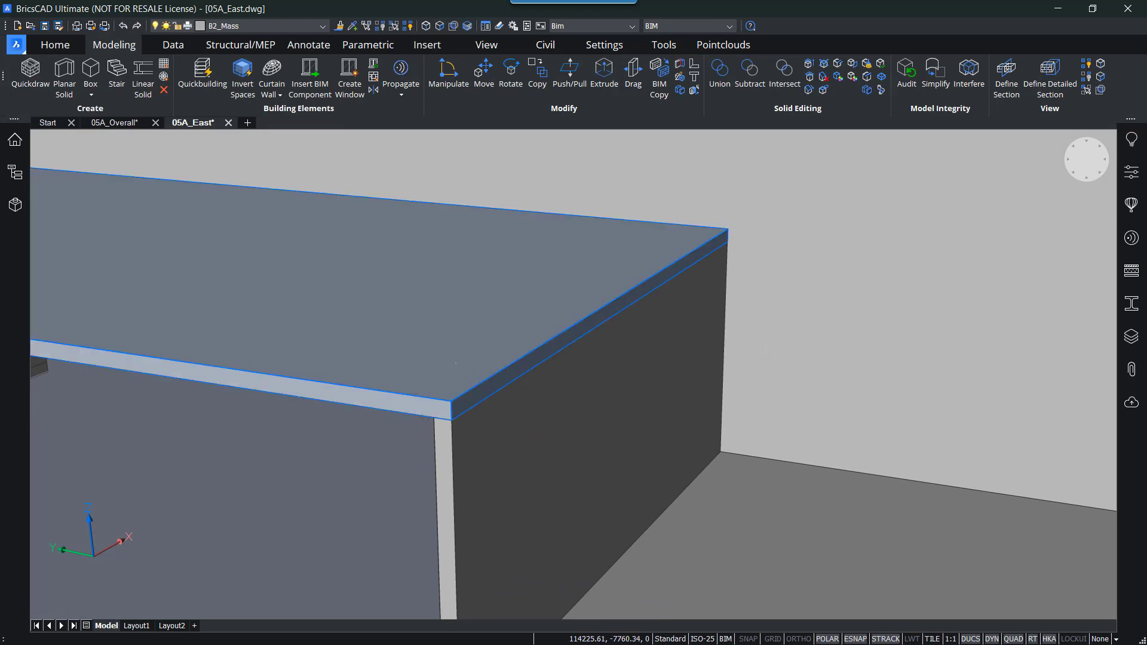
key(Escape)
click(494, 449)
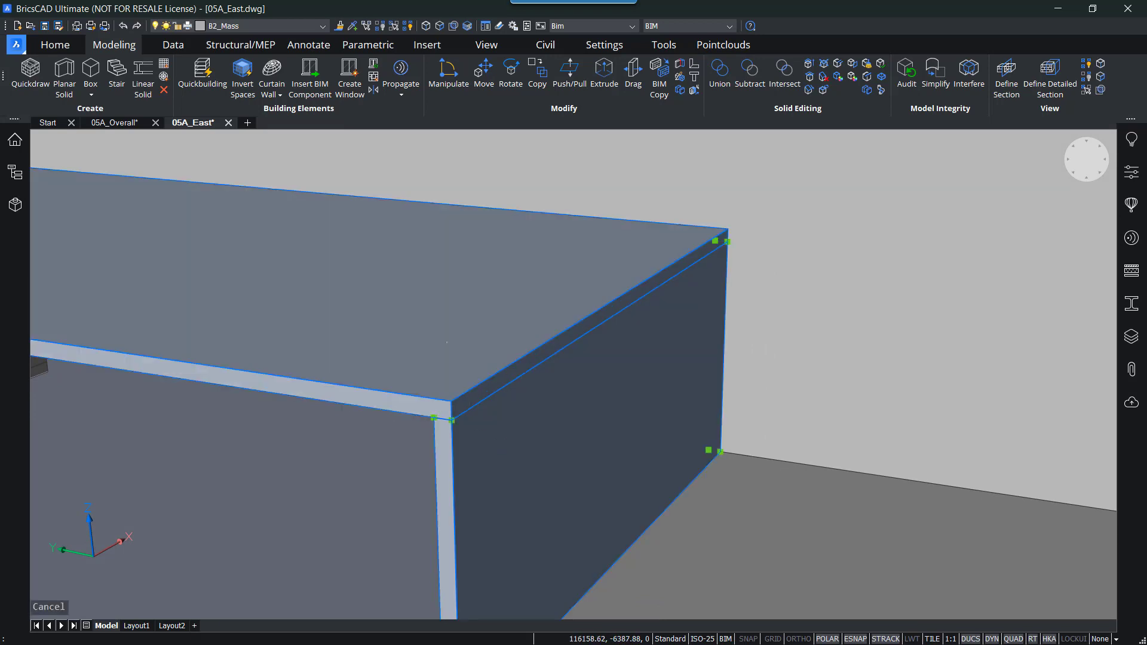
mouse_move(373, 482)
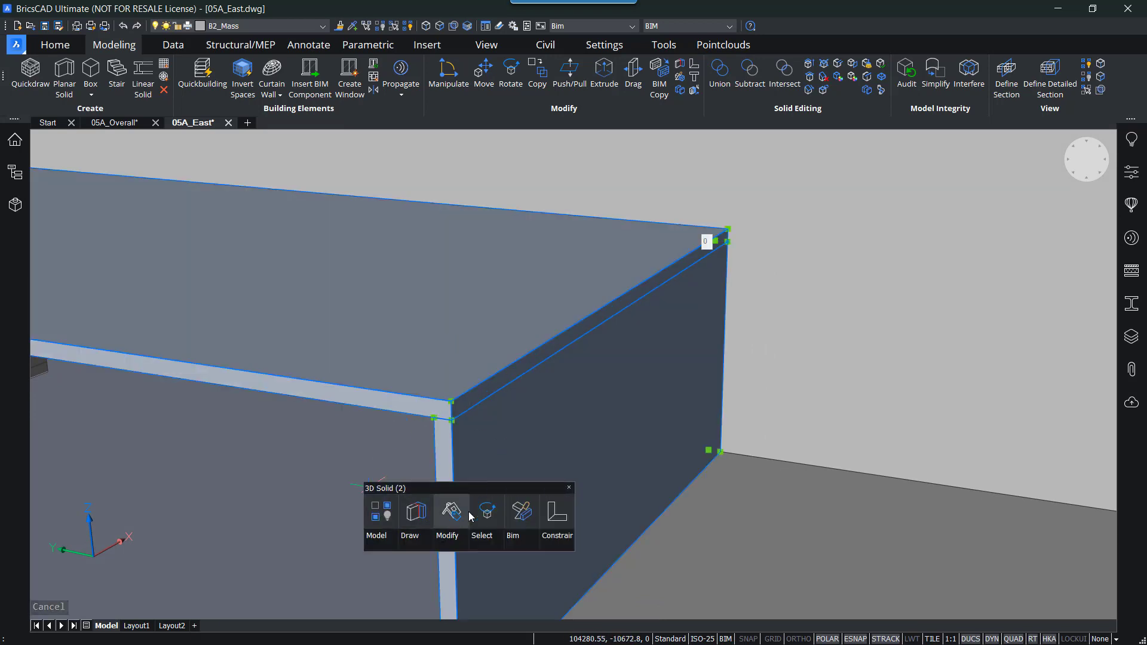
click(556, 514)
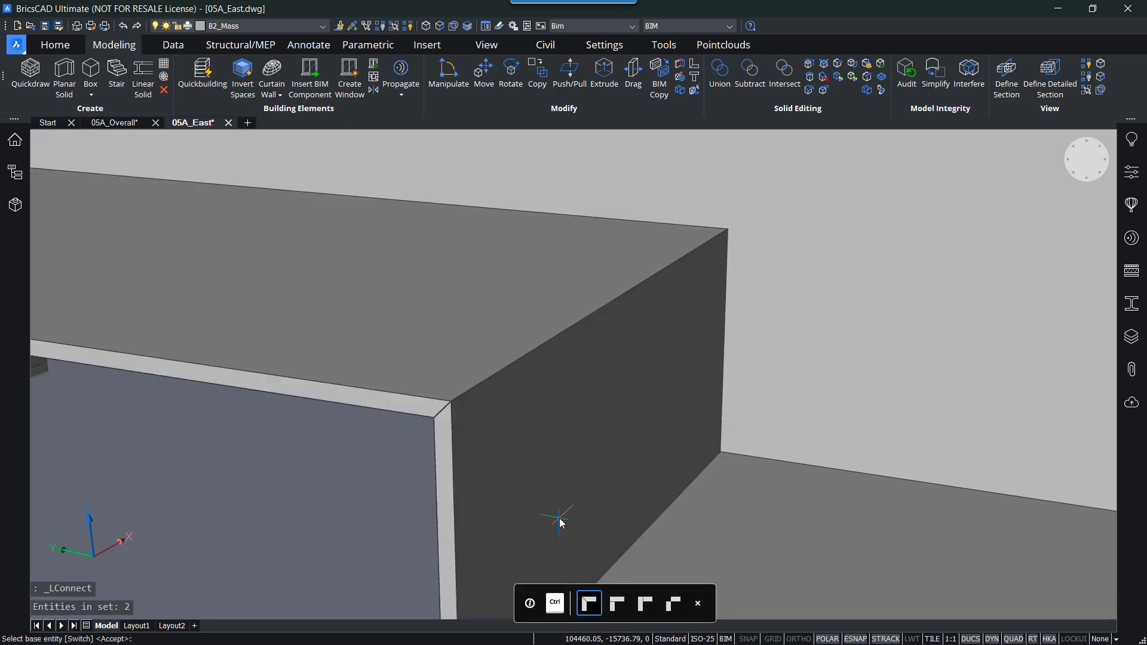
Step: Cycle the L-Connect joint types and accept the one where the wall runs up past the slab's end to its top surface
key(ctrl)
key(ctrl)
key(ctrl)
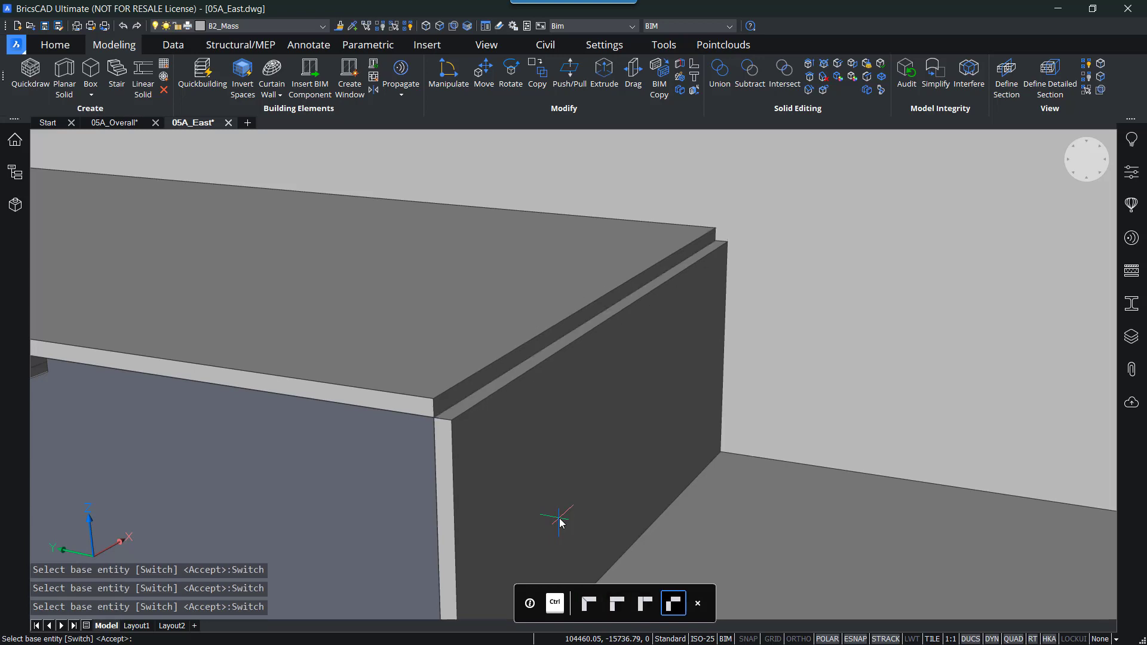
key(ctrl)
key(ctrl)
key(ctrl)
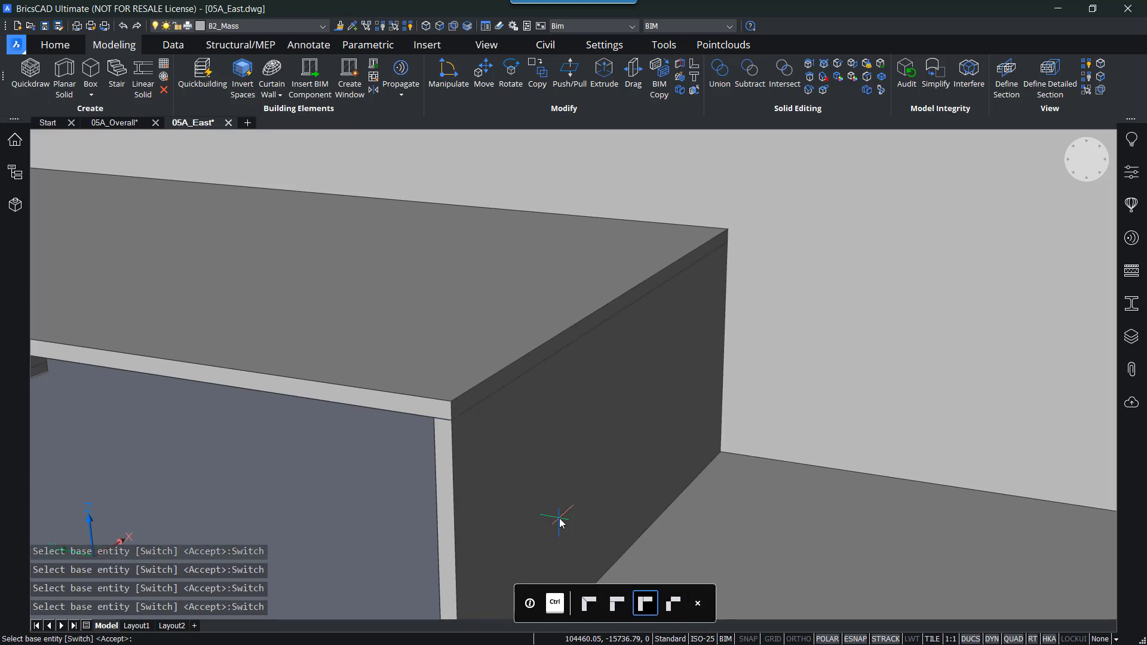
key(ctrl)
key(ctrl)
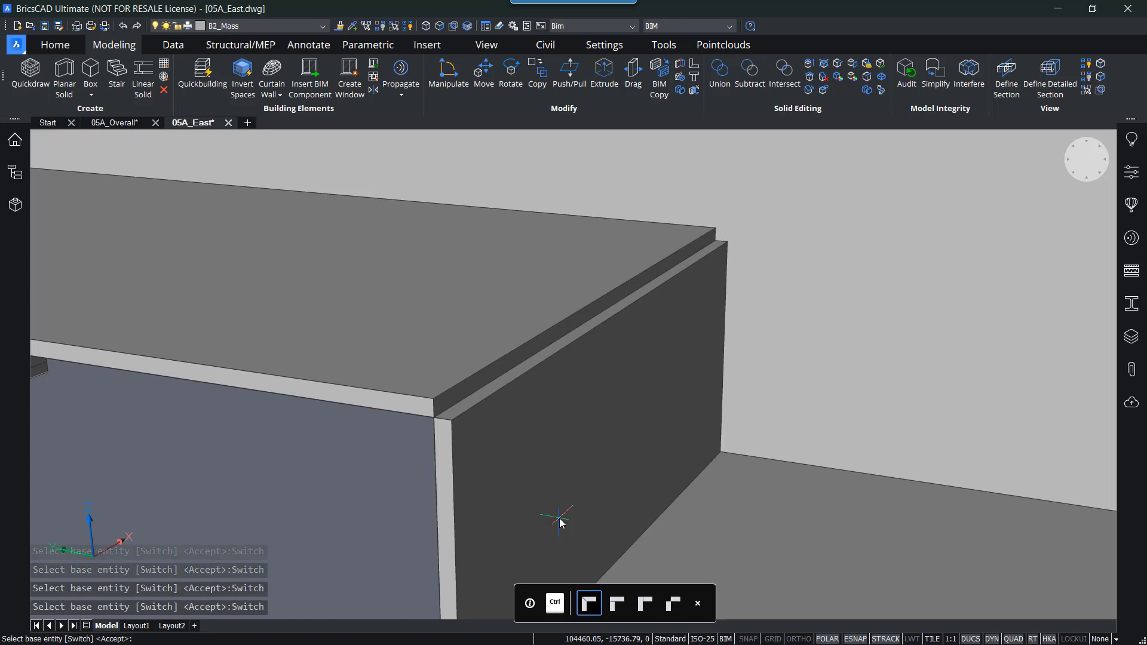
key(ctrl)
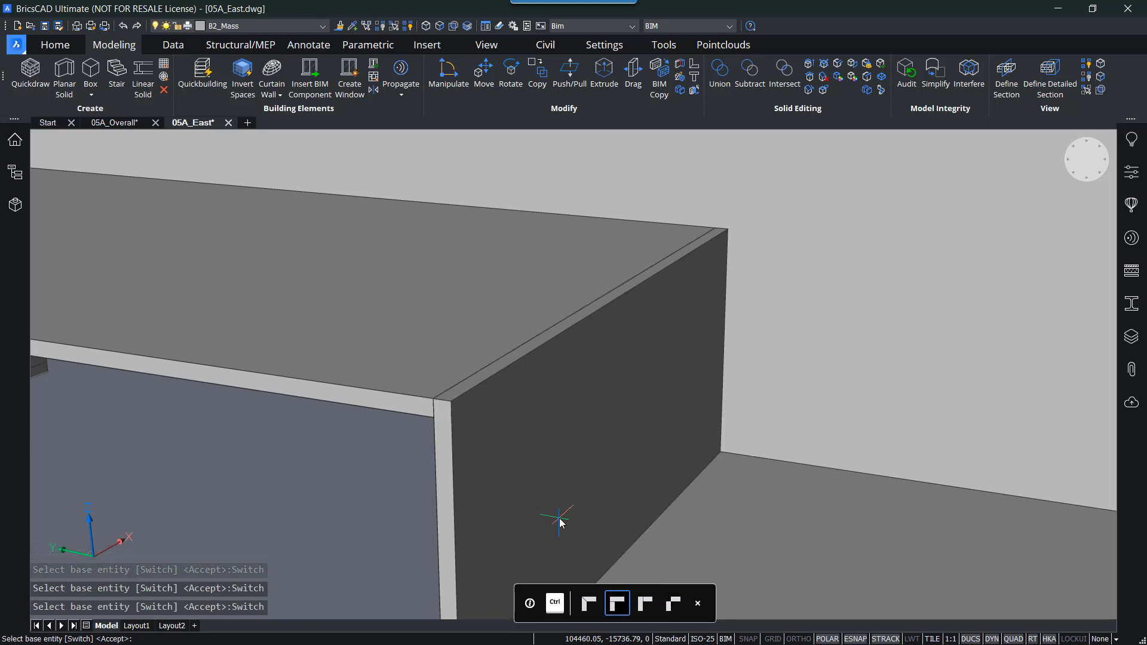
key(Return)
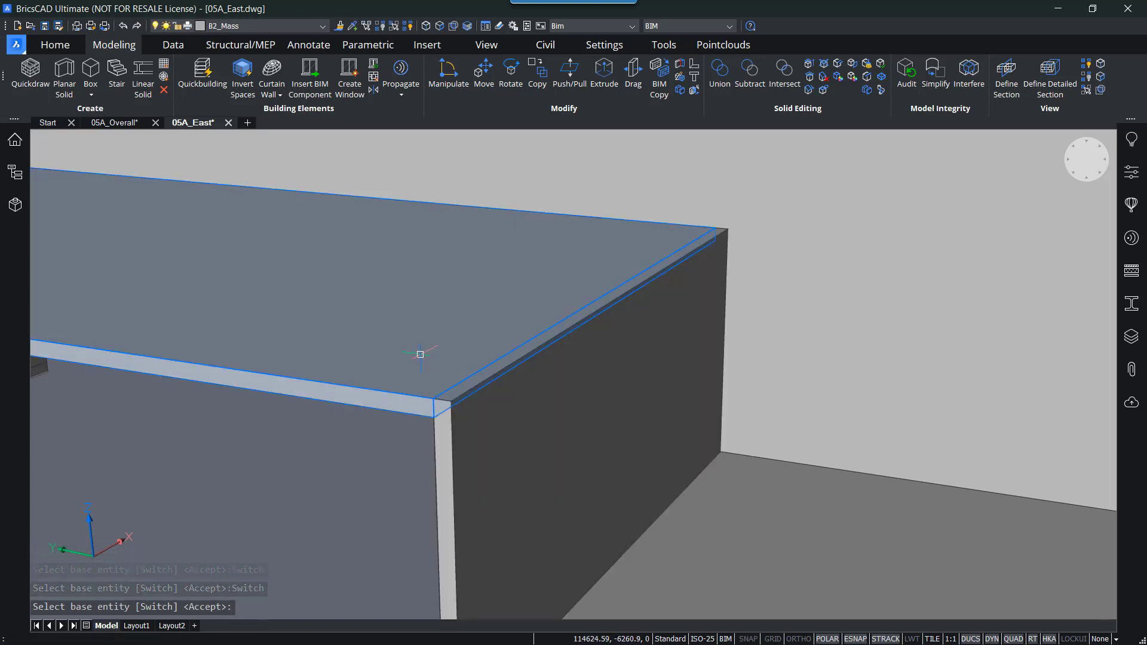
Step: Extend the short wall up to the roof by connecting its top face to the nearest solid
scroll(441, 386, up, 1)
key(Tab)
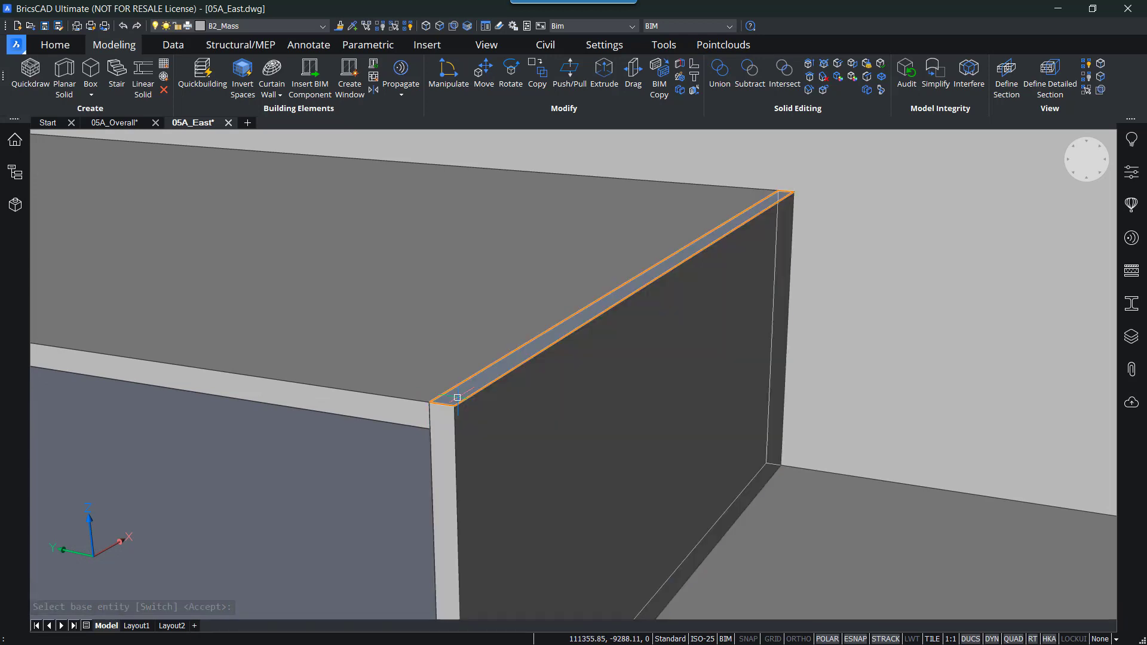
mouse_move(457, 397)
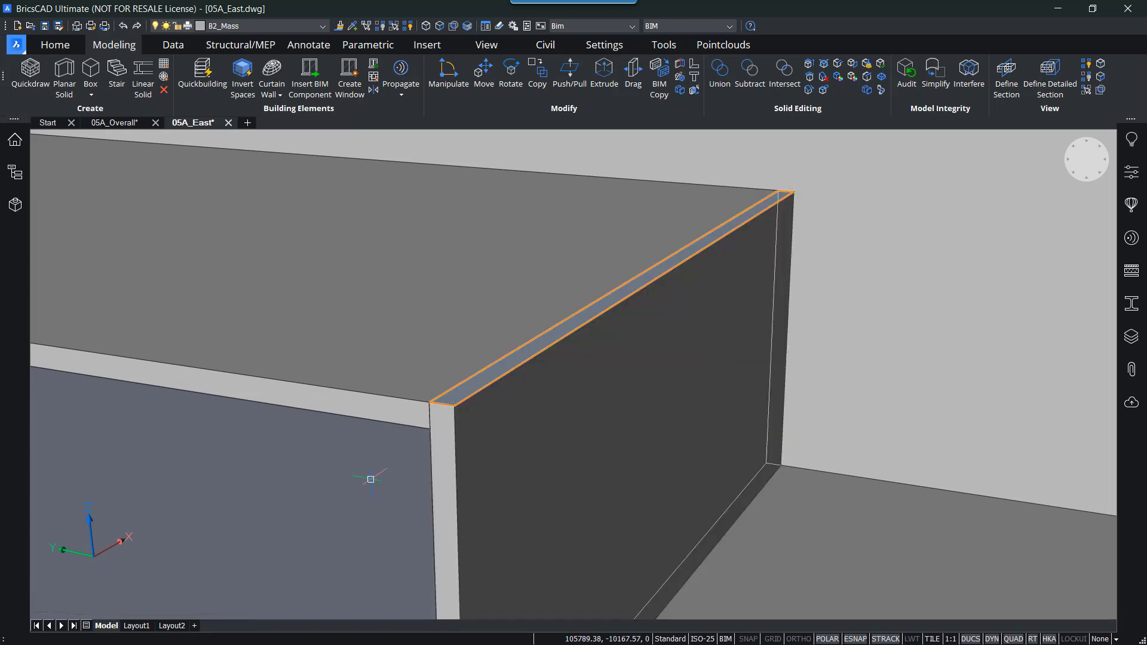
scroll(365, 480, down, 2)
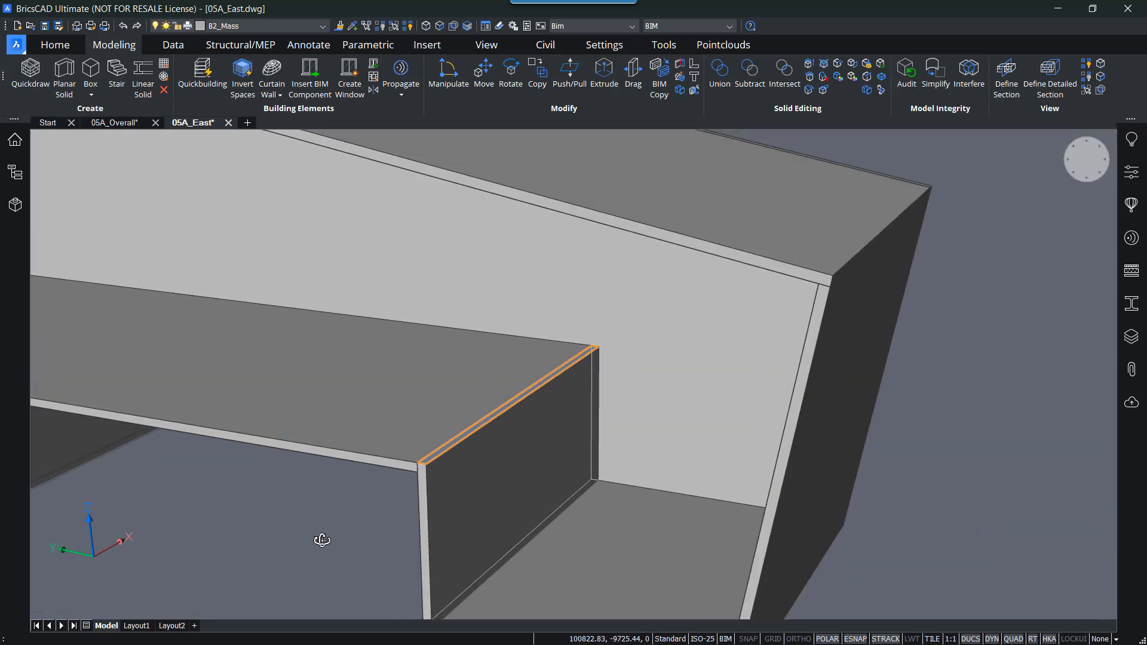
mouse_move(322, 540)
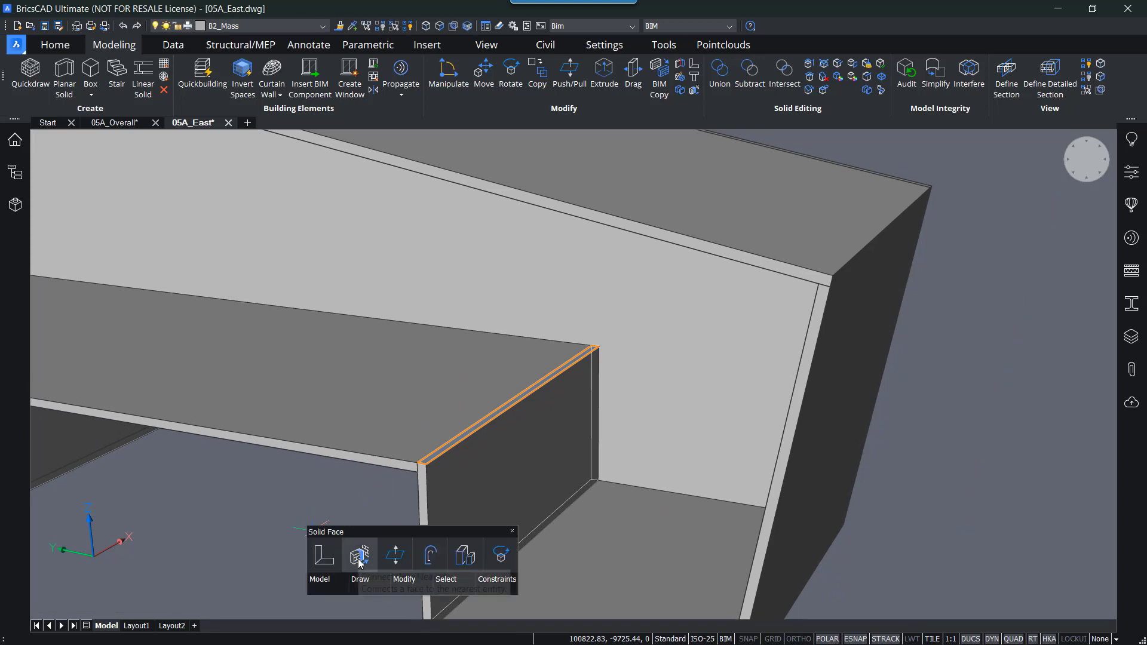
click(359, 557)
scroll(362, 439, down, 2)
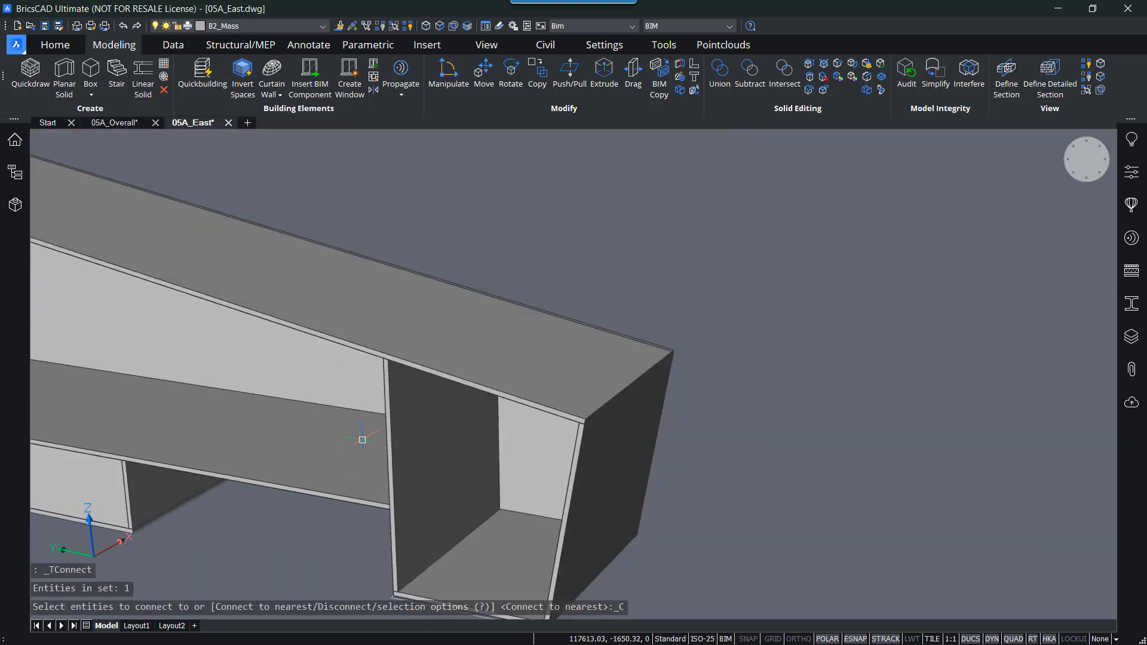
shift+middle_drag(362, 440, 400, 451)
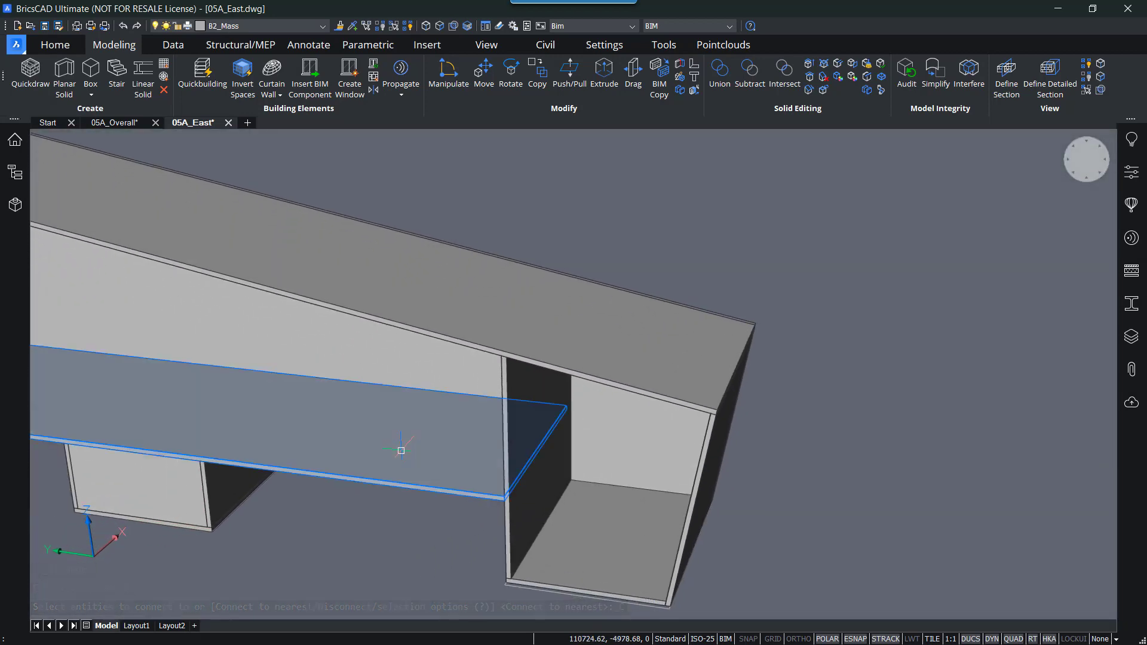
Step: Set SELECTIONMODES to 2 so that solid faces can be selected
scroll(401, 450, down, 3)
middle_drag(336, 506, 595, 460)
scroll(560, 504, up, 3)
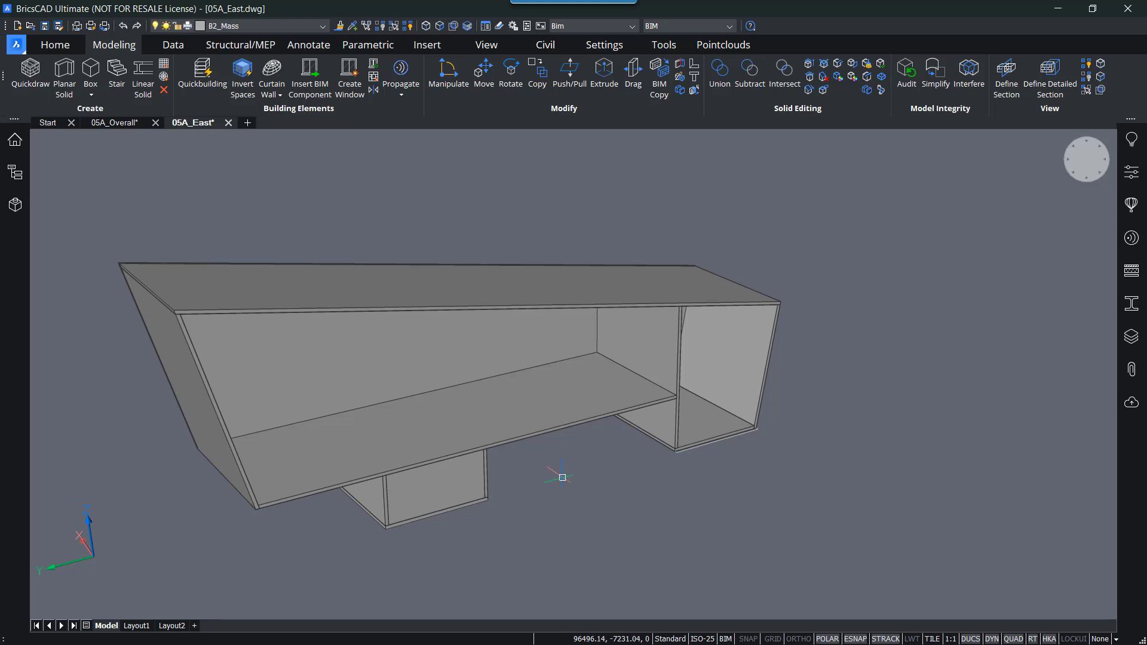
middle_drag(537, 384, 588, 402)
scroll(578, 384, up, 5)
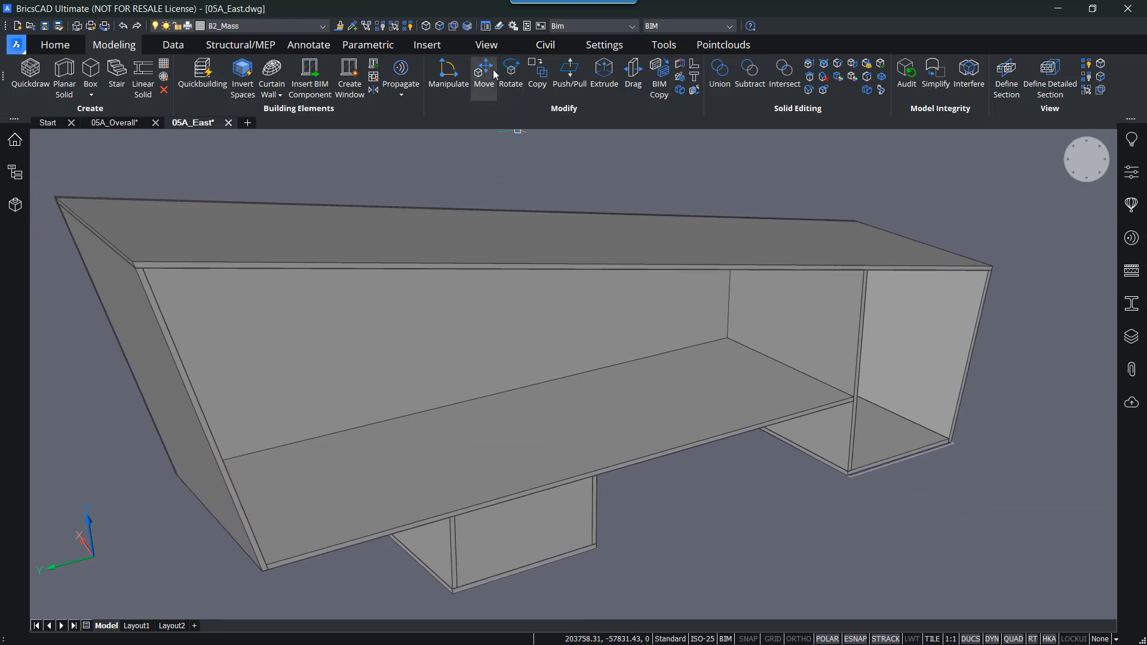
mouse_move(705, 381)
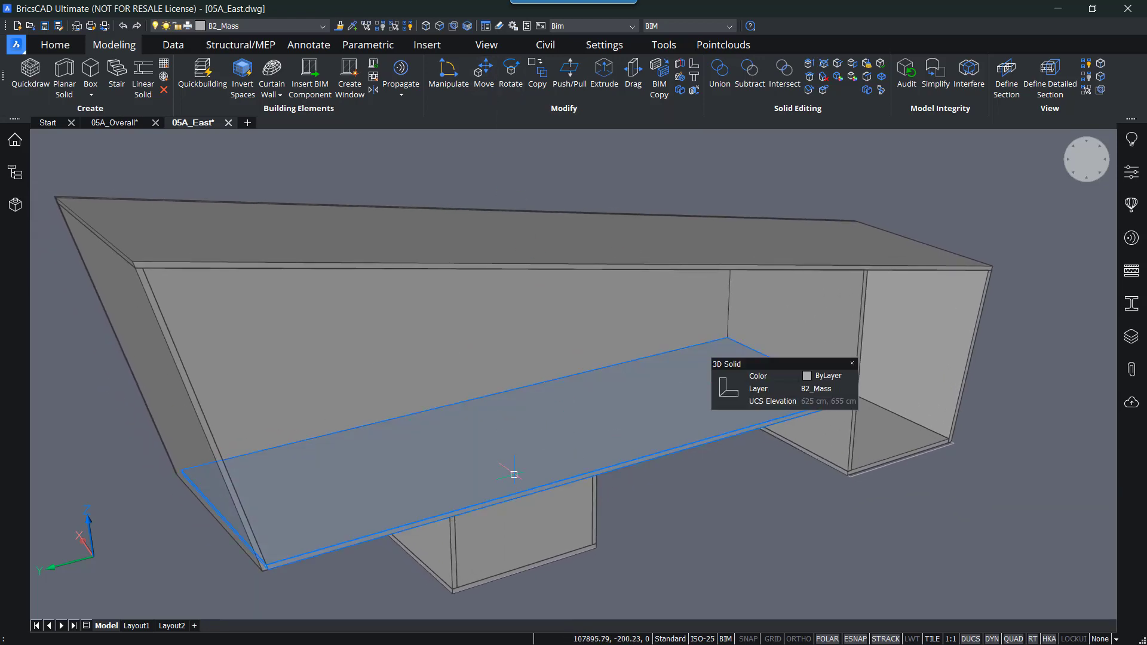
click(443, 29)
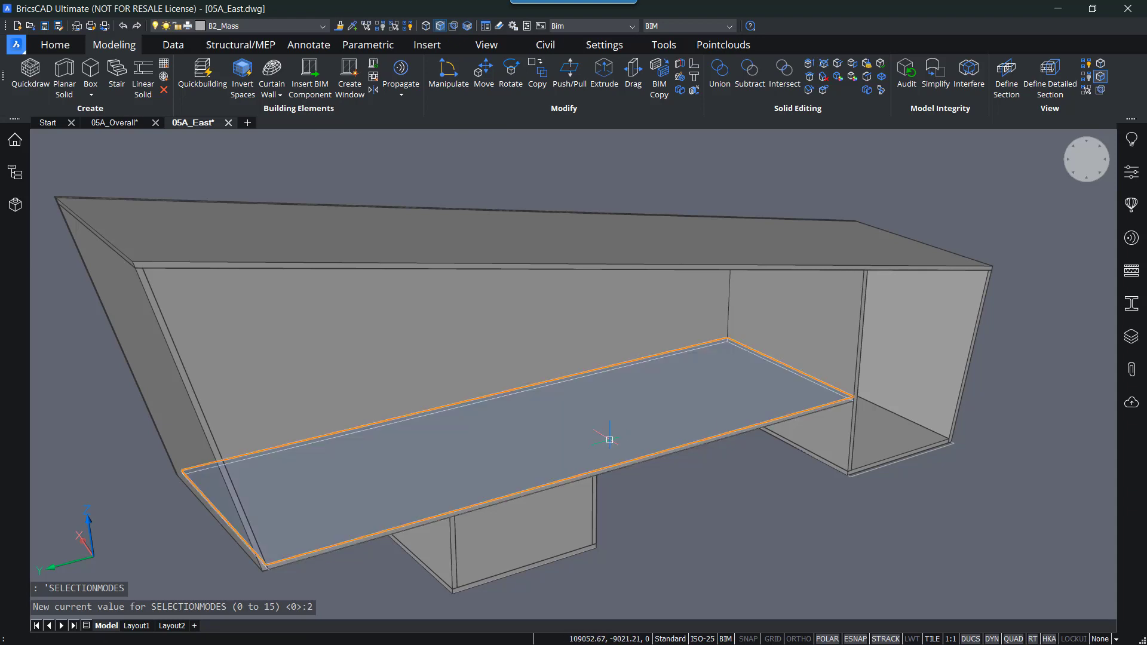
Step: Try to copy the upper floor slab upward with BIM Copy, then cancel the further copy and erase the new slab
mouse_move(610, 440)
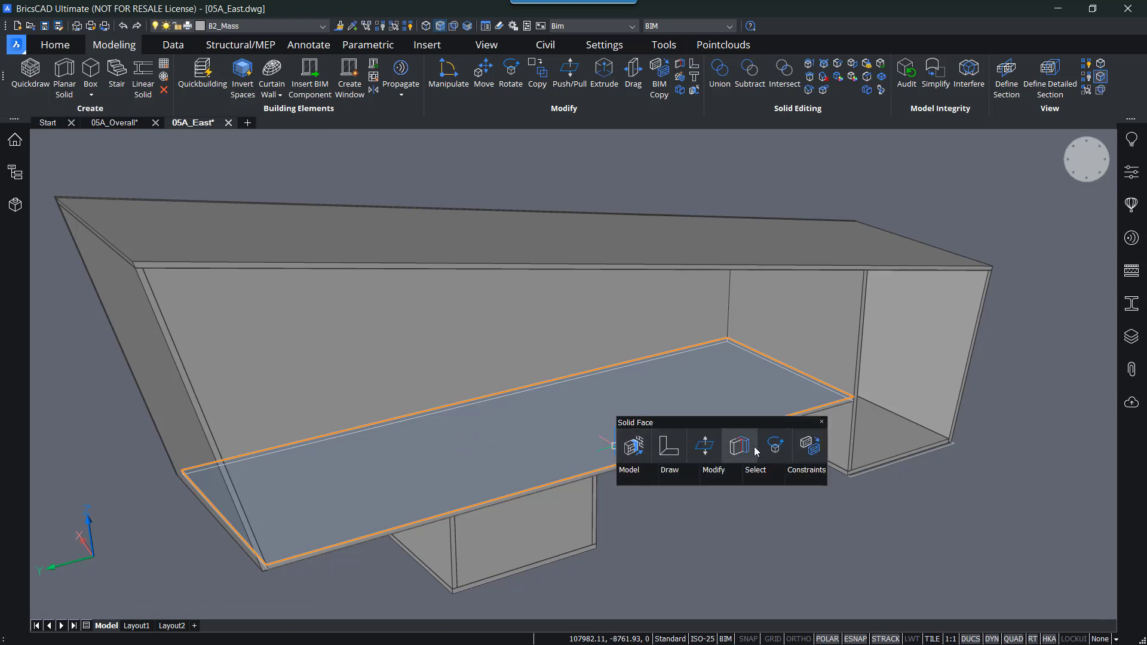
click(810, 446)
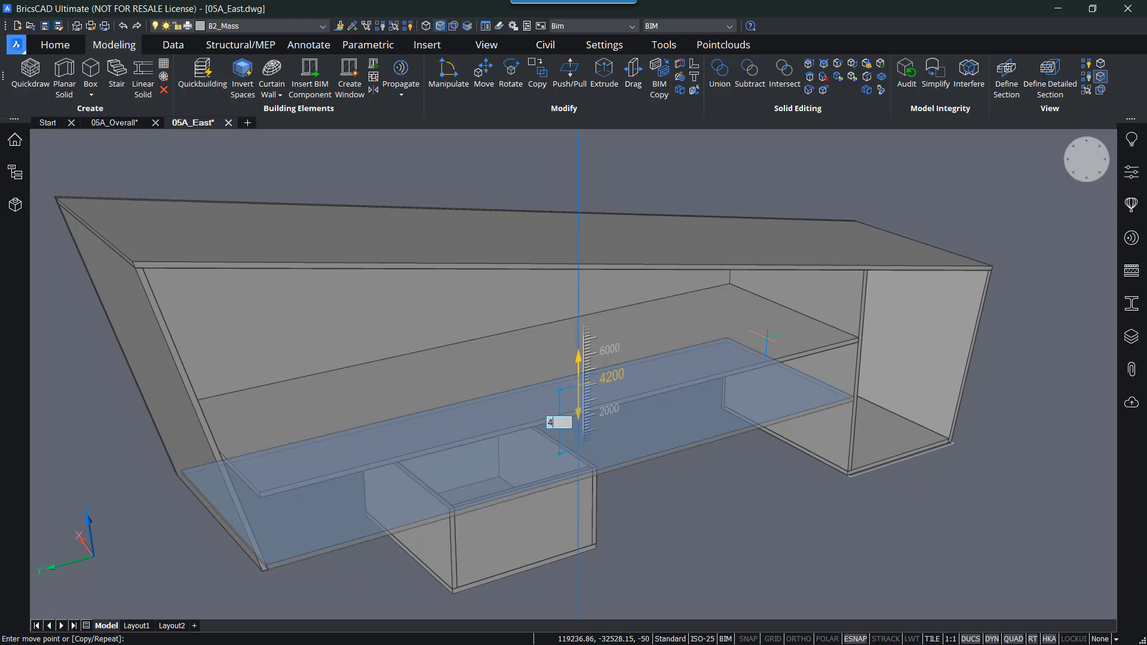
key(ctrl)
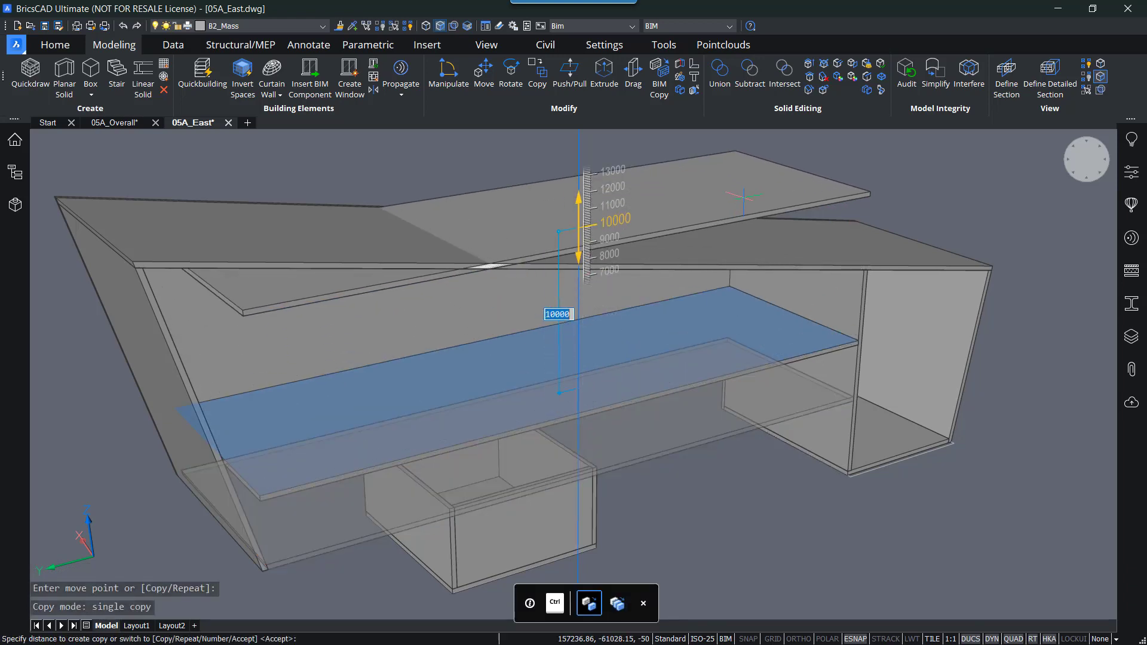
key(F3)
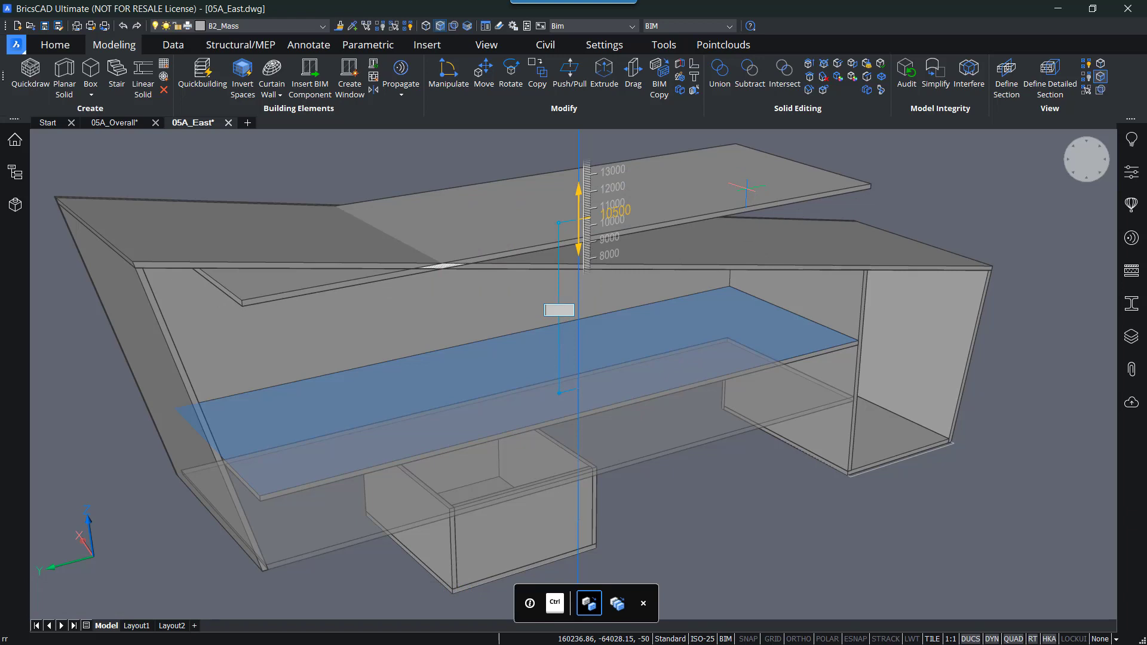
key(Escape)
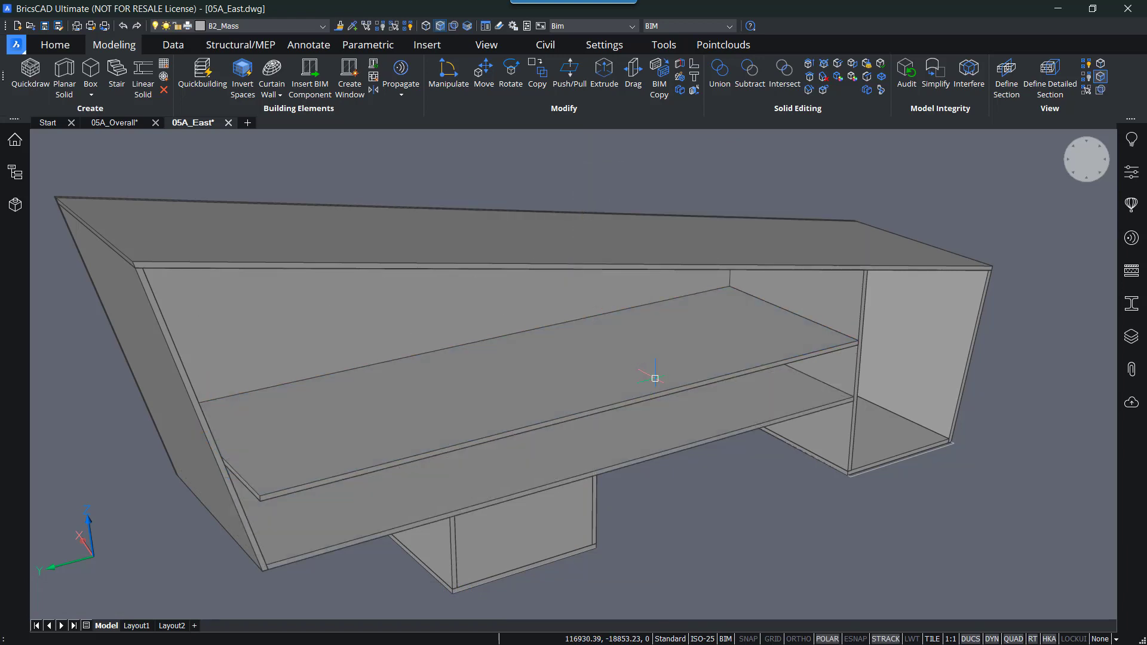
click(603, 379)
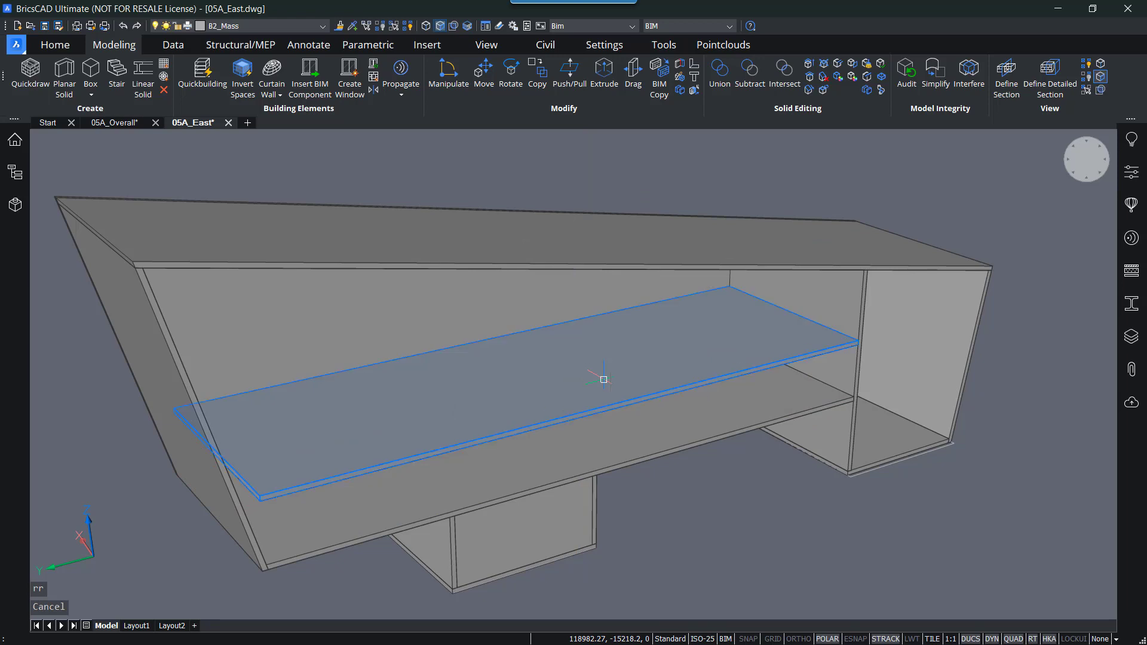
key(Delete)
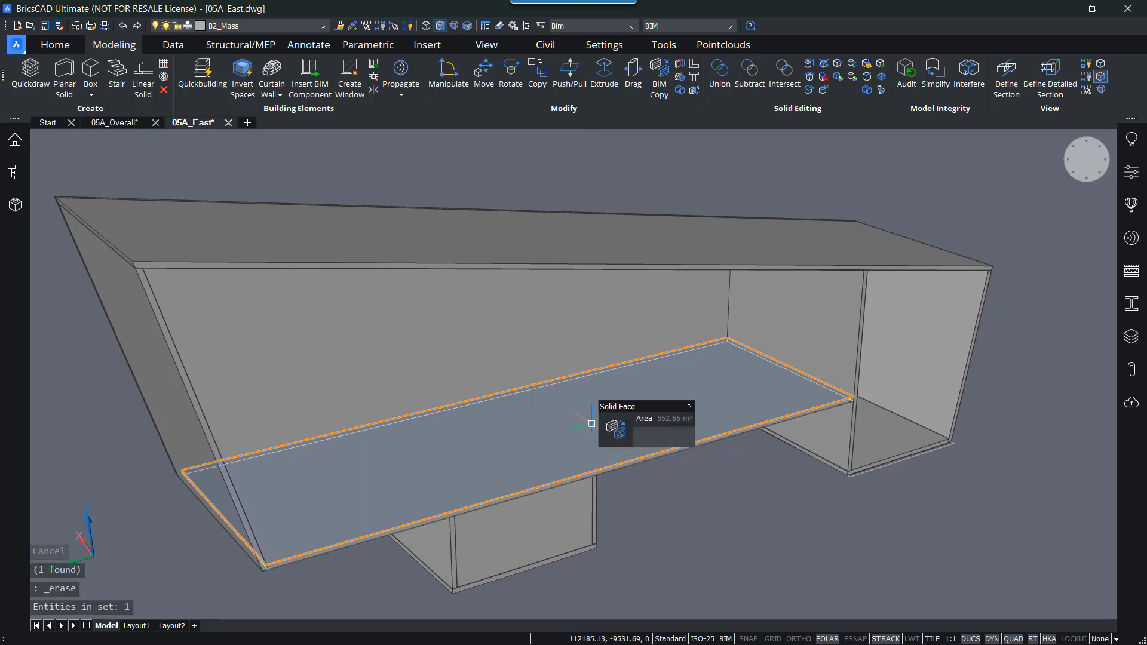
Step: Copy the upper floor slab upward with BIM Copy at a distance of 4000 mm, using the Repeat option to add two slabs
click(621, 439)
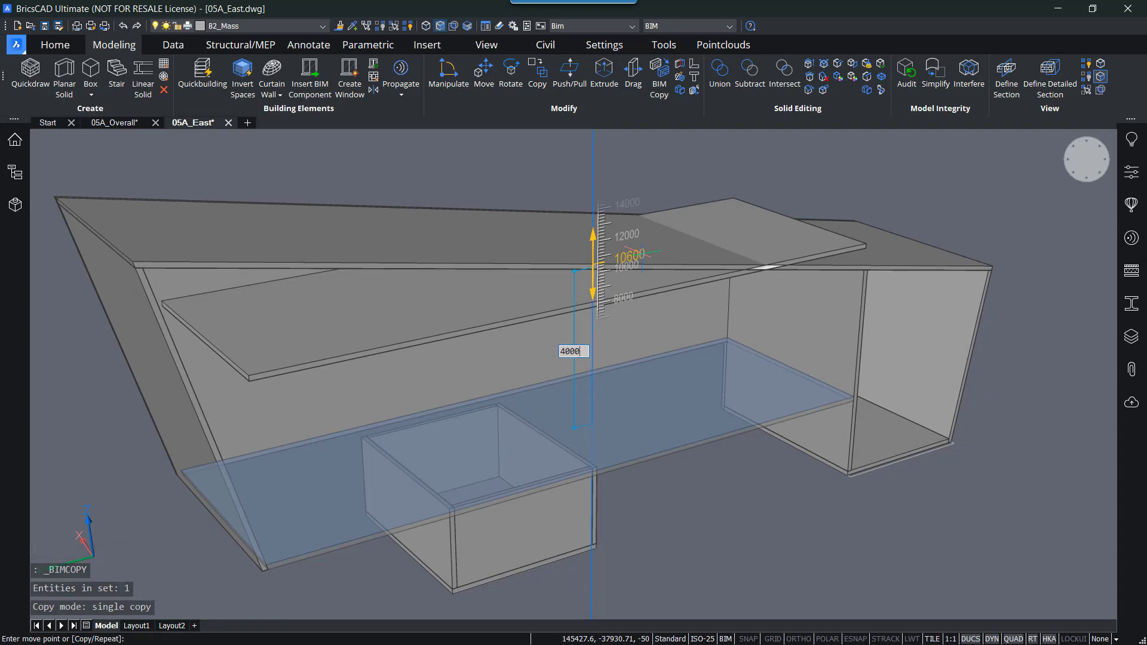
key(Return)
text(r)
key(Return)
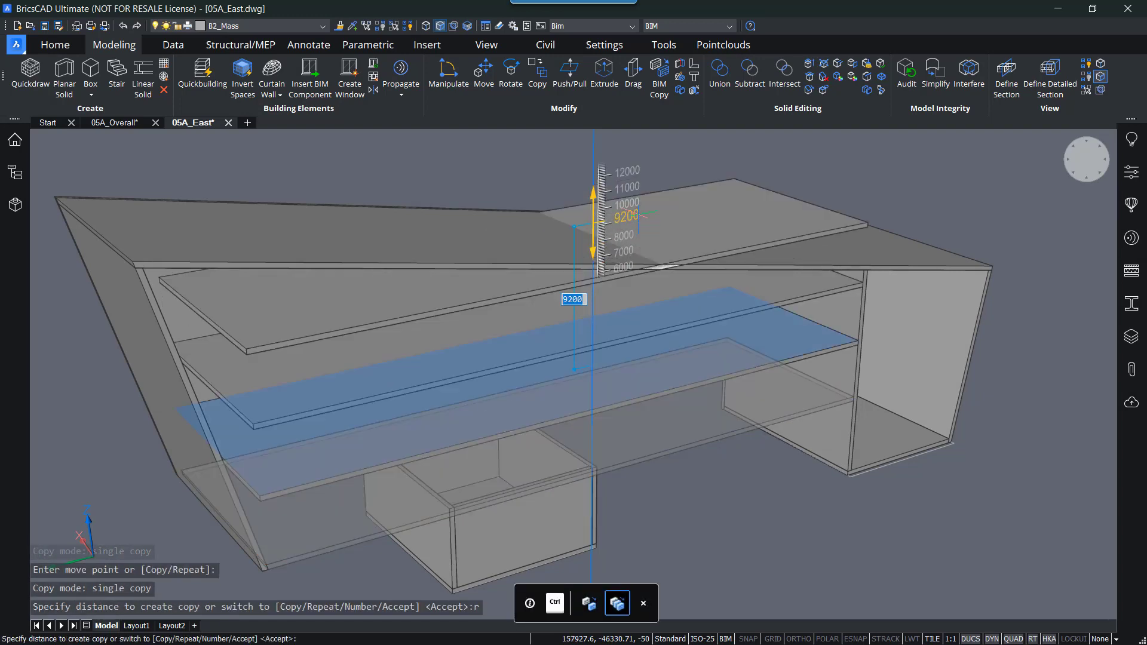
scroll(638, 213, down, 2)
scroll(603, 218, down, 2)
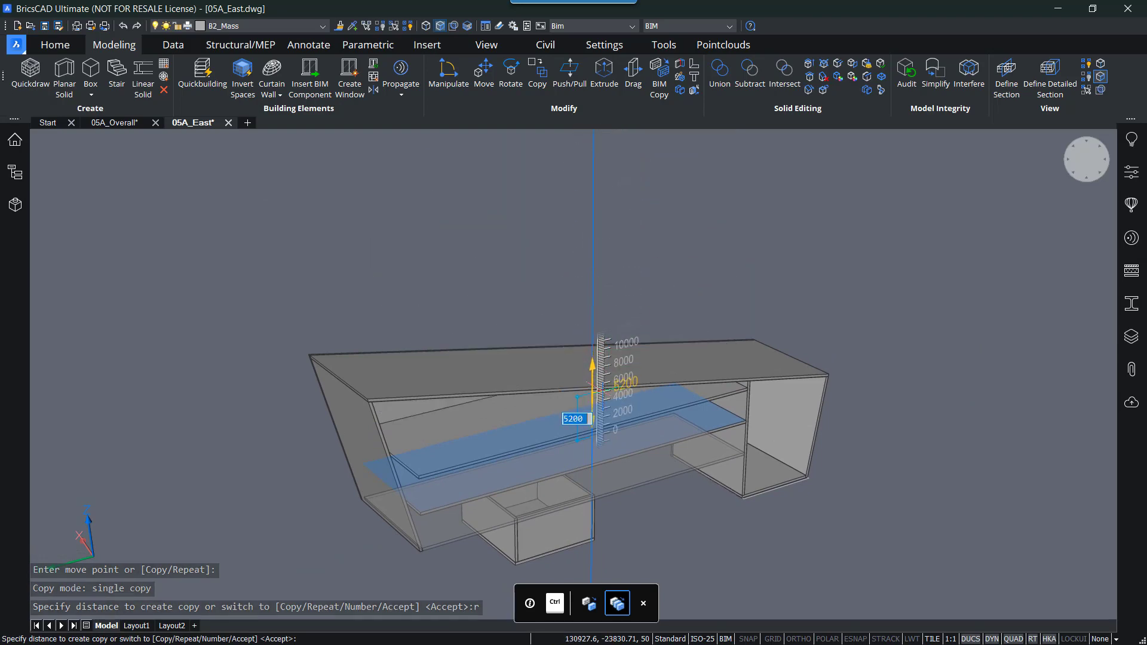
key(ctrl)
key(Escape)
Step: Extend the end faces of the two new slabs to the slanted end wall by connecting them to the nearest solid
shift+middle_drag(574, 305, 435, 384)
scroll(409, 389, up, 5)
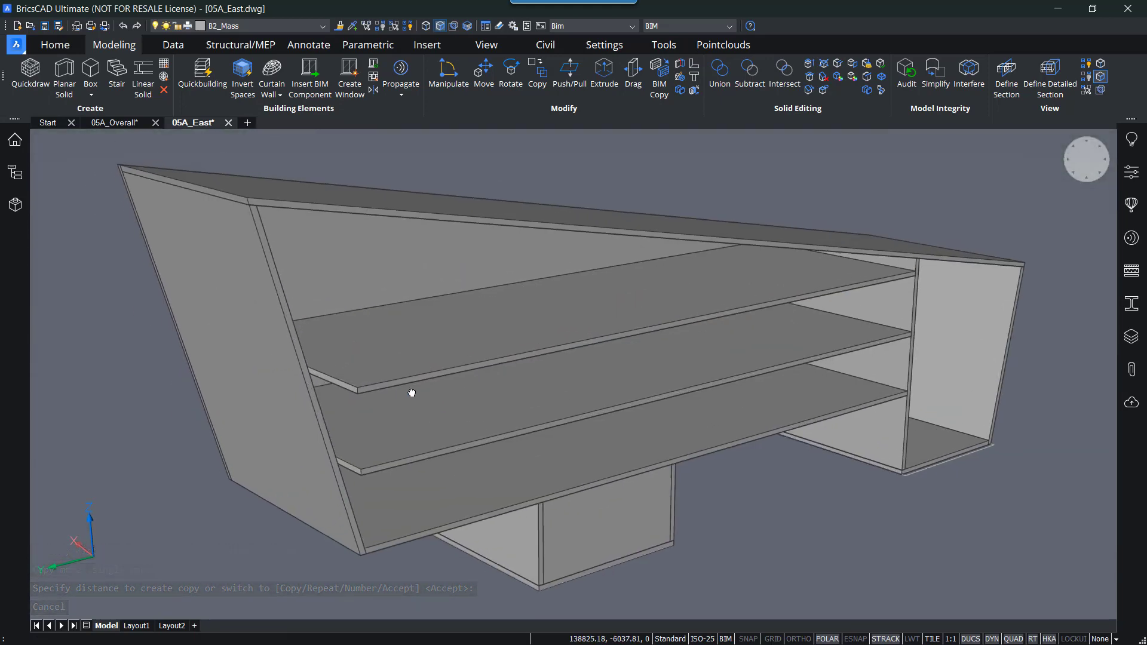
scroll(377, 463, up, 4)
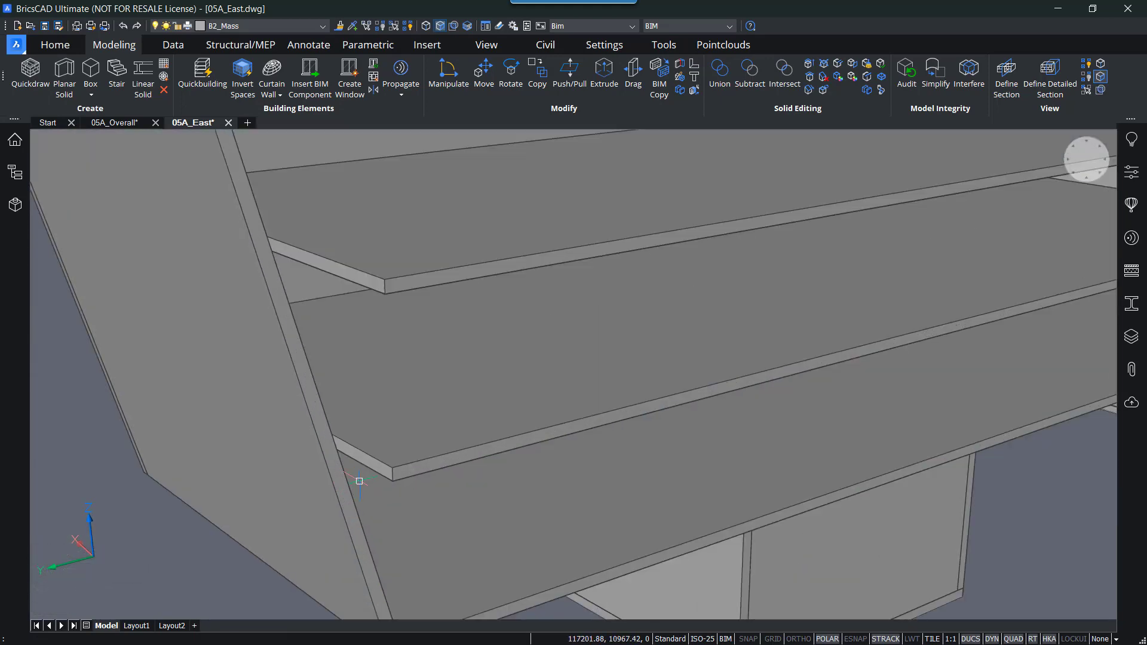
click(370, 467)
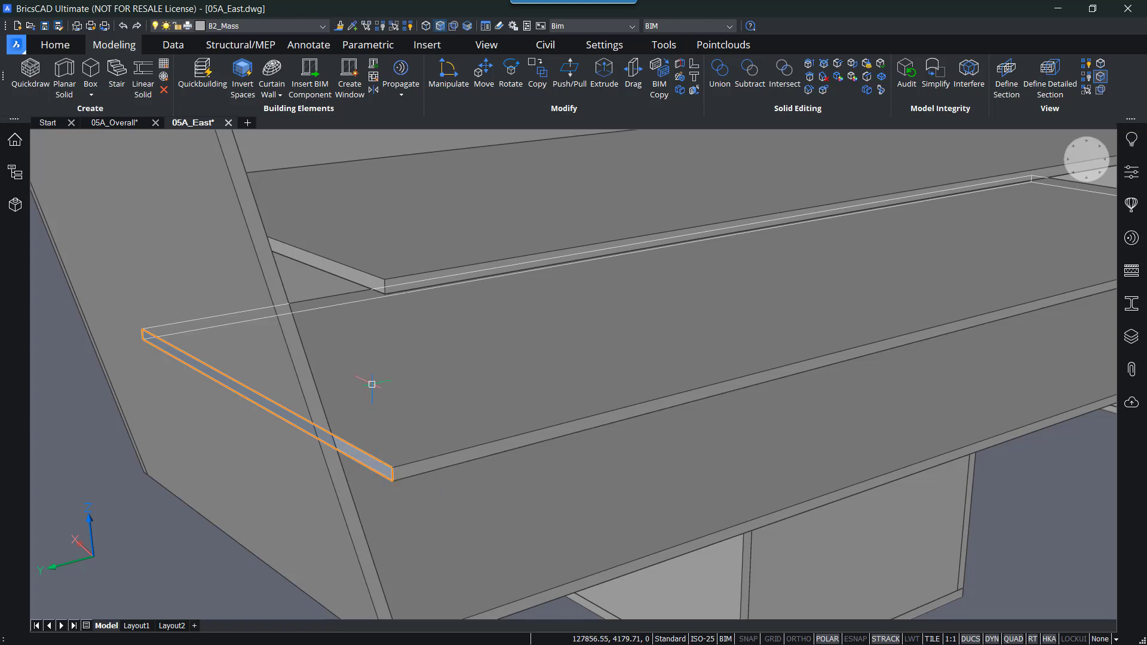
click(348, 276)
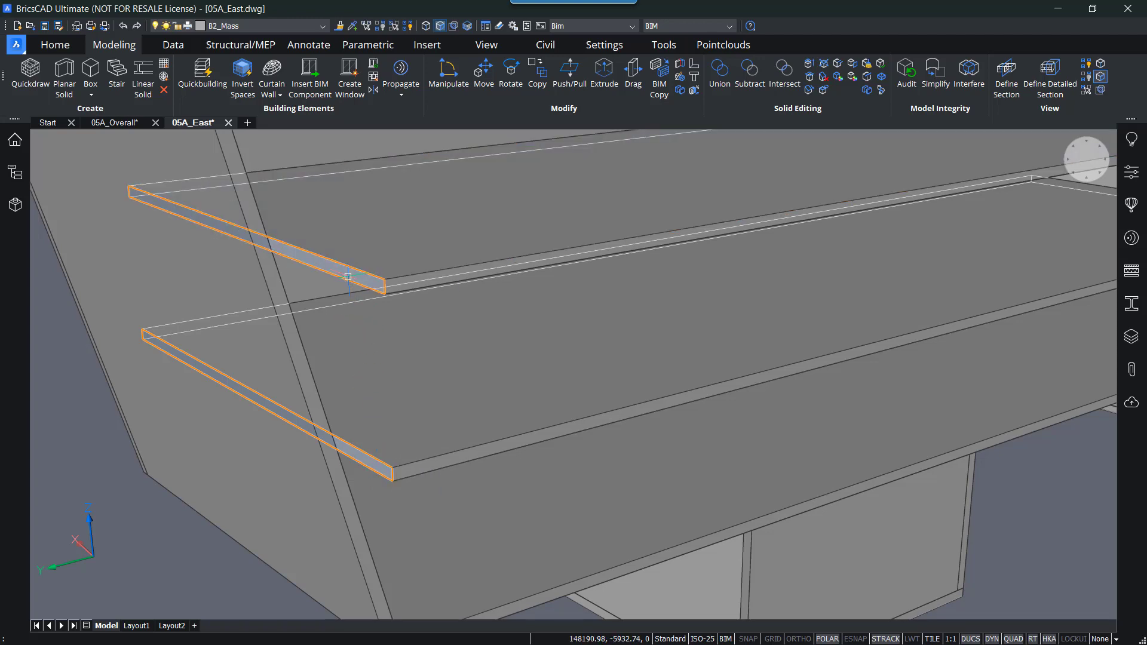
scroll(161, 430, down, 2)
shift+middle_drag(99, 452, 307, 466)
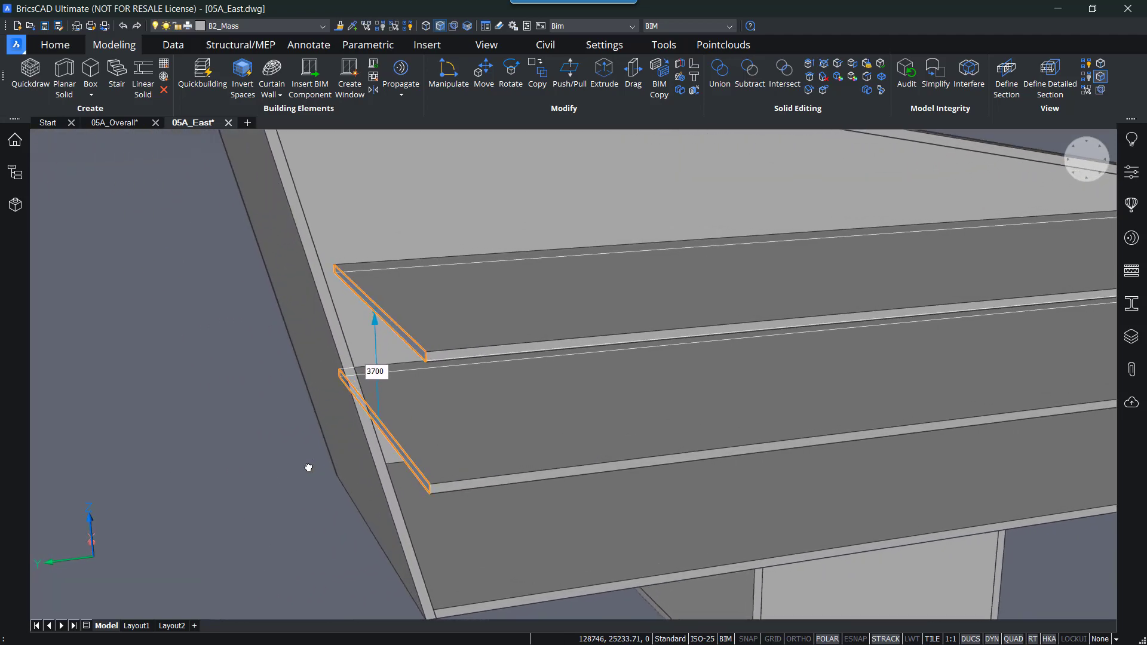
mouse_move(234, 396)
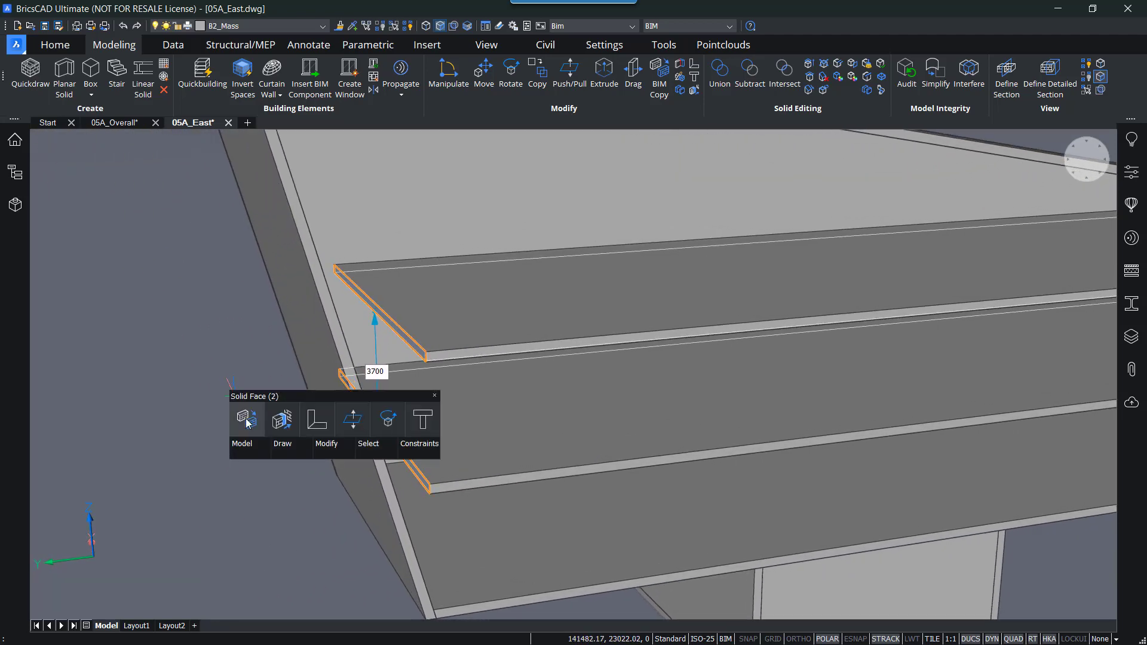
click(281, 421)
middle_drag(515, 392, 561, 376)
scroll(374, 405, down, 5)
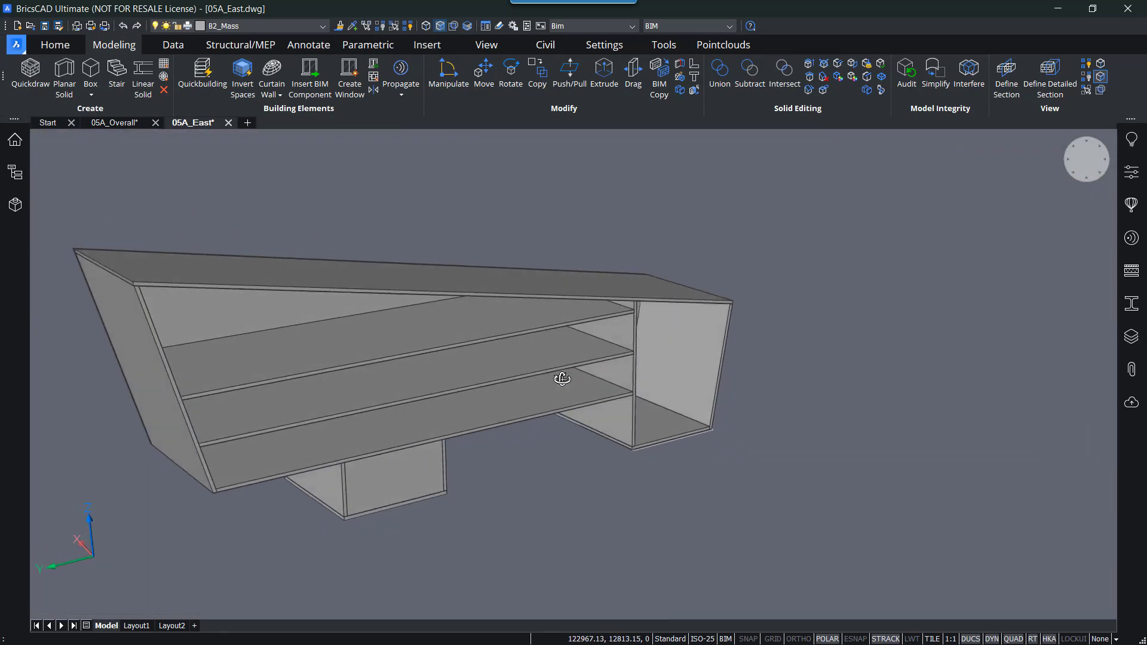
shift+middle_drag(510, 349, 558, 389)
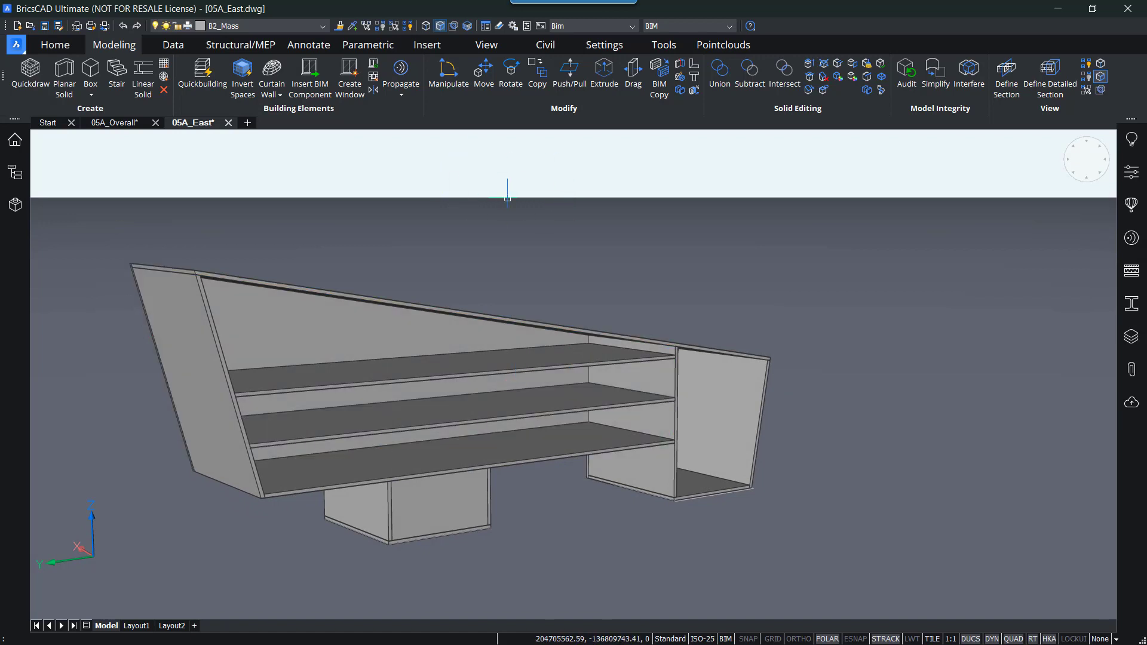
Step: Enable boundary selection with SELECTIONMODES 6 and BIM Copy the end wall's boundary on the lowest long floor into three partition walls
click(453, 27)
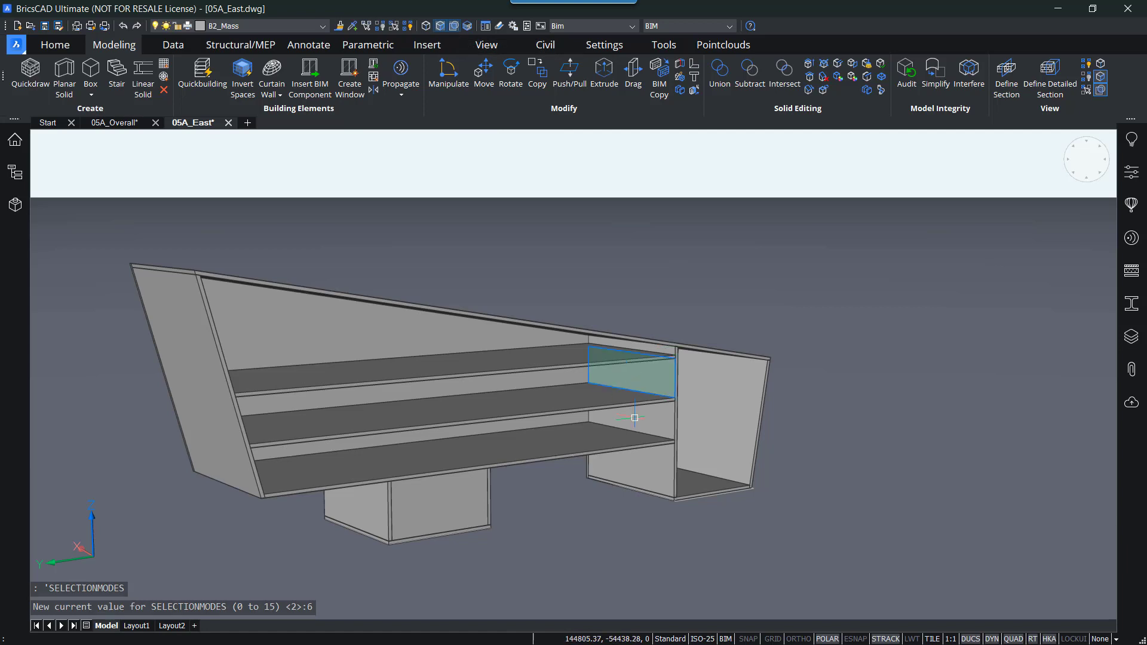
scroll(621, 418, up, 5)
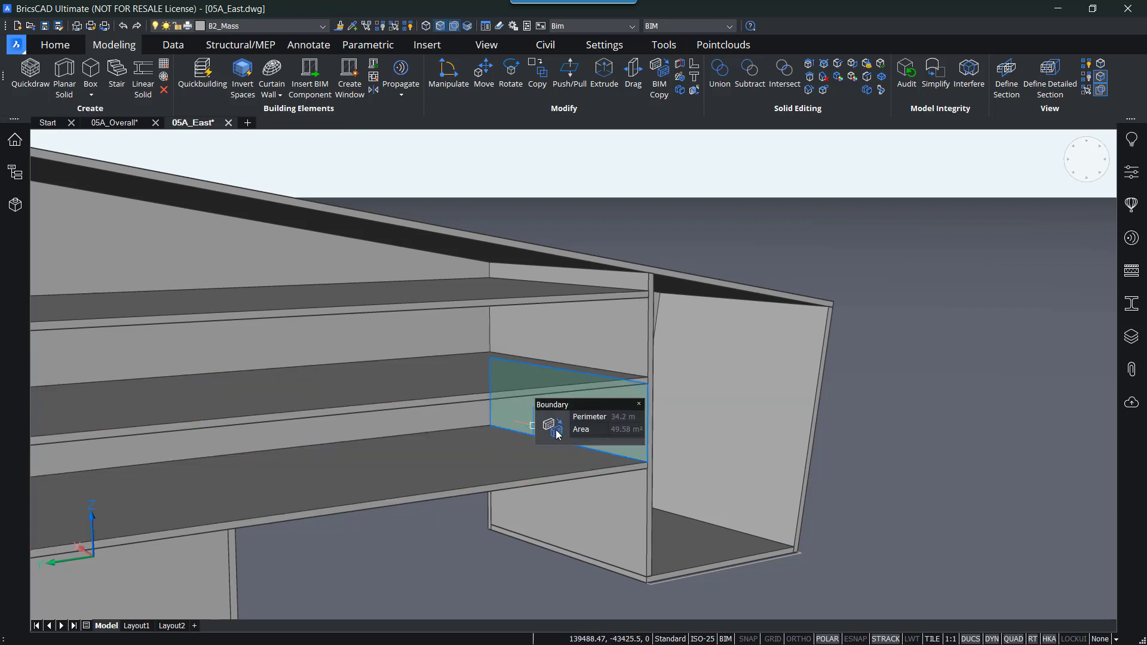
click(556, 435)
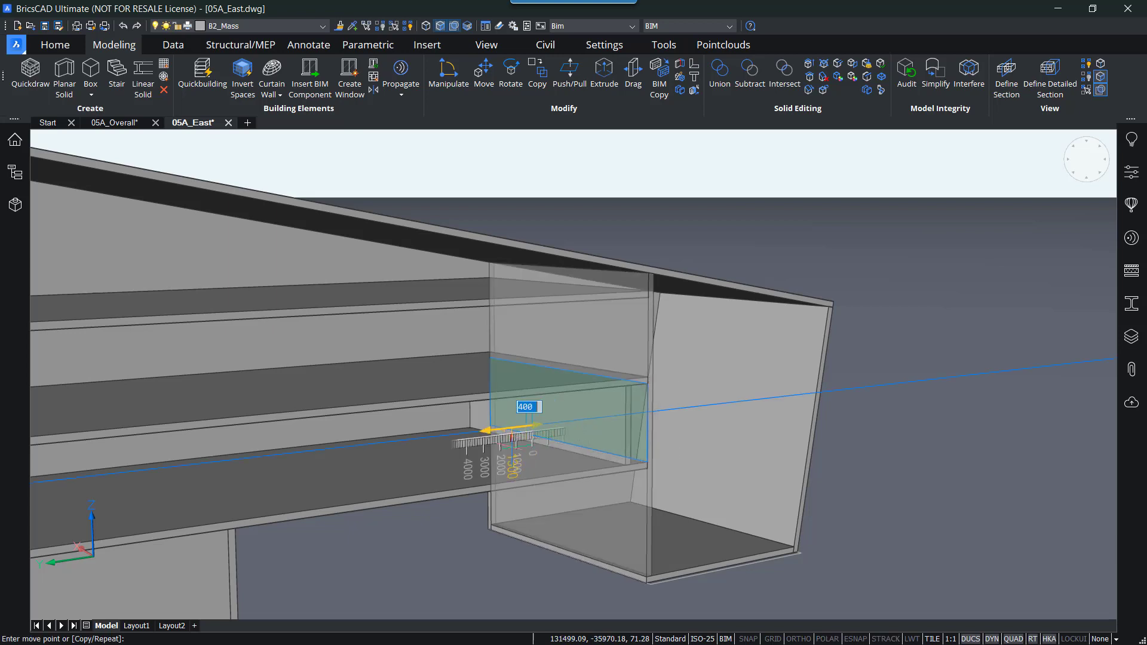
click(273, 503)
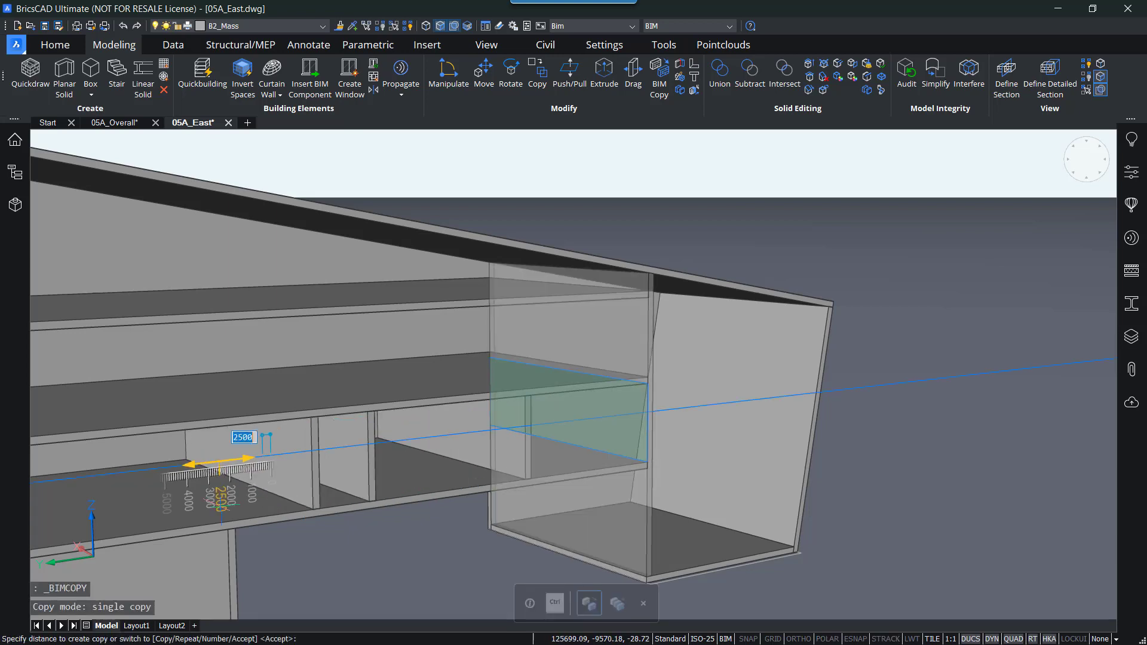
click(200, 514)
key(Return)
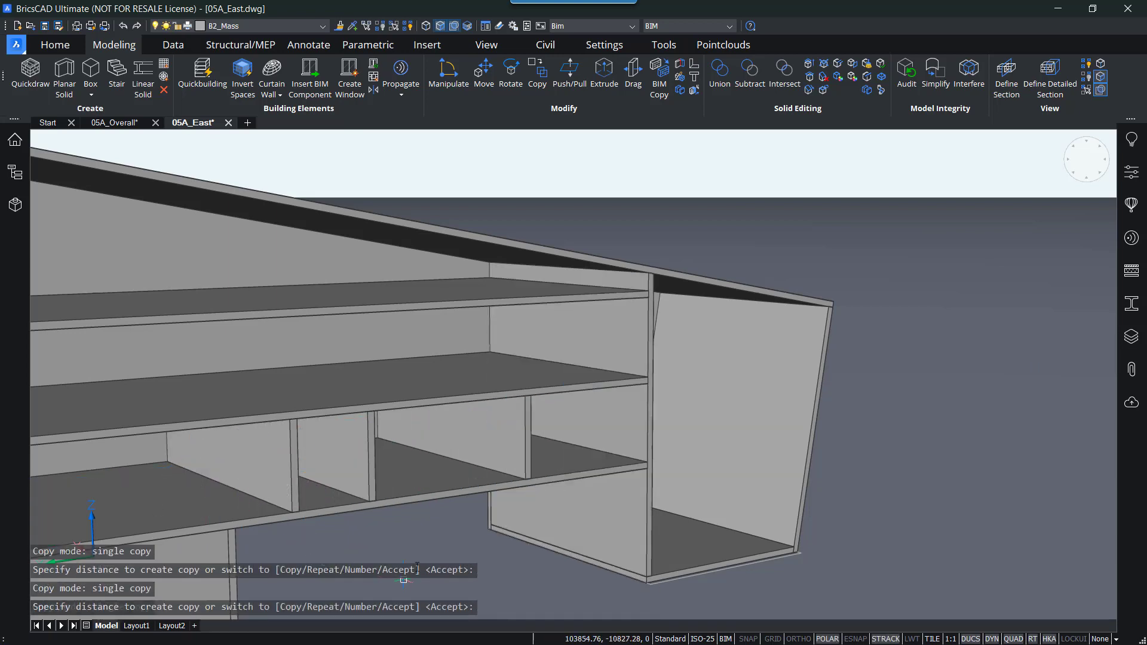
middle_drag(459, 531, 495, 500)
middle_drag(508, 542, 499, 533)
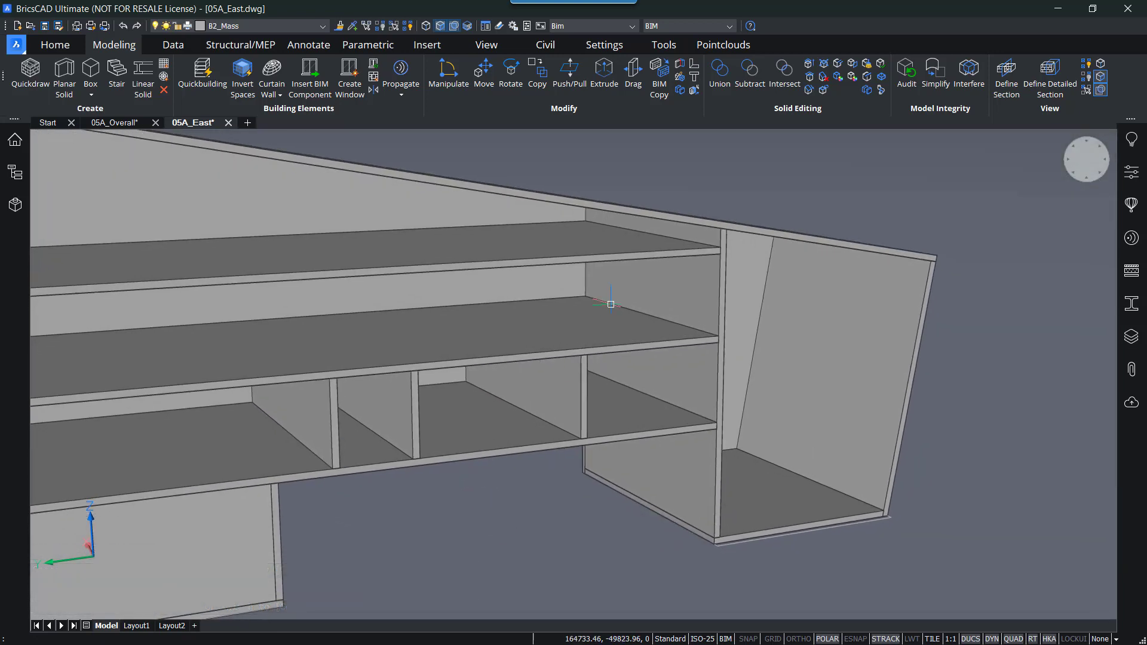
scroll(628, 574, down, 3)
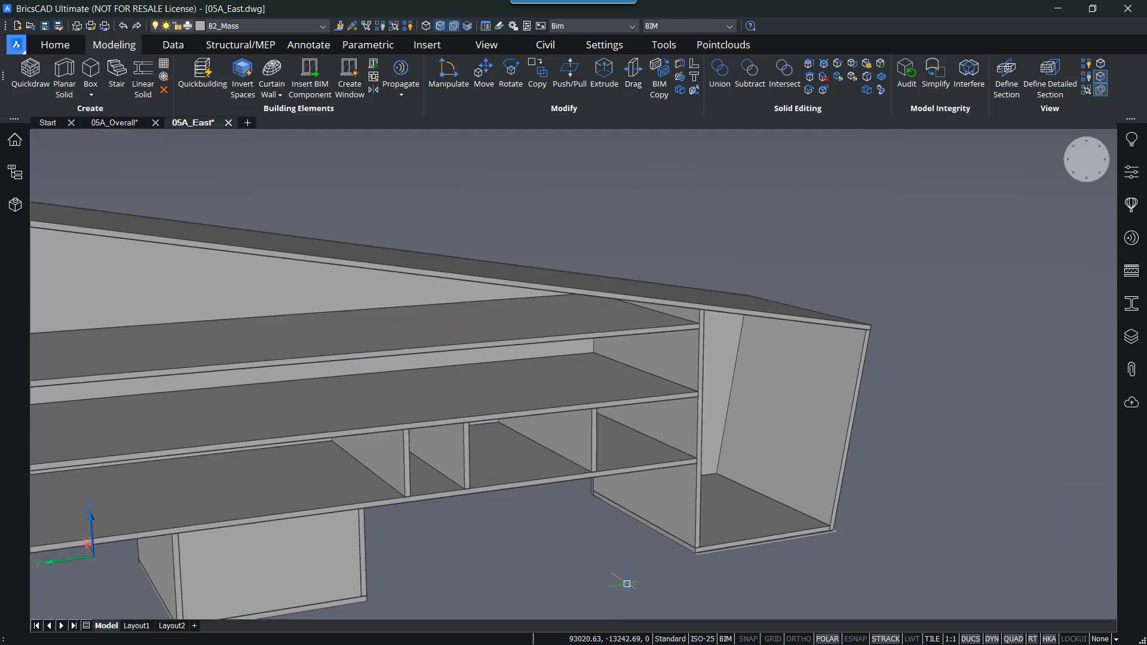
mouse_move(625, 576)
shift+middle_down()
mouse_move(445, 555)
mouse_move(620, 550)
mouse_move(593, 576)
mouse_move(620, 575)
shift+middle_up()
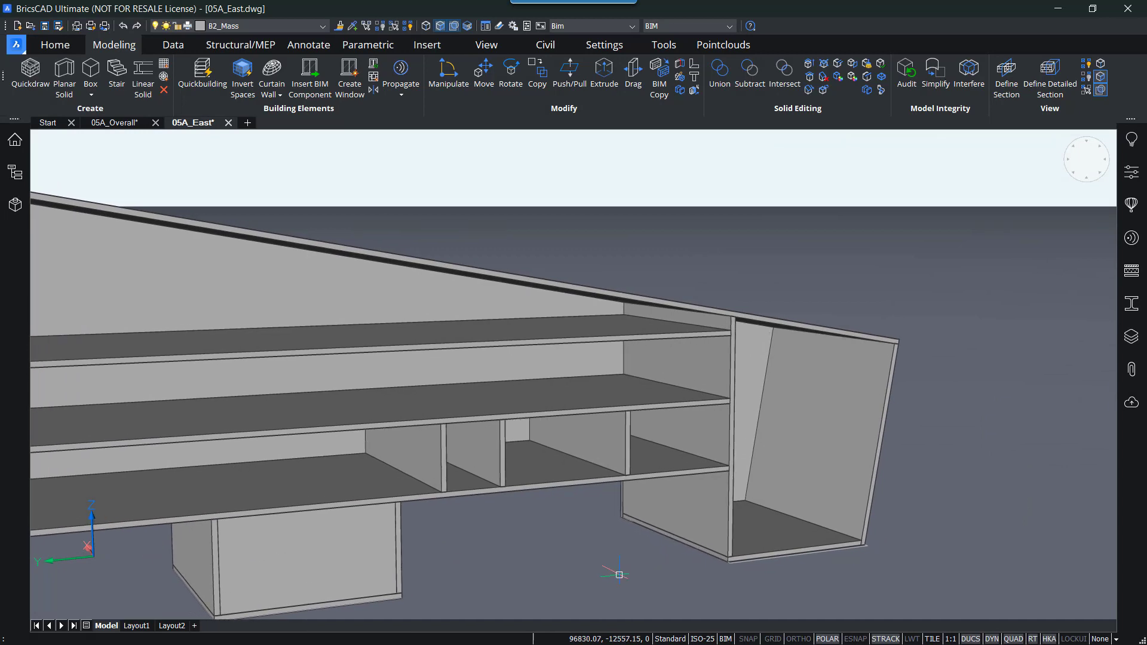
scroll(616, 571, down, 3)
middle_drag(615, 569, 674, 524)
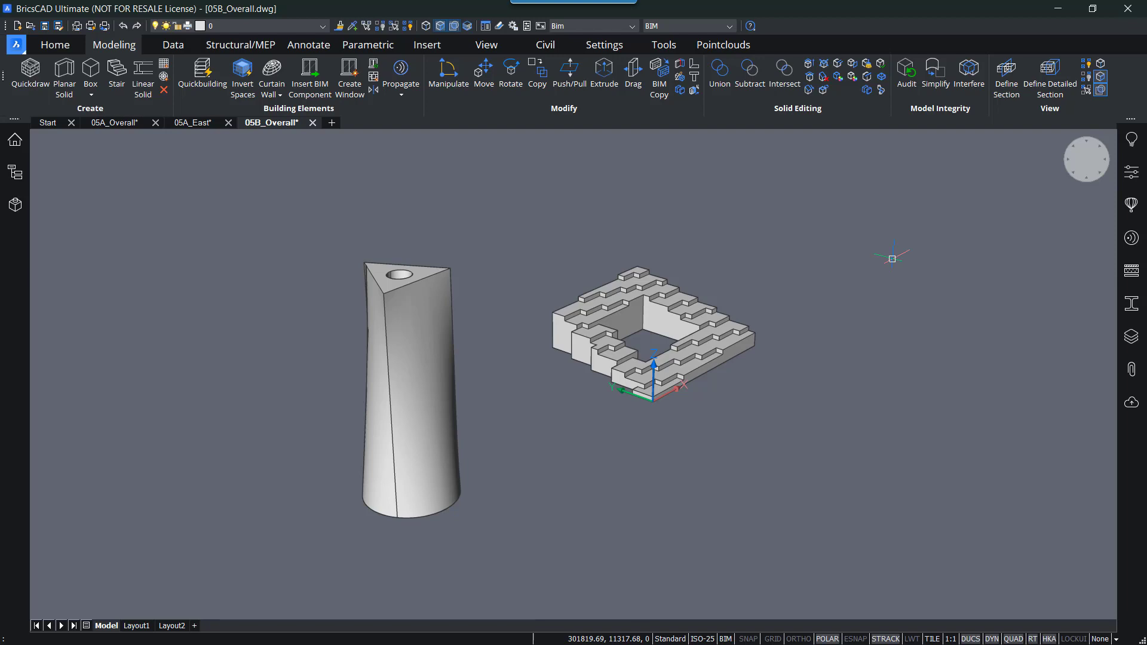
Step: Open the stepped building's external reference from the 05B_Overall drawing for editing and set SELECTIONMODES to 0
click(903, 261)
mouse_move(622, 281)
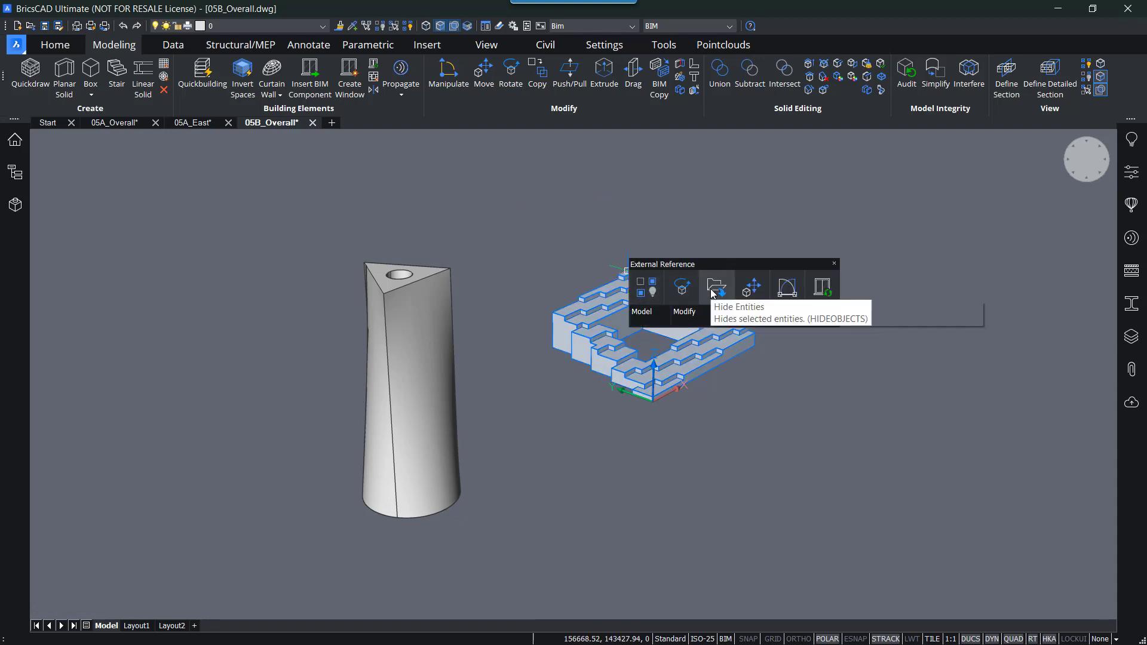
click(715, 289)
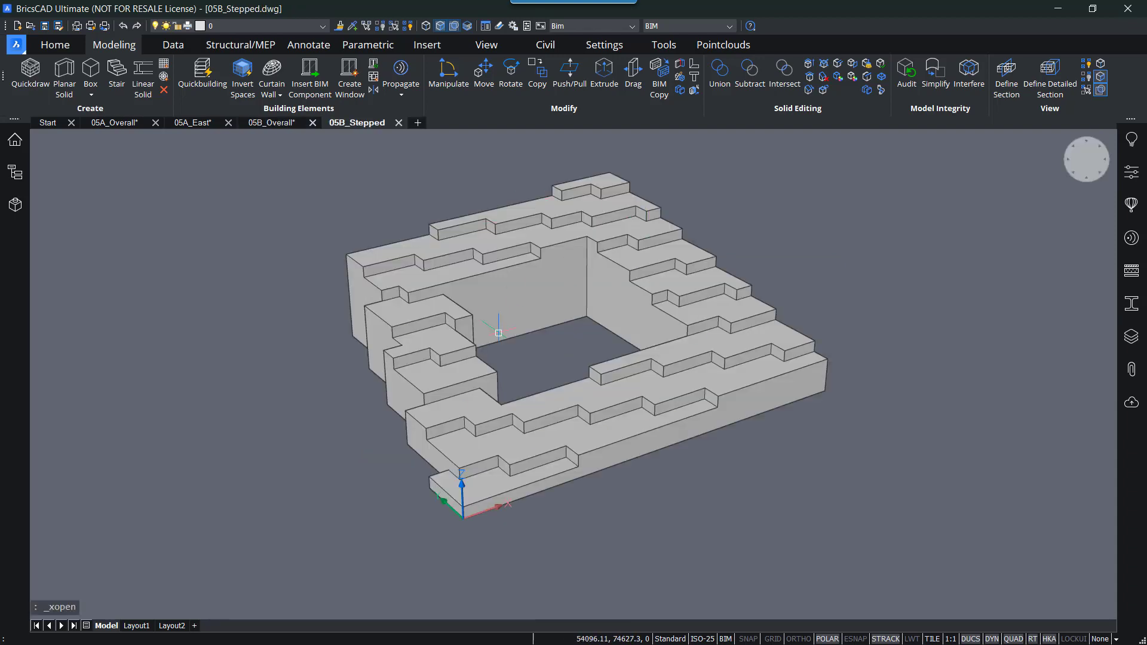
middle_drag(509, 349, 514, 385)
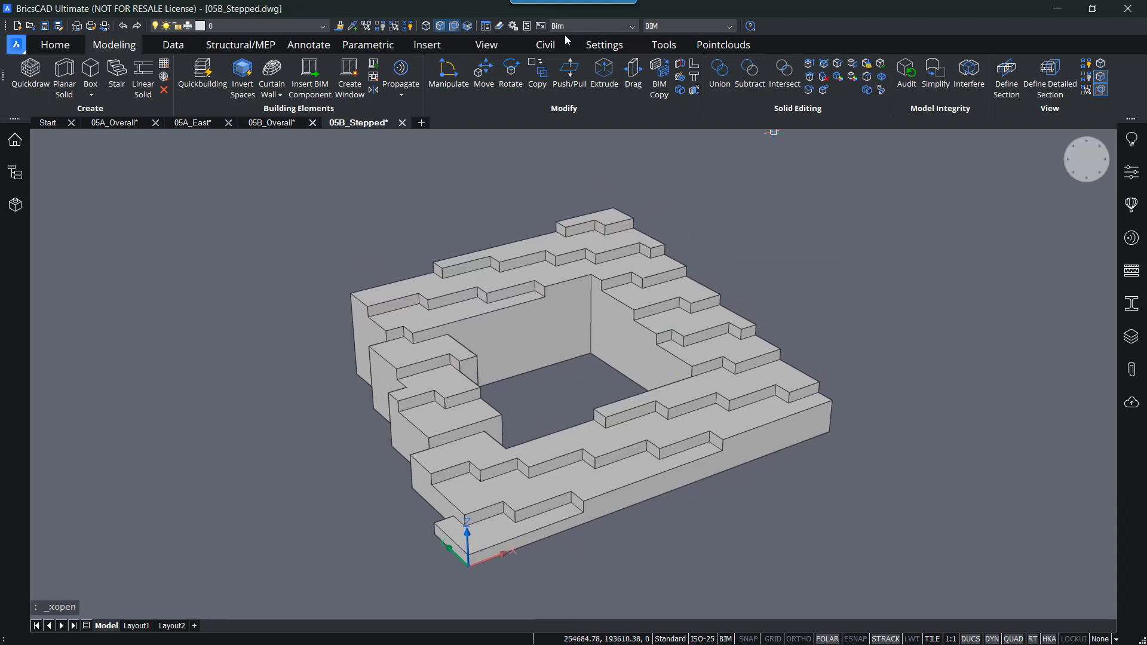
click(453, 27)
click(440, 26)
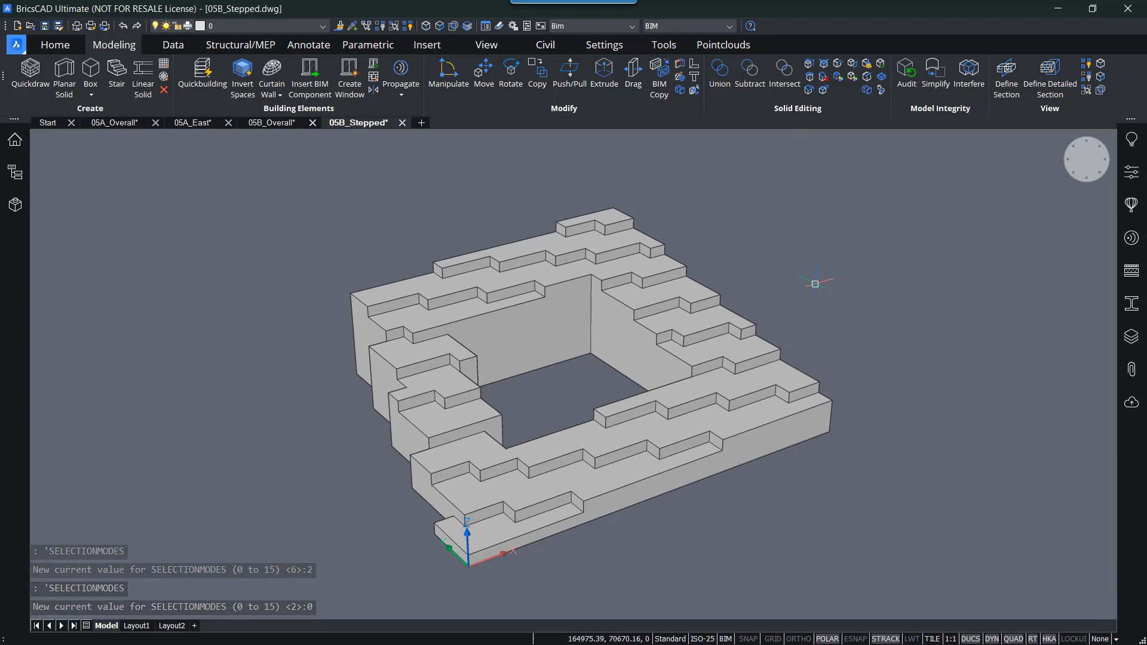
Step: Place a BIM section on the courtyard's rear wall face to inspect the inside of the stepped mass, and erase the section
click(496, 269)
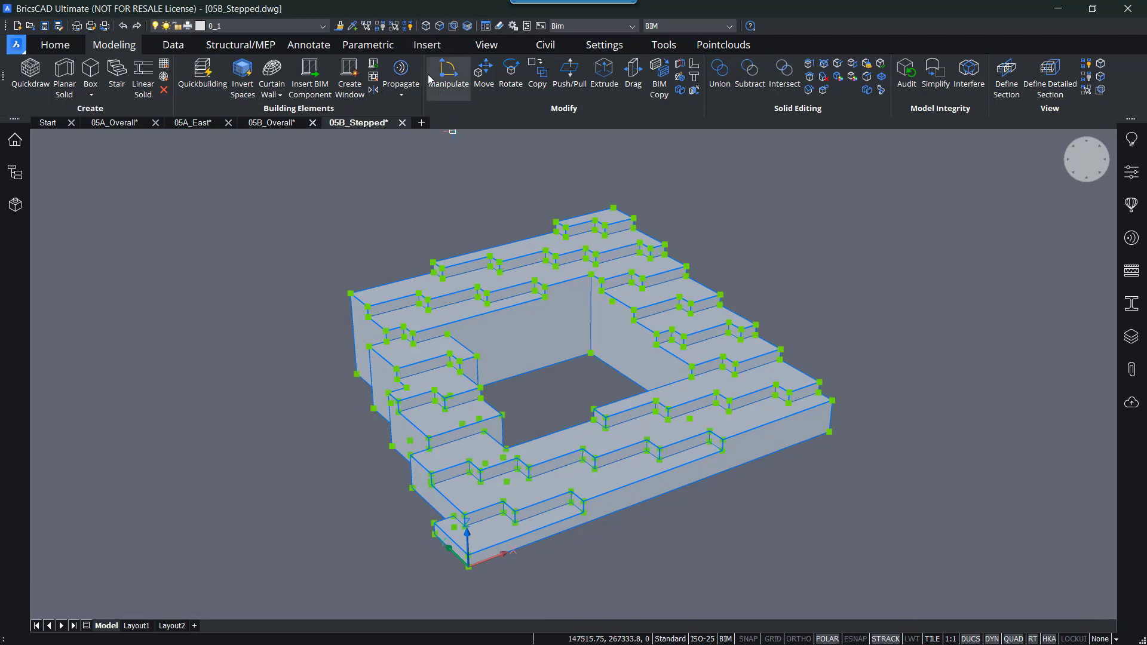
click(57, 45)
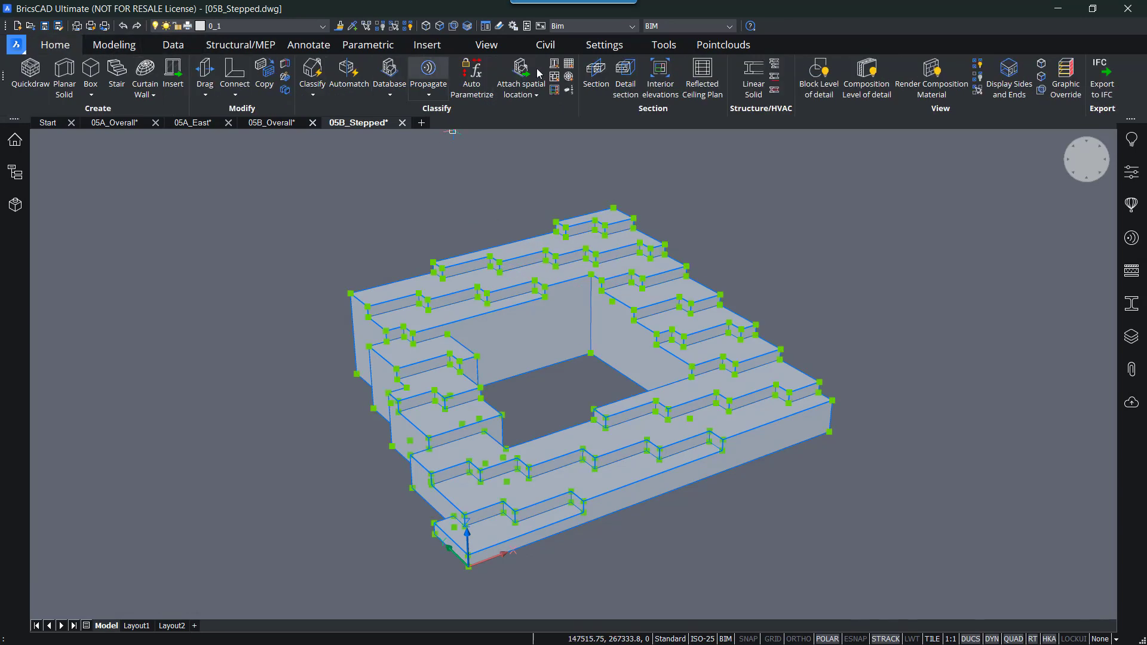
click(596, 76)
click(564, 297)
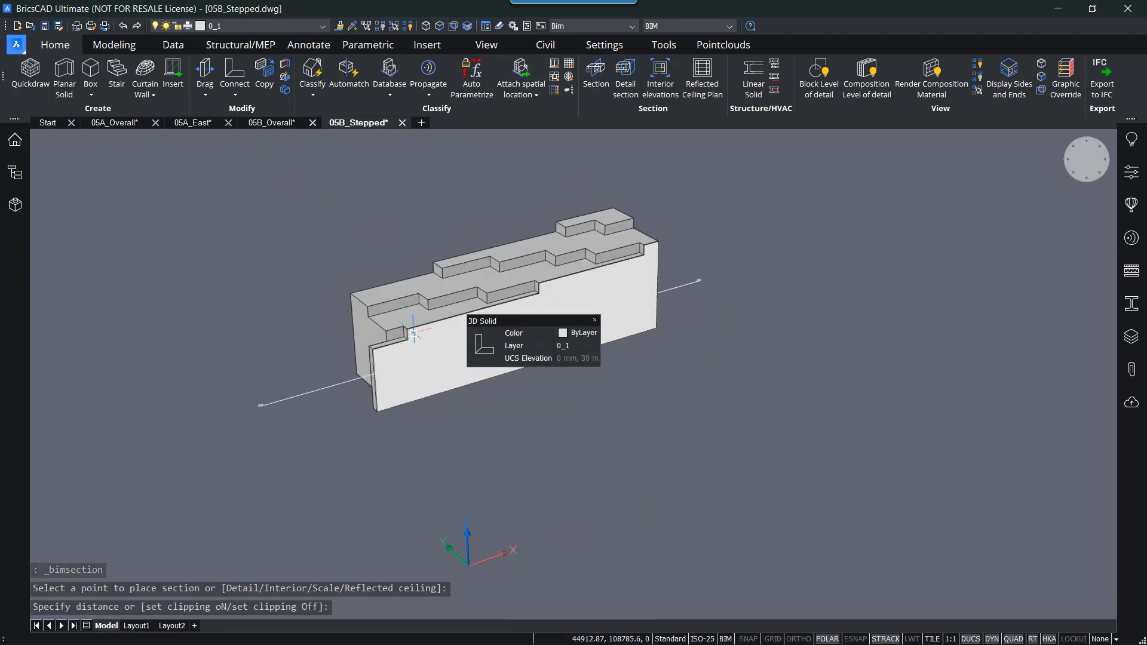
click(678, 259)
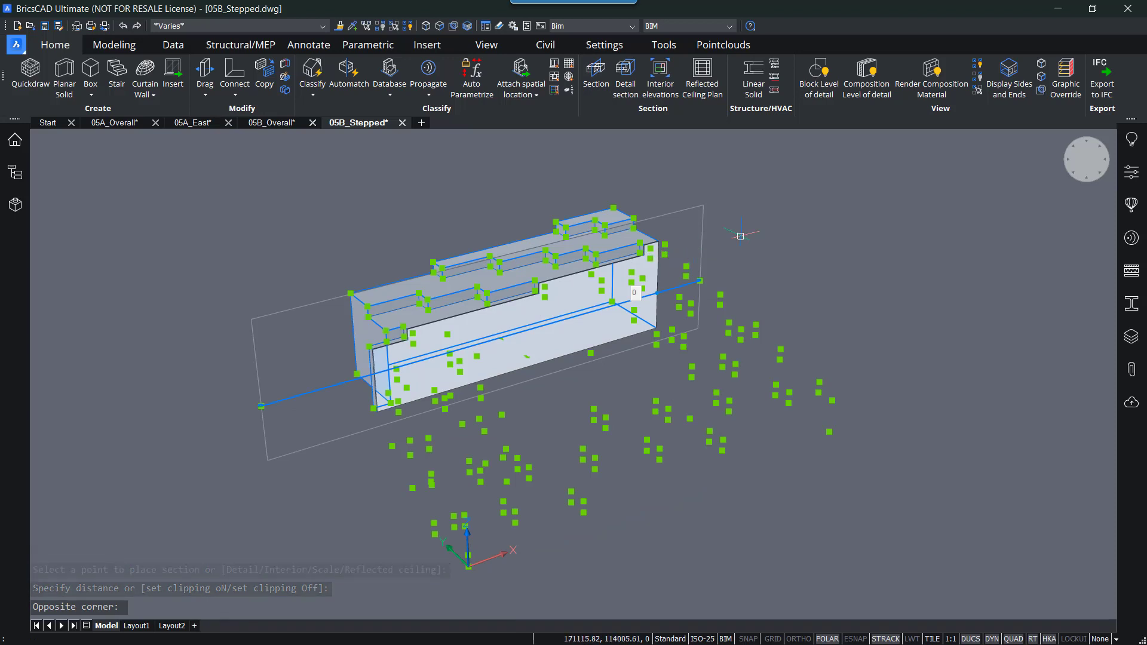
key(Escape)
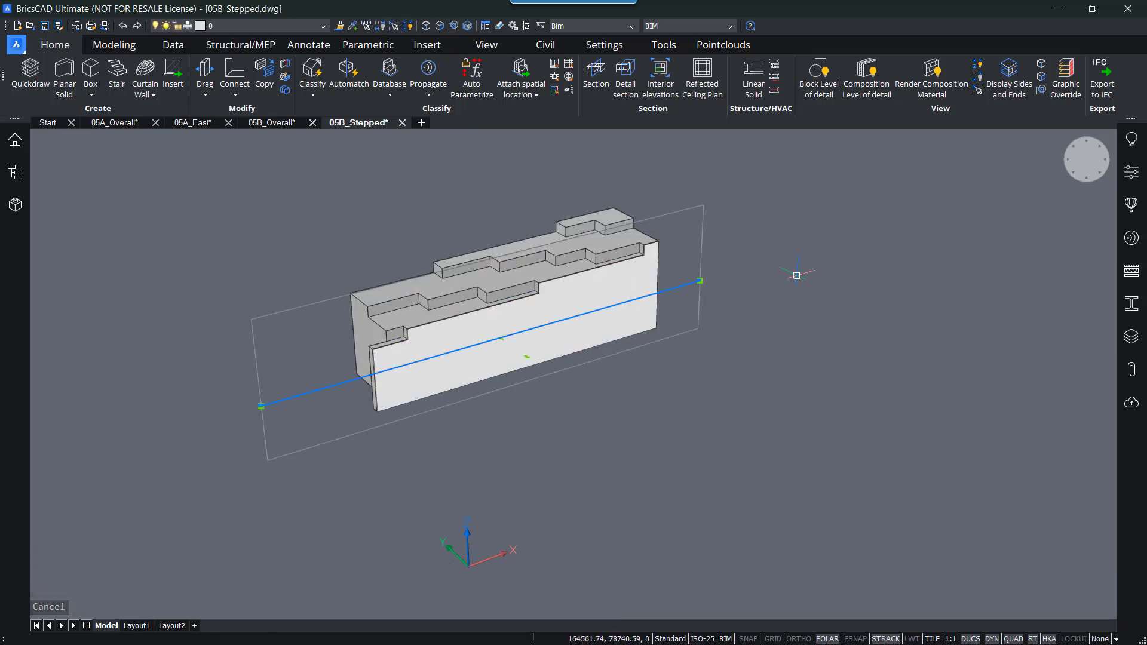
key(Delete)
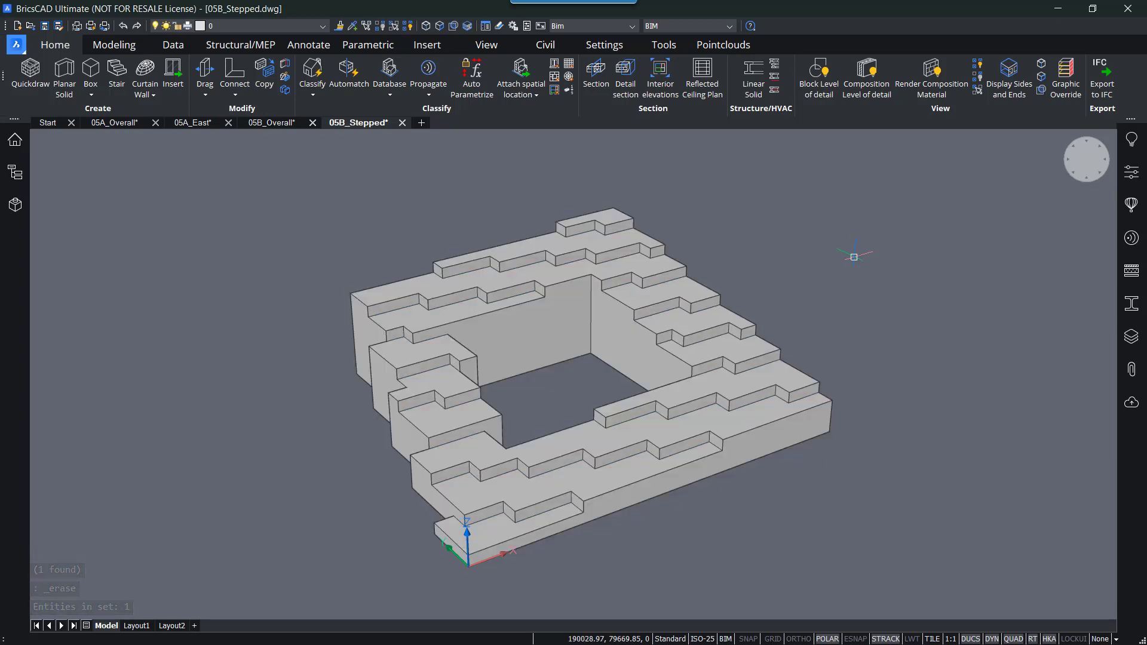
Step: Convert the stepped mass solid into a building with Quickbuilding, using a floor height of 3000 mm
click(572, 313)
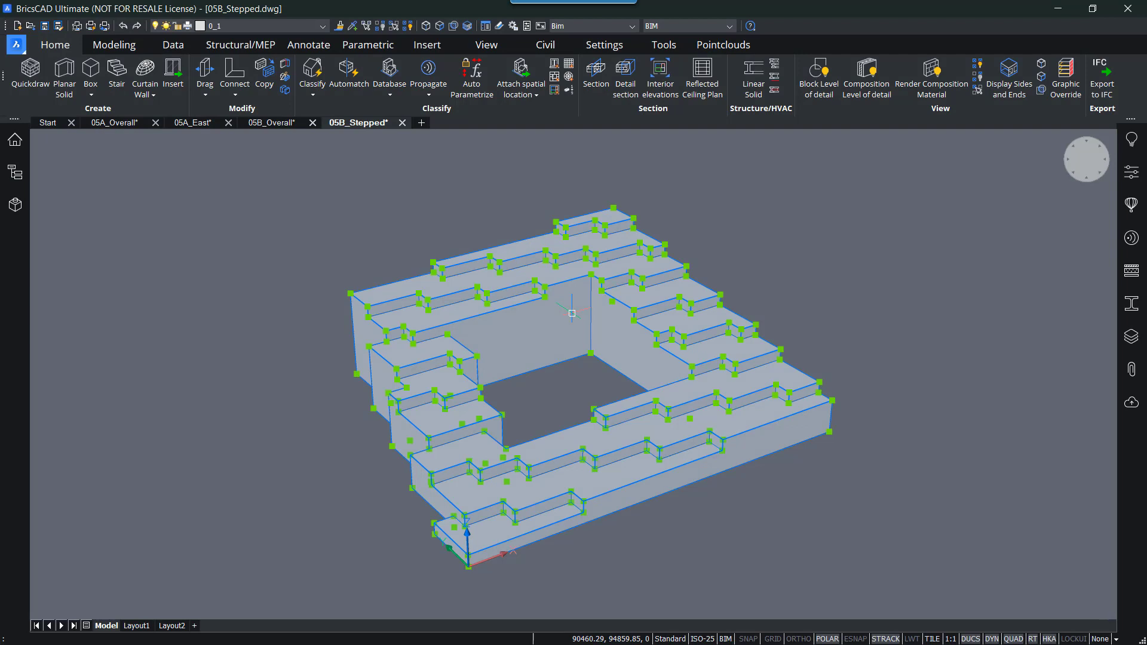
mouse_move(572, 313)
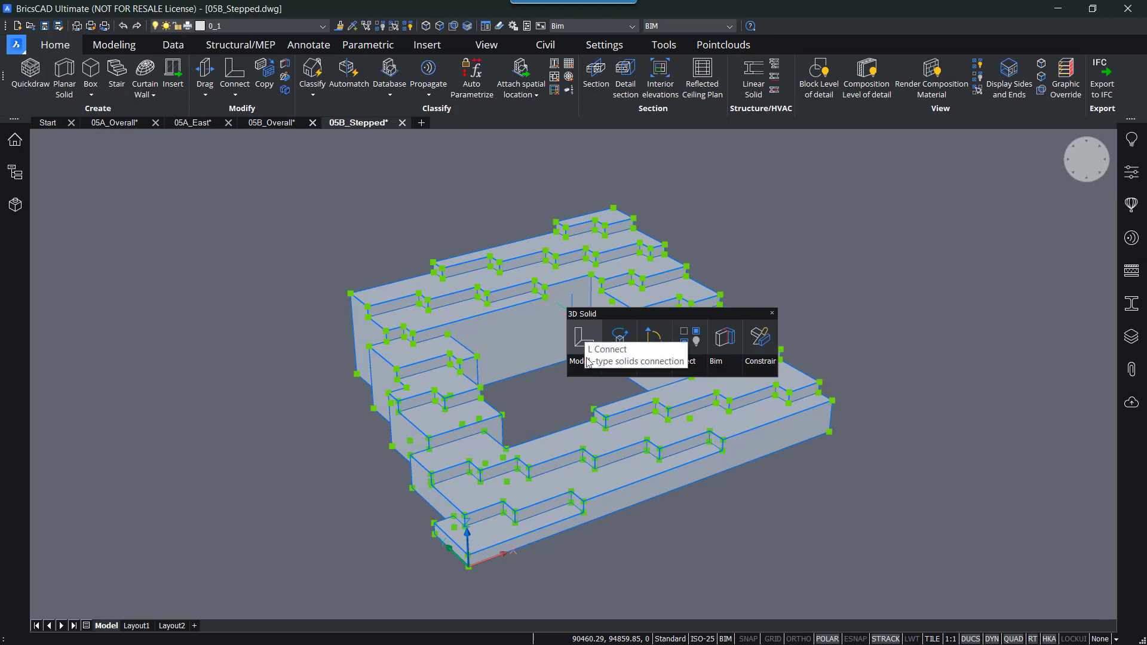
mouse_move(586, 338)
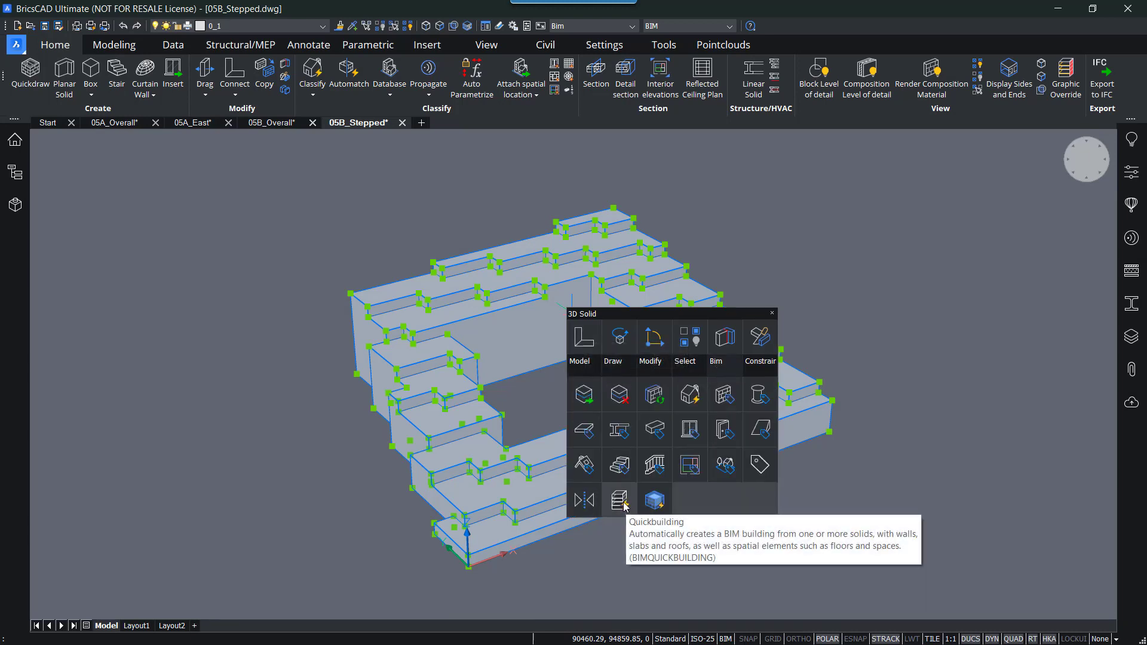
click(622, 503)
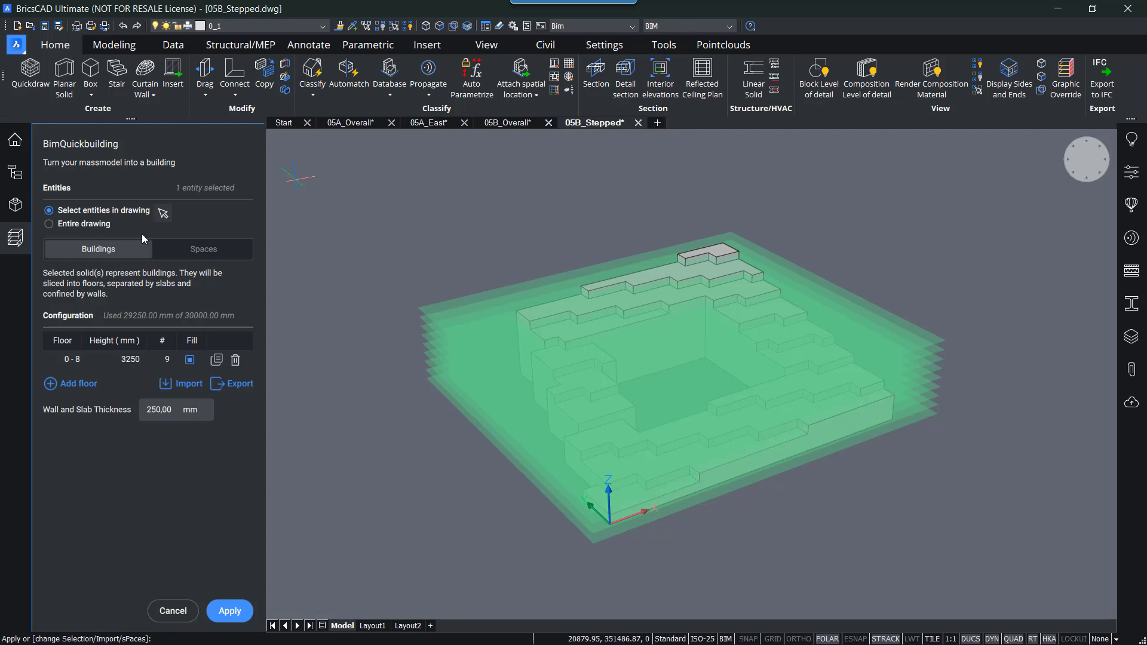
double_click(130, 359)
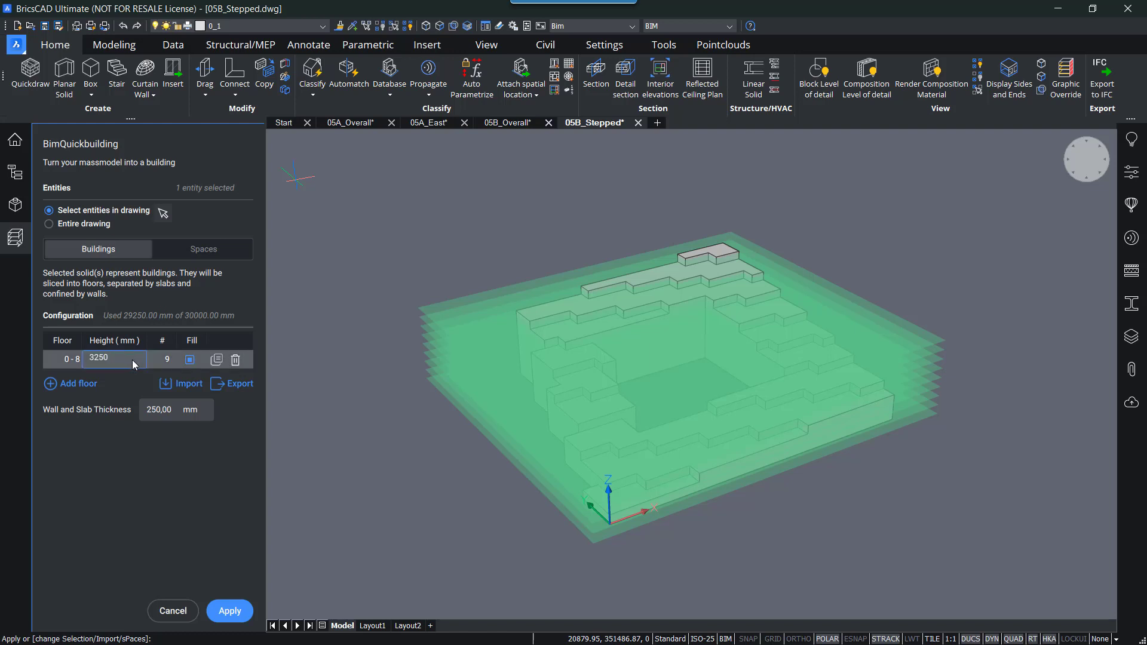
key(BackSpace)
key(BackSpace)
text(3)
click(177, 411)
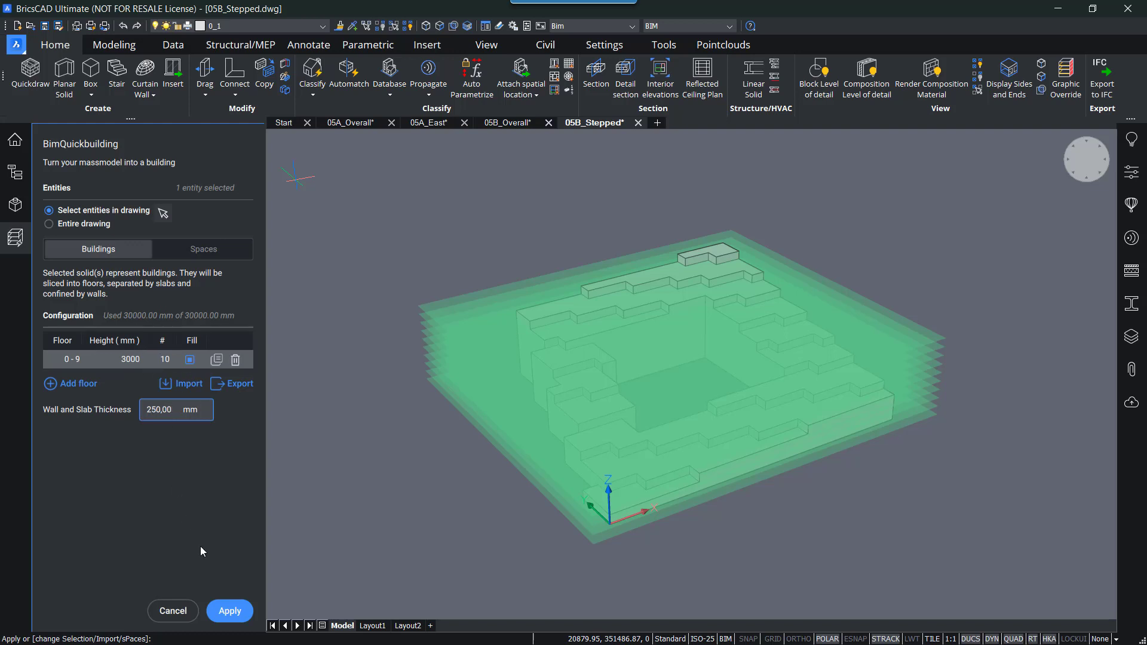
click(231, 611)
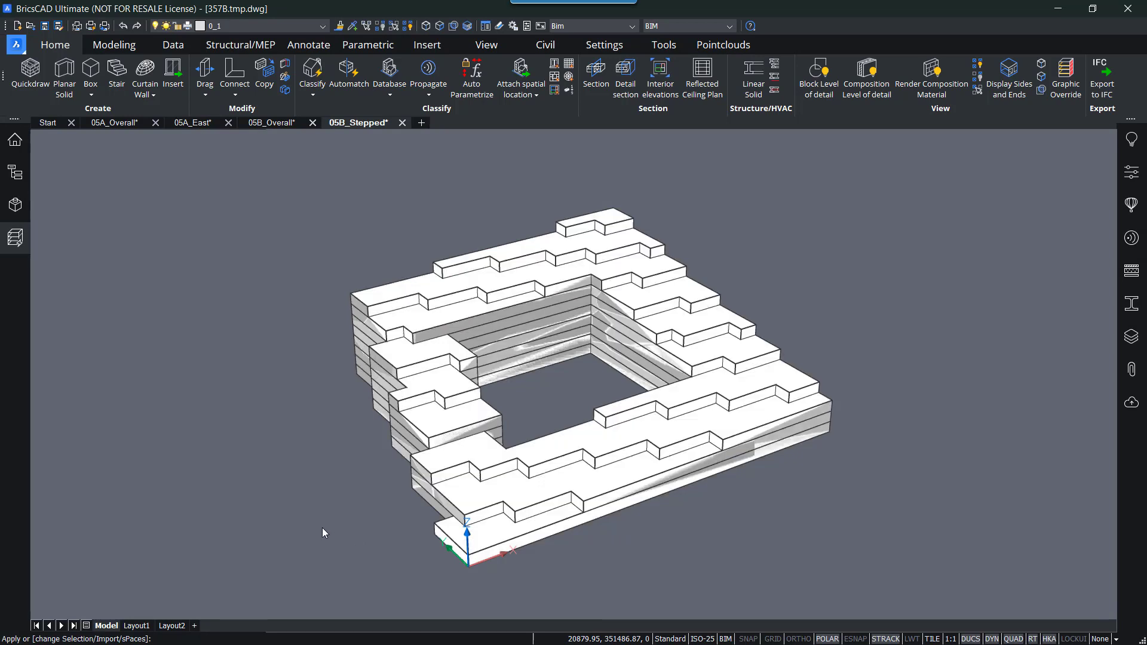
key(Return)
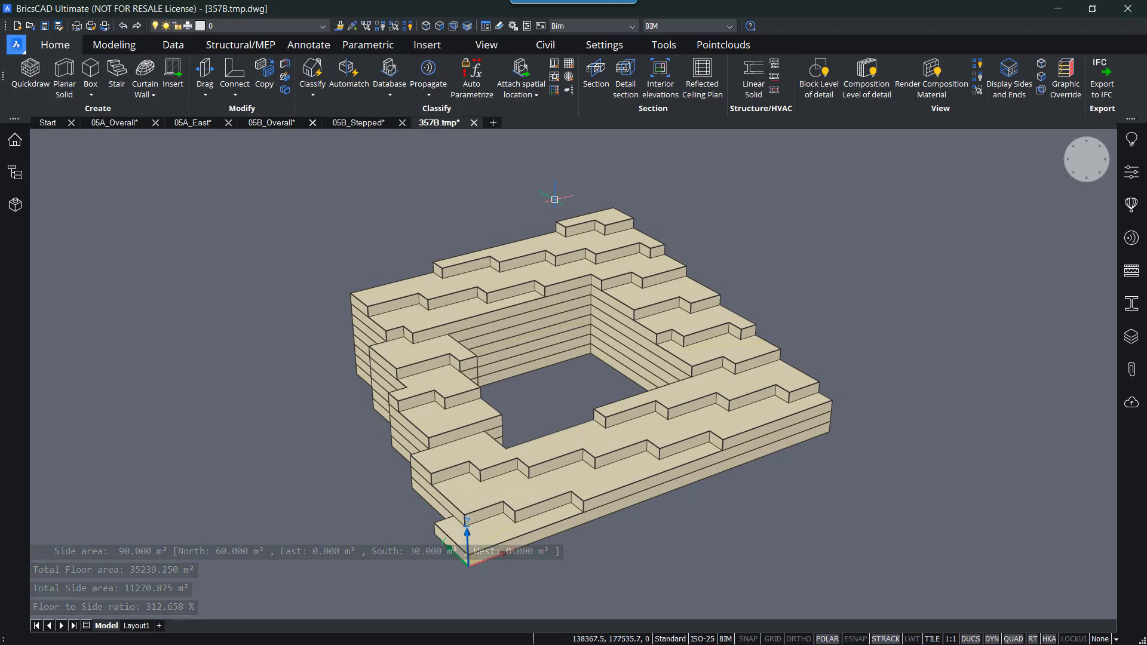
Step: Place a BIM section on the courtyard wall at the positive X side, offset 25500 mm into the courtyard
middle_drag(473, 201, 469, 196)
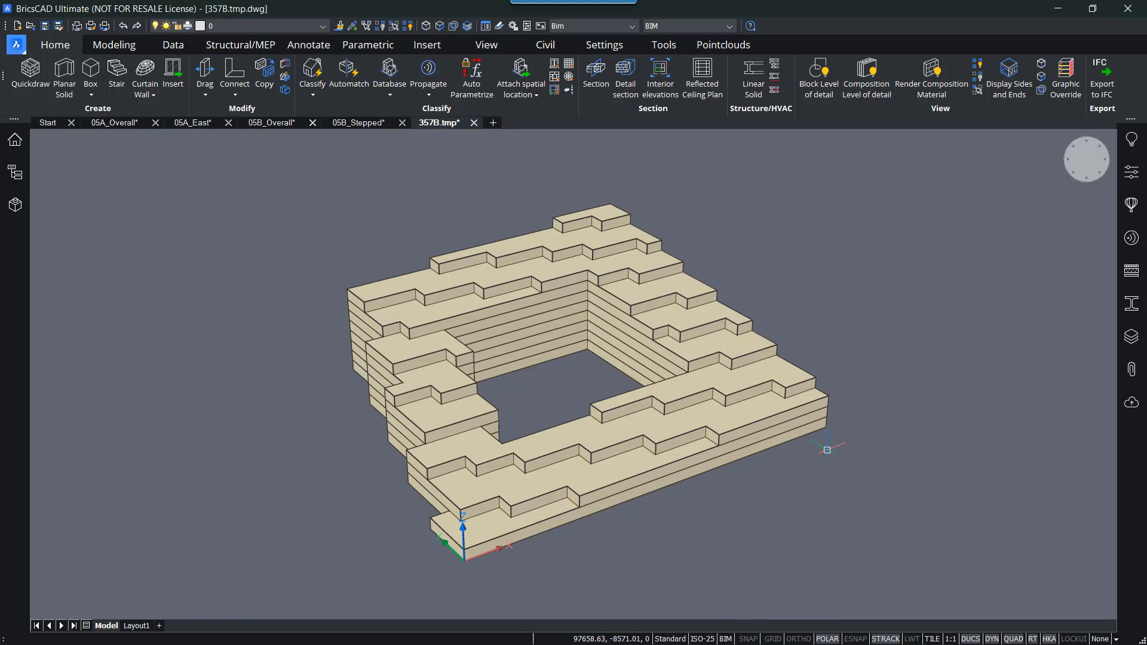
scroll(606, 457, up, 4)
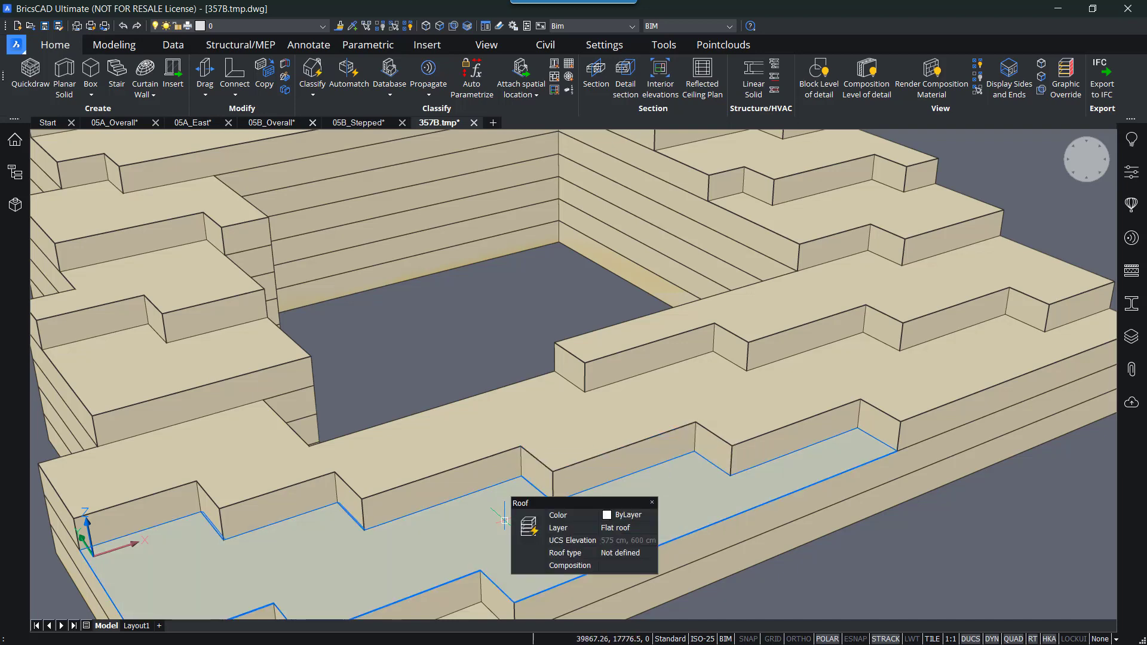
scroll(502, 514, down, 5)
middle_drag(481, 432, 479, 407)
click(596, 75)
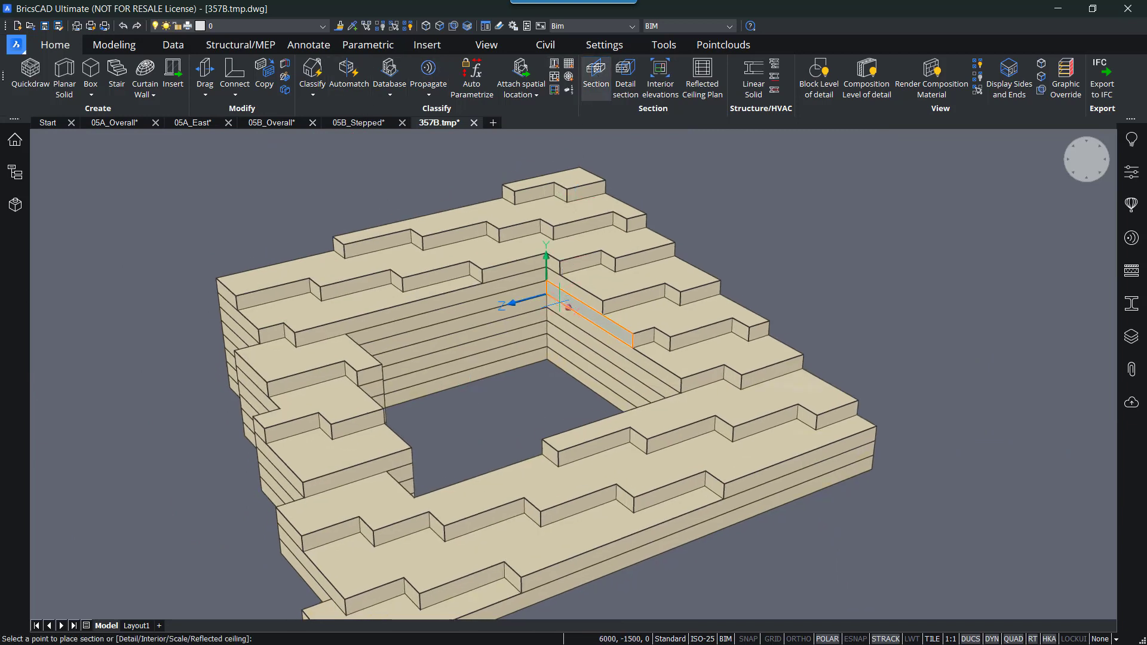
click(569, 307)
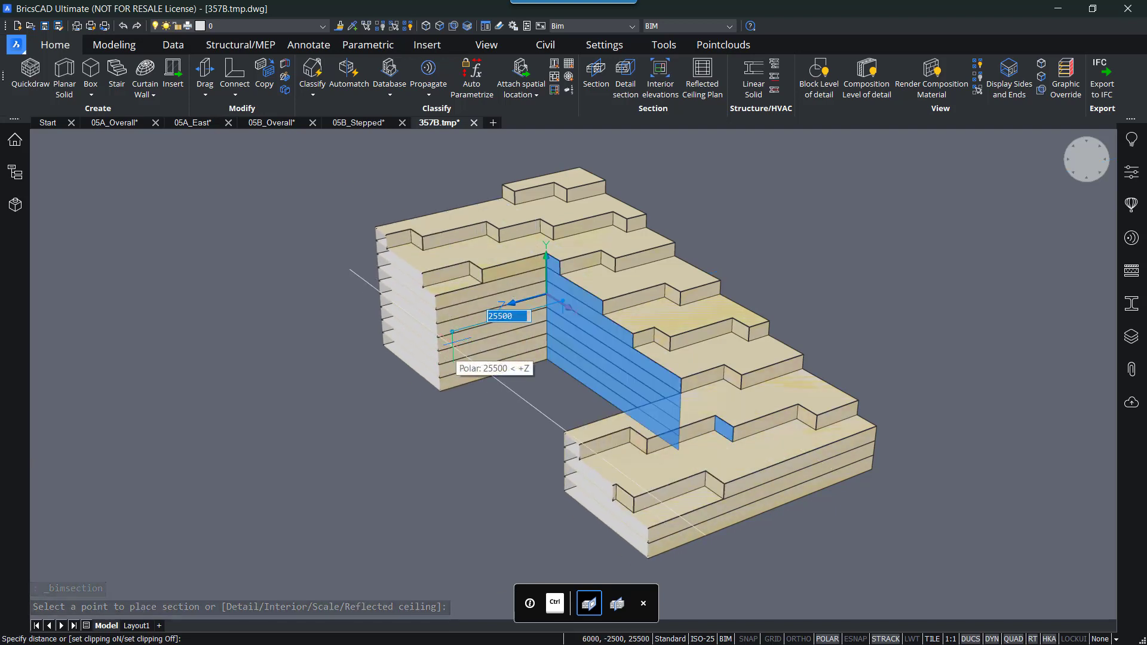
click(453, 344)
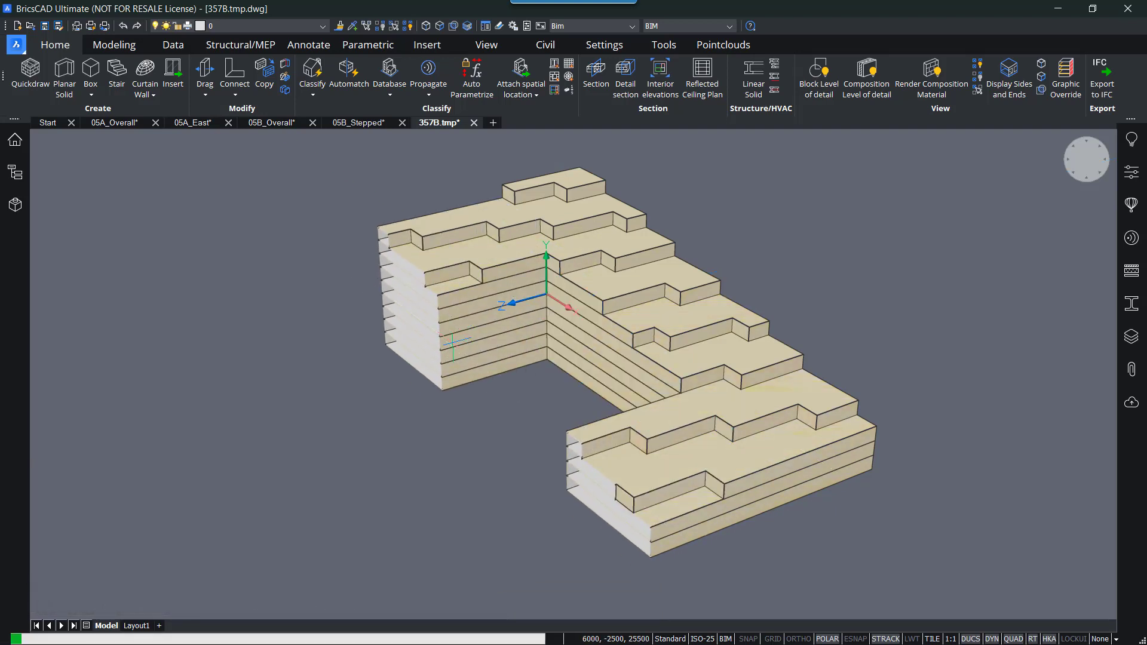
Step: Examine the cut floors, slabs and walls inside the generated building, and erase the section
shift+middle_drag(235, 270, 442, 335)
scroll(438, 260, up, 6)
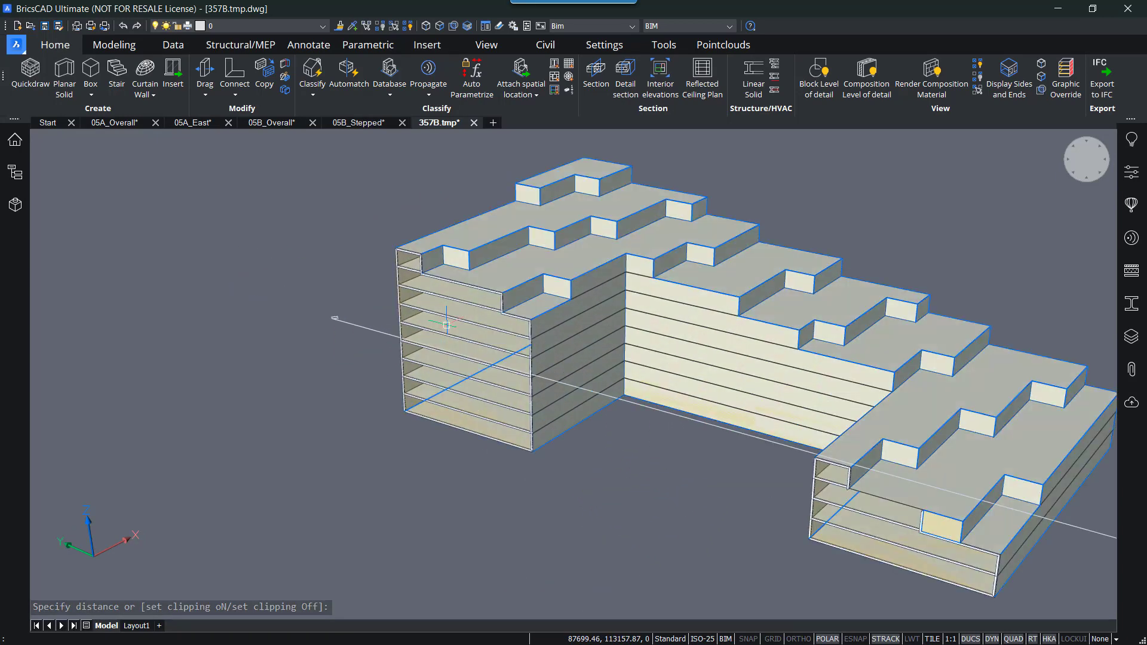
scroll(469, 457, down, 2)
middle_drag(503, 443, 432, 447)
scroll(431, 439, down, 6)
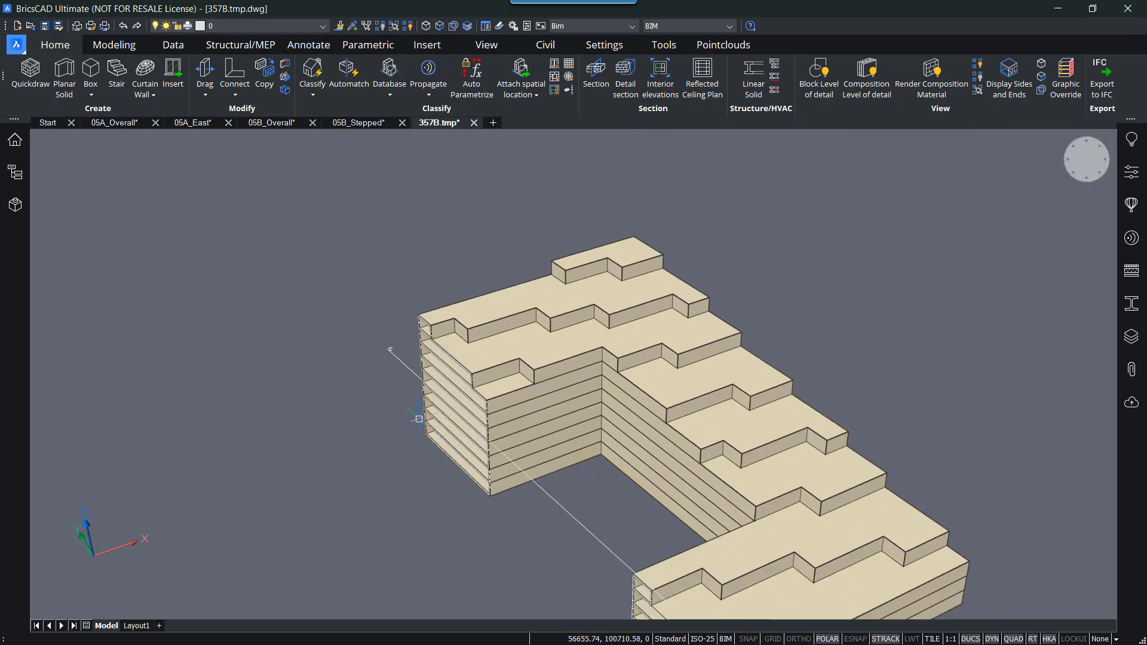
middle_drag(516, 485, 618, 410)
click(618, 410)
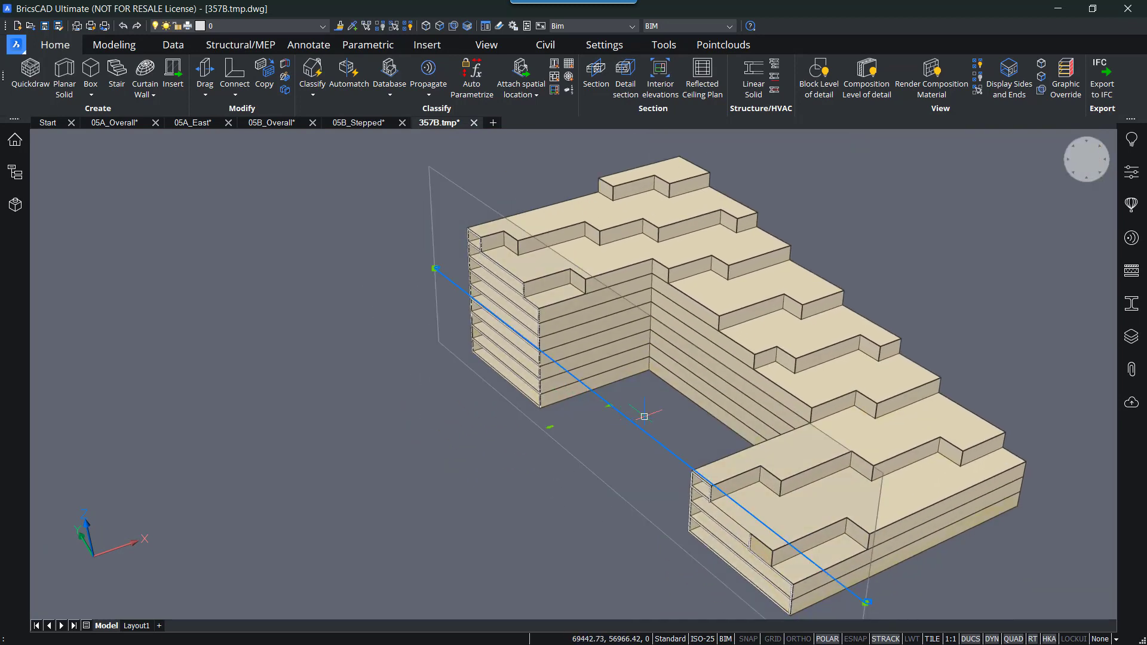
key(Delete)
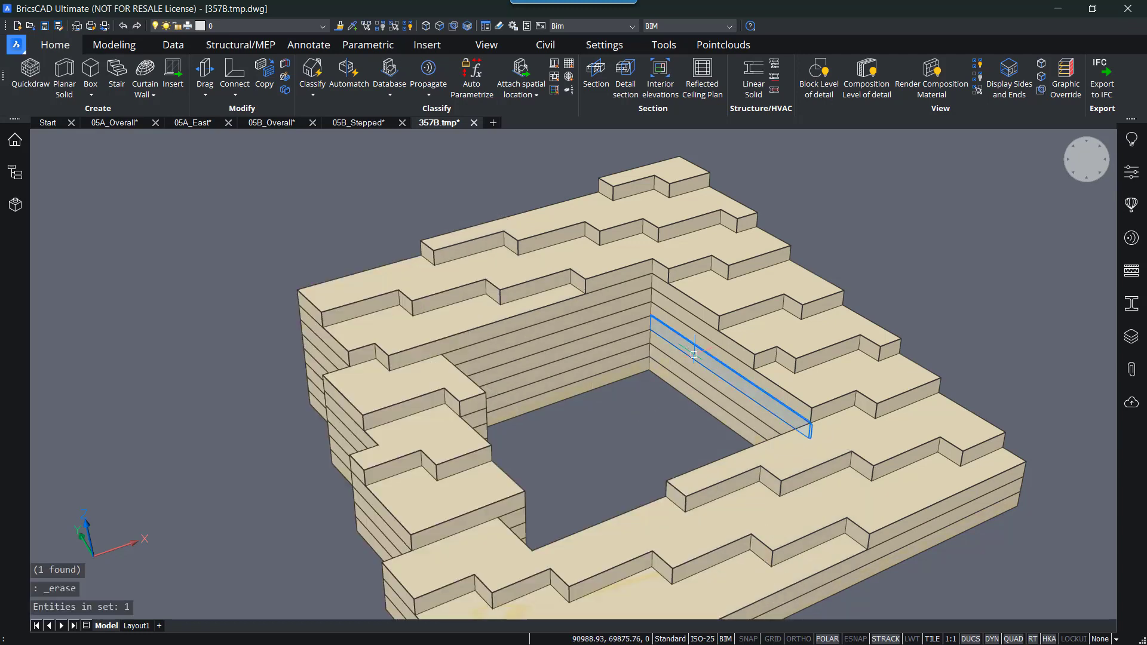
Step: Review the Quickbuilding area report in the prompt history, including the per-floor areas, overall totals and floor-to-side ratio
middle_drag(622, 428, 598, 387)
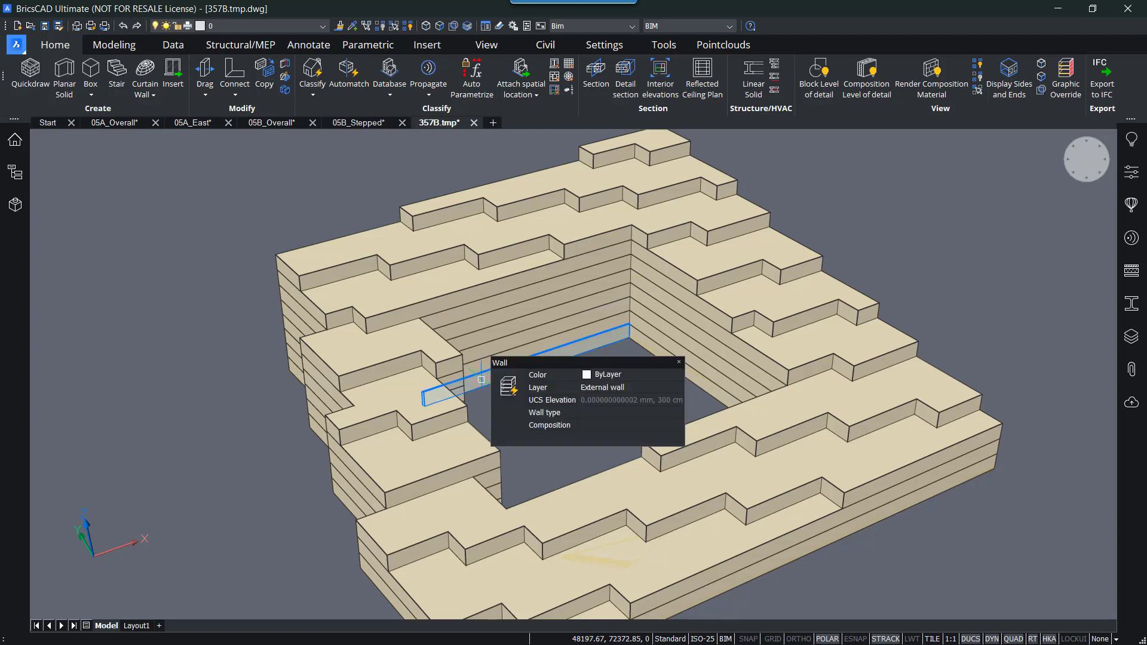
key(F2)
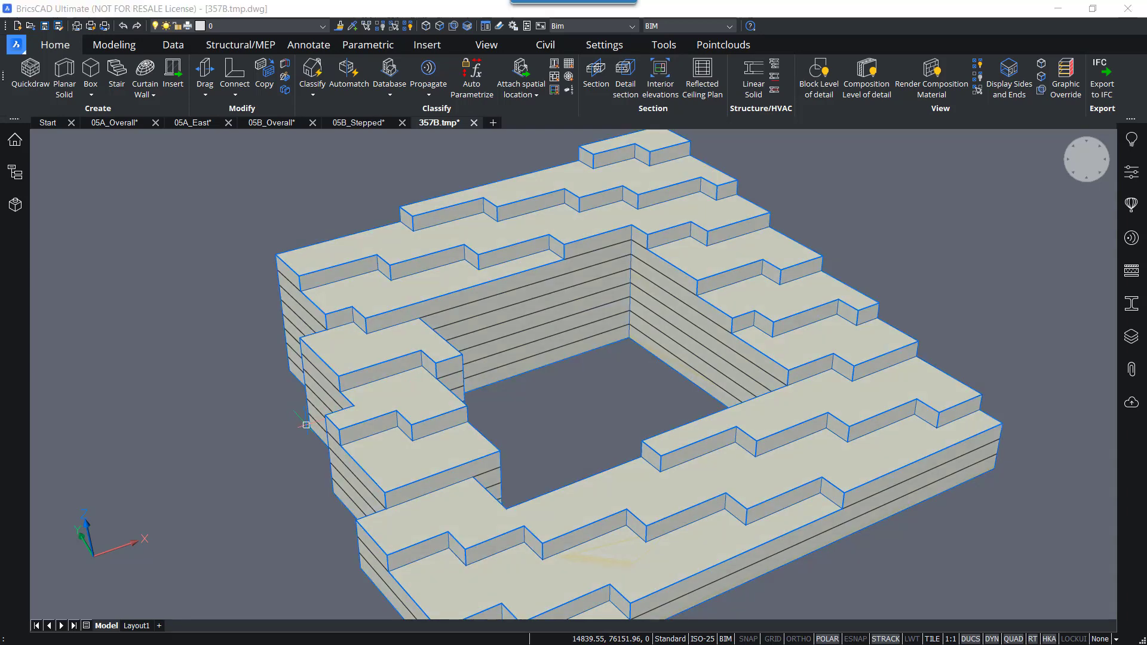
drag(457, 109, 440, 81)
scroll(359, 461, up, 3)
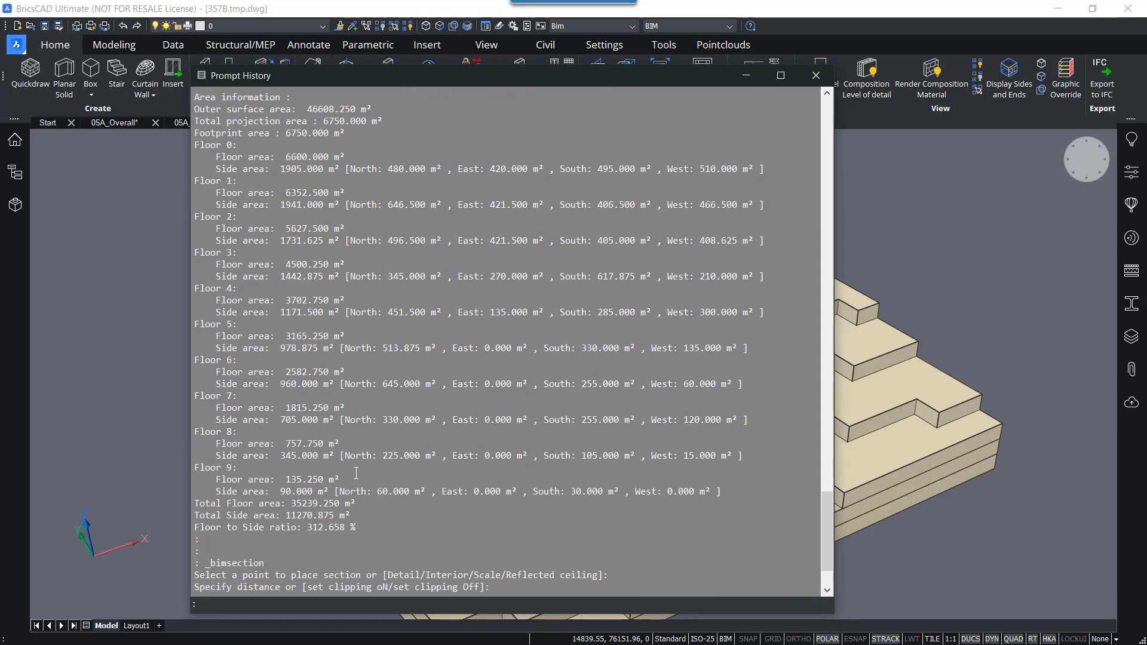
drag(357, 563, 198, 170)
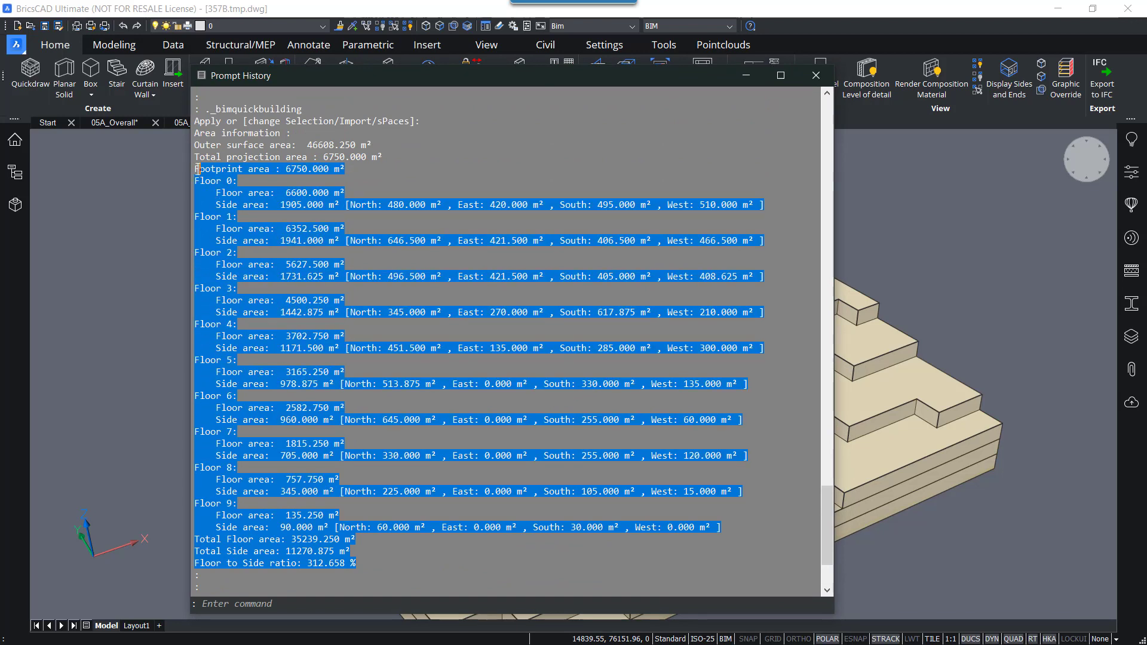
click(397, 182)
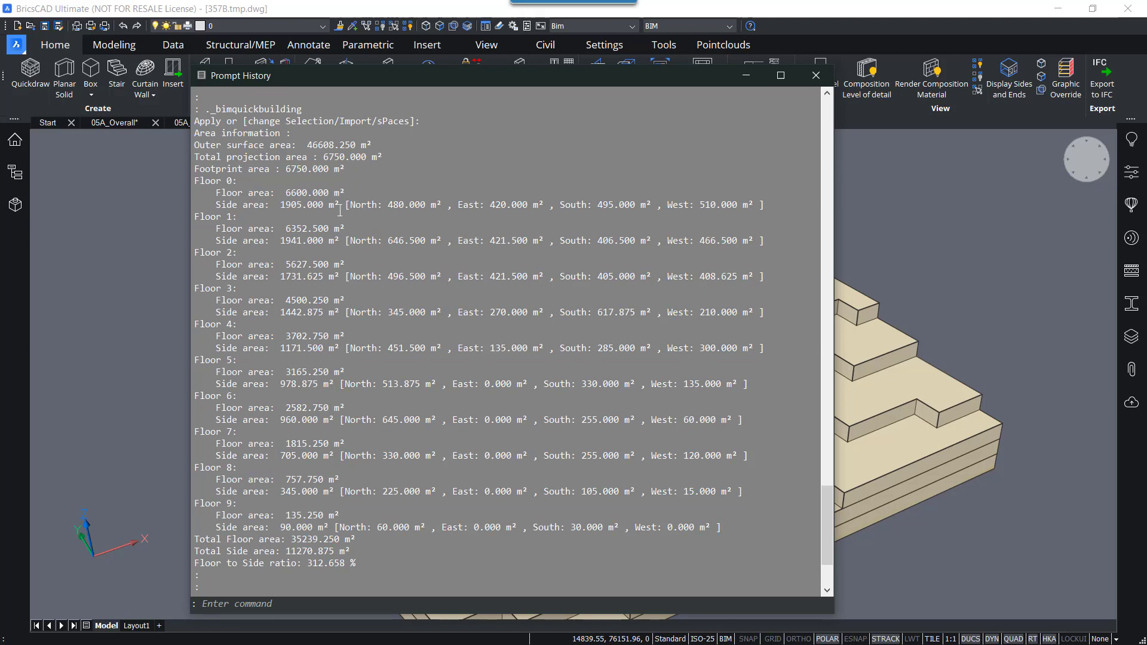
drag(357, 563, 195, 539)
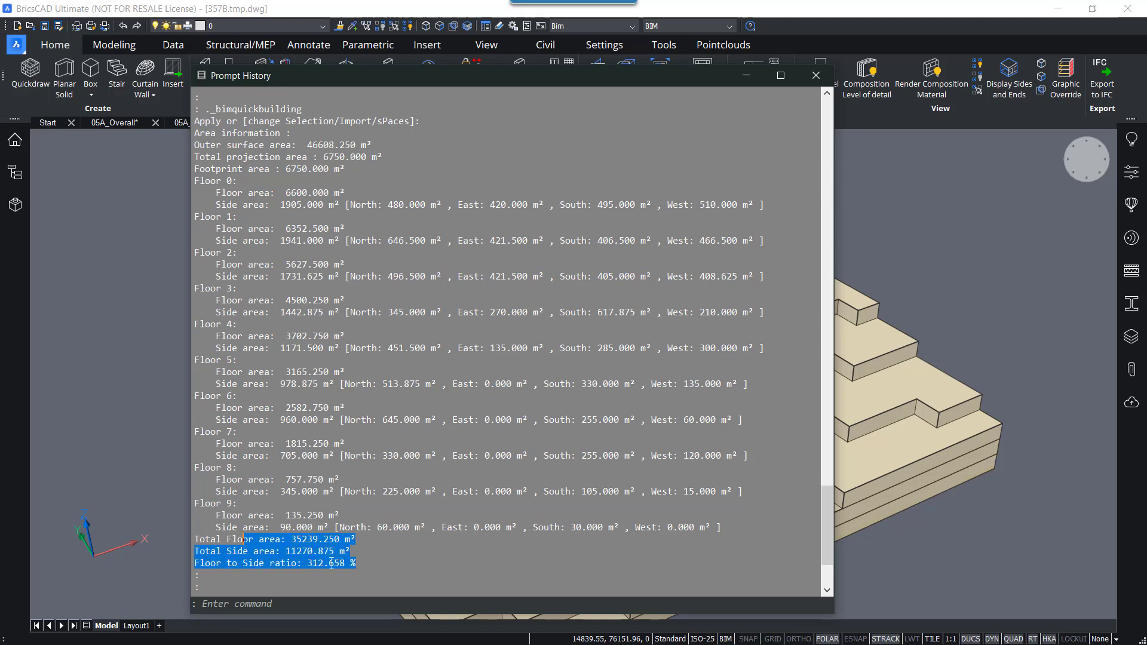
click(378, 564)
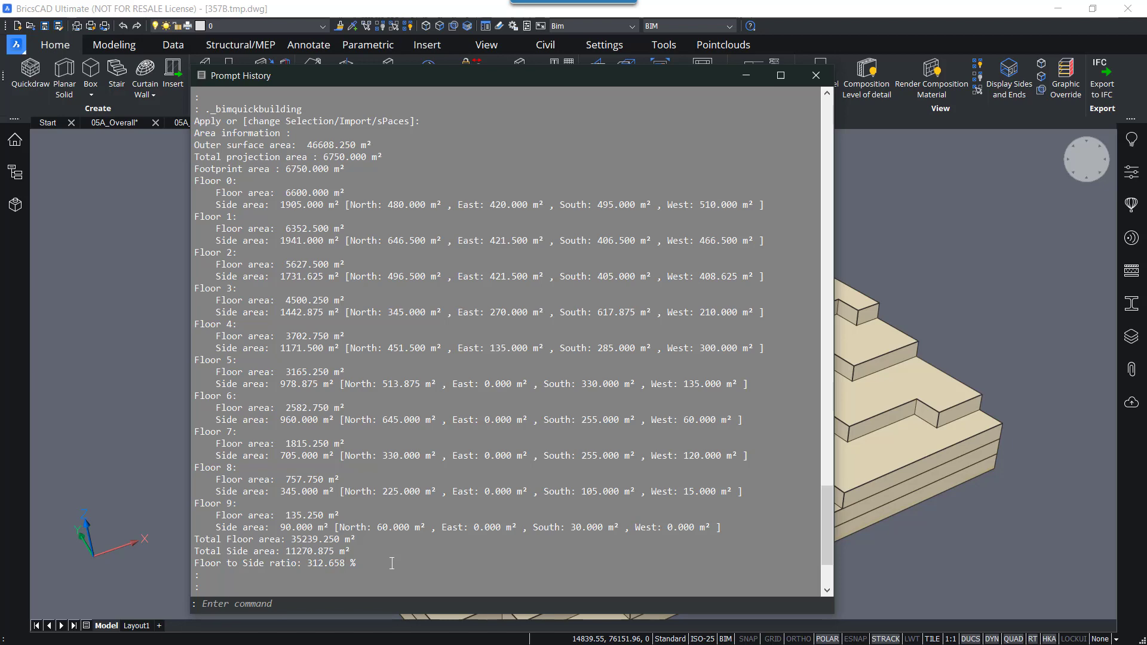
click(816, 76)
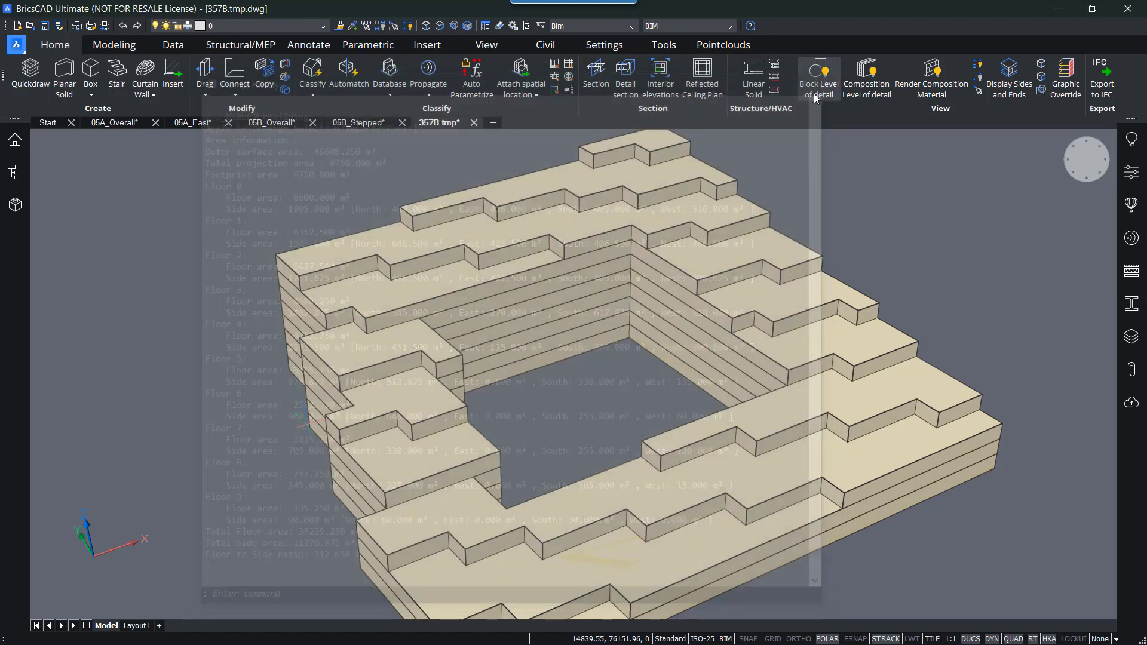
Step: Return to the 05B_Overall drawing and open the lofted tower's external reference for editing
scroll(590, 443, down, 2)
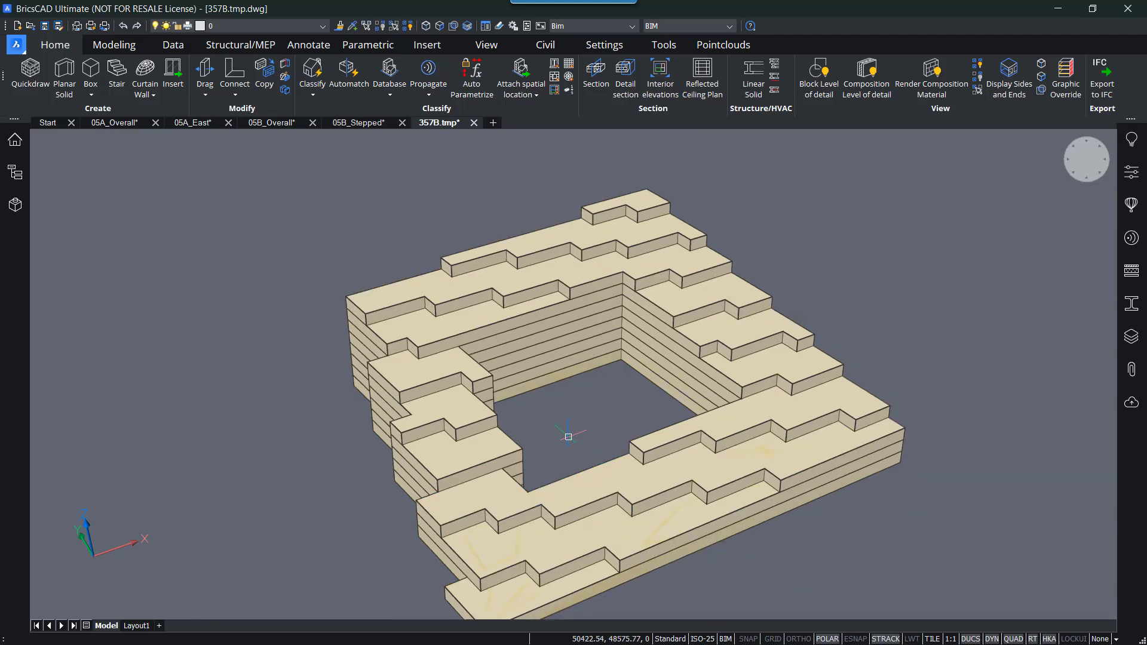
middle_drag(566, 429, 547, 406)
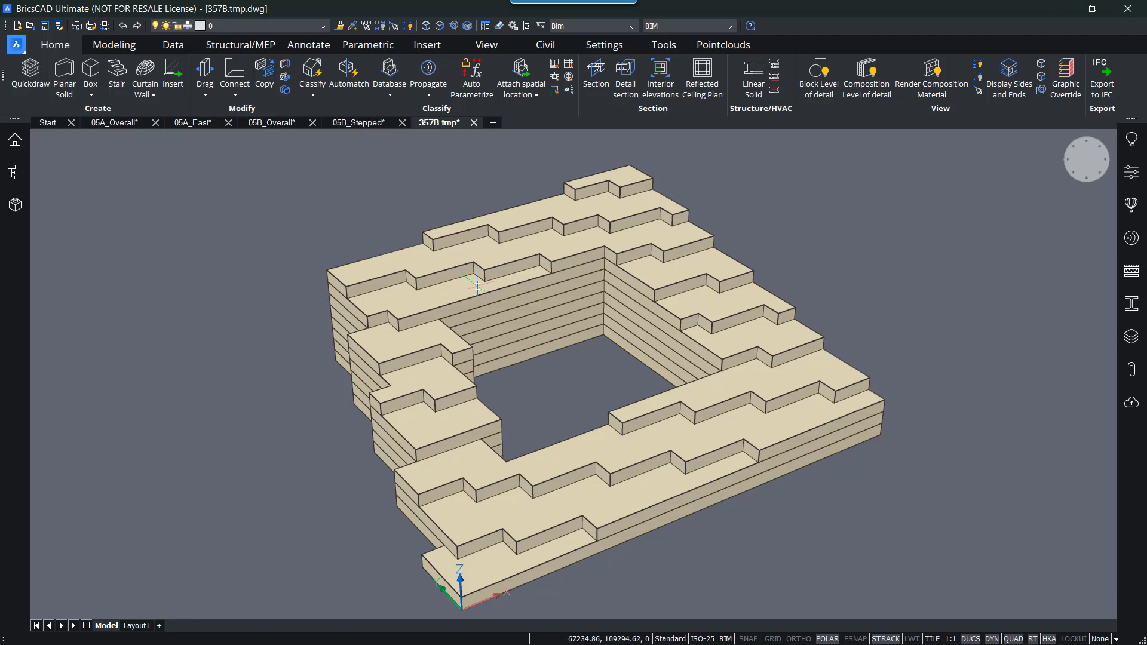
click(364, 124)
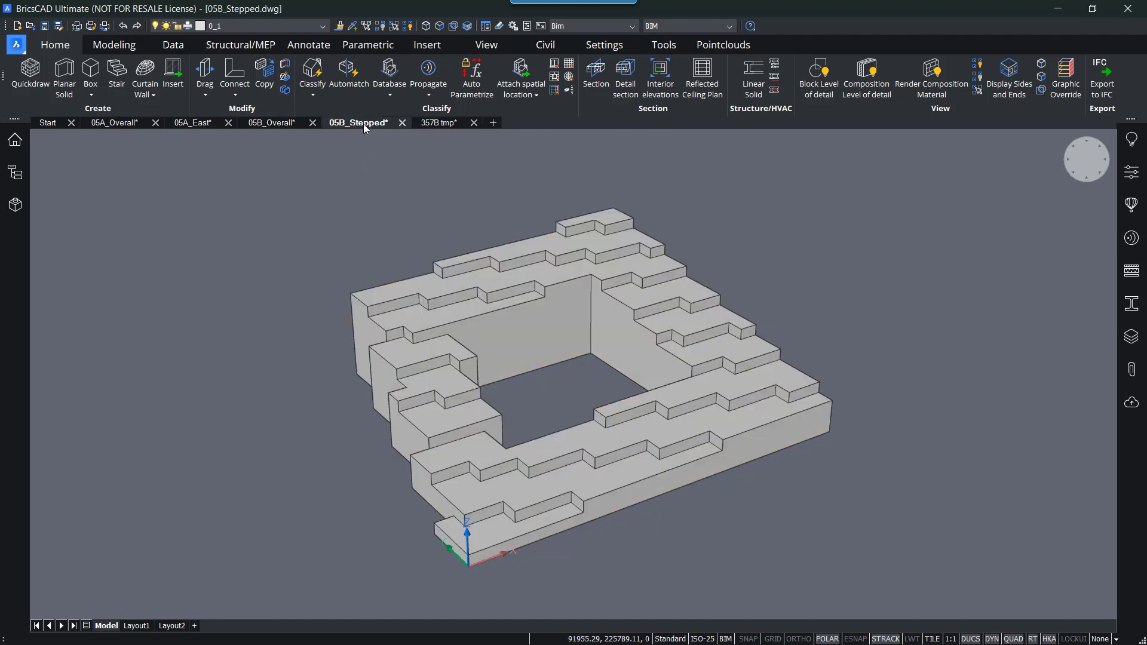
click(282, 122)
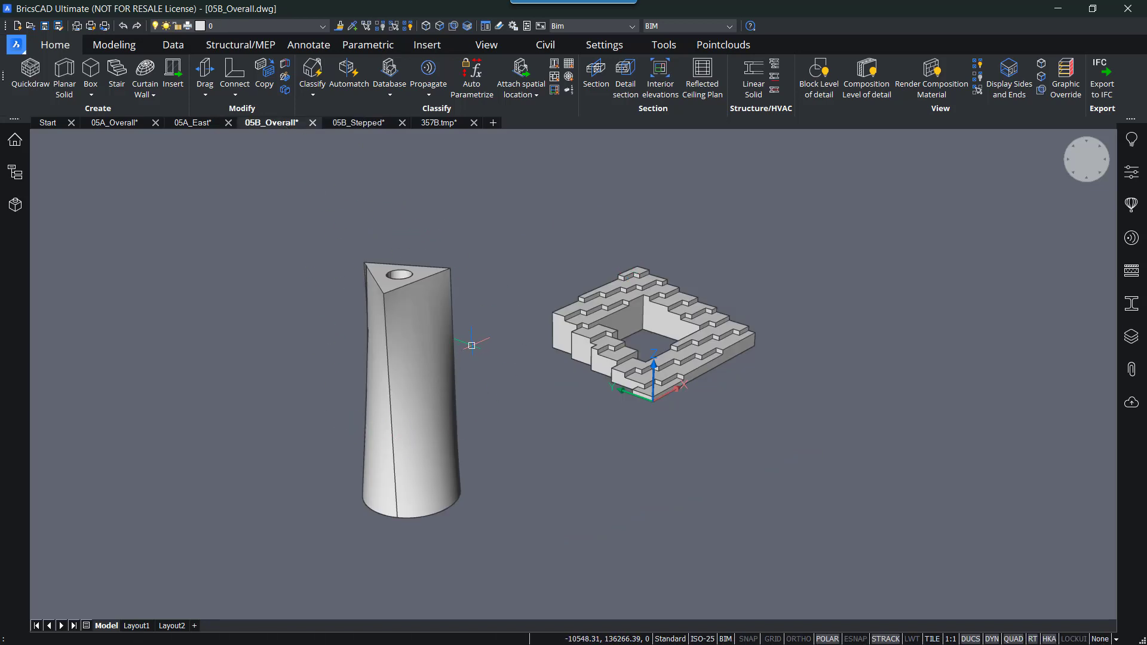
mouse_move(392, 389)
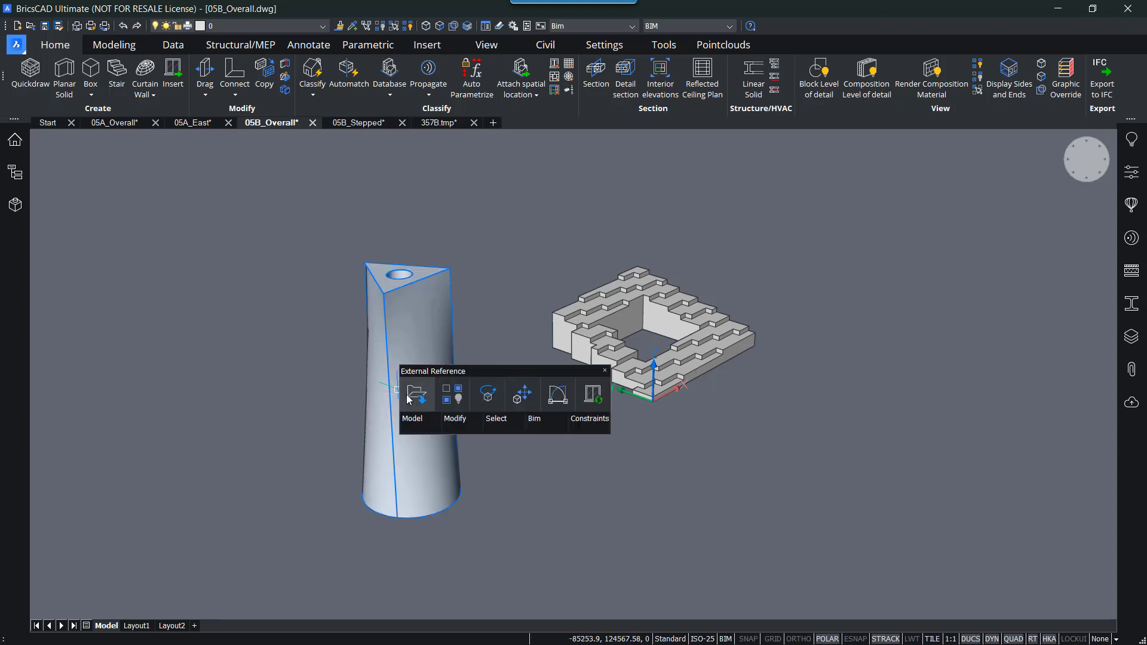
click(410, 398)
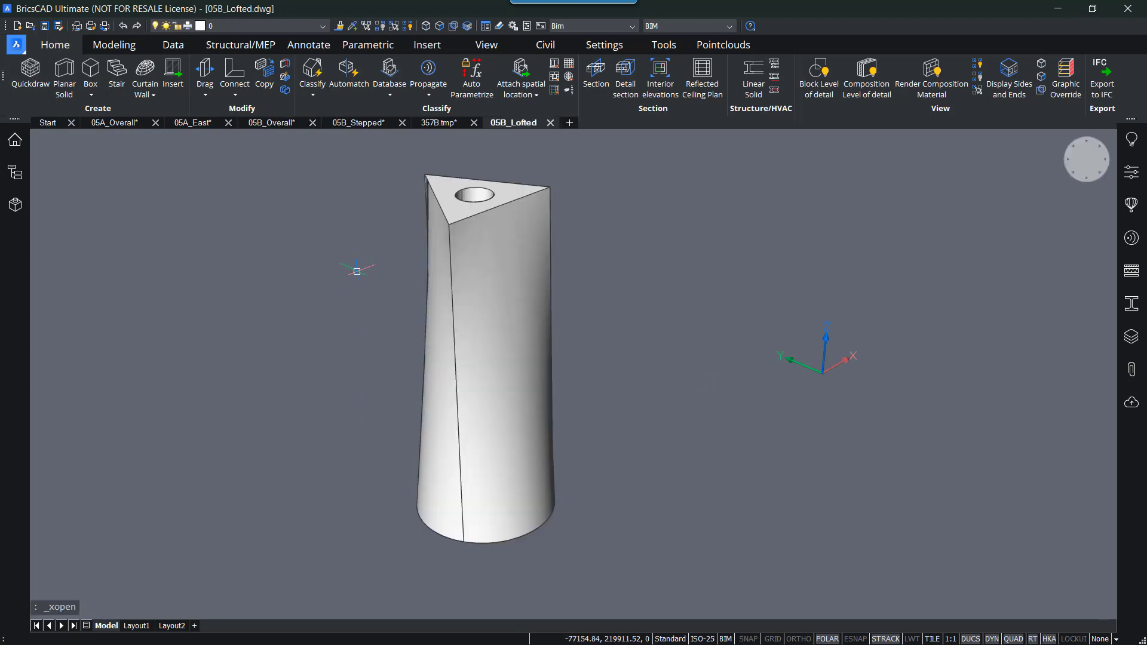
Step: Start Quickbuilding on the lofted tower solid and set the floor height to 4000 mm
click(433, 247)
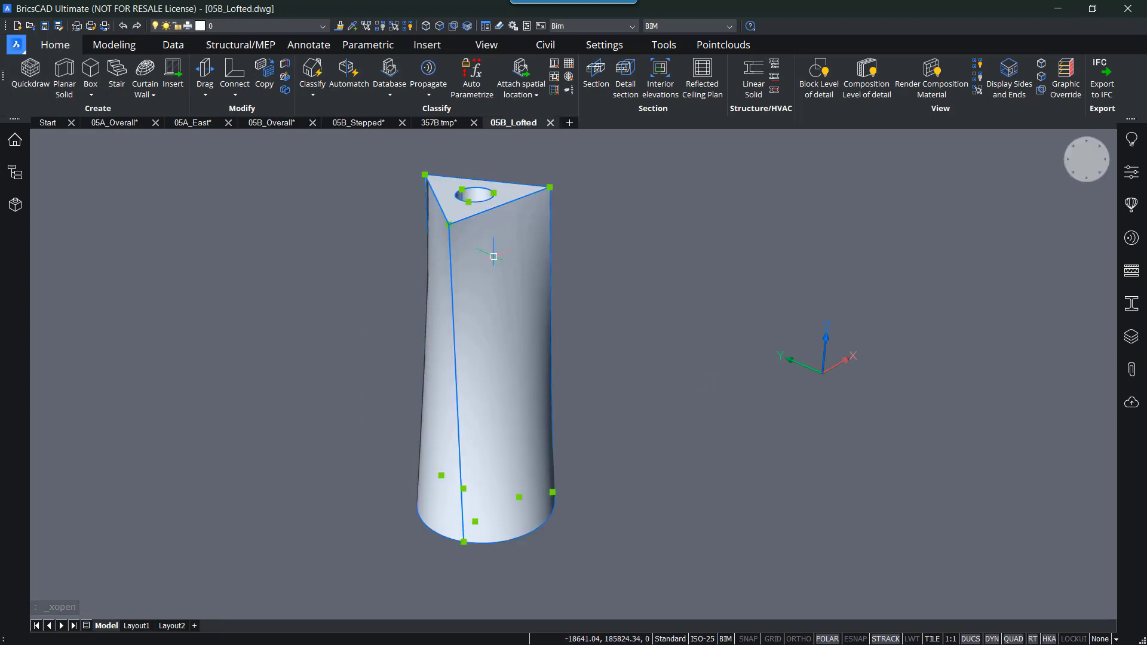
mouse_move(527, 272)
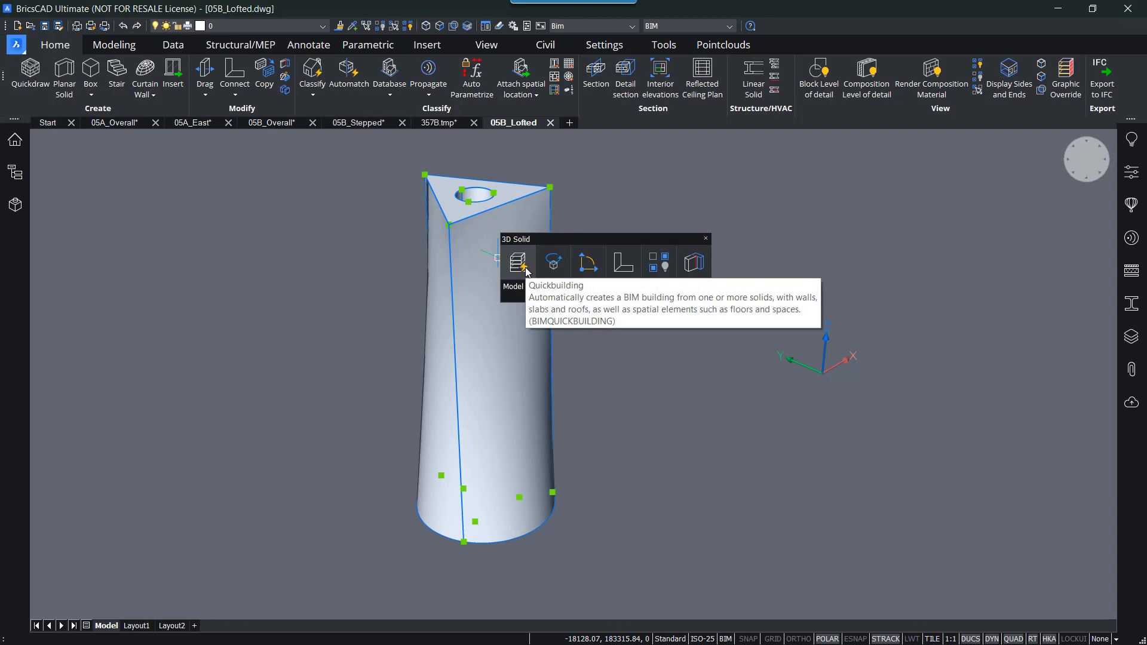
click(527, 272)
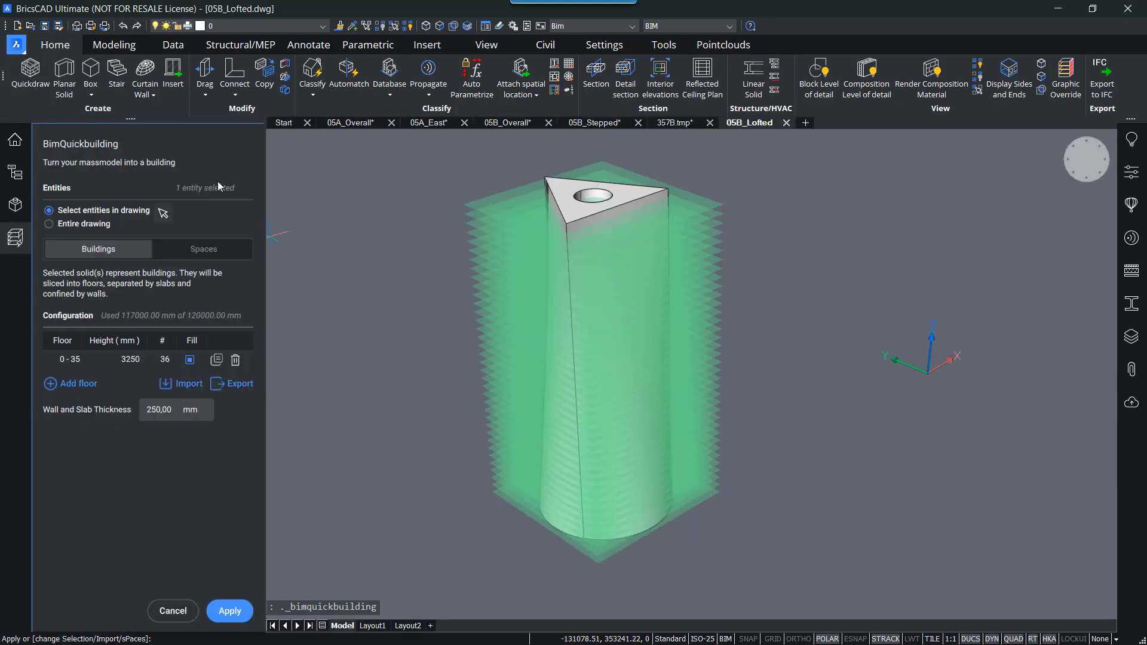
click(133, 358)
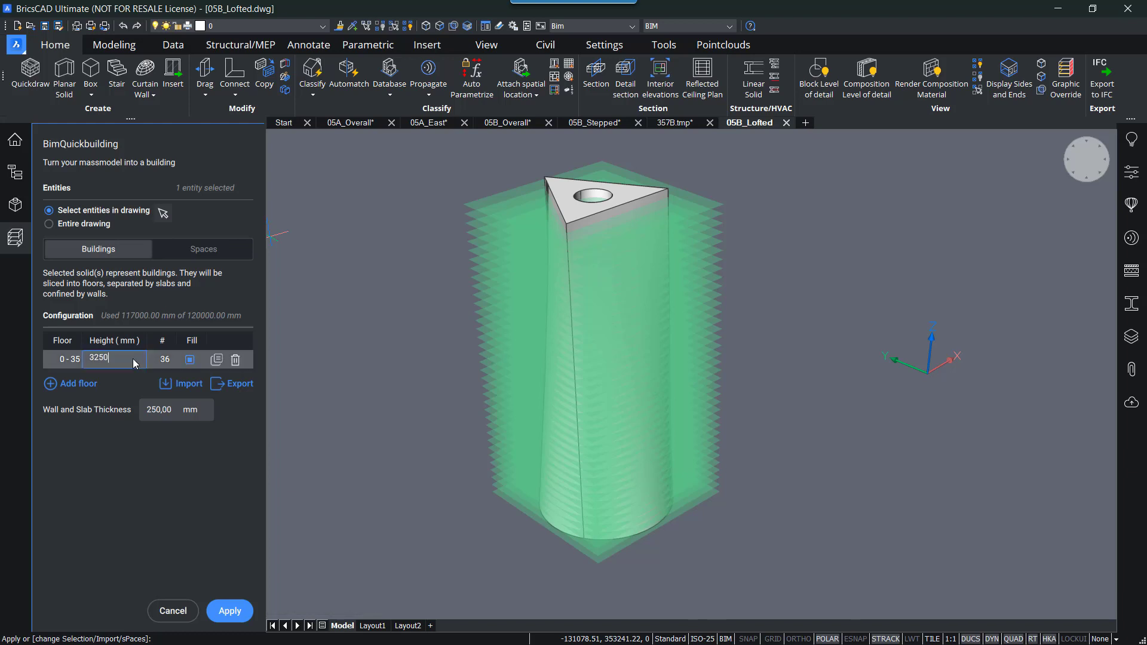
key(BackSpace)
key(BackSpace)
key(BackSpace)
text(4)
click(141, 406)
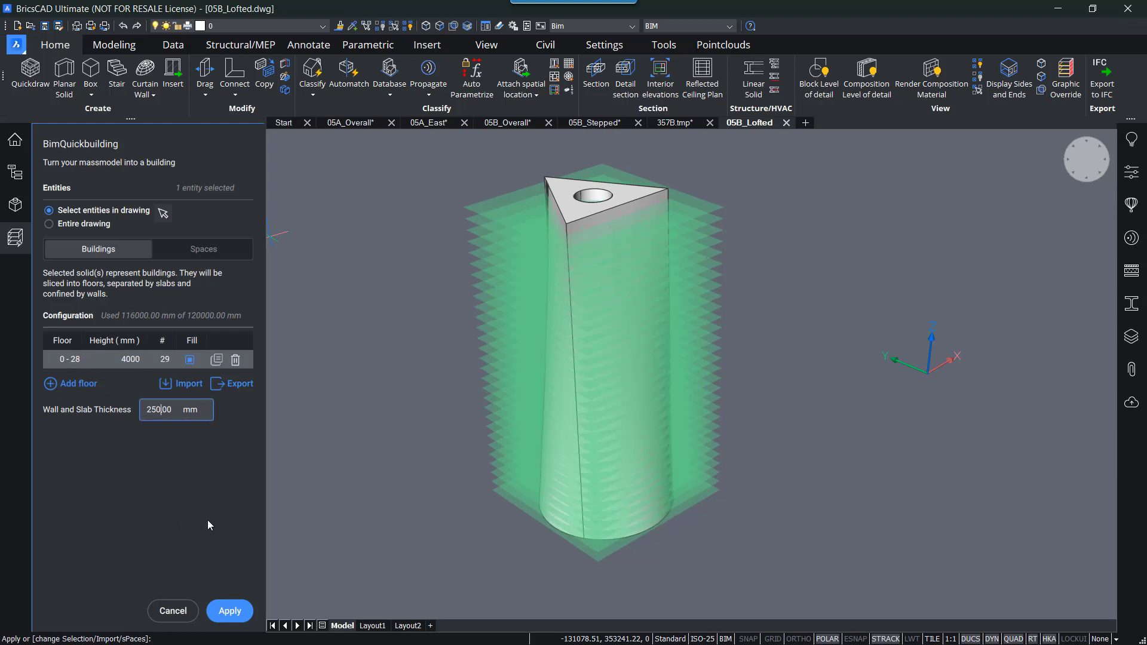
Step: Add a separate floor entry above the repeated 4000 mm floors and set its height to 8000 mm
click(51, 384)
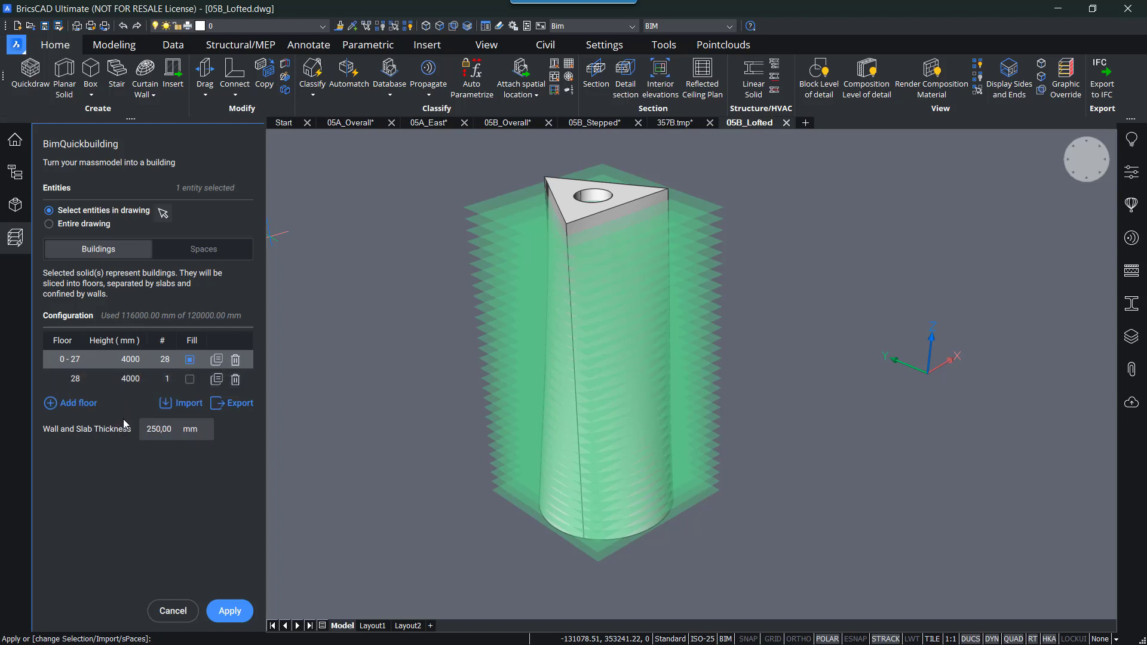
click(132, 382)
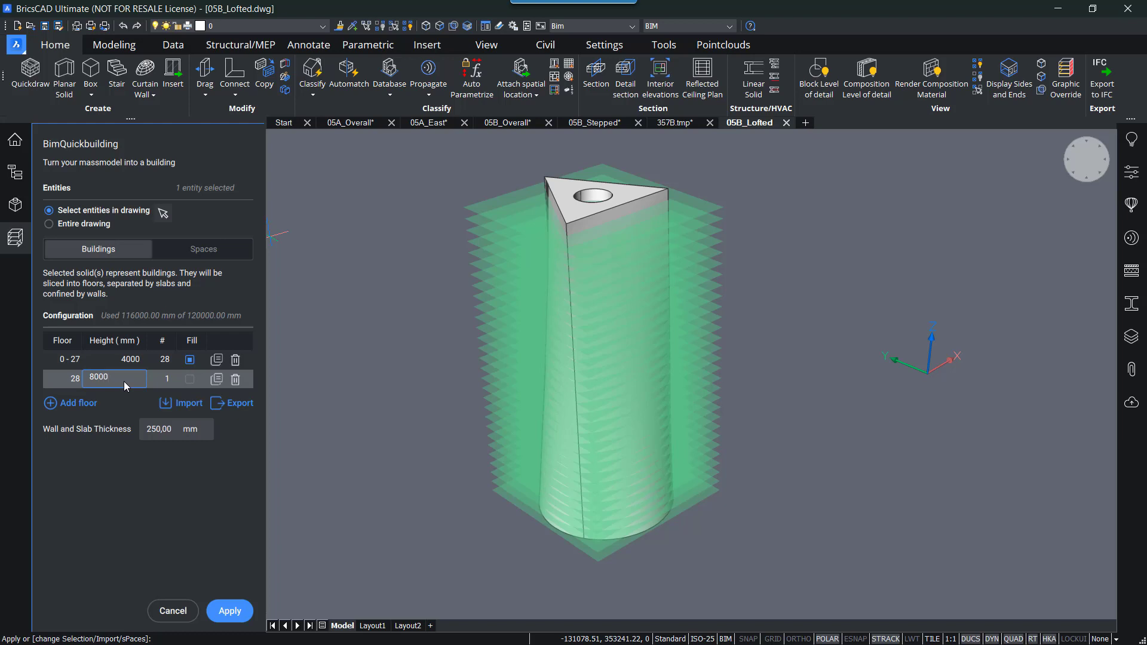
click(174, 432)
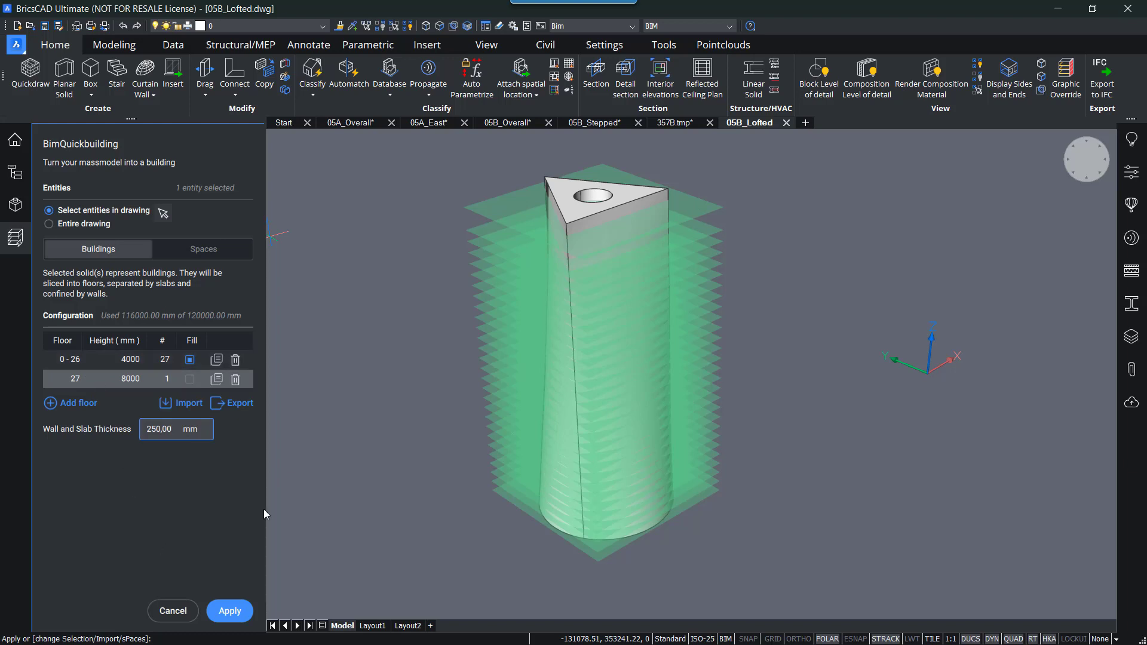
middle_drag(455, 438, 474, 406)
shift+middle_drag(465, 312, 472, 360)
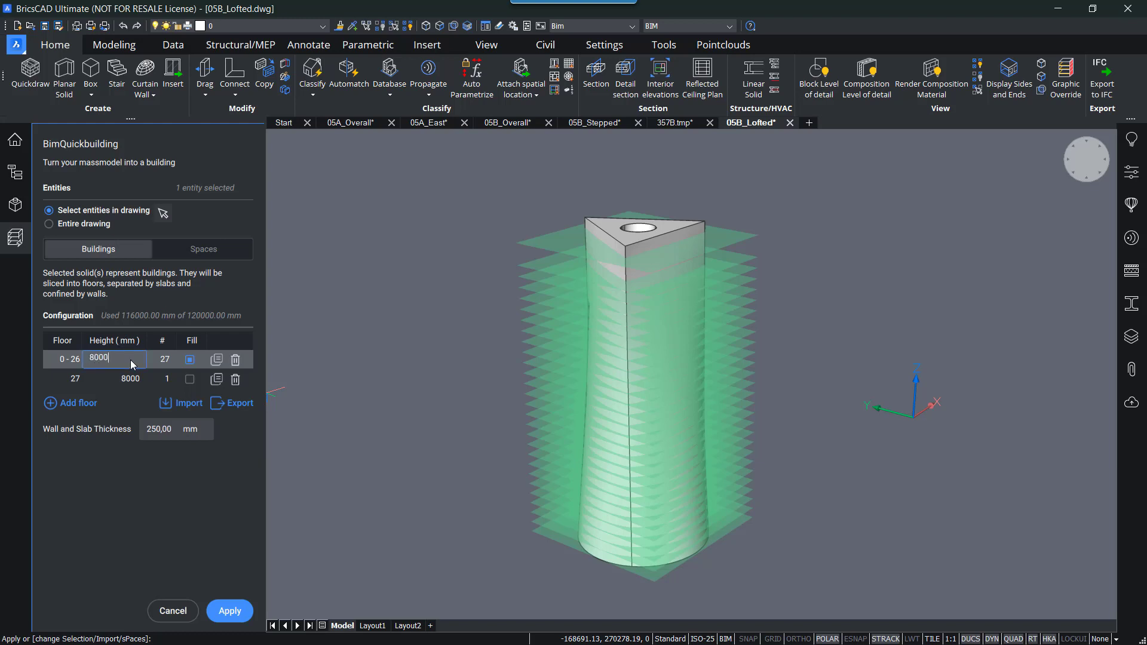
Step: Set the repeated lower floors to a height of 8000 mm and the top floor entry to 4000 mm
click(113, 376)
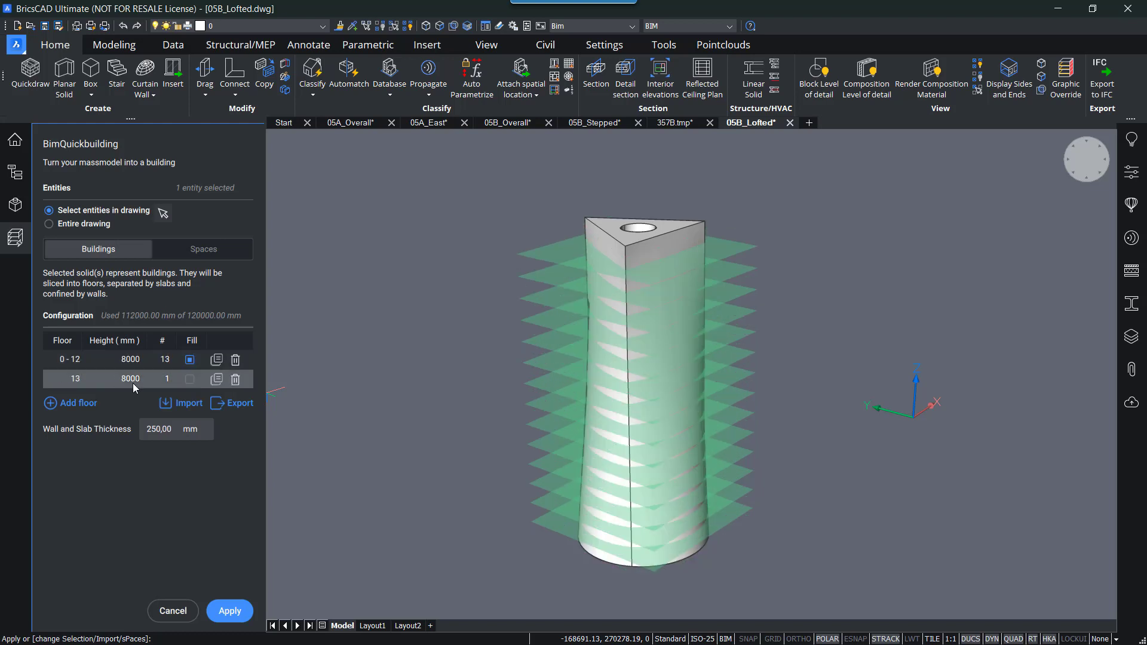
click(133, 382)
key(BackSpace)
key(BackSpace)
key(BackSpace)
key(BackSpace)
text(4)
Step: Set the wall and slab thickness to 350 mm
click(153, 428)
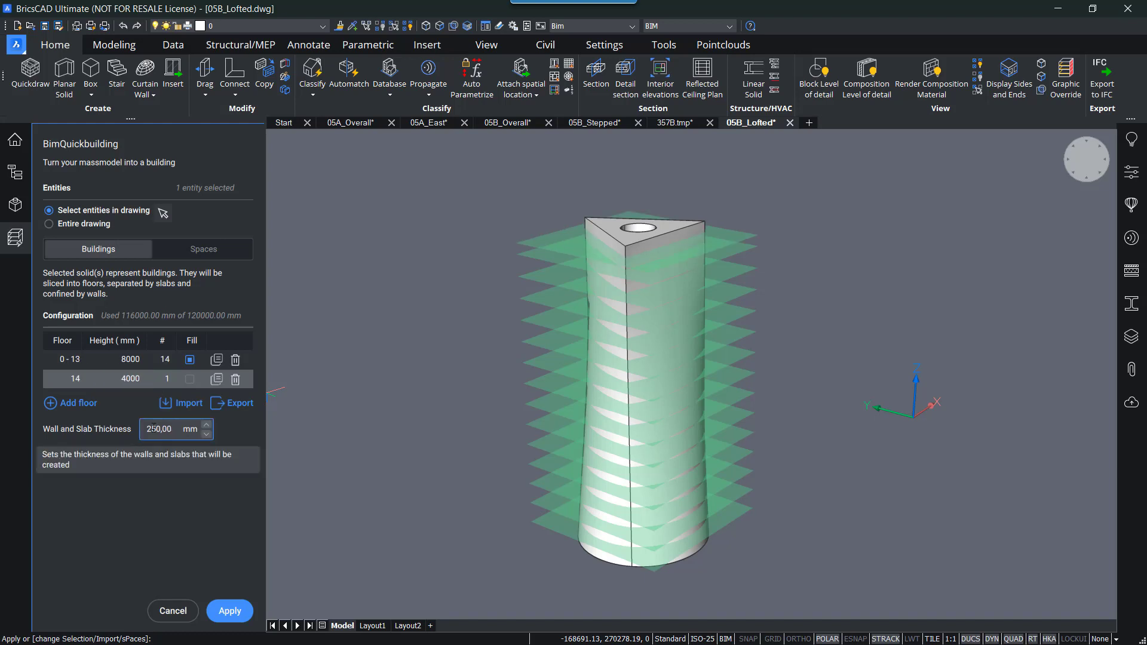
key(BackSpace)
text(3)
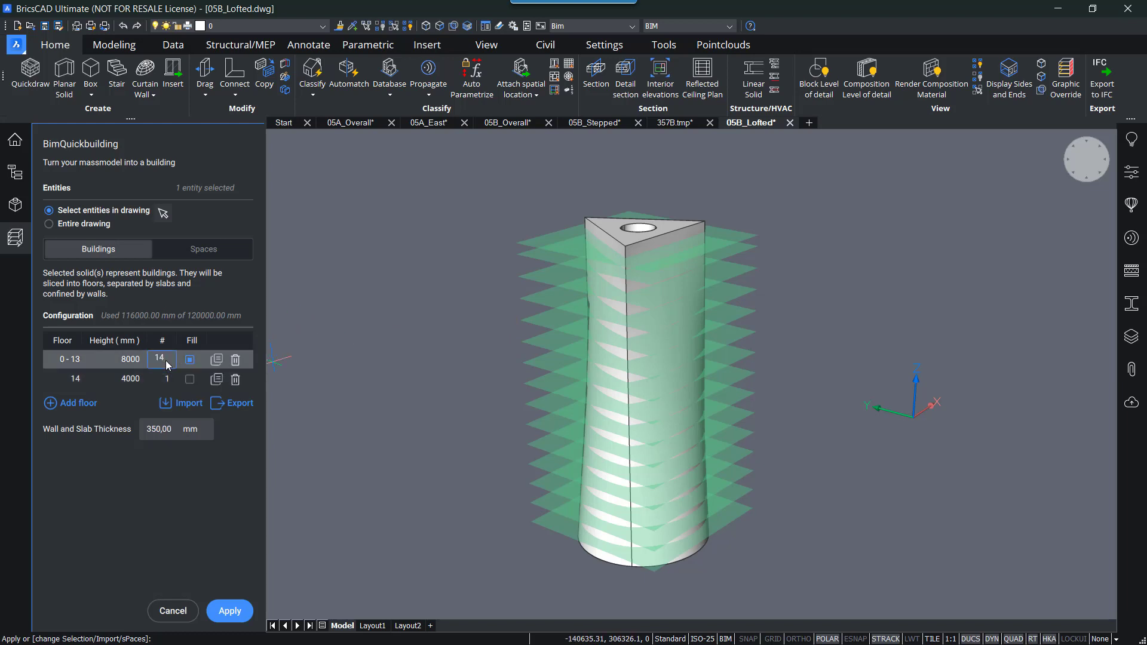
Step: Limit the 8000 mm entry to one ground floor, use 4000 mm floors above it, and generate the building
text(4)
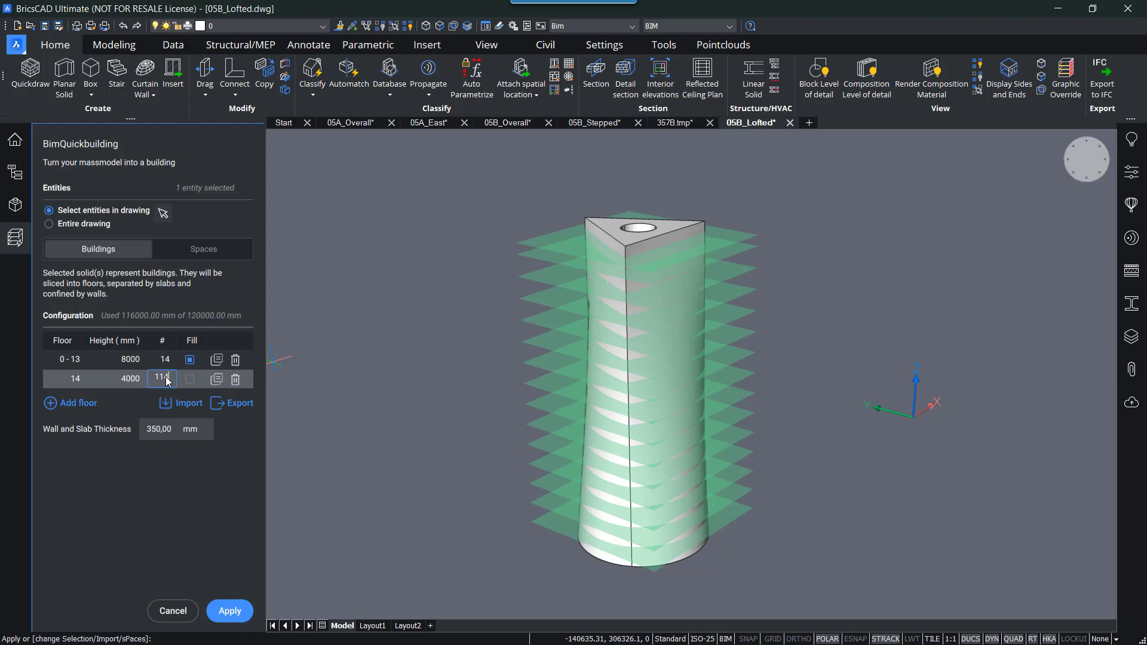
key(Return)
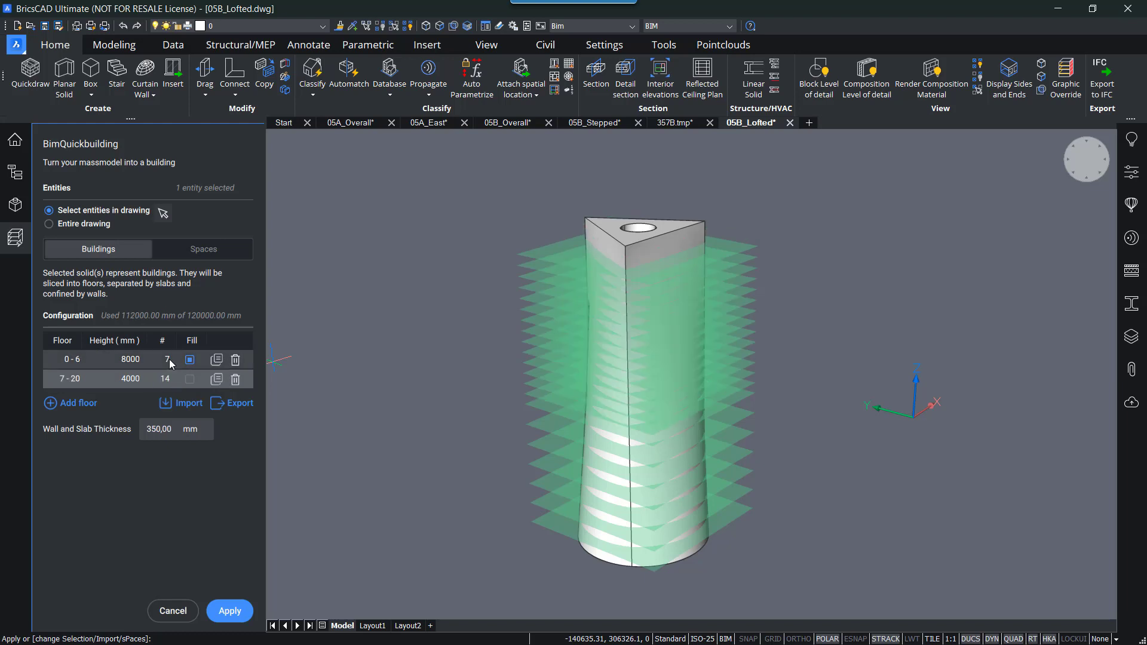
click(170, 360)
key(BackSpace)
text(1)
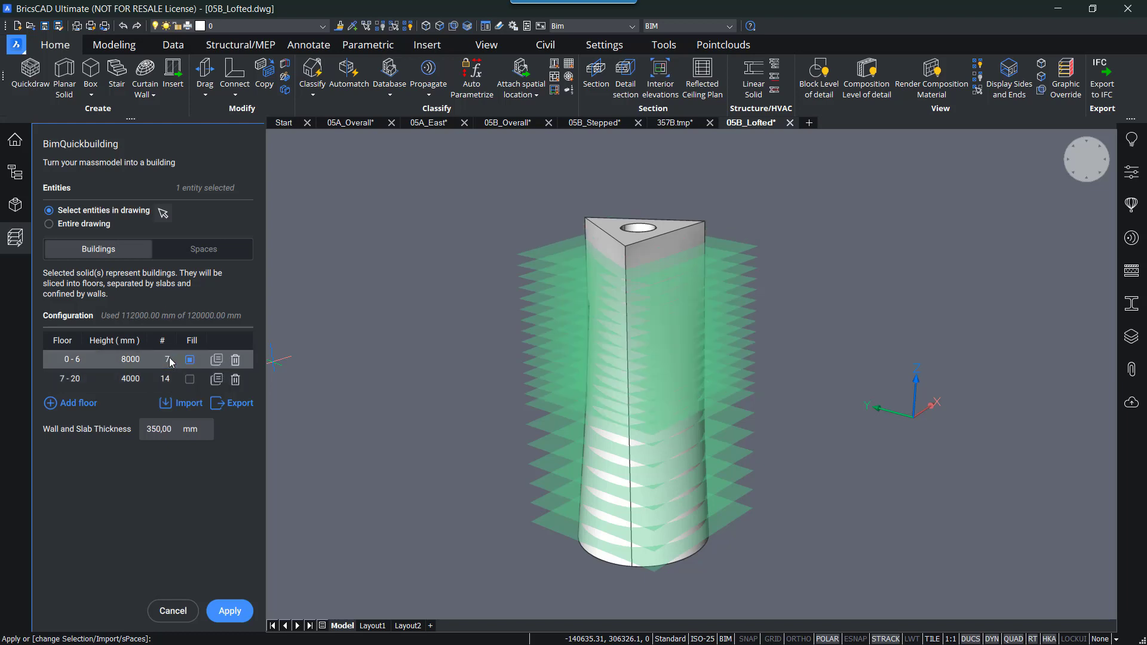
key(Return)
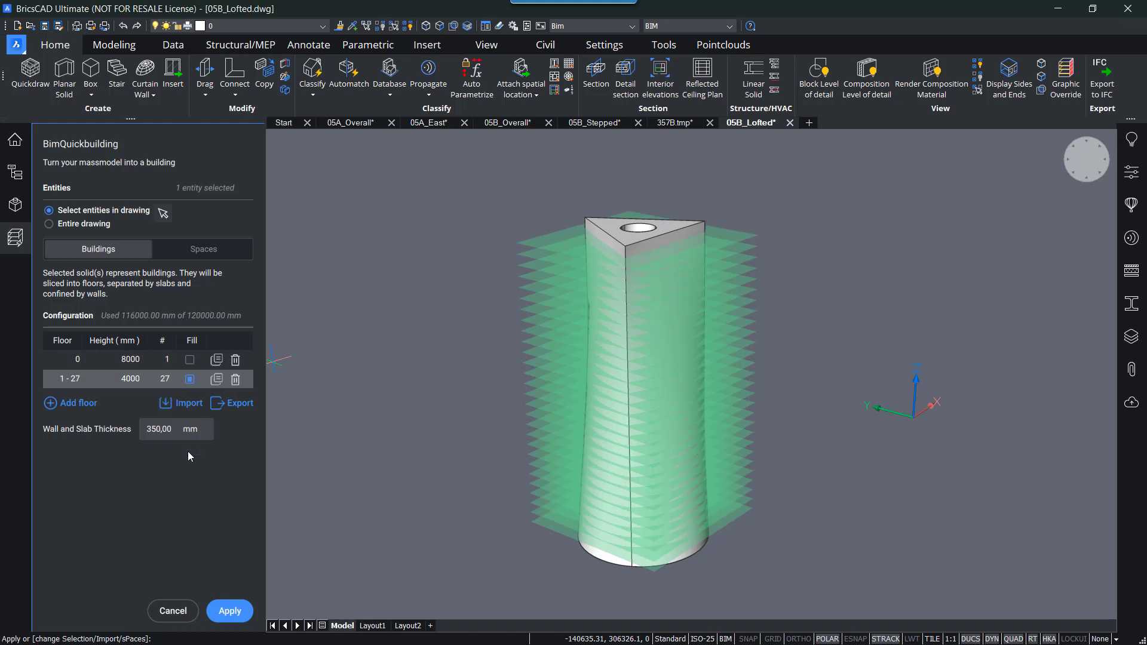
middle_drag(399, 456, 398, 442)
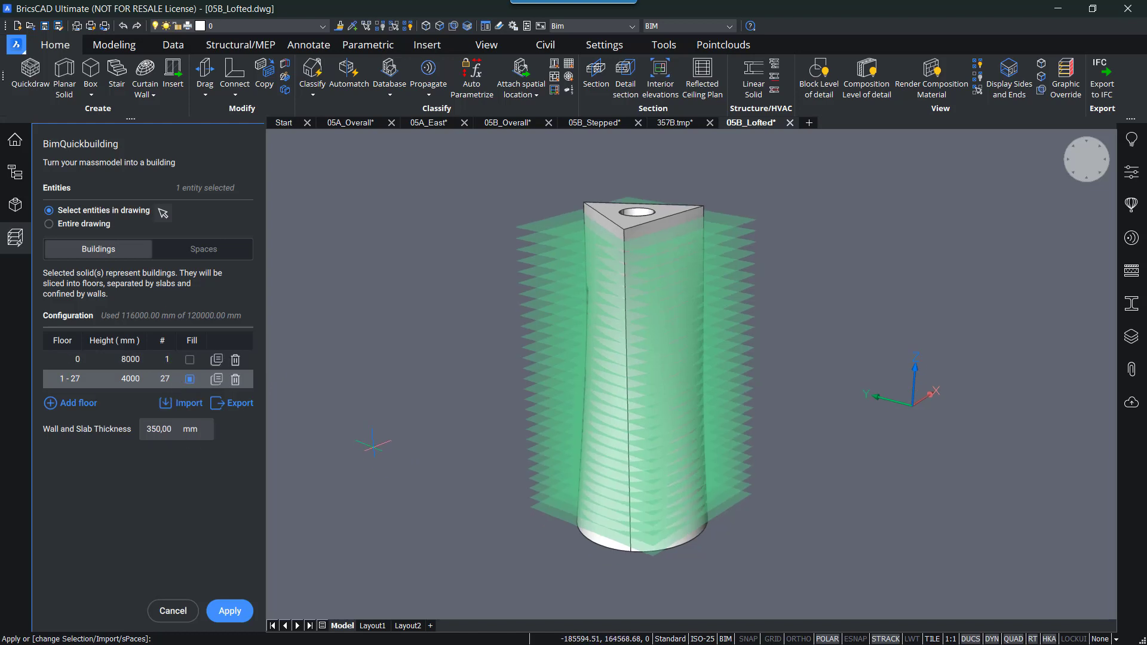
click(230, 611)
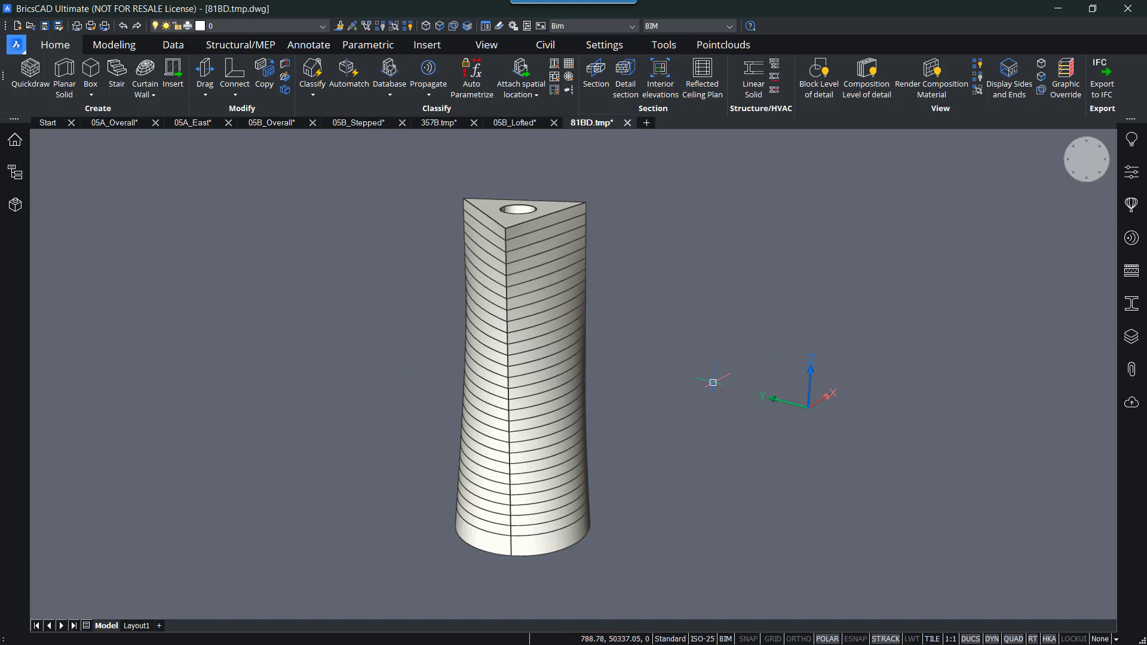
Step: Place a BIM section on the tower's facade near the top, with a section distance of 55000 mm
shift+middle_drag(711, 384, 666, 400)
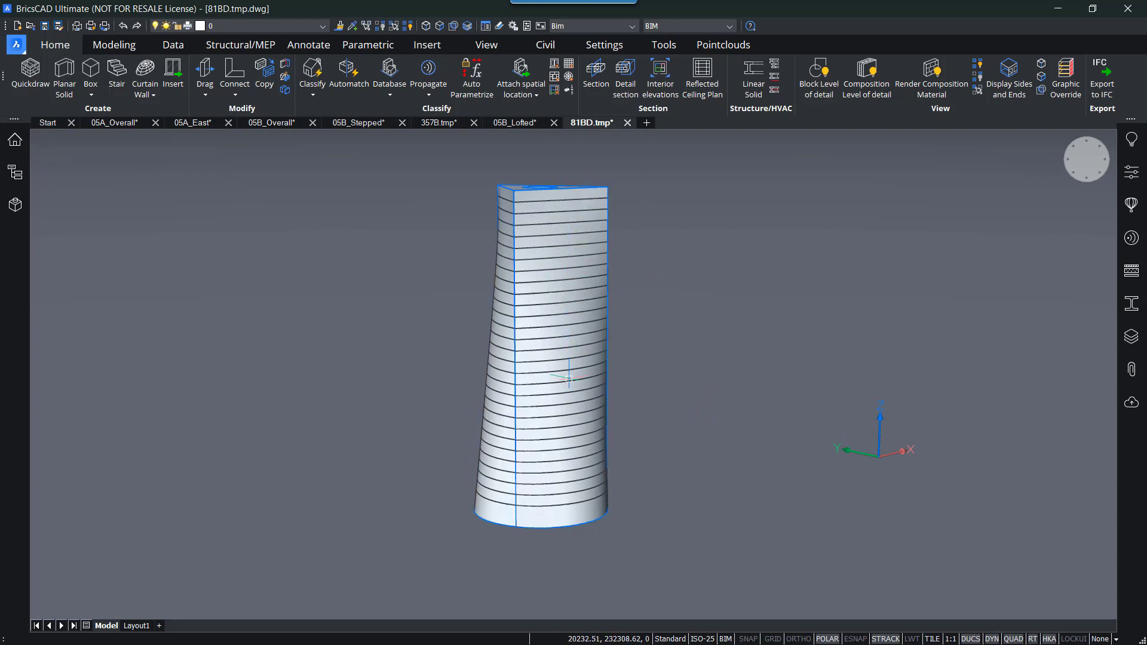
shift+middle_drag(692, 402, 694, 463)
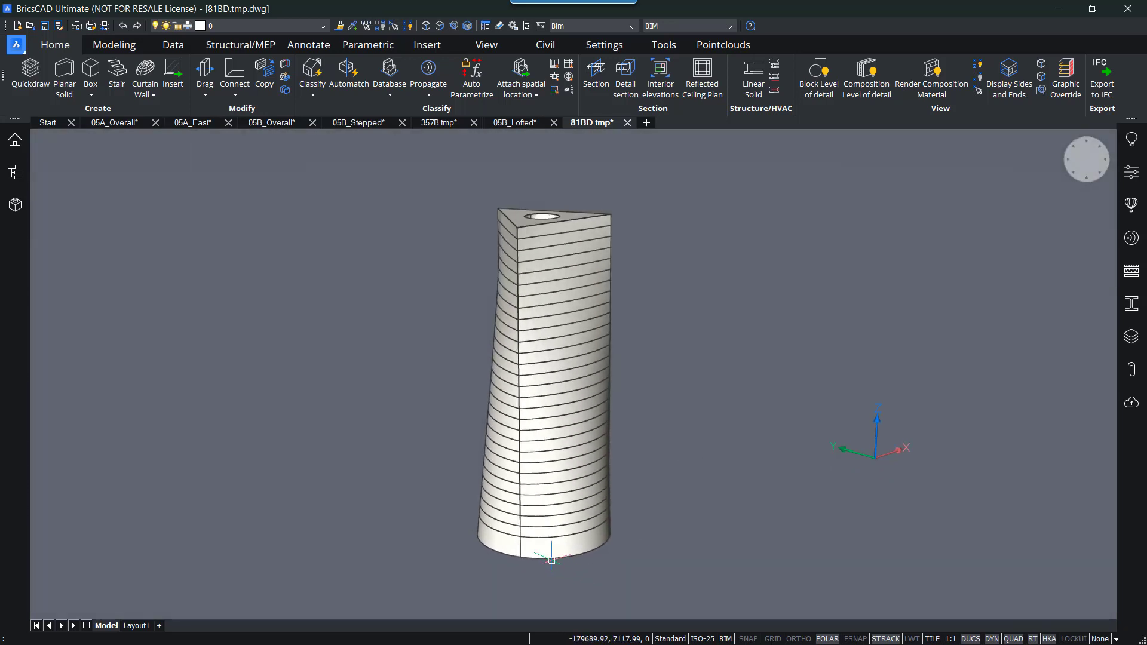
scroll(550, 552, up, 4)
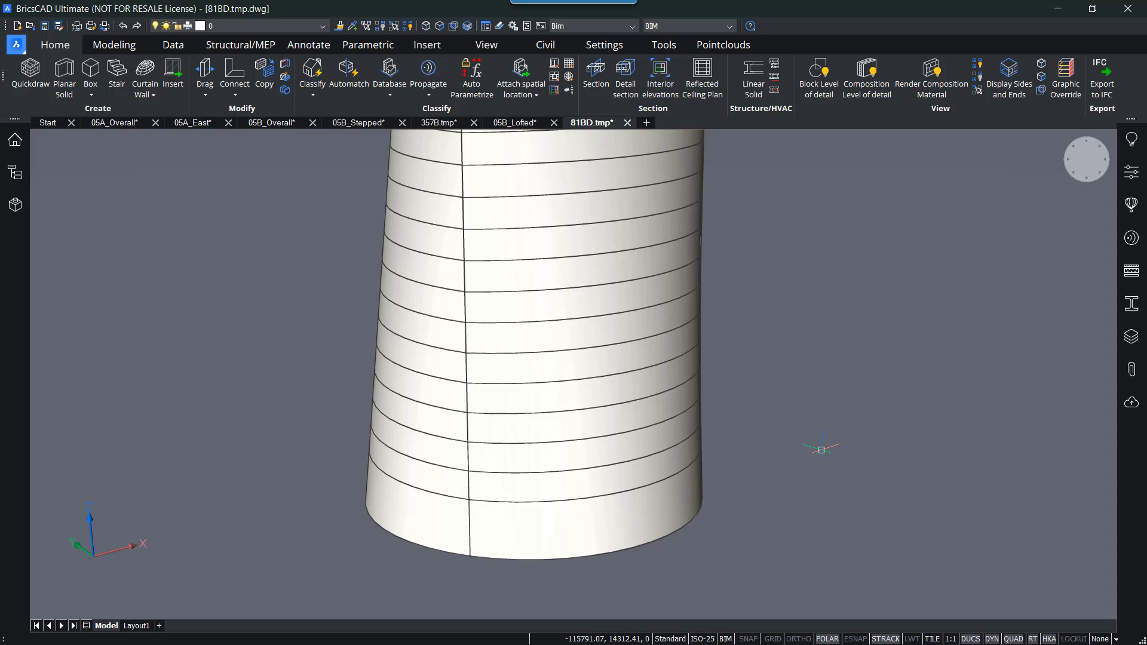
scroll(821, 457, down, 1)
scroll(821, 458, down, 3)
middle_drag(822, 341, 612, 419)
click(594, 78)
scroll(541, 296, up, 5)
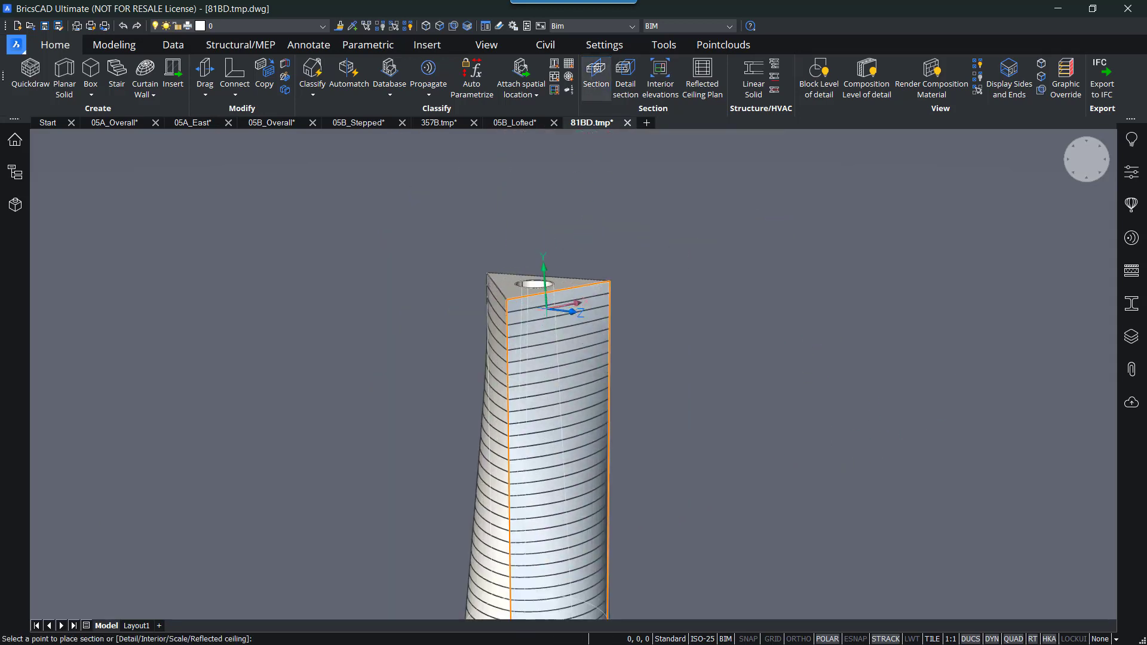
click(538, 293)
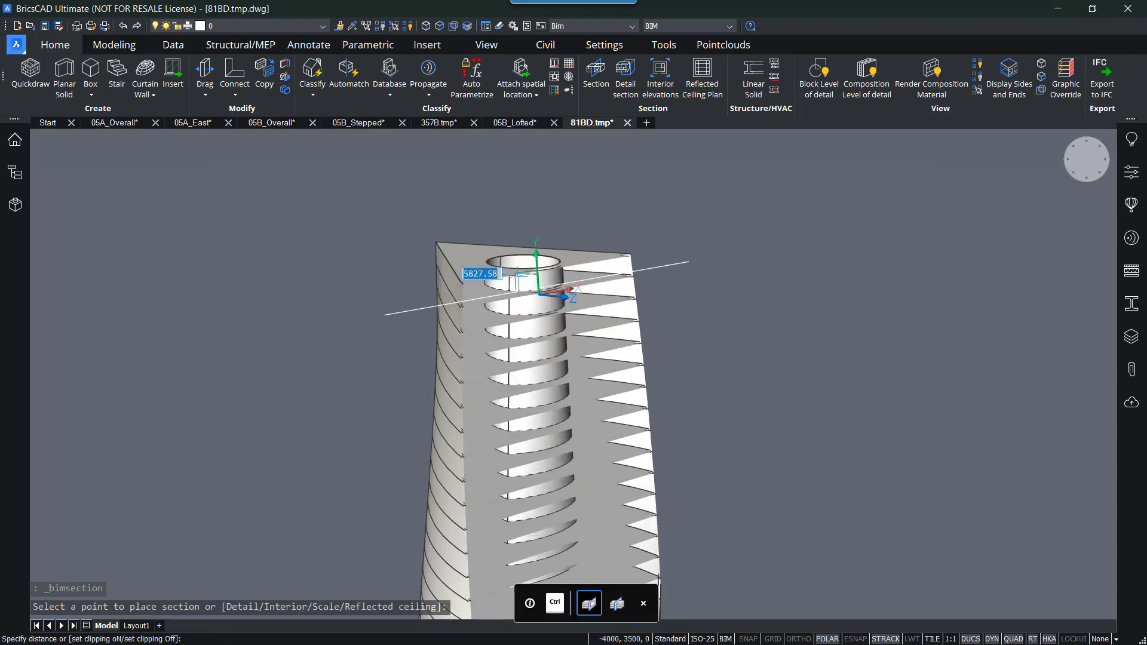
text(55000)
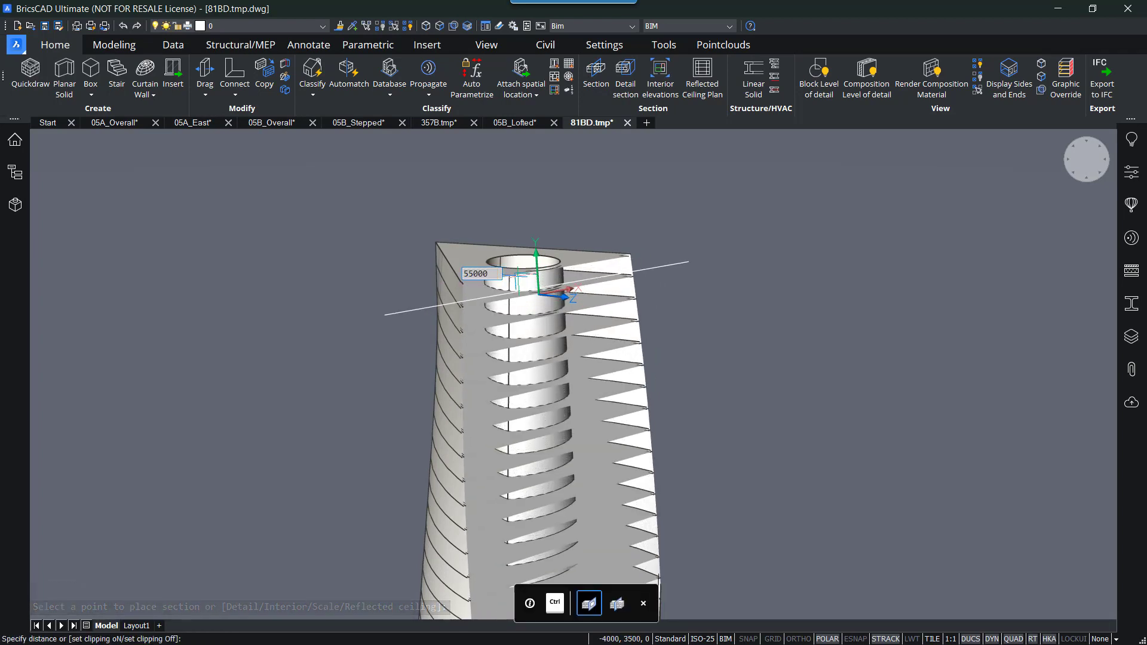
key(Return)
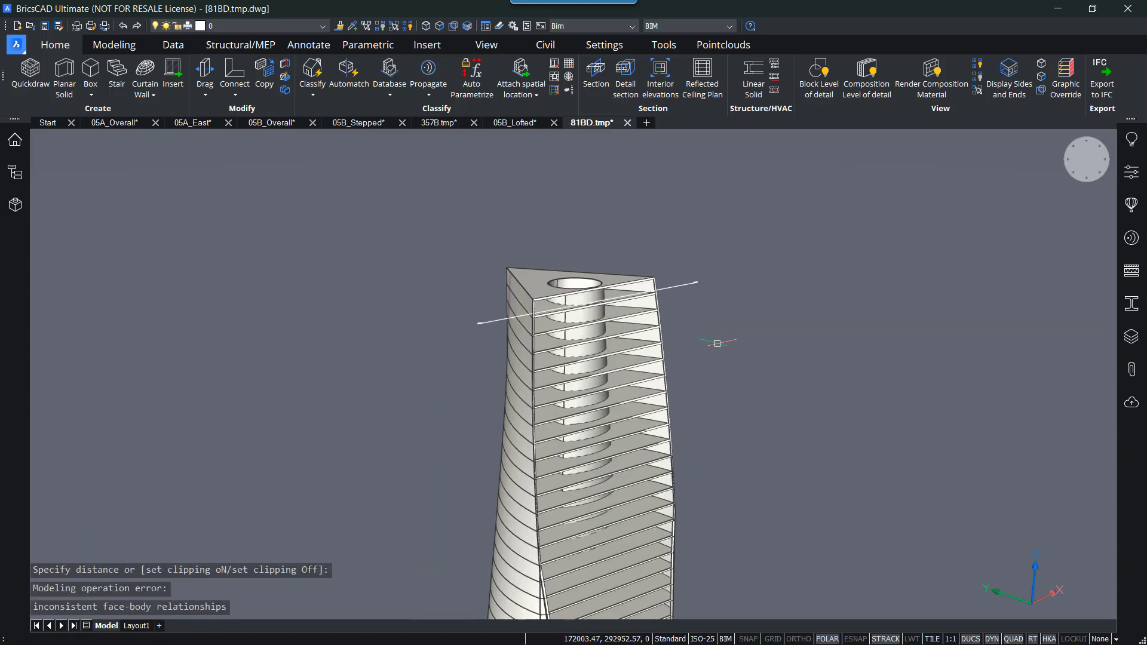
Step: Hide the full-height spatial solid that encloses the sectioned tower
scroll(717, 343, down, 3)
mouse_move(712, 356)
shift+middle_down()
mouse_move(454, 353)
mouse_move(711, 366)
shift+middle_up()
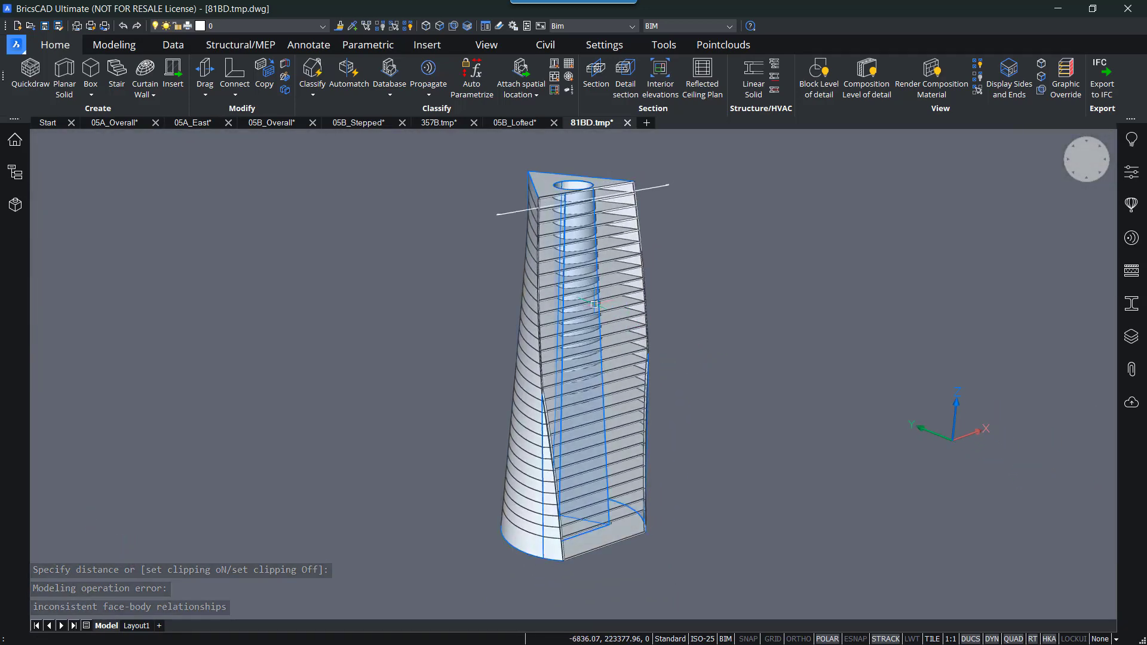
scroll(593, 304, up, 4)
click(499, 345)
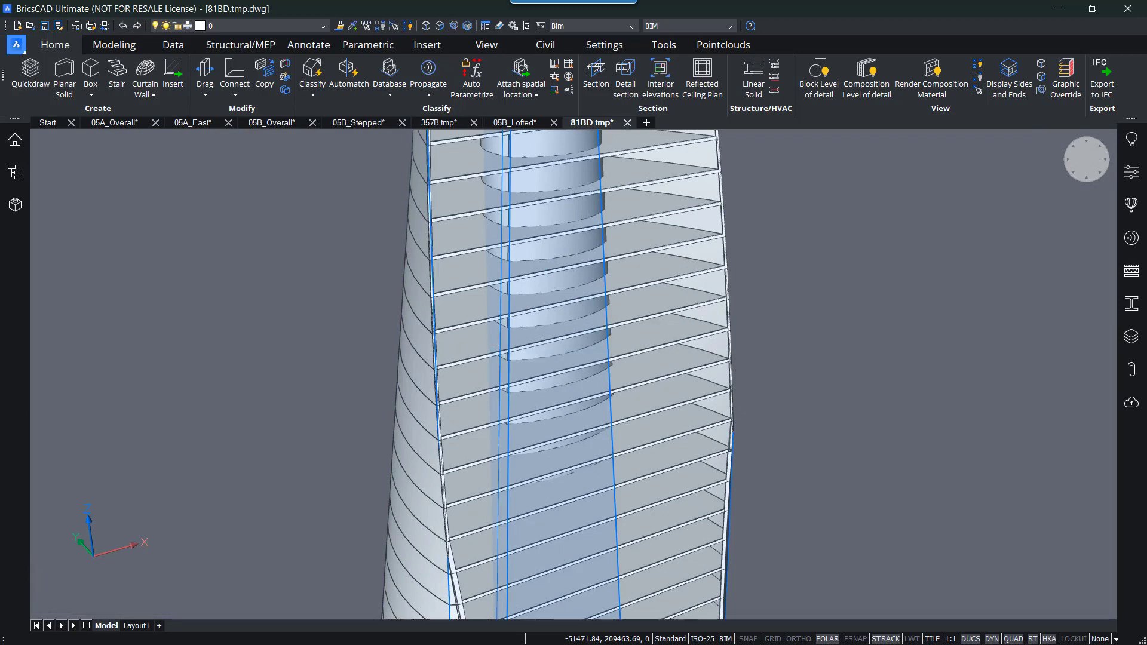
click(380, 27)
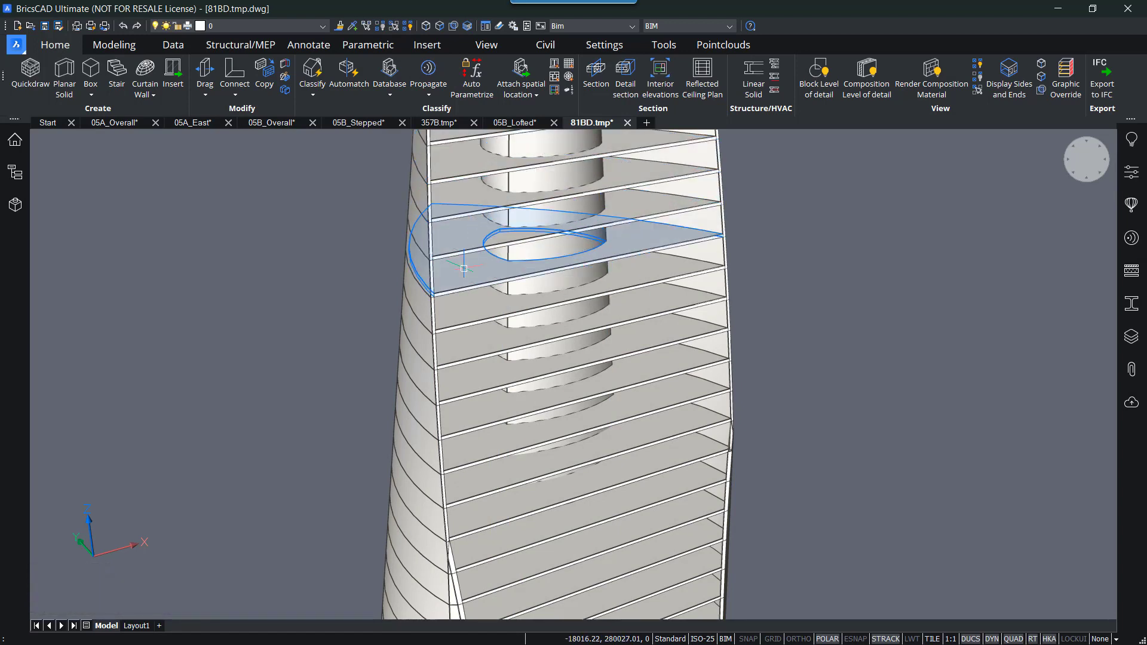
Step: Examine the individual story elements and slabs inside the sectioned tower
click(469, 270)
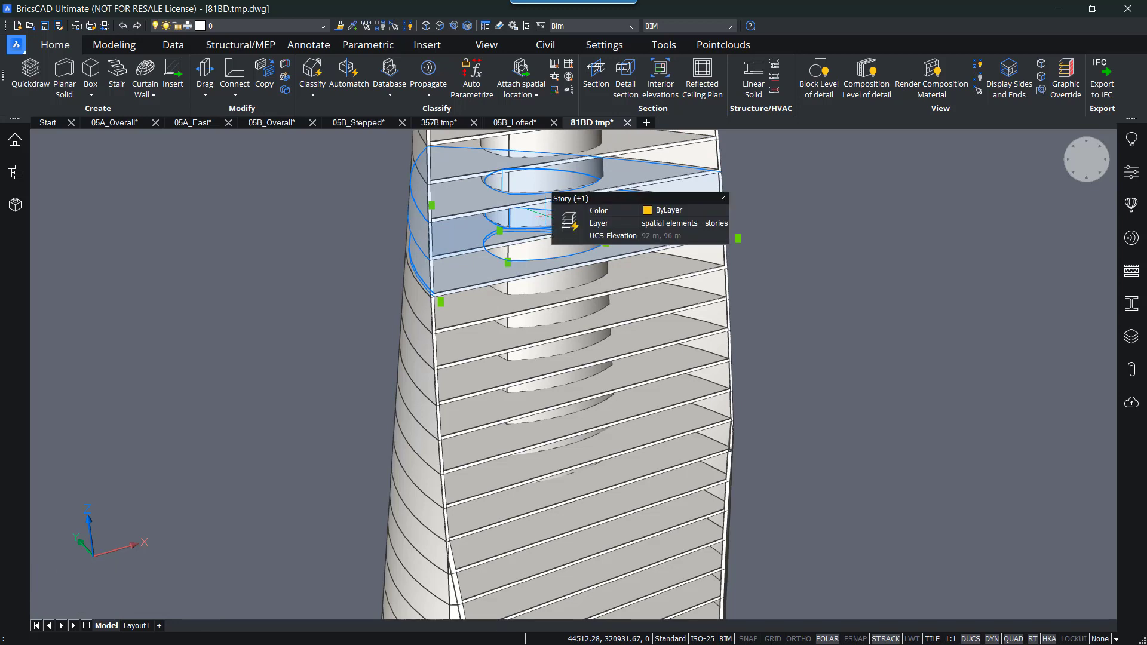
key(Escape)
mouse_move(545, 214)
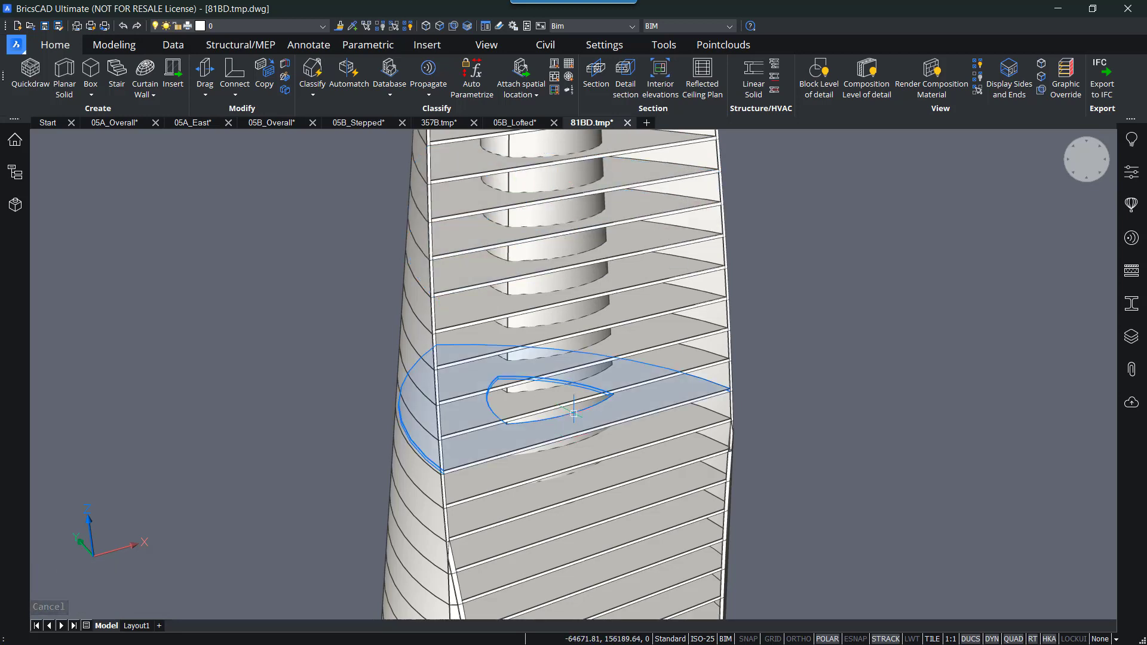
scroll(579, 405, down, 3)
scroll(579, 405, up, 3)
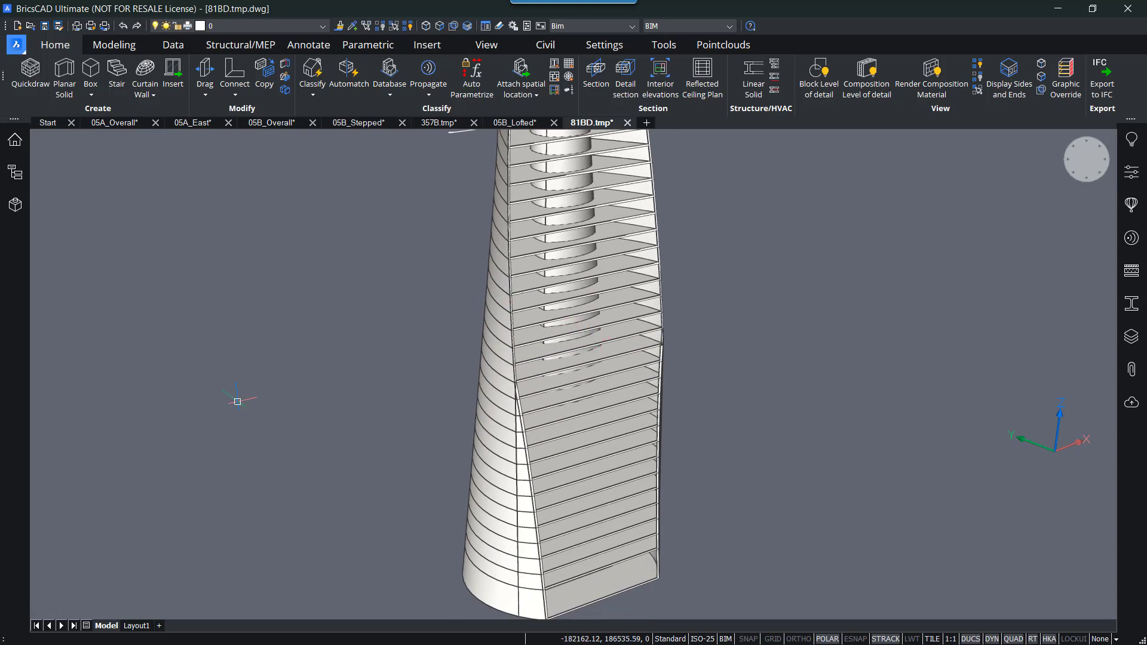
Step: Review the tower's area information in the prompt history, from surface and footprint areas through per-floor areas to totals
key(F2)
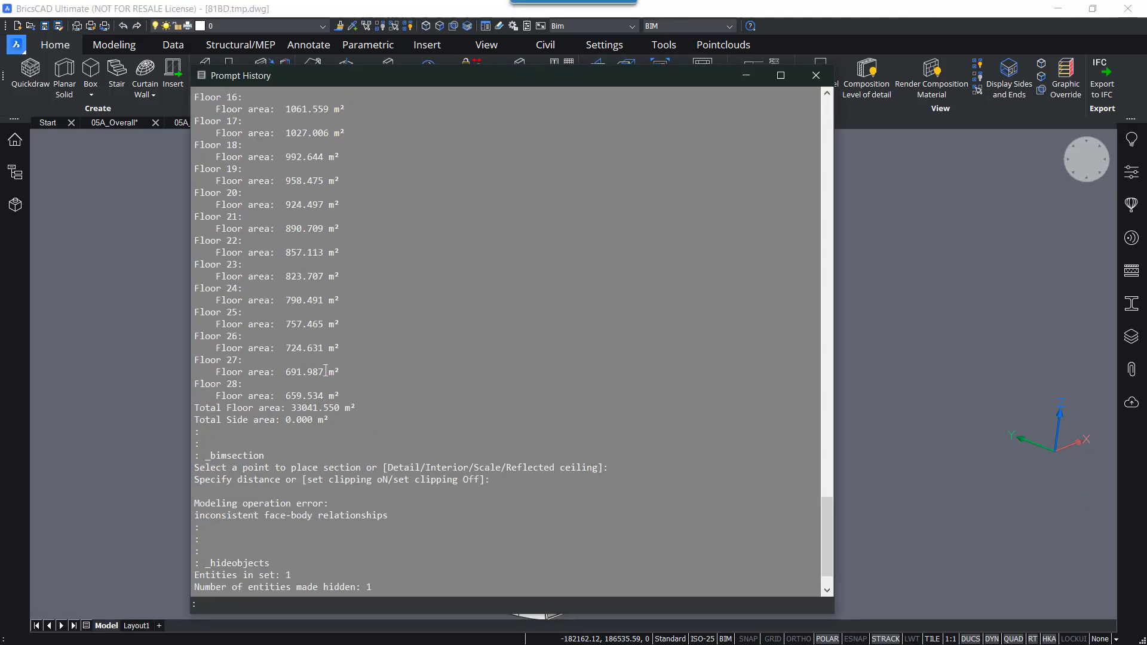
scroll(325, 371, up, 10)
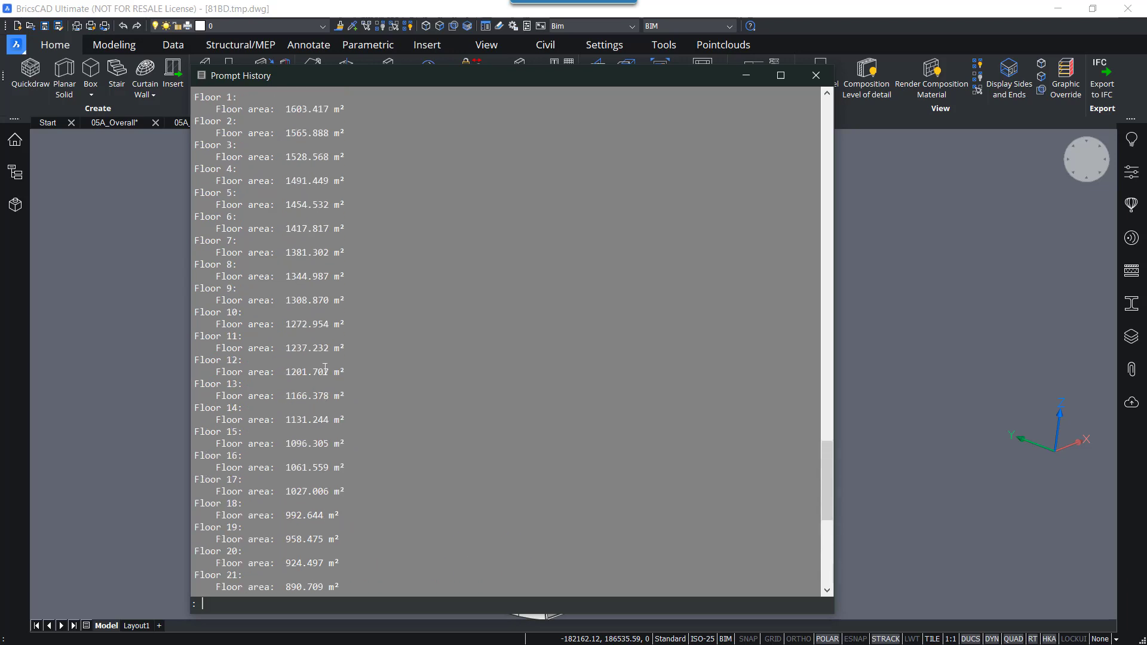
scroll(325, 368, up, 3)
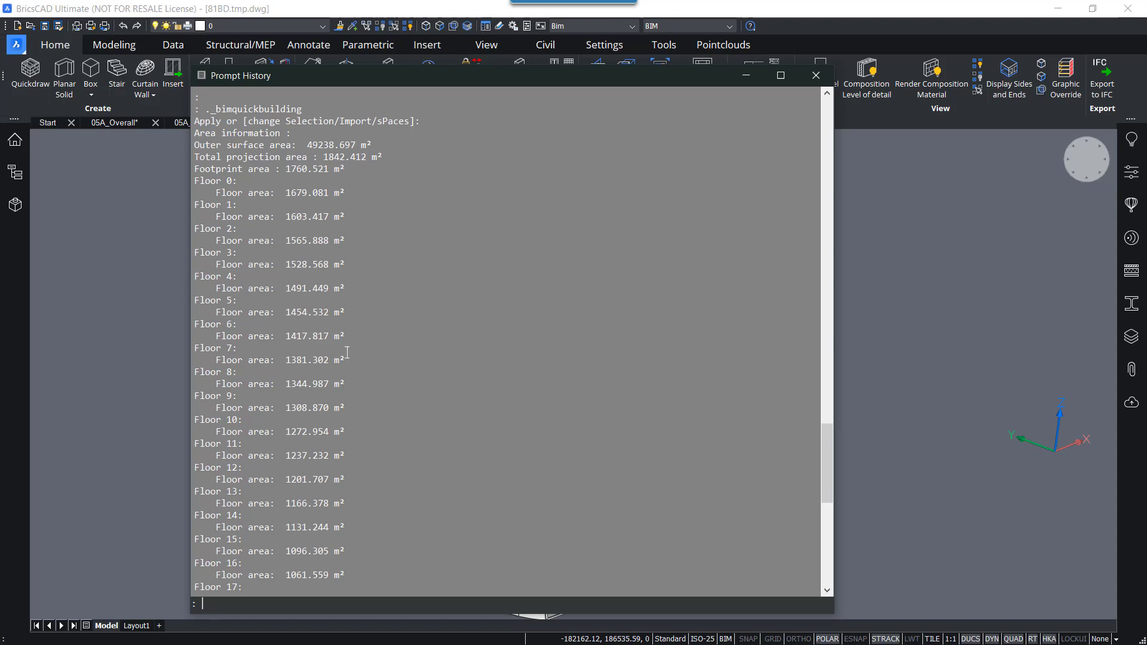
scroll(347, 352, down, 9)
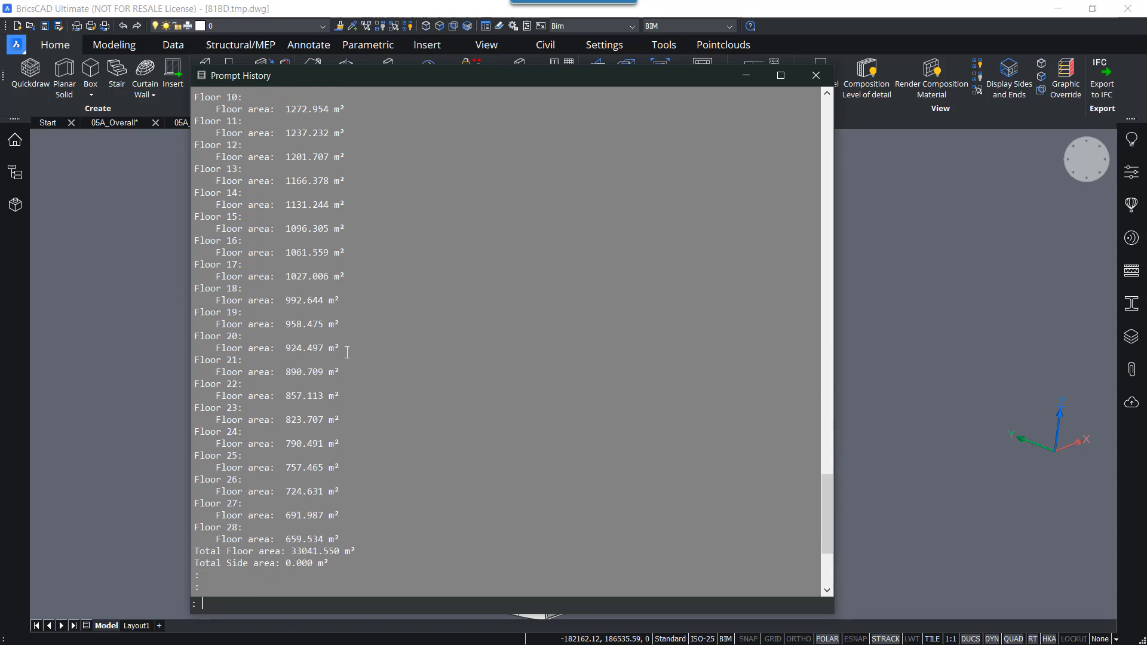
click(816, 75)
click(889, 331)
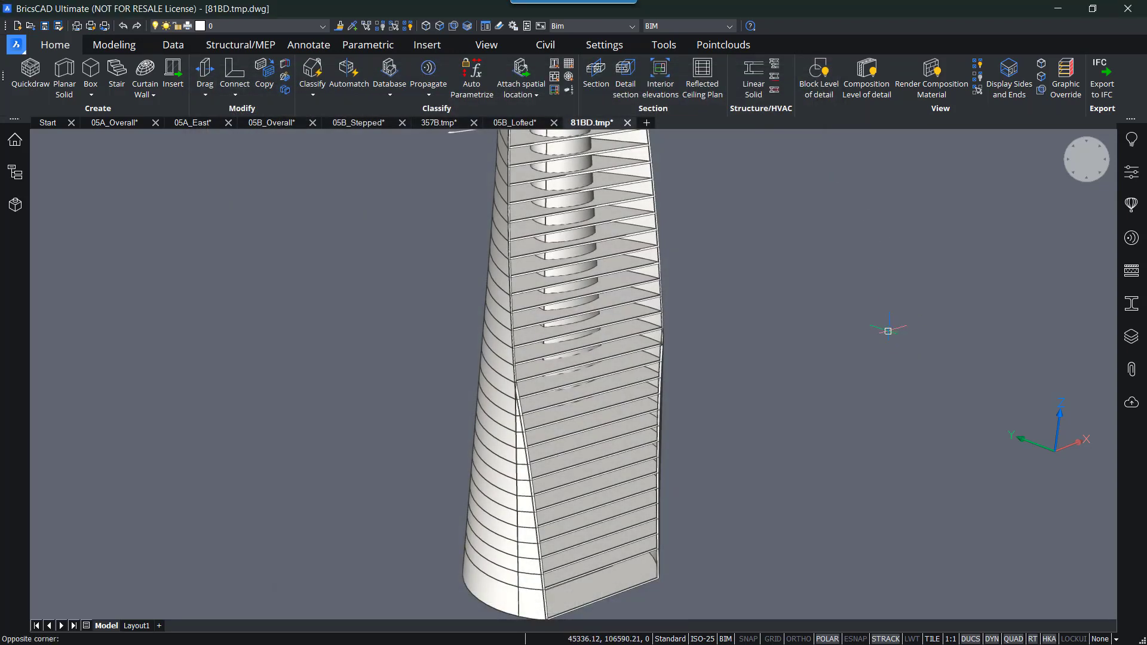
scroll(824, 307, down, 2)
middle_drag(805, 292, 703, 331)
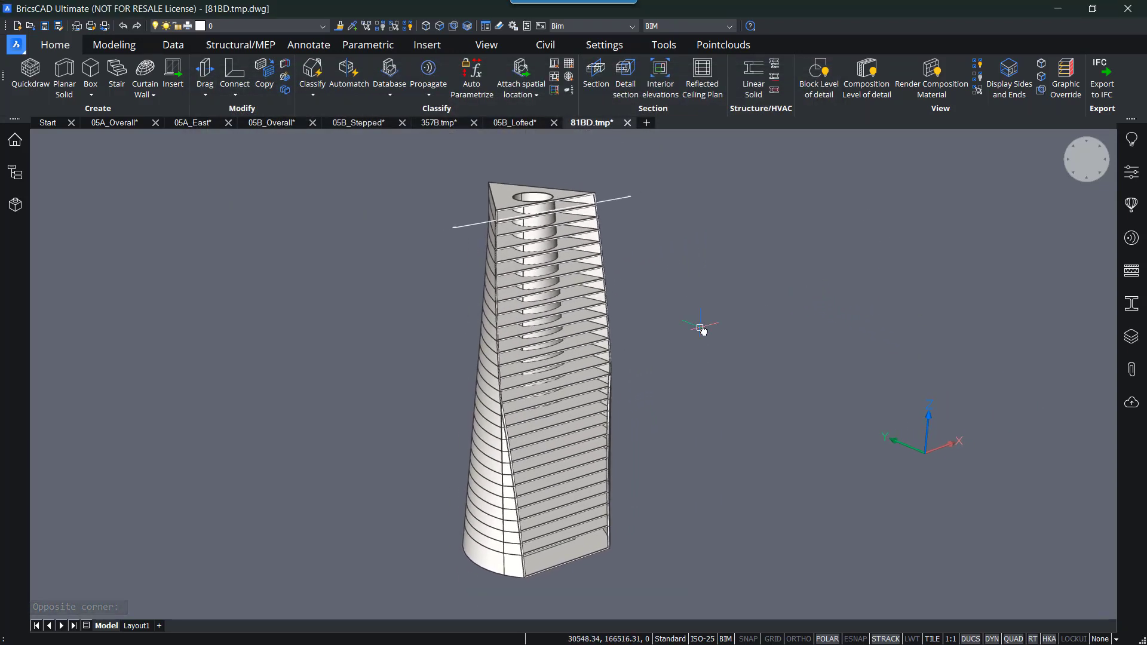